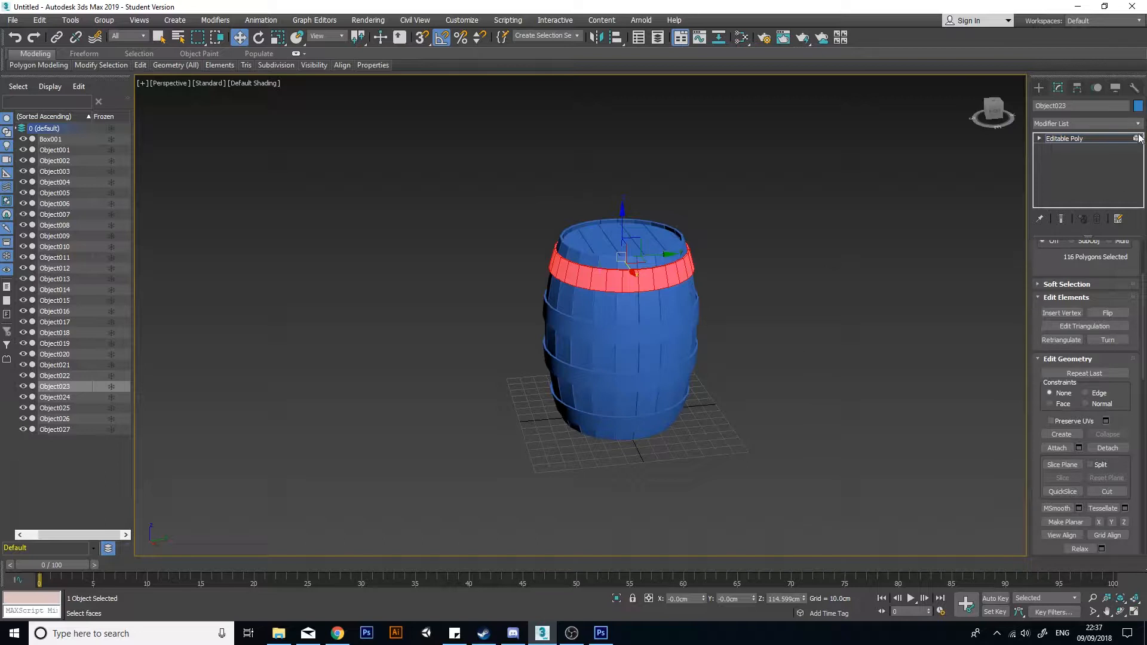
# Step: Exit element editing on the upper hoop and inspect the barrel's separate lids, staves and hoops from several angles
pyautogui.press('5')
pyautogui.click(687, 227)
pyautogui.click(642, 239)
pyautogui.keyDown('alt'); pyautogui.moveTo(648, 370); pyautogui.dragTo(654, 317, button='middle'); pyautogui.keyUp('alt')
pyautogui.click(658, 345)
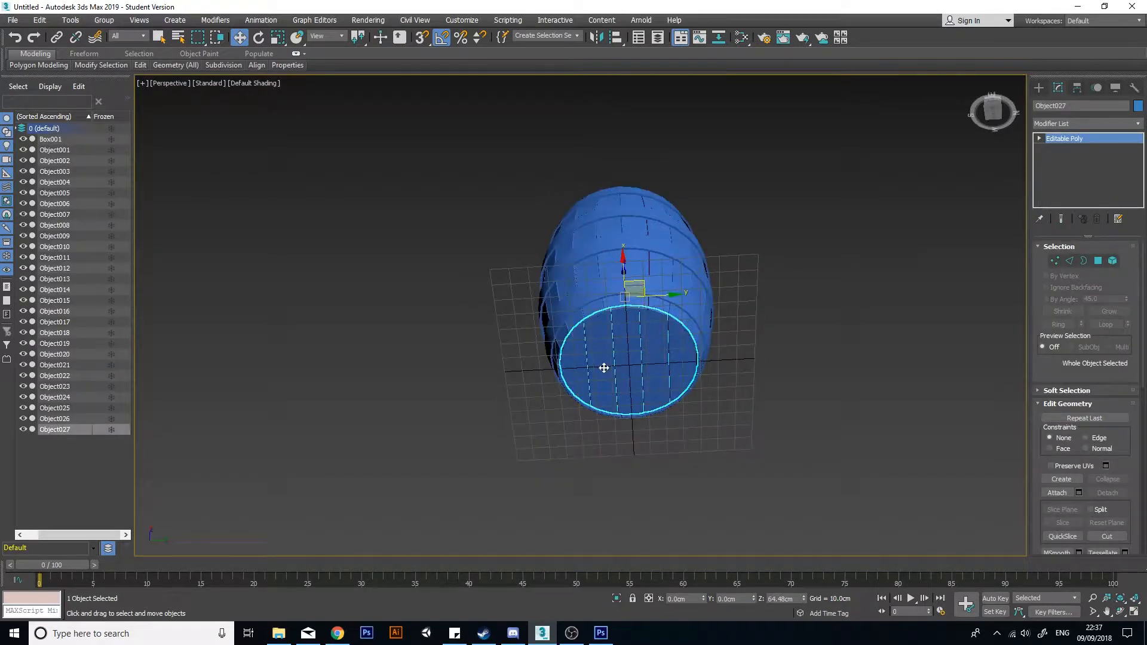
pyautogui.keyDown('alt'); pyautogui.moveTo(643, 392); pyautogui.dragTo(703, 240, button='middle'); pyautogui.keyUp('alt')
pyautogui.keyDown('alt'); pyautogui.moveTo(674, 308); pyautogui.dragTo(692, 342, button='middle'); pyautogui.keyUp('alt')
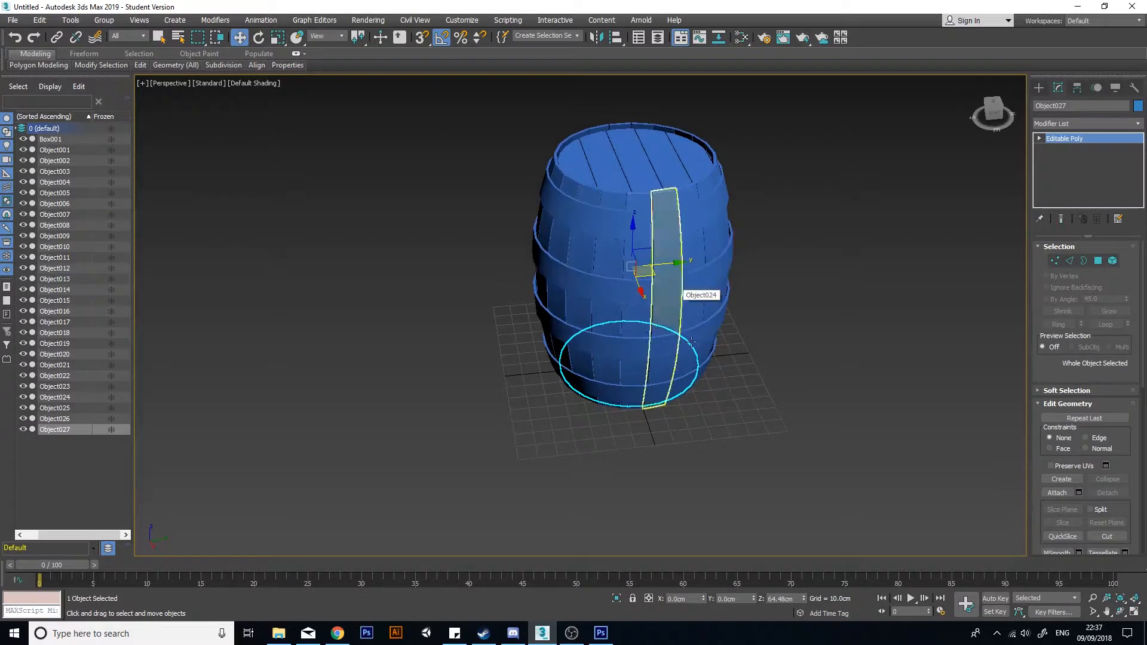
pyautogui.click(372, 330)
pyautogui.moveTo(603, 273); pyautogui.dragTo(706, 323, button='middle')
pyautogui.click(706, 289)
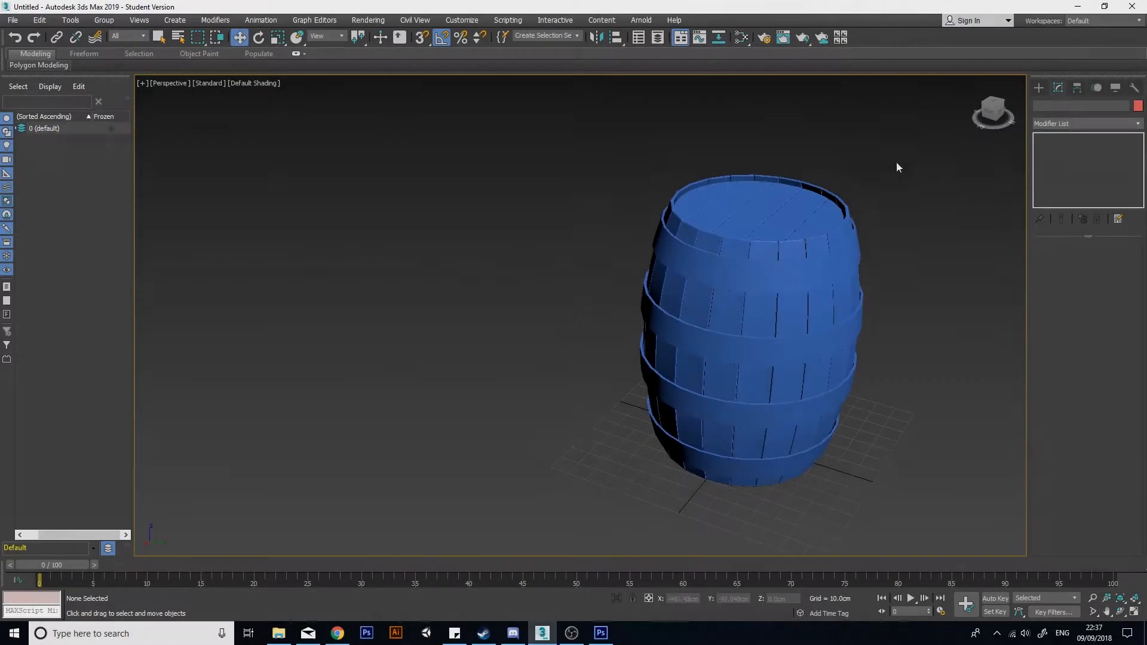
pyautogui.moveTo(896, 152); pyautogui.dragTo(568, 512)
pyautogui.keyDown('alt'); pyautogui.moveTo(699, 396); pyautogui.dragTo(788, 358, button='middle'); pyautogui.keyUp('alt')
pyautogui.scroll(3, 768, 373)
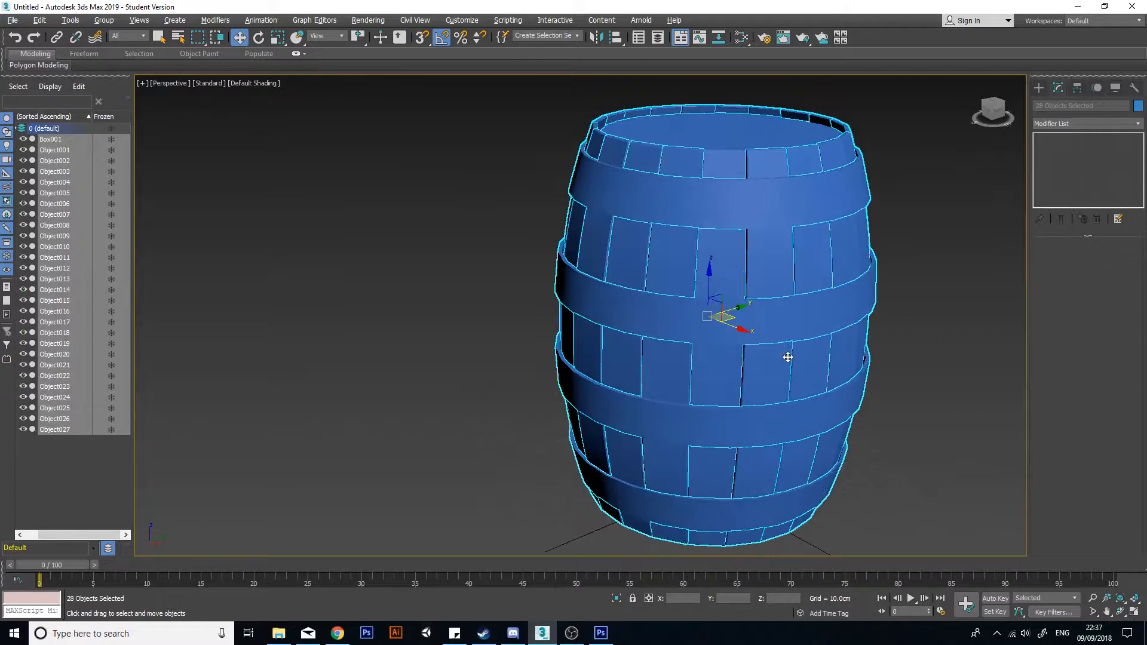
pyautogui.click(516, 252)
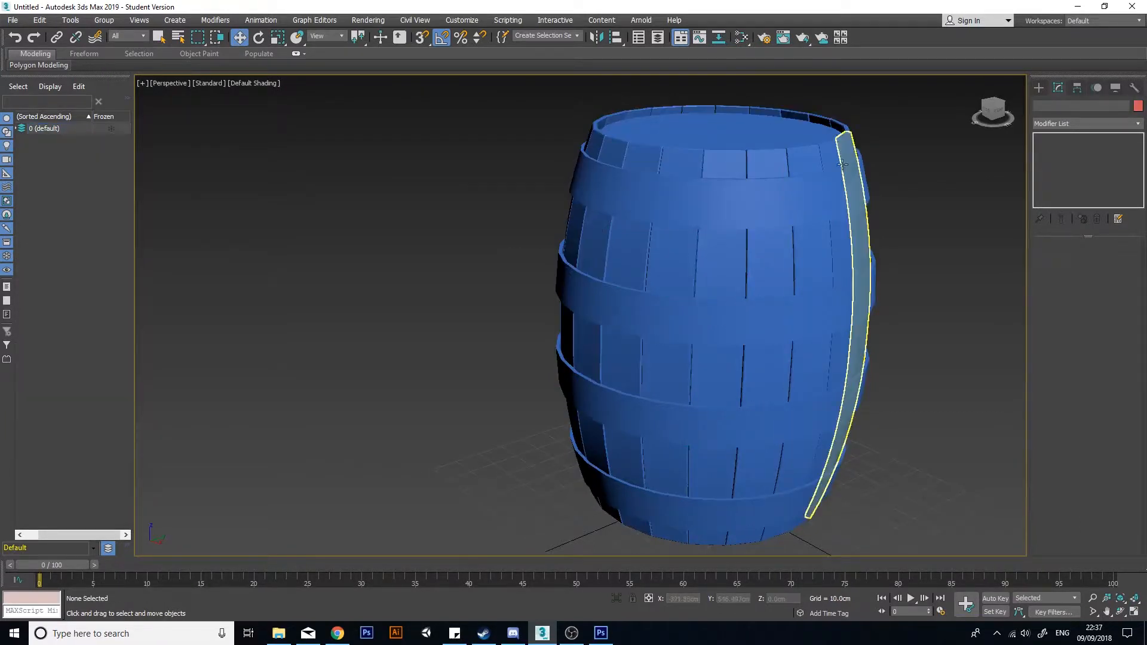
pyautogui.click(705, 203)
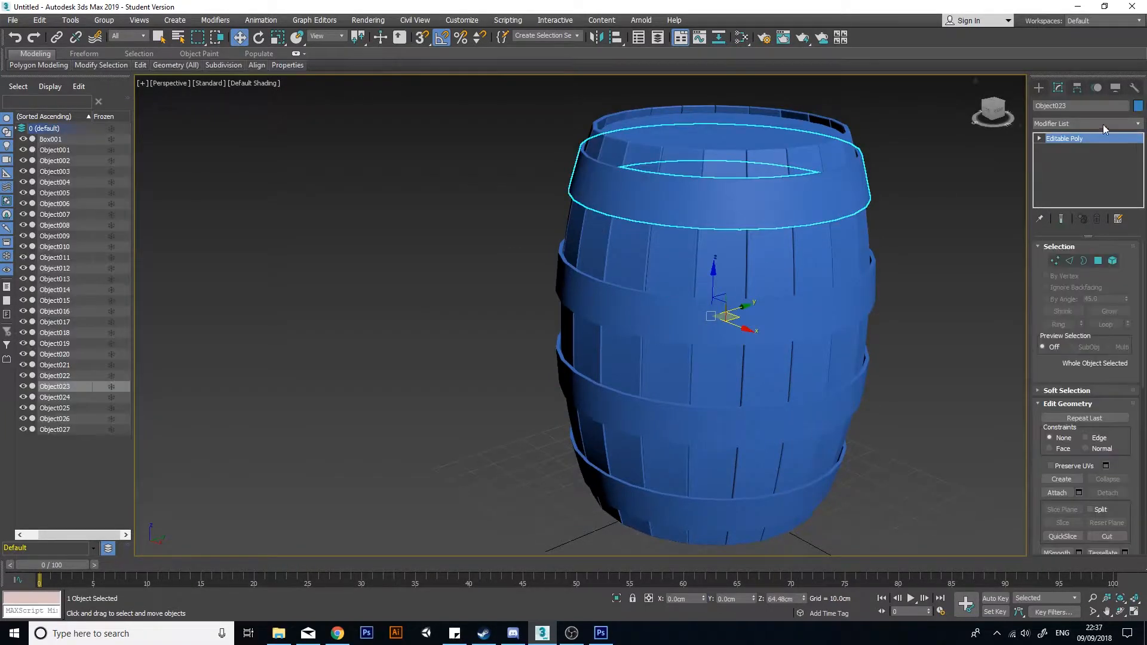
pyautogui.click(1139, 108)
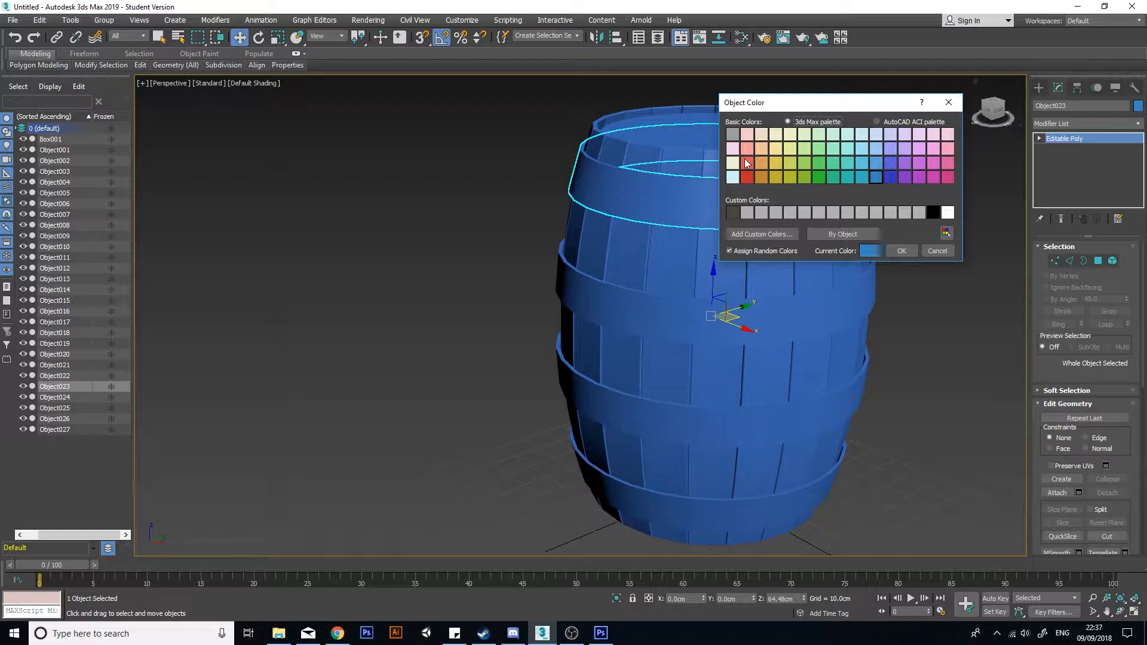
pyautogui.click(948, 103)
pyautogui.click(913, 312)
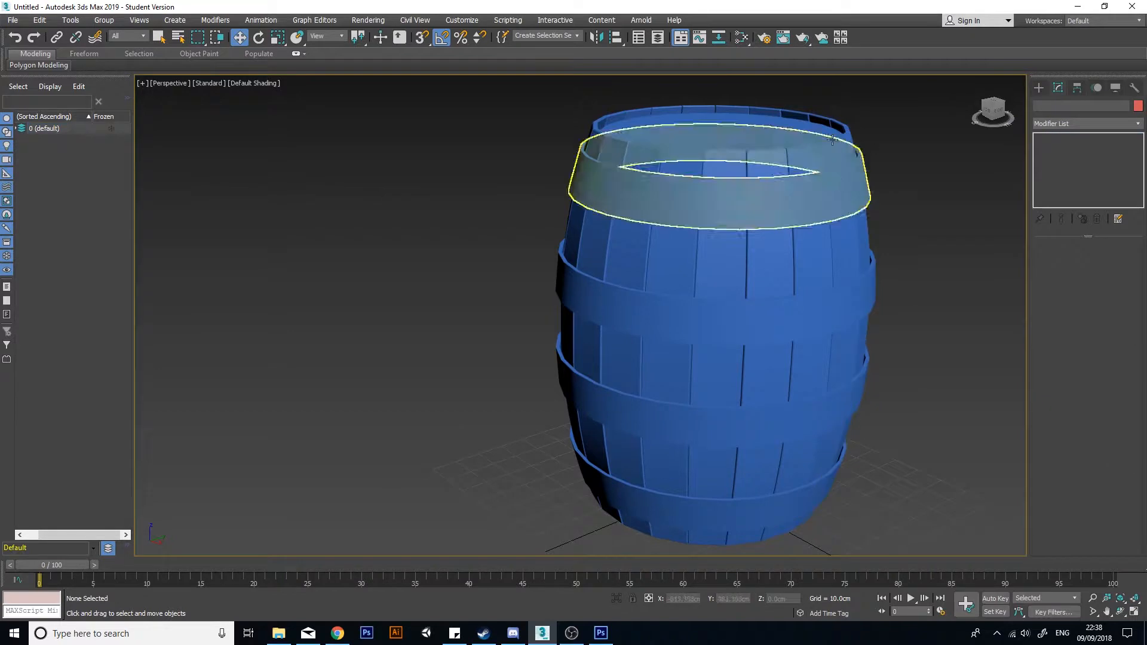
# Step: Open the Slate Material Editor alongside the barrel
pyautogui.click(741, 38)
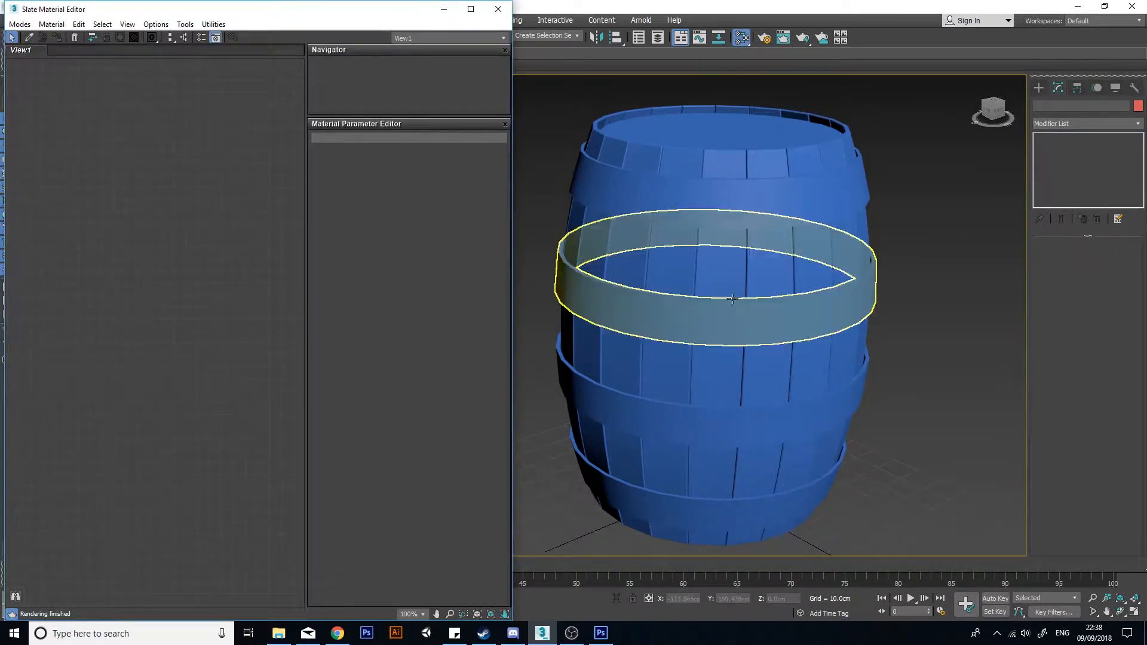
pyautogui.moveTo(723, 286); pyautogui.dragTo(760, 297, button='middle')
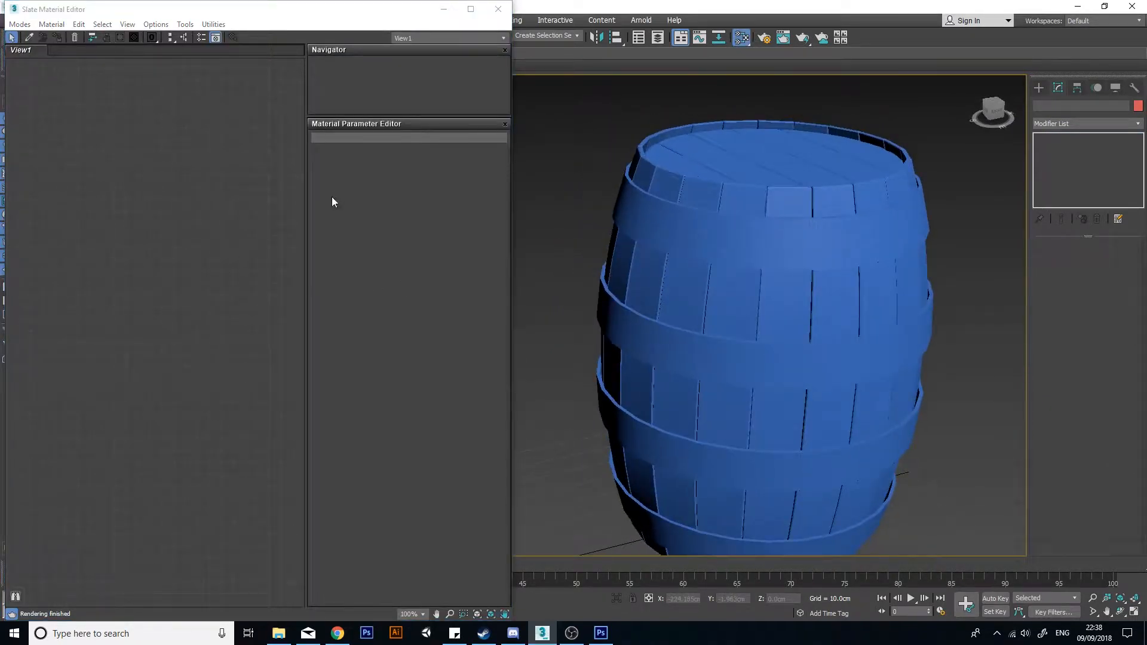
# Step: Switch to the Compact Material Editor, browse its sample slots, and return to Slate mode
pyautogui.click(18, 24)
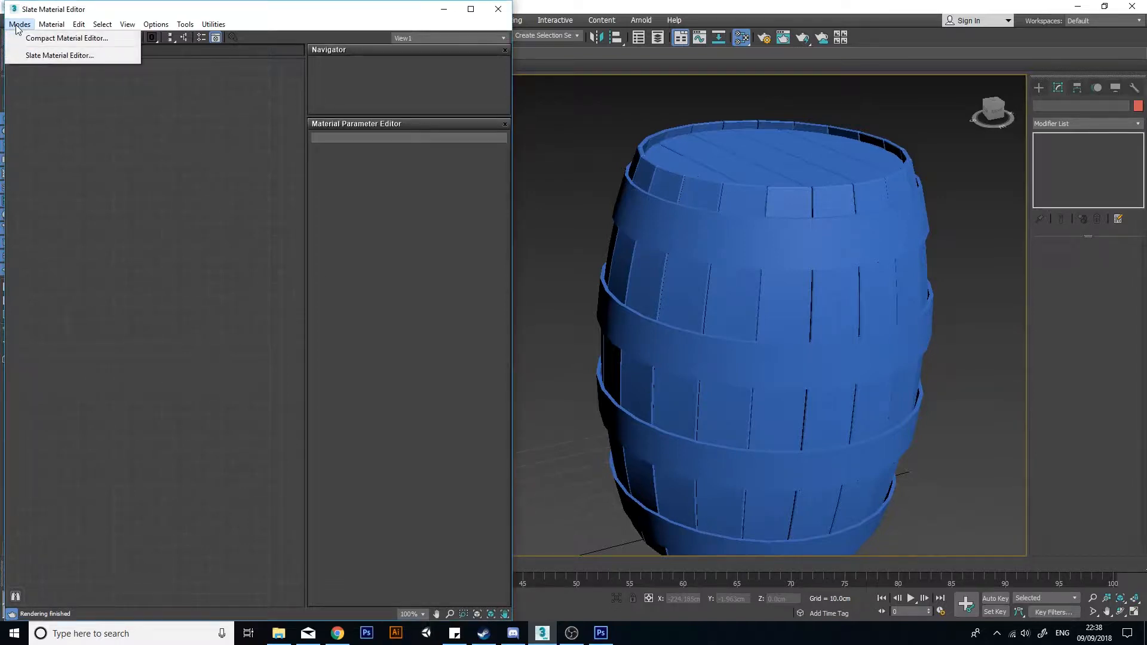
pyautogui.click(44, 43)
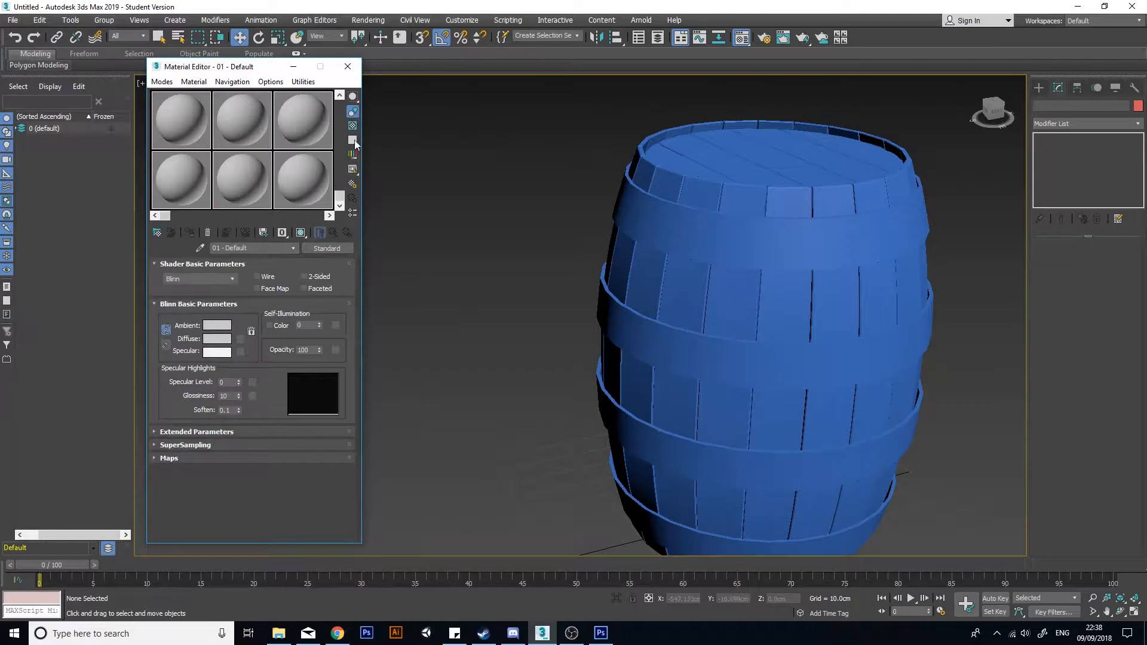
pyautogui.moveTo(339, 197); pyautogui.dragTo(347, 119)
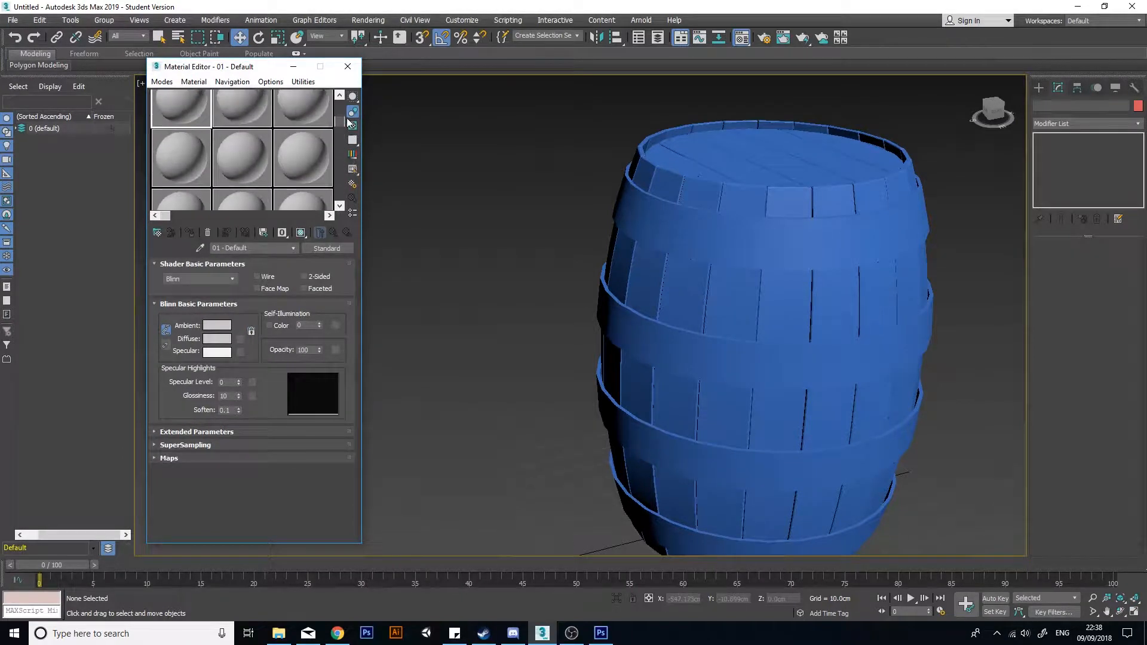
pyautogui.click(162, 81)
pyautogui.click(199, 113)
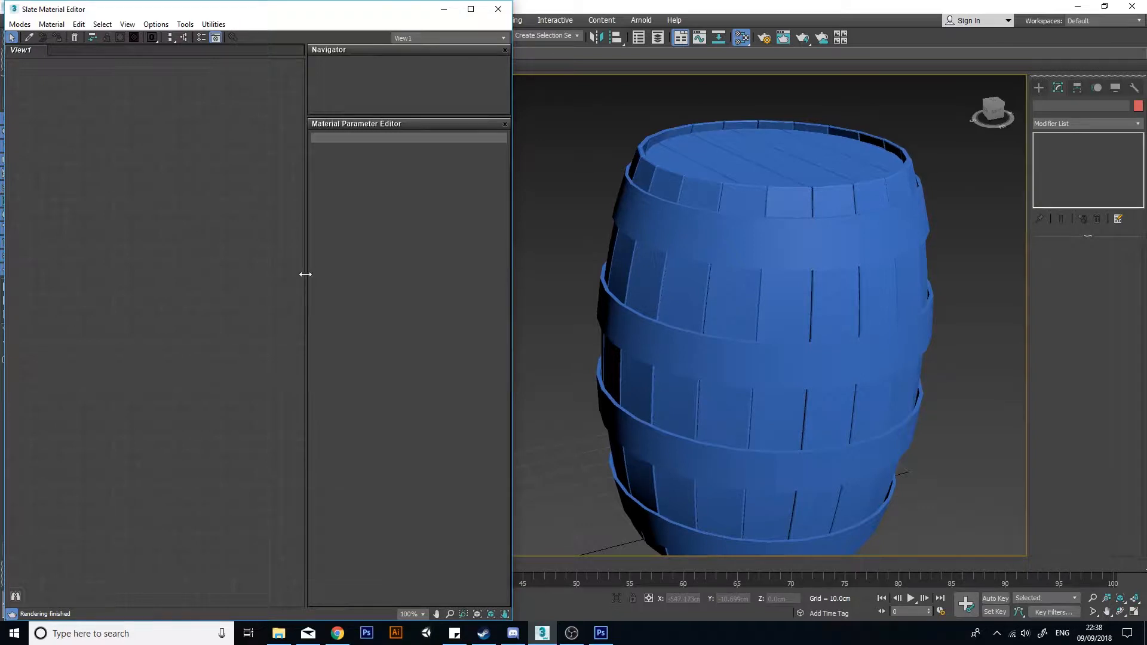
# Step: Create a Scanline Standard material in the node view and open its parameters
pyautogui.rightClick(123, 220)
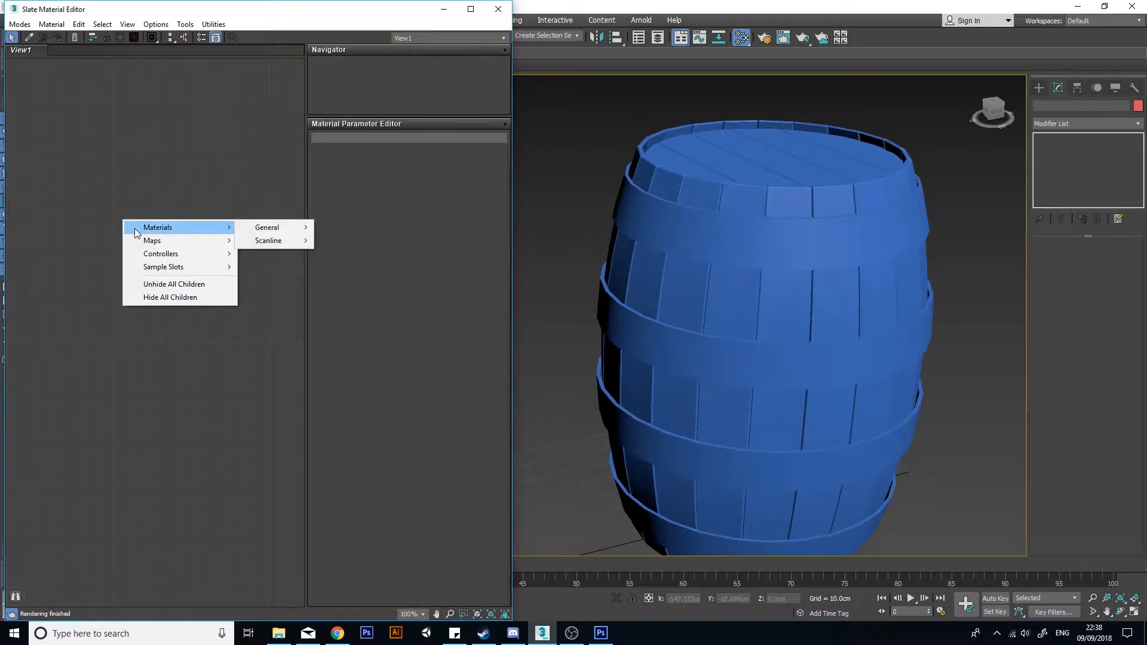
pyautogui.click(77, 201)
pyautogui.rightClick(79, 200)
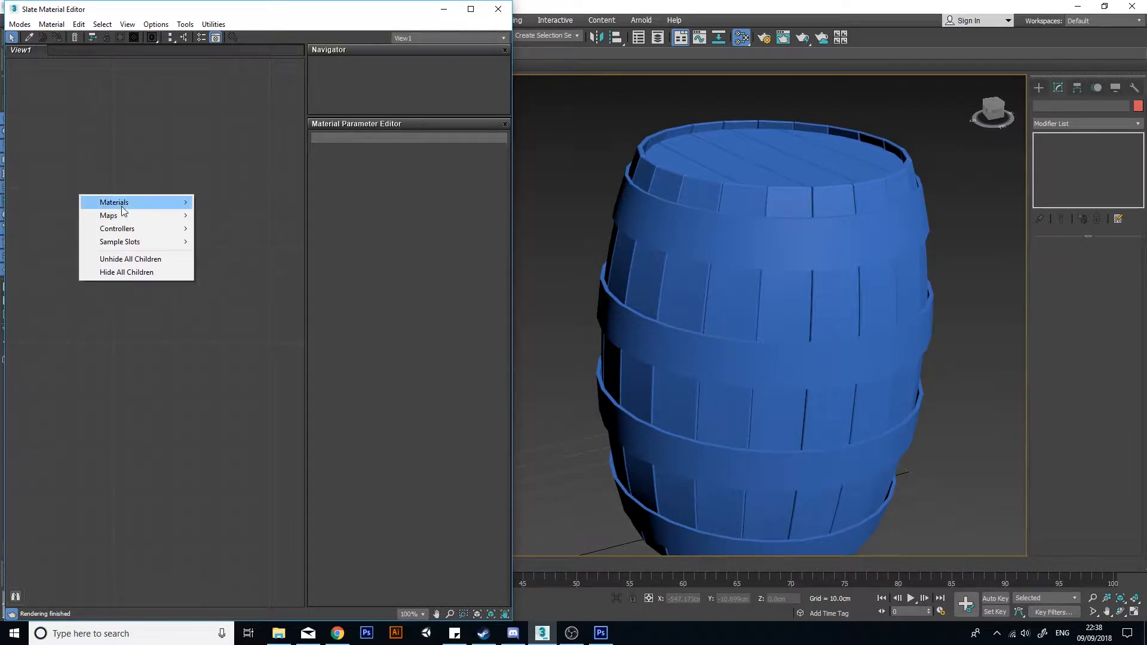
pyautogui.moveTo(122, 206)
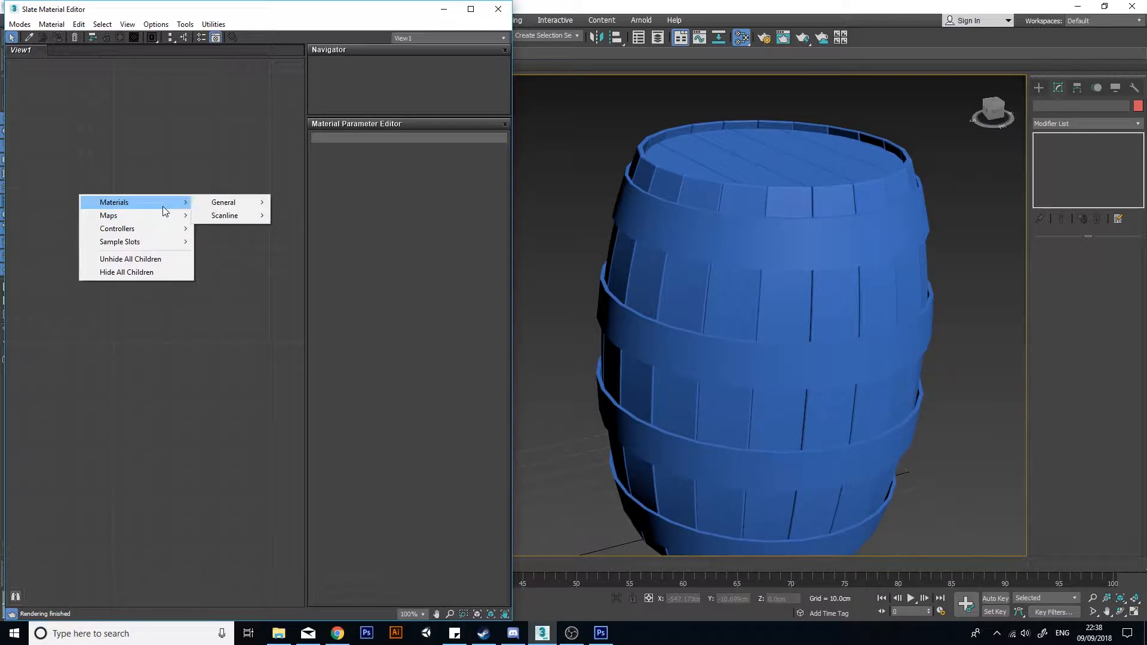
pyautogui.moveTo(239, 216)
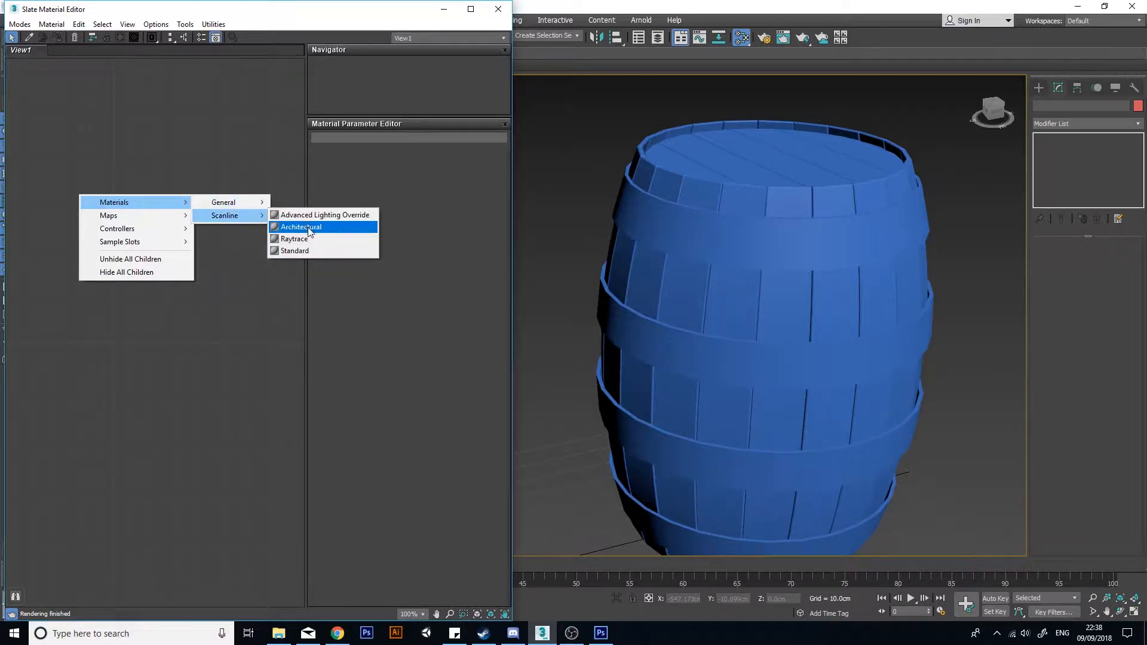
pyautogui.click(303, 251)
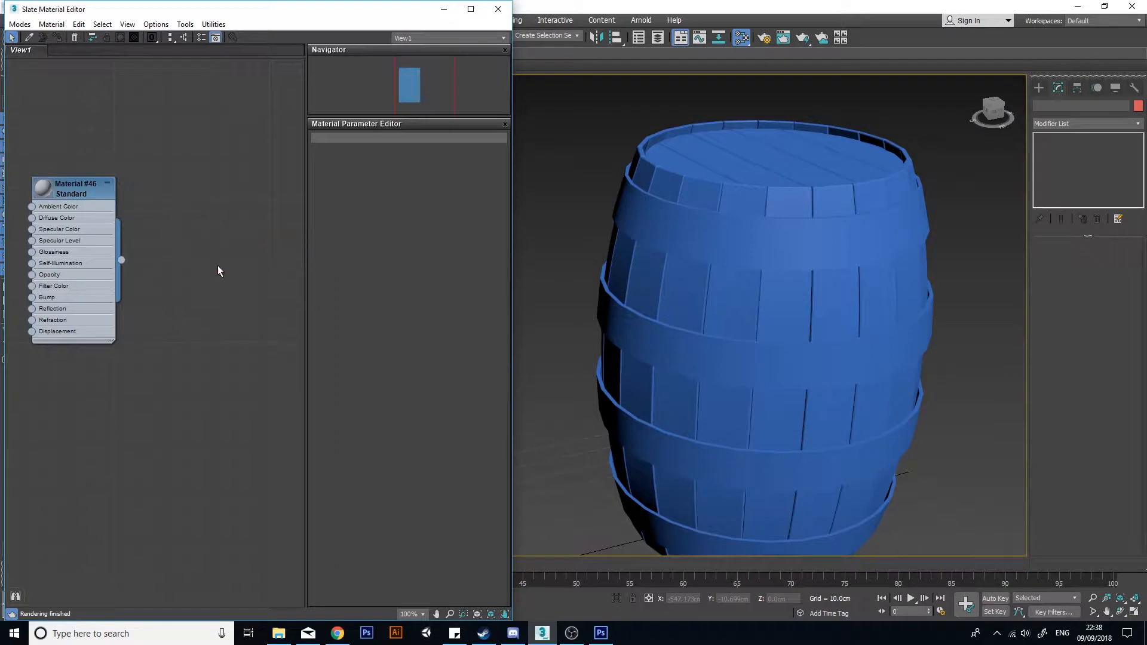
pyautogui.moveTo(74, 184); pyautogui.dragTo(167, 182)
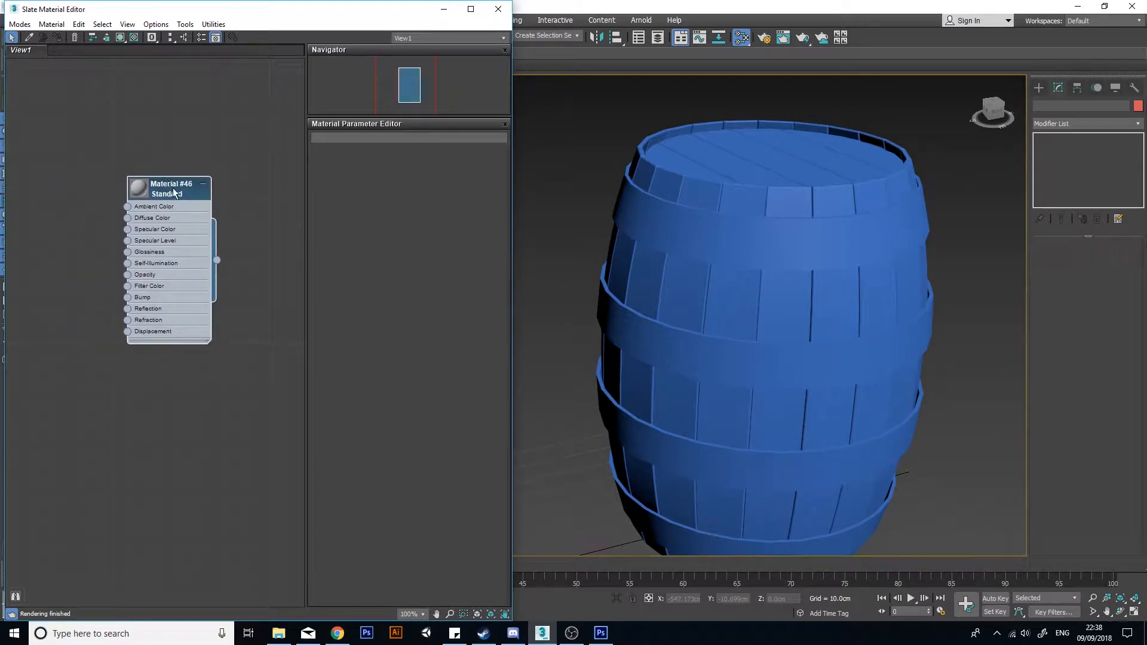
pyautogui.doubleClick(174, 192)
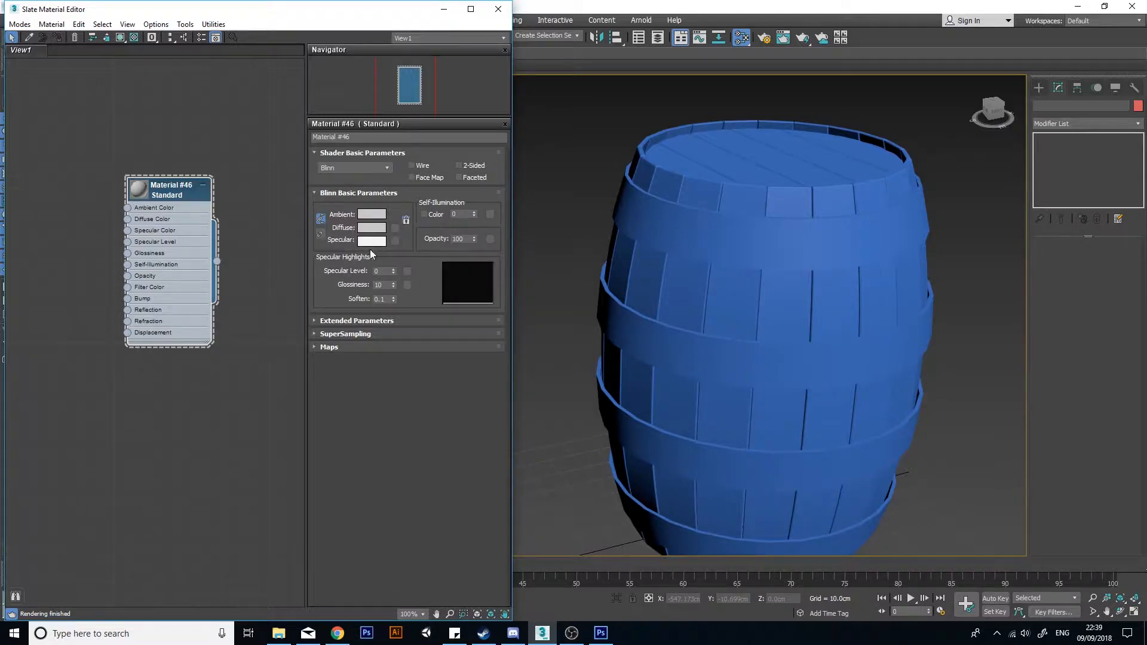
# Step: Assign the new Standard material individually to the barrel's upper hoop and one stave
pyautogui.moveTo(909, 112); pyautogui.dragTo(674, 461)
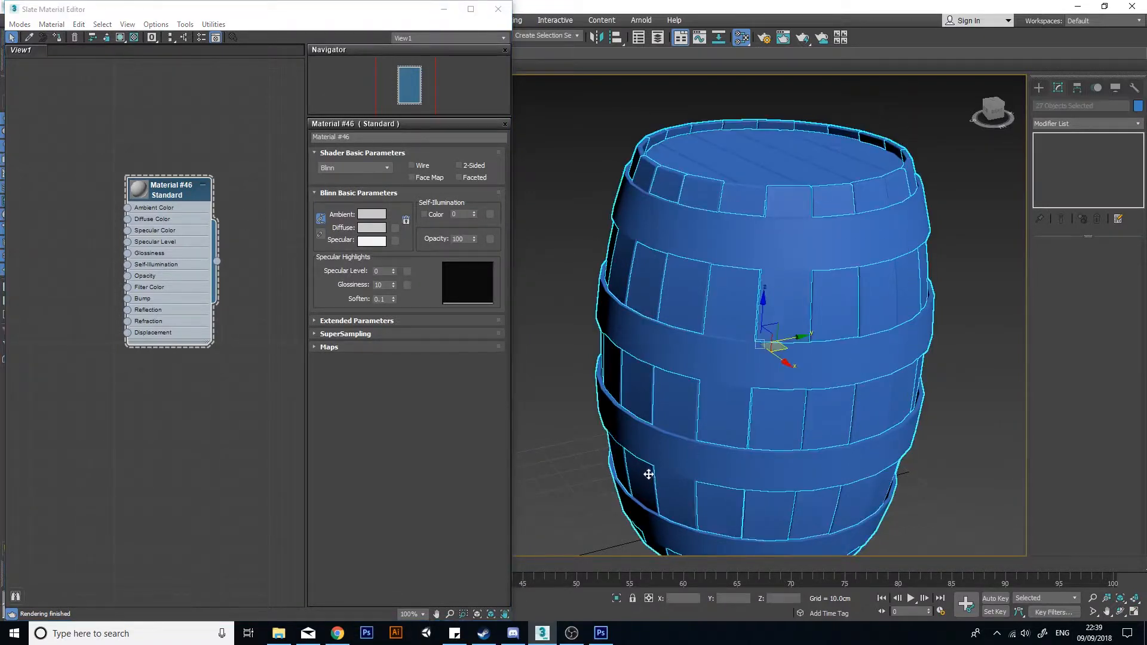
pyautogui.click(584, 284)
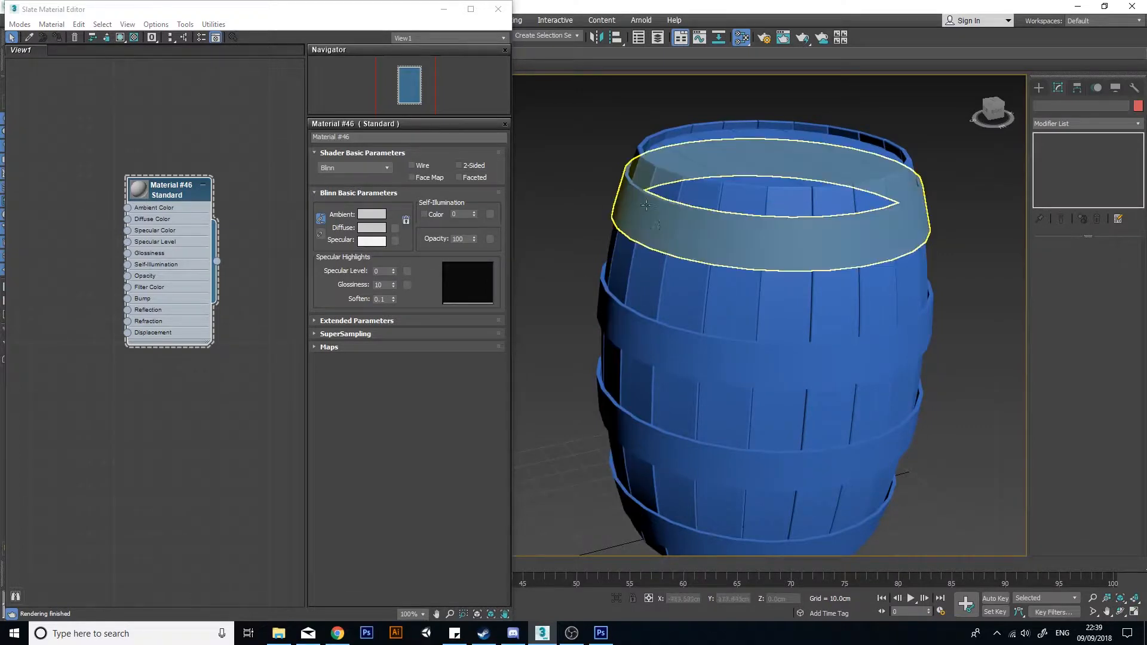
pyautogui.click(178, 192)
pyautogui.moveTo(175, 192); pyautogui.dragTo(199, 133)
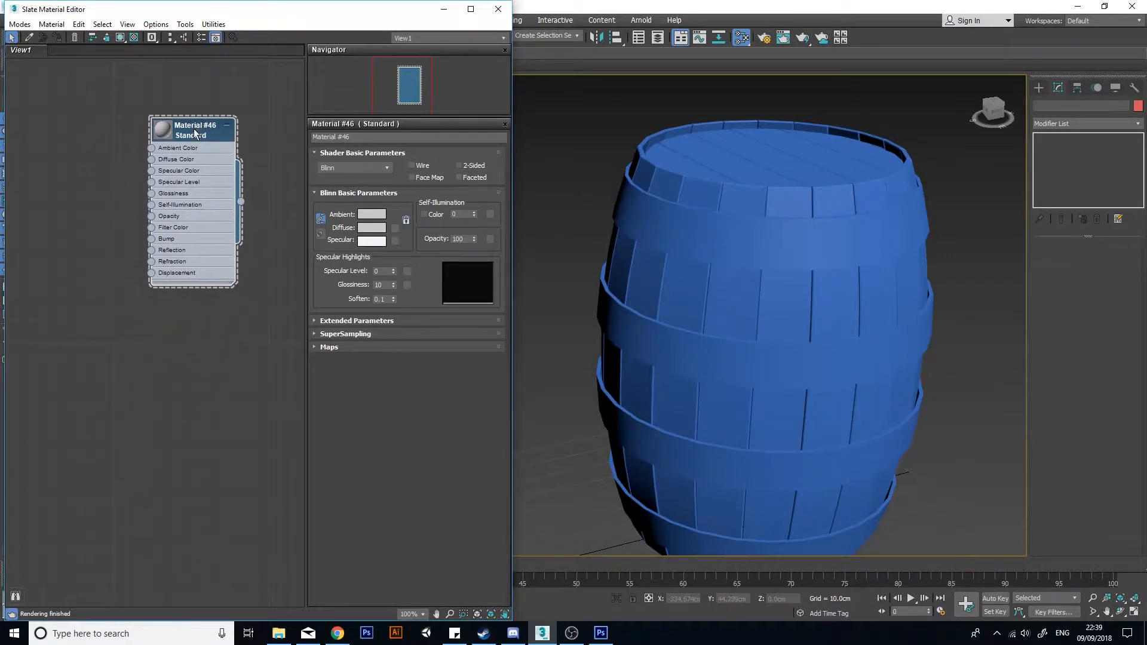
pyautogui.moveTo(241, 203); pyautogui.dragTo(635, 221)
pyautogui.moveTo(241, 202); pyautogui.dragTo(642, 278)
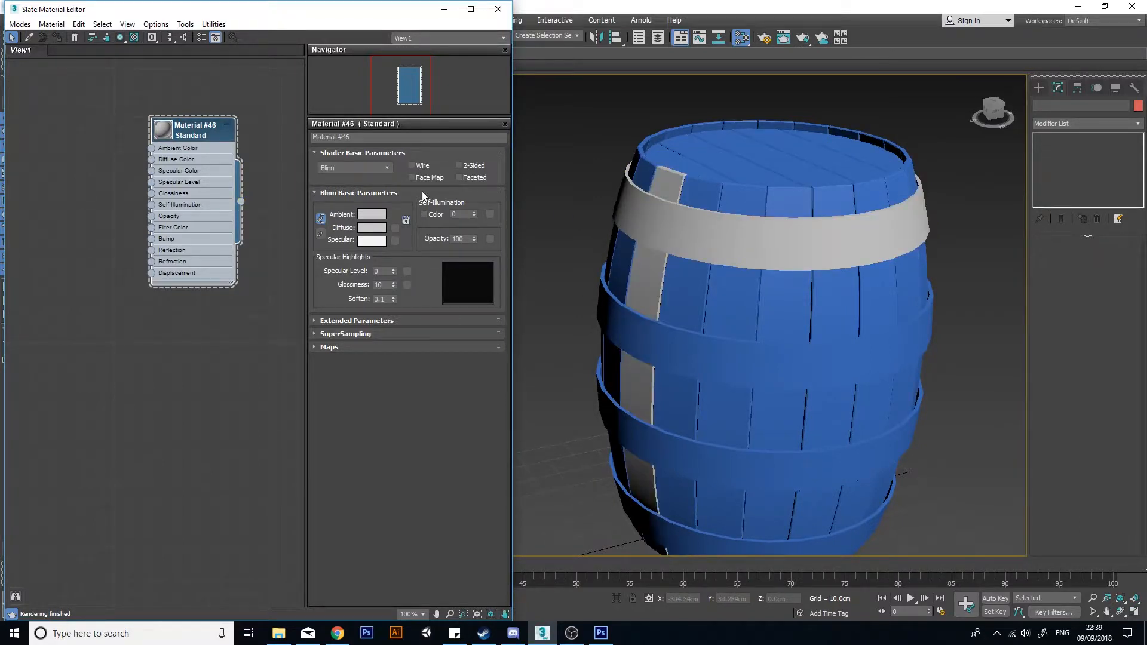
# Step: Select all of the barrel's parts and assign the Standard material to the whole selection
pyautogui.moveTo(590, 110); pyautogui.dragTo(984, 522)
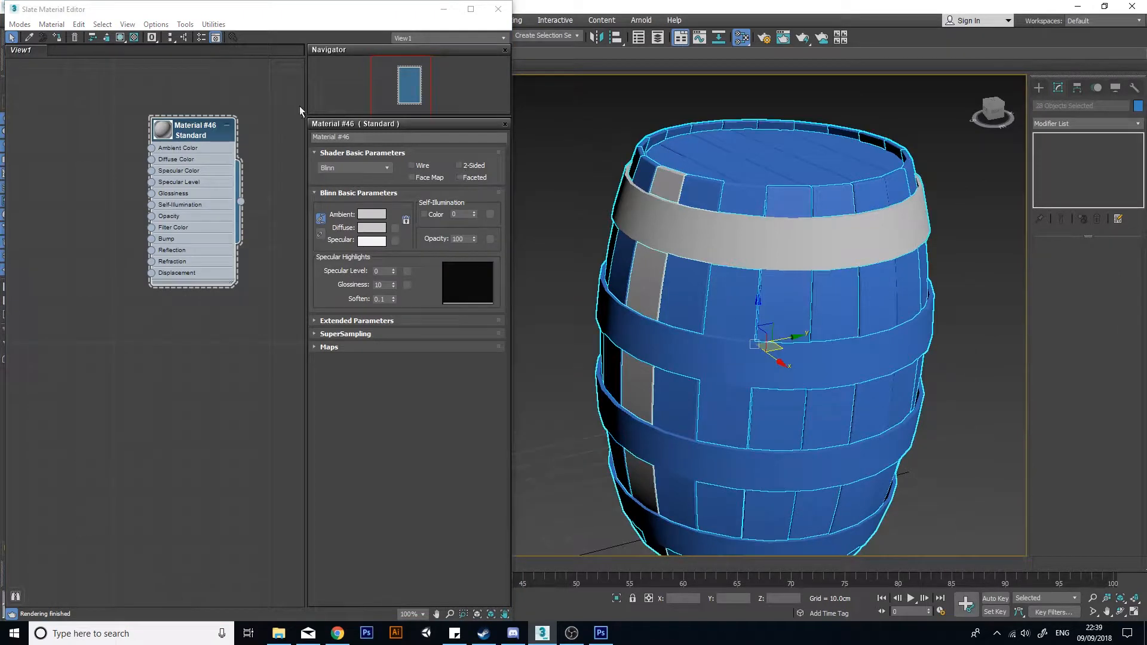
pyautogui.click(186, 132)
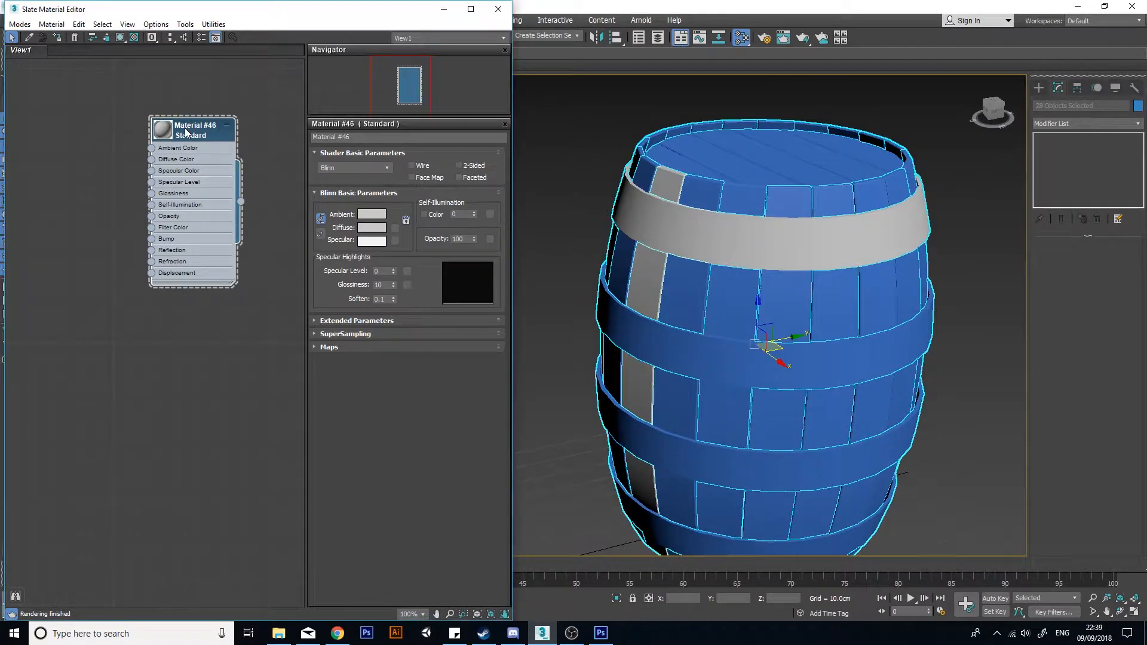
pyautogui.click(53, 37)
pyautogui.keyDown('alt'); pyautogui.moveTo(877, 324); pyautogui.dragTo(813, 310, button='middle'); pyautogui.keyUp('alt')
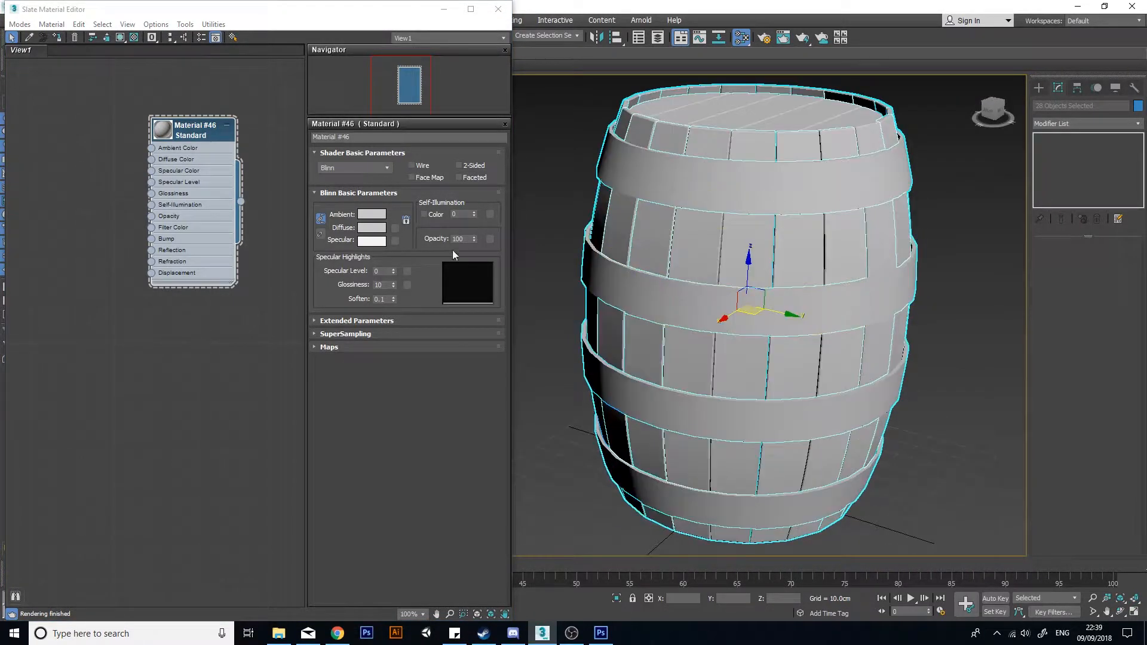
# Step: Set the material's diffuse color to a muted purple with red 59, green 38 and blue 78
pyautogui.click(373, 228)
pyautogui.moveTo(317, 113)
pyautogui.mouseDown()
pyautogui.moveTo(282, 130)
pyautogui.moveTo(297, 107)
pyautogui.moveTo(350, 99)
pyautogui.moveTo(350, 79)
pyautogui.mouseUp()
pyautogui.moveTo(323, 96)
pyautogui.mouseDown()
pyautogui.moveTo(307, 84)
pyautogui.moveTo(288, 102)
pyautogui.moveTo(303, 98)
pyautogui.moveTo(312, 115)
pyautogui.mouseUp()
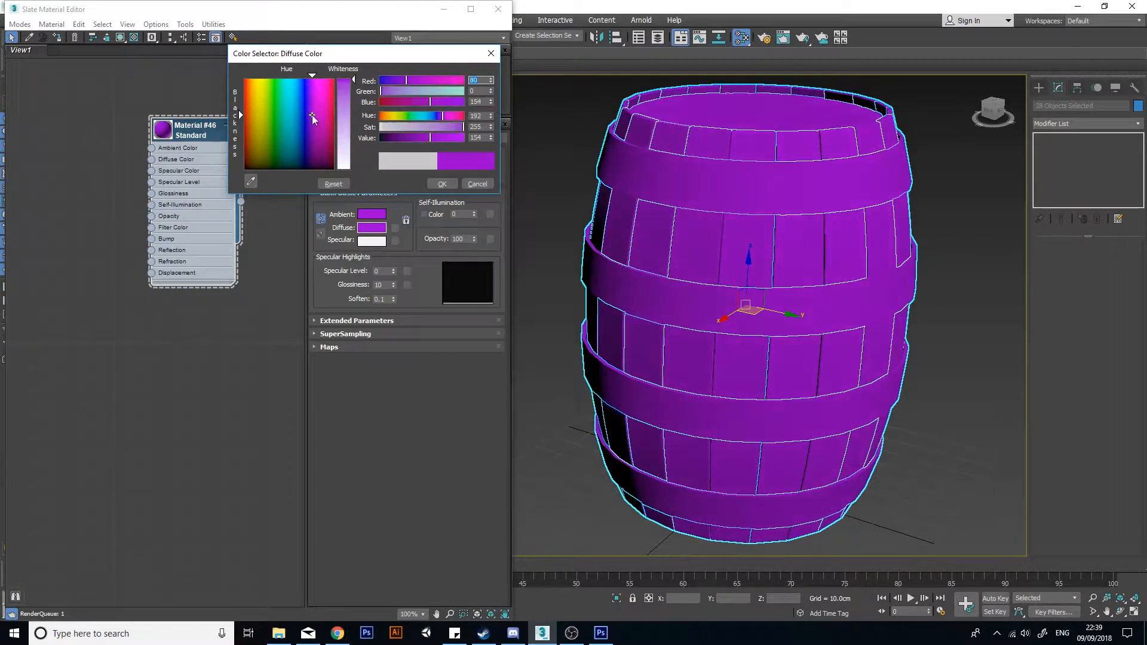
pyautogui.click(343, 113)
pyautogui.moveTo(417, 143)
pyautogui.mouseDown()
pyautogui.moveTo(396, 132)
pyautogui.moveTo(406, 136)
pyautogui.mouseUp()
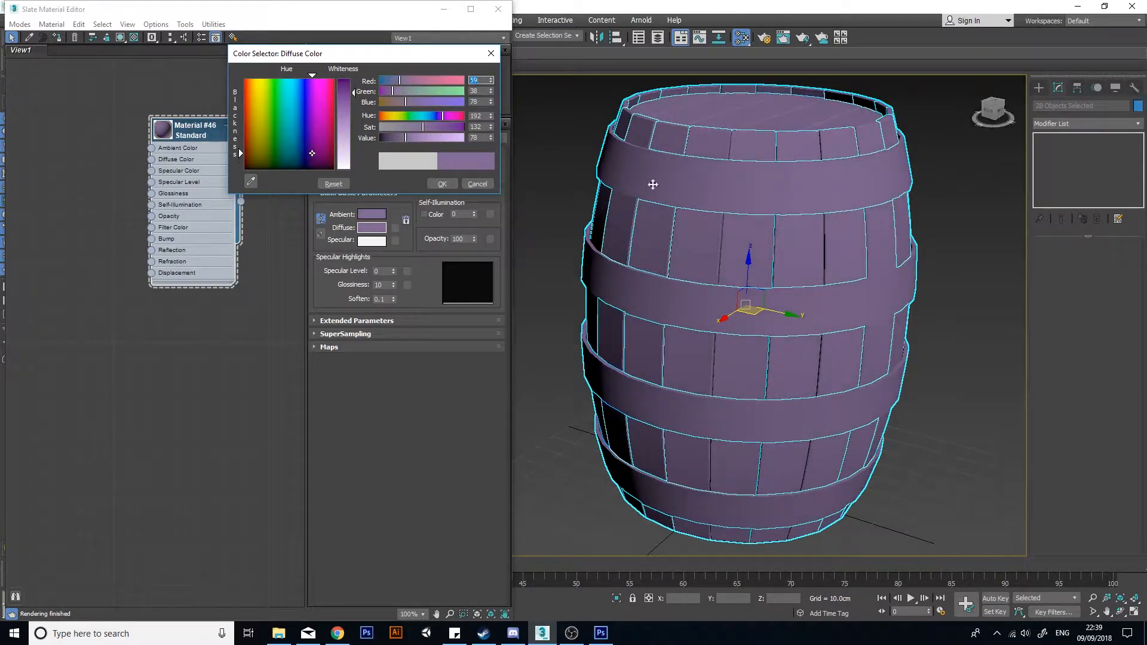
pyautogui.click(451, 186)
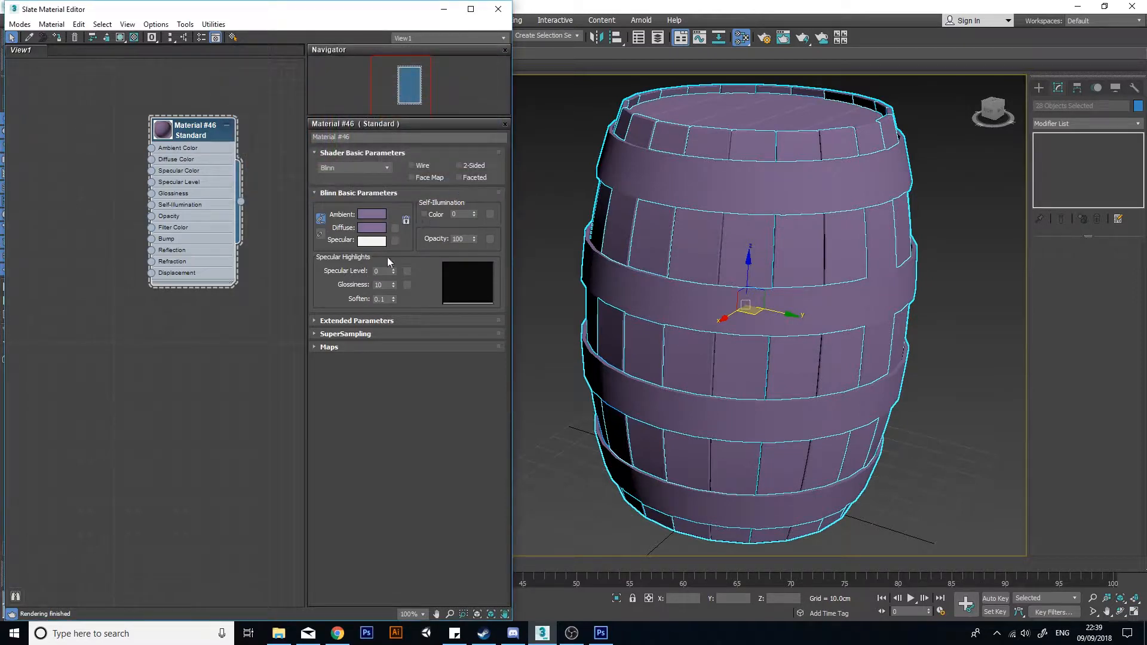
# Step: Adjust the material's specular highlights to a specular level of 67 and a glossiness of 48
pyautogui.moveTo(393, 271); pyautogui.dragTo(389, 211)
pyautogui.keyDown('alt'); pyautogui.moveTo(761, 289); pyautogui.dragTo(648, 307, button='middle'); pyautogui.keyUp('alt')
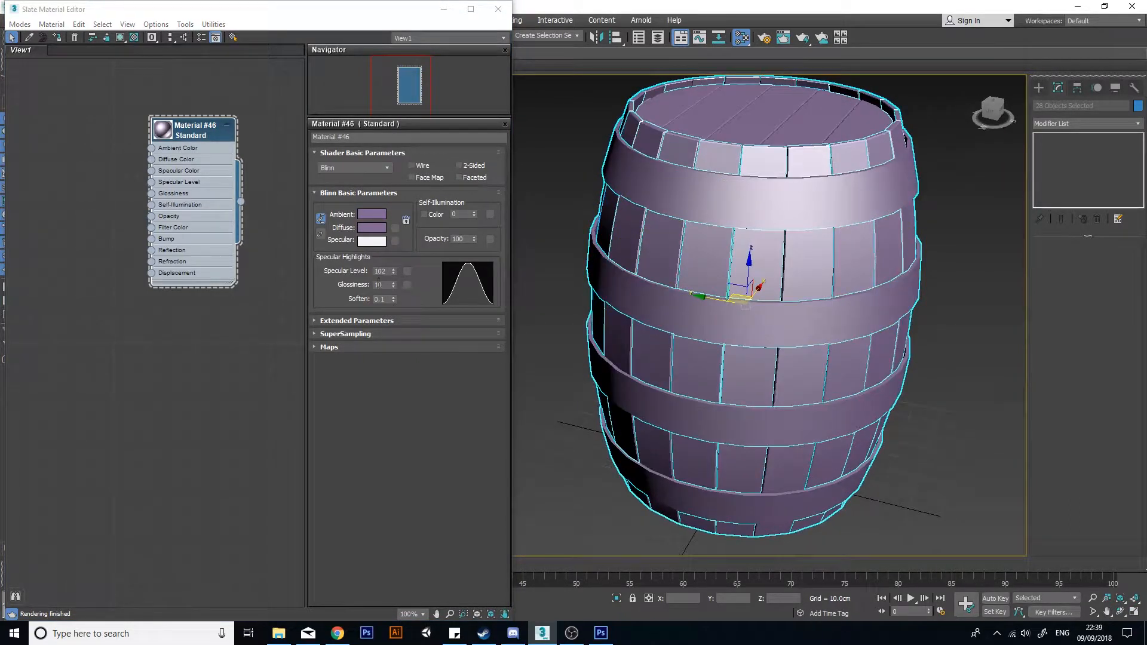
pyautogui.moveTo(395, 284); pyautogui.dragTo(388, 271)
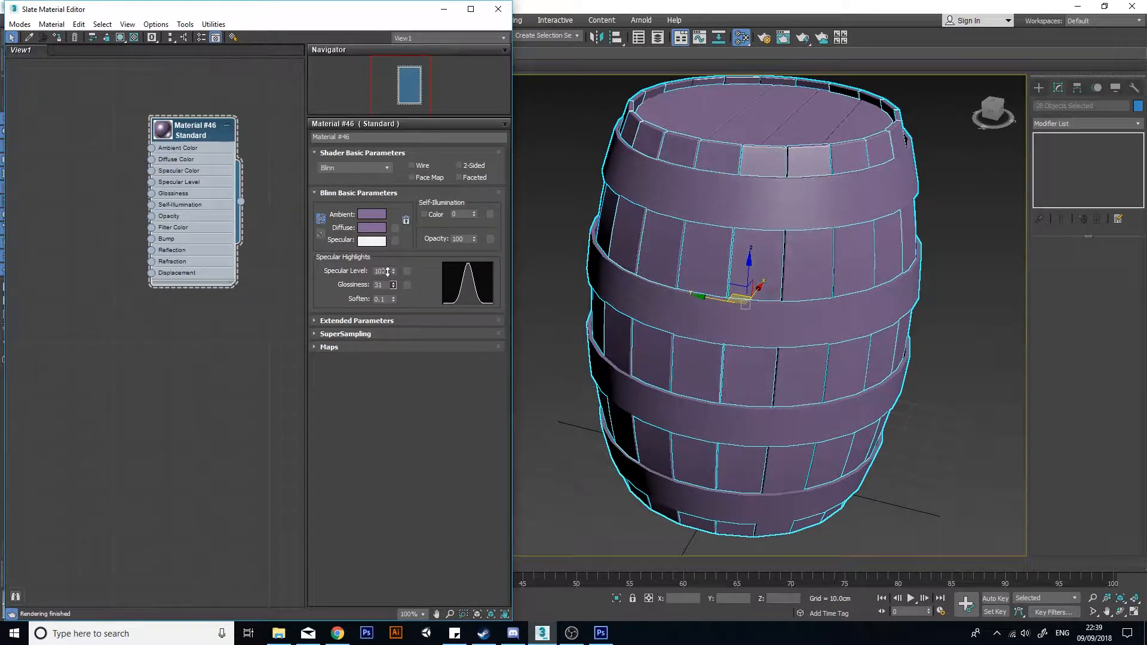
pyautogui.keyDown('alt'); pyautogui.moveTo(806, 323); pyautogui.dragTo(556, 289, button='middle'); pyautogui.keyUp('alt')
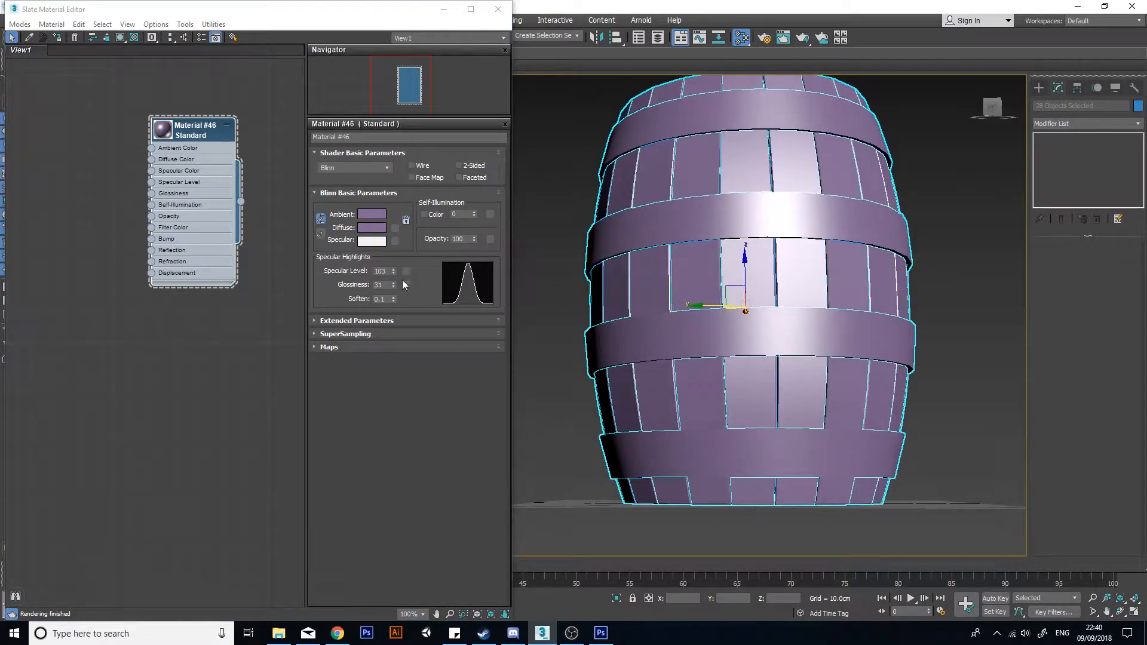
pyautogui.moveTo(395, 285)
pyautogui.mouseDown()
pyautogui.moveTo(393, 273)
pyautogui.moveTo(397, 292)
pyautogui.mouseUp()
pyautogui.keyDown('alt'); pyautogui.moveTo(567, 293); pyautogui.dragTo(609, 320, button='middle'); pyautogui.keyUp('alt')
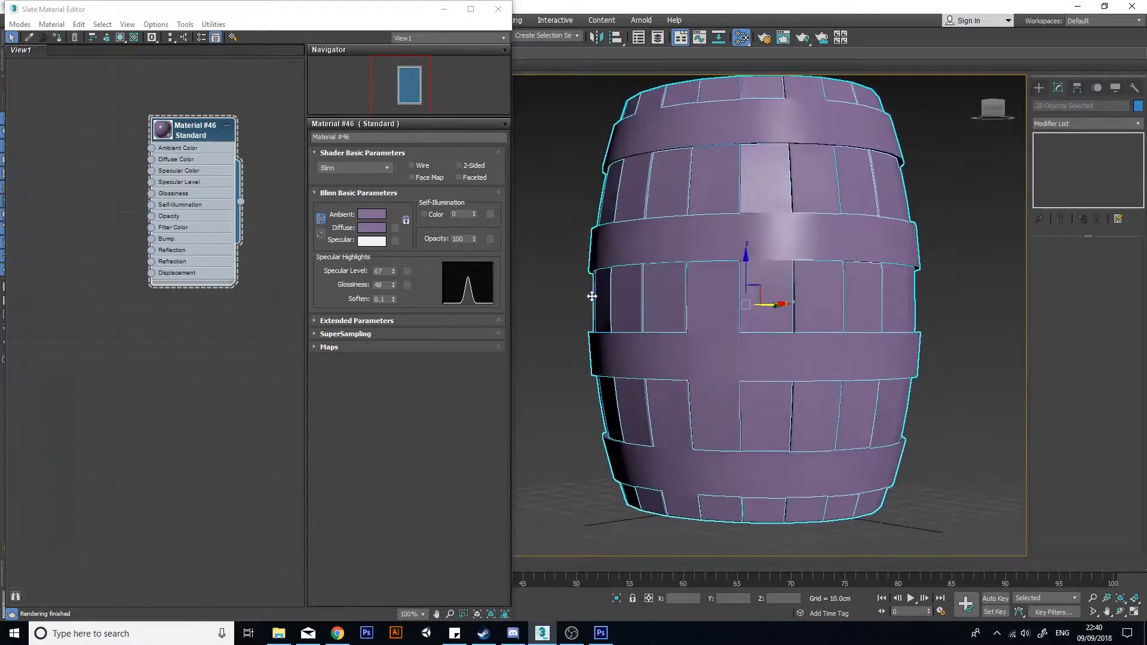
# Step: Raise the material's glossiness to 77 for a tighter highlight on the barrel
pyautogui.keyDown('alt'); pyautogui.moveTo(589, 259); pyautogui.dragTo(526, 292, button='middle'); pyautogui.keyUp('alt')
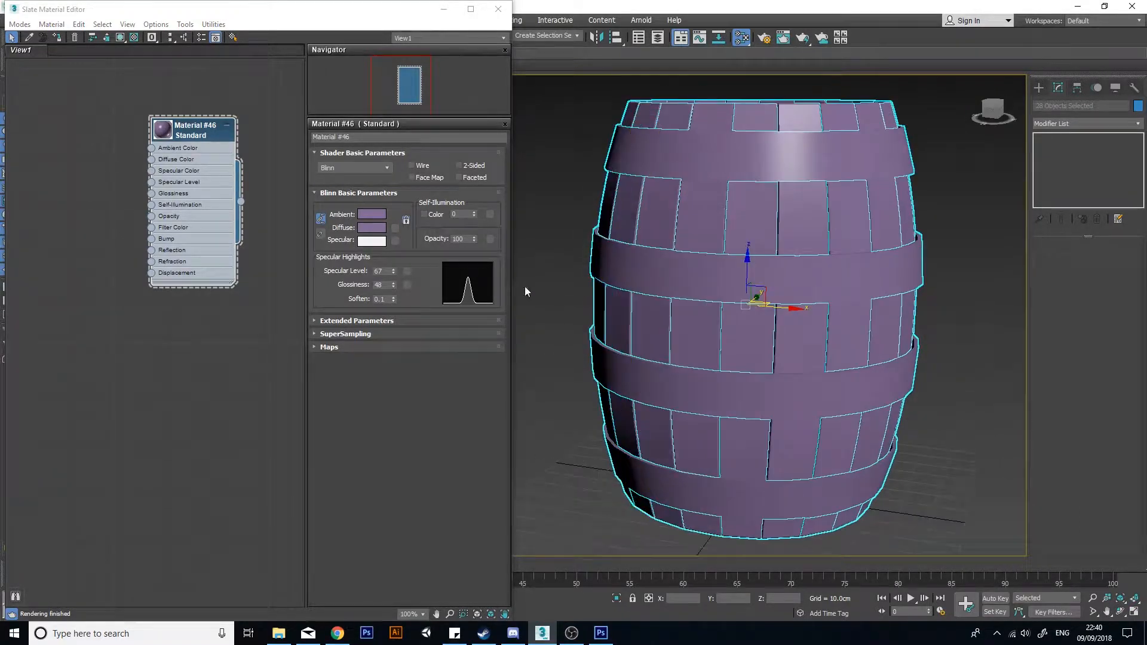
pyautogui.moveTo(394, 285); pyautogui.dragTo(397, 267)
pyautogui.keyDown('alt'); pyautogui.moveTo(679, 235); pyautogui.dragTo(698, 268, button='middle'); pyautogui.keyUp('alt')
pyautogui.keyDown('alt'); pyautogui.moveTo(709, 323); pyautogui.dragTo(724, 322, button='middle'); pyautogui.keyUp('alt')
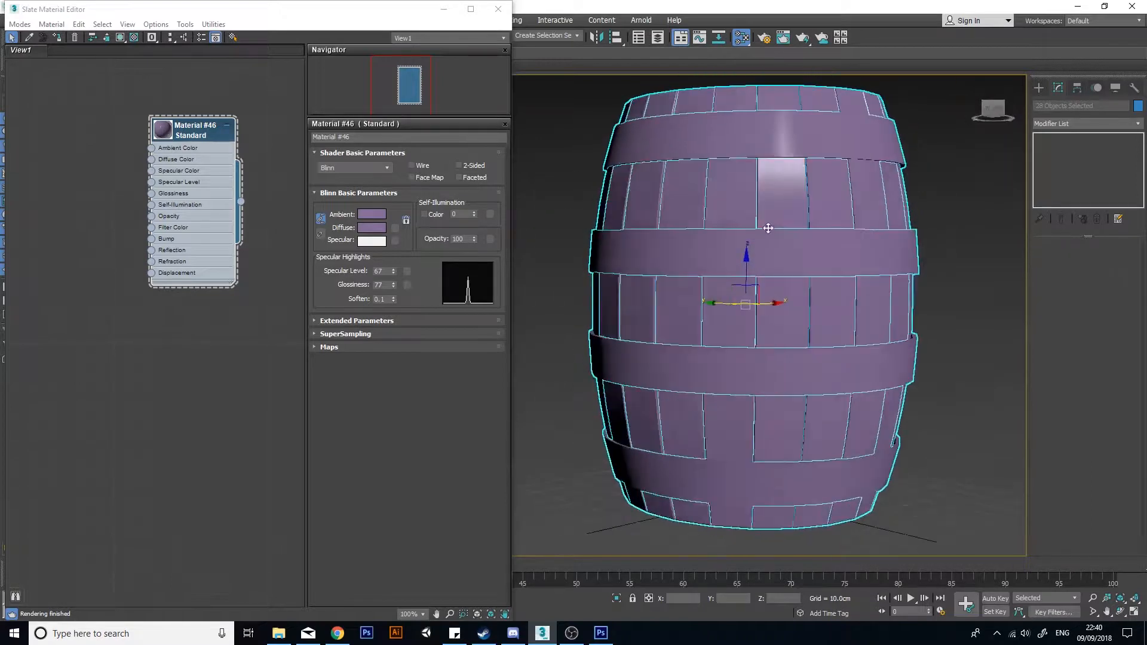
pyautogui.keyDown('alt'); pyautogui.moveTo(830, 211); pyautogui.dragTo(754, 255, button='middle'); pyautogui.keyUp('alt')
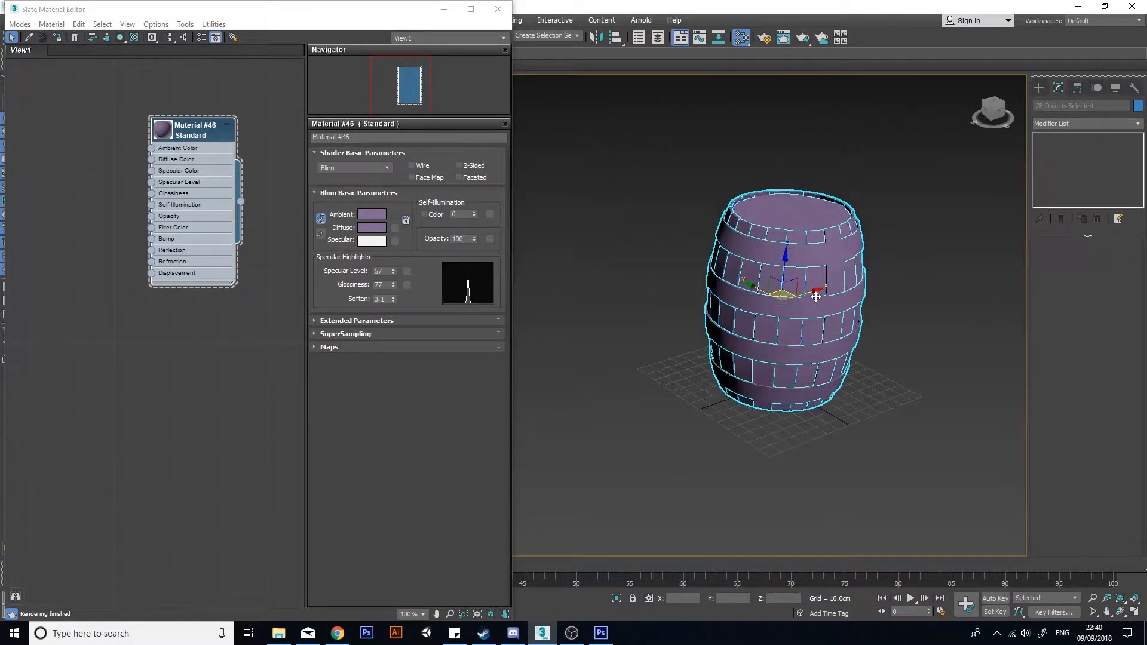
# Step: Reposition the Standard material node to leave room beside its inputs, and clear the barrel selection
pyautogui.moveTo(199, 153); pyautogui.dragTo(235, 224)
pyautogui.keyDown('alt'); pyautogui.moveTo(755, 294); pyautogui.dragTo(754, 333, button='middle'); pyautogui.keyUp('alt')
pyautogui.click(772, 219)
pyautogui.click(958, 414)
pyautogui.keyDown('alt'); pyautogui.moveTo(884, 352); pyautogui.dragTo(900, 273, button='middle'); pyautogui.keyUp('alt')
pyautogui.click(726, 286)
pyautogui.scroll(-3, 761, 293)
pyautogui.click(761, 293)
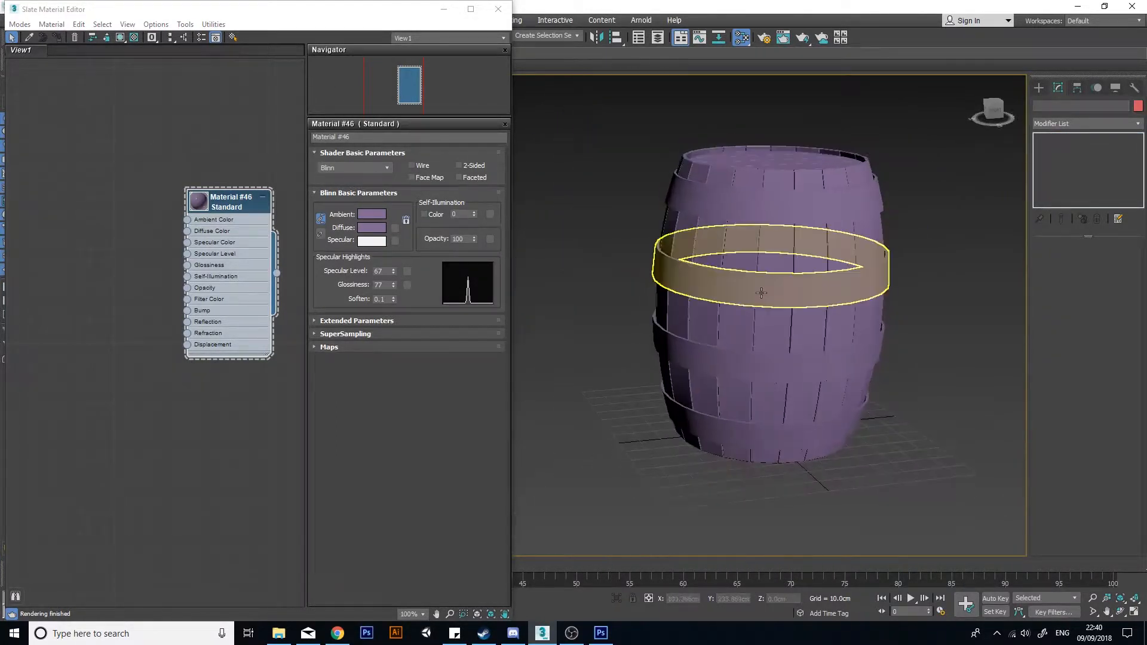
pyautogui.click(674, 251)
pyautogui.click(841, 251)
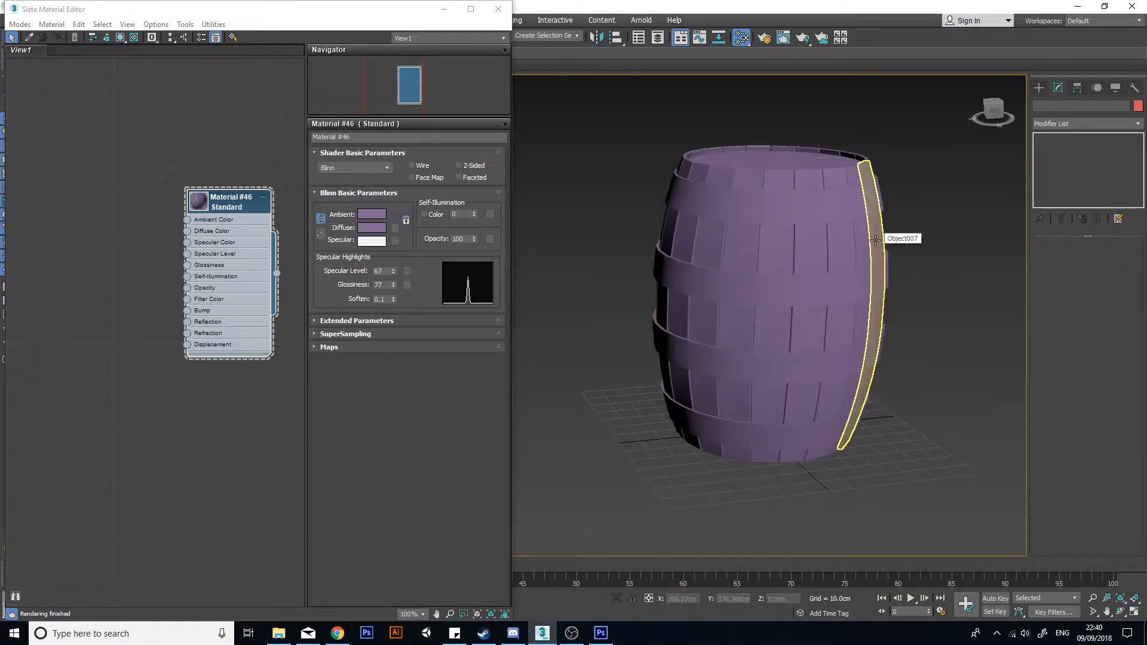
pyautogui.moveTo(711, 250); pyautogui.dragTo(653, 252)
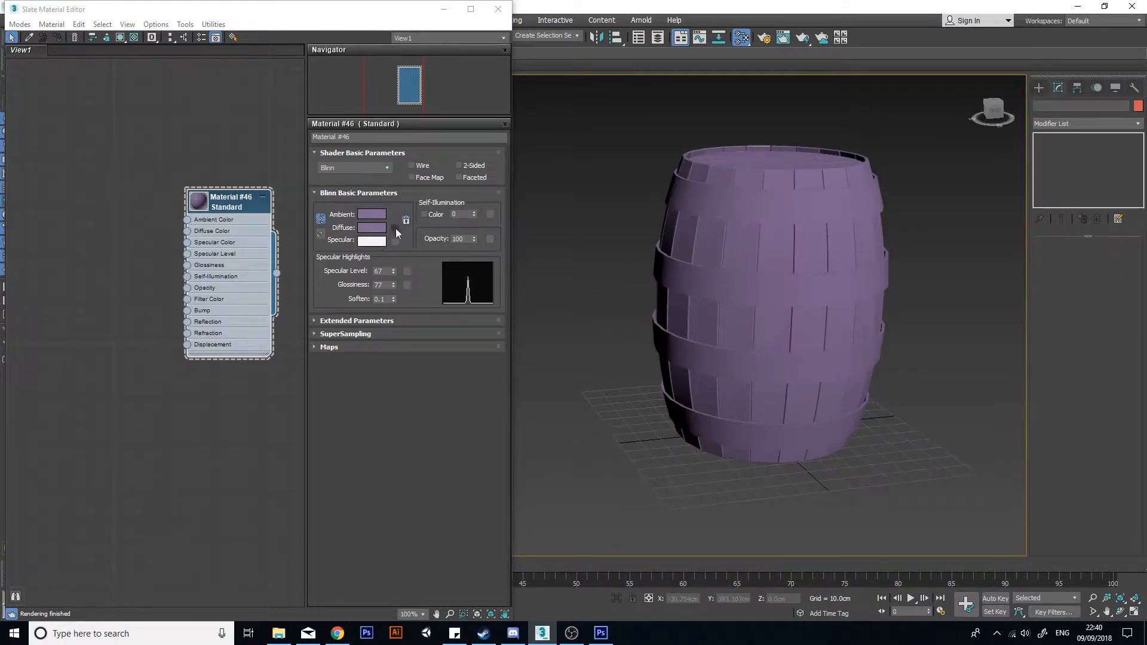
# Step: Connect a new Checker map to the Diffuse Color input of the Standard material
pyautogui.click(395, 228)
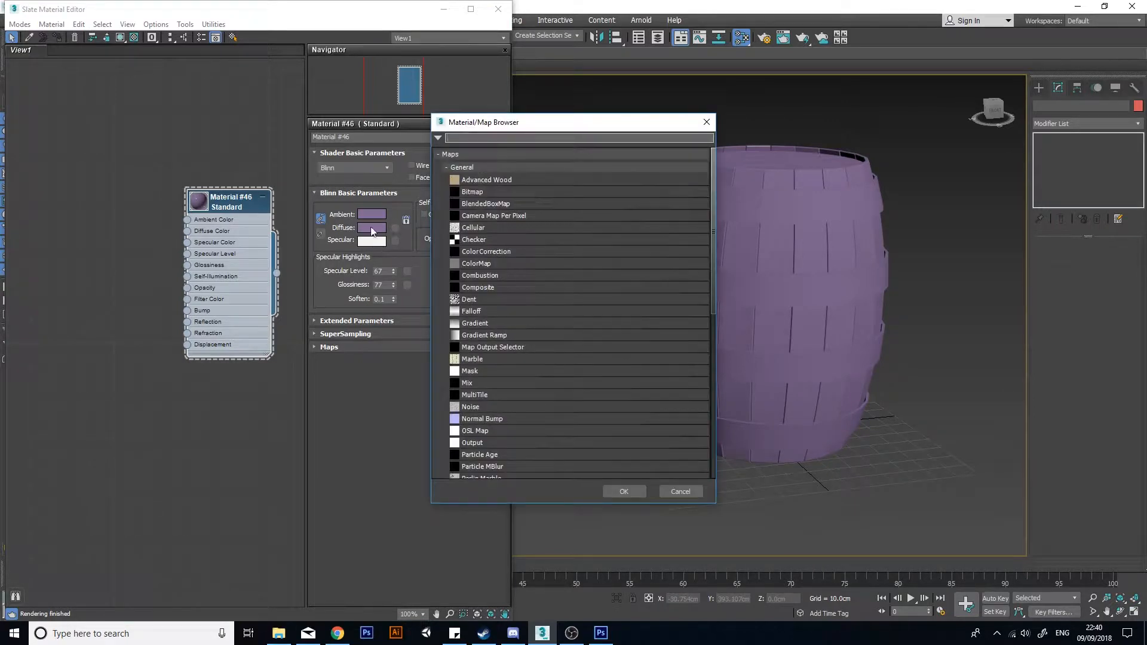
pyautogui.click(681, 491)
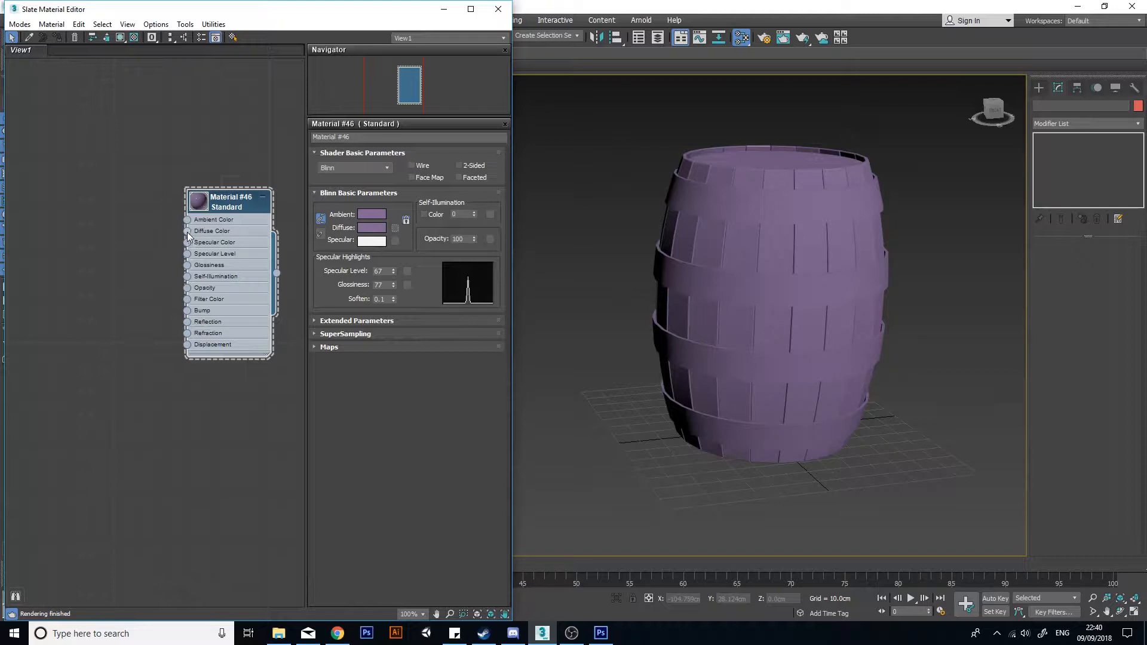
pyautogui.moveTo(171, 242); pyautogui.dragTo(377, 233)
pyautogui.moveTo(259, 233); pyautogui.dragTo(94, 193)
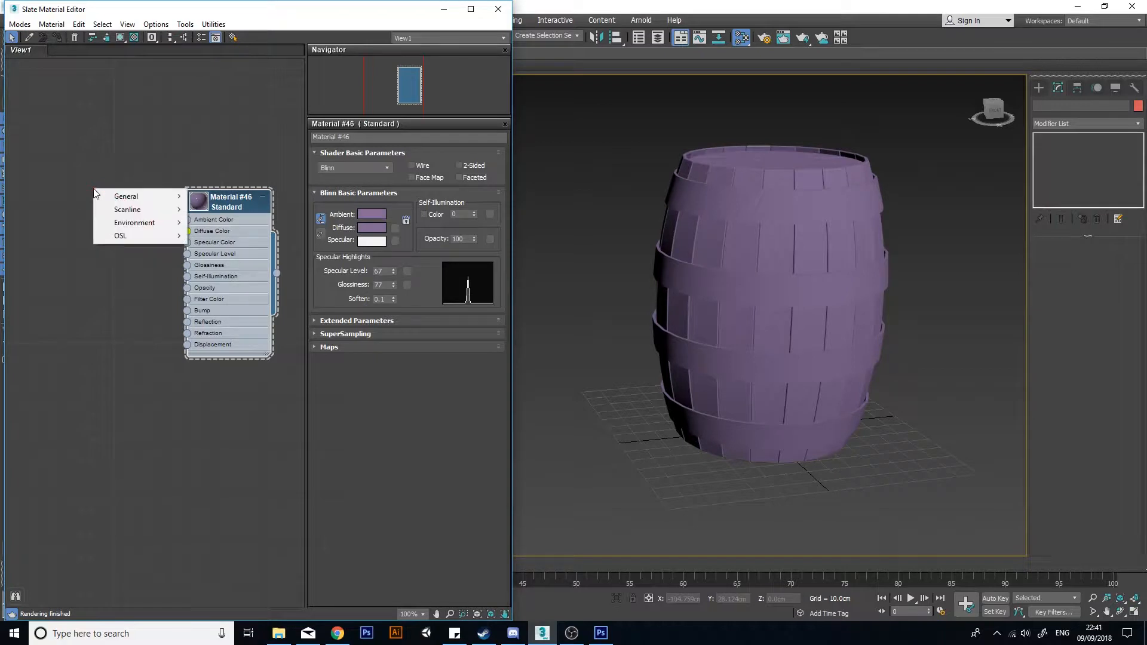
pyautogui.moveTo(130, 192)
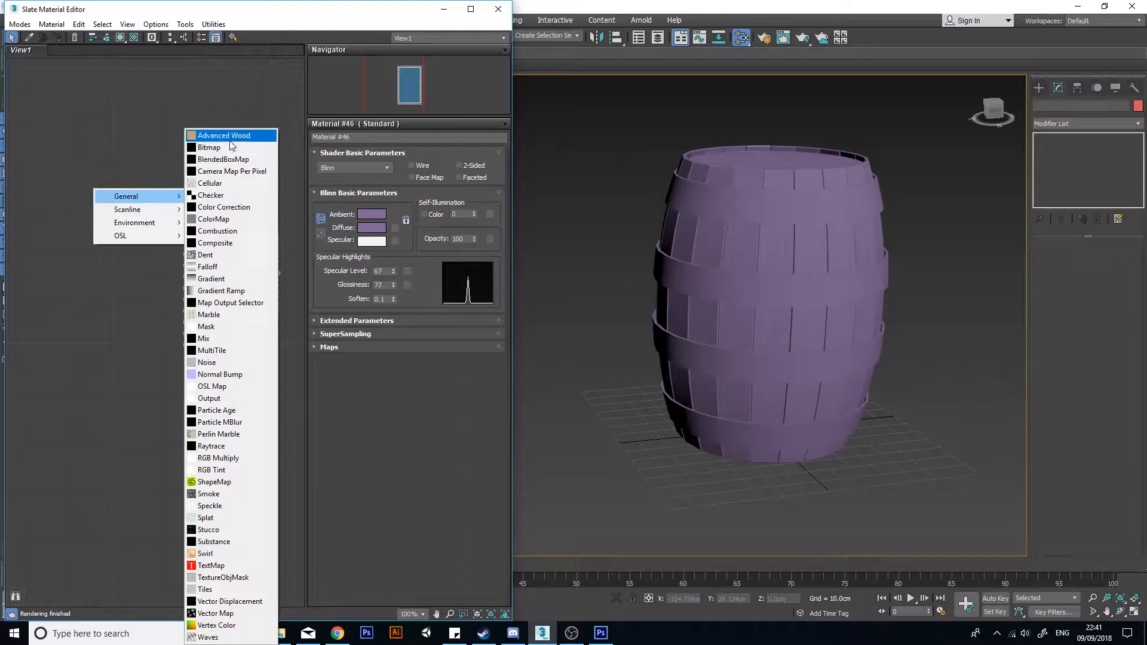
pyautogui.click(223, 197)
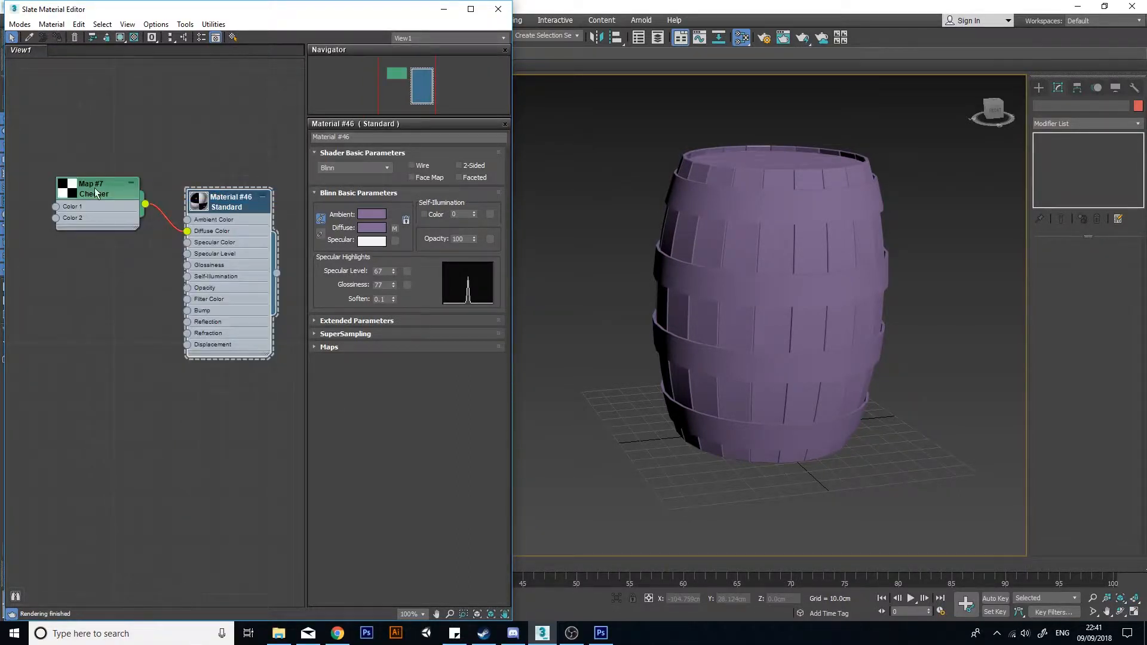
# Step: Open the Checker map's parameters and display the shaded map on the barrel in the viewport
pyautogui.doubleClick(96, 192)
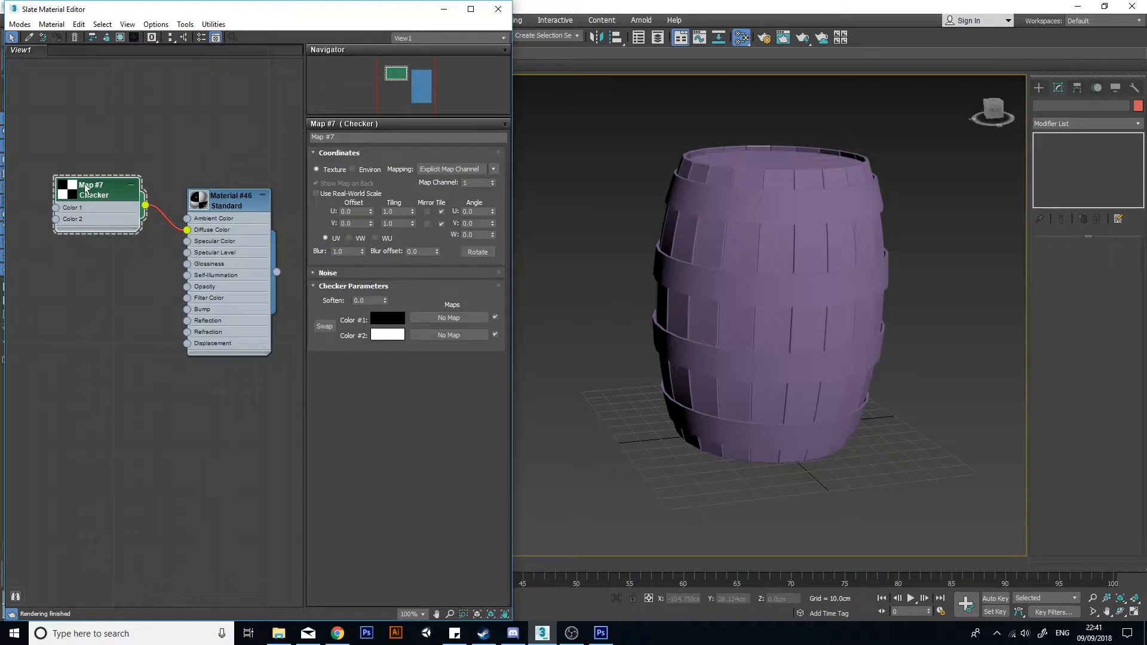
pyautogui.click(120, 38)
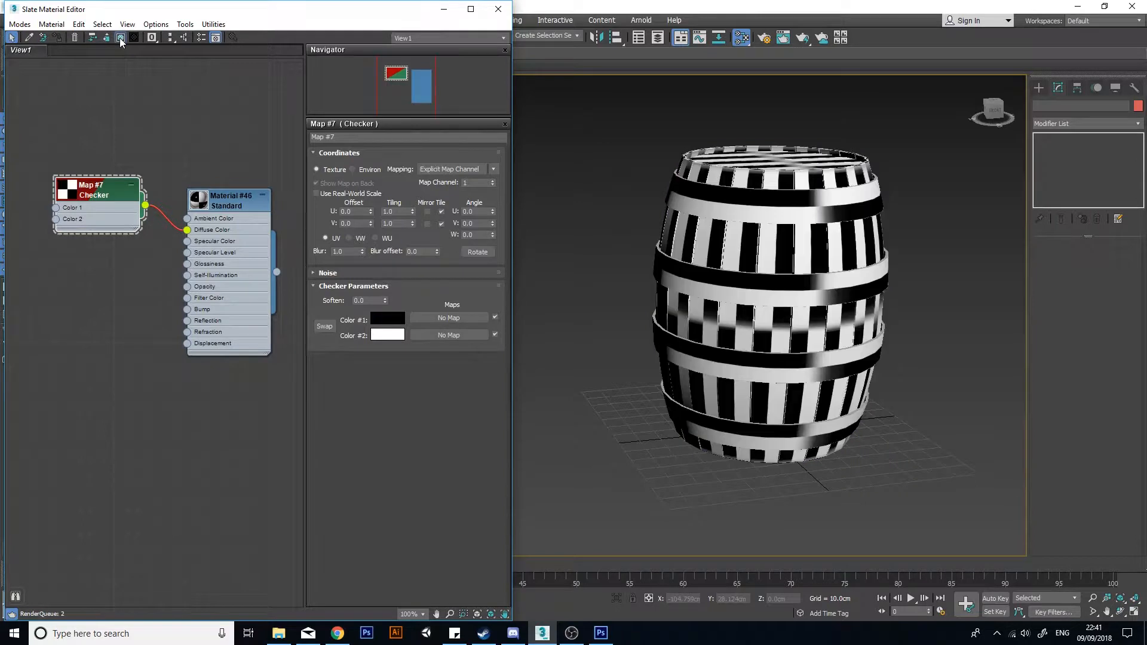
pyautogui.keyDown('alt'); pyautogui.moveTo(901, 351); pyautogui.dragTo(761, 378, button='middle'); pyautogui.keyUp('alt')
pyautogui.scroll(3, 760, 281)
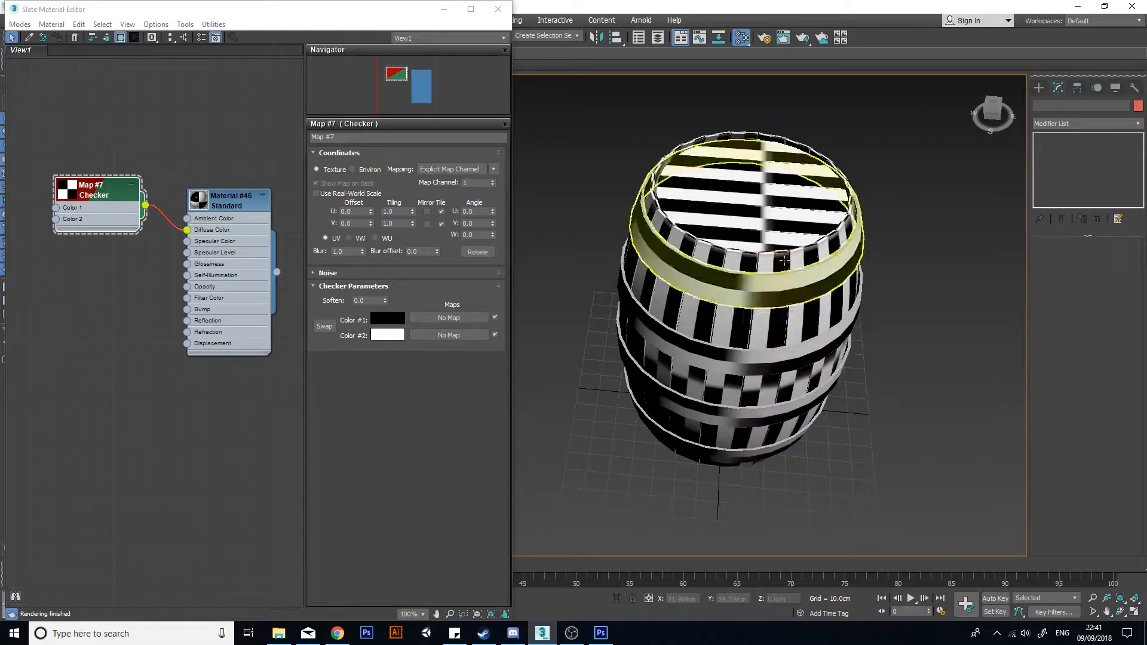
# Step: Select the barrel's lid and enlarge the preview of the Checker map node
pyautogui.click(754, 189)
pyautogui.keyDown('alt'); pyautogui.moveTo(827, 412); pyautogui.dragTo(837, 345, button='middle'); pyautogui.keyUp('alt')
pyautogui.scroll(-2, 799, 386)
pyautogui.keyDown('alt'); pyautogui.moveTo(781, 307); pyautogui.dragTo(822, 496, button='middle'); pyautogui.keyUp('alt')
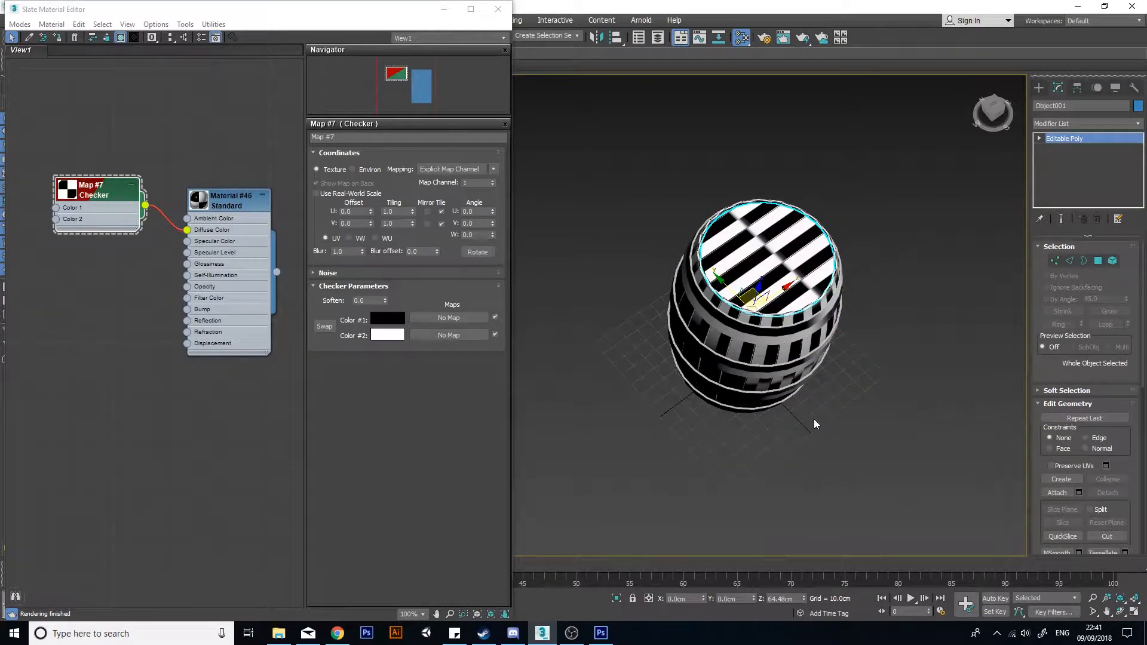
pyautogui.doubleClick(99, 205)
pyautogui.keyDown('alt'); pyautogui.moveTo(899, 300); pyautogui.dragTo(837, 245, button='middle'); pyautogui.keyUp('alt')
pyautogui.keyDown('alt'); pyautogui.moveTo(791, 279); pyautogui.dragTo(758, 263, button='middle'); pyautogui.keyUp('alt')
pyautogui.scroll(2, 789, 346)
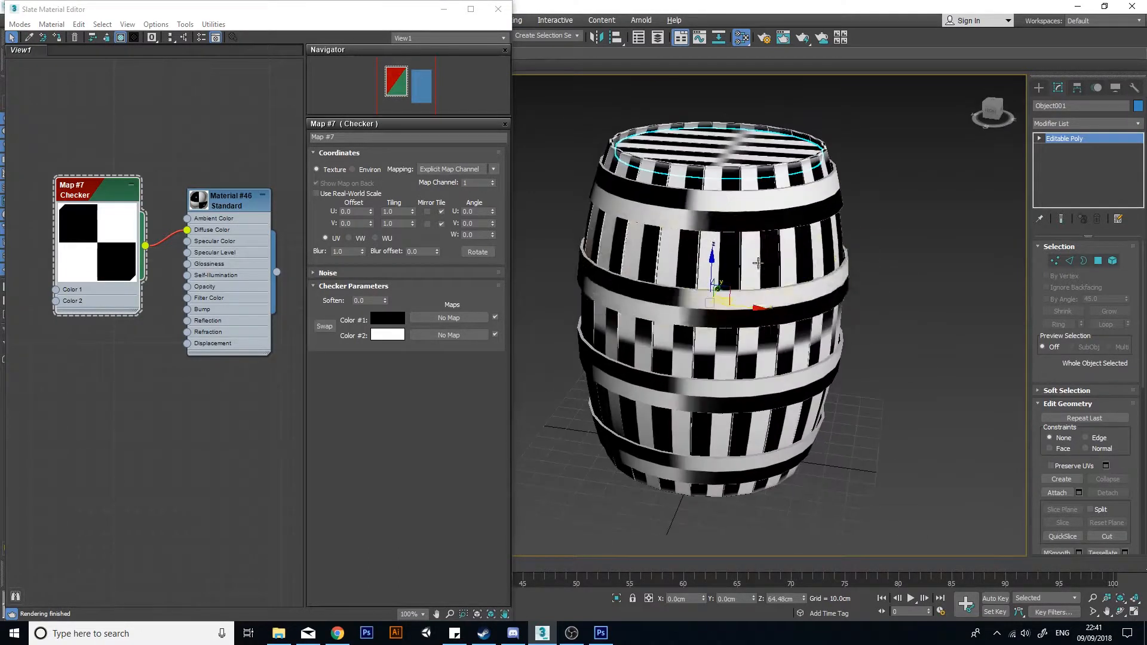
# Step: Adjust the Checker map's U tiling to 7.2
pyautogui.click(87, 192)
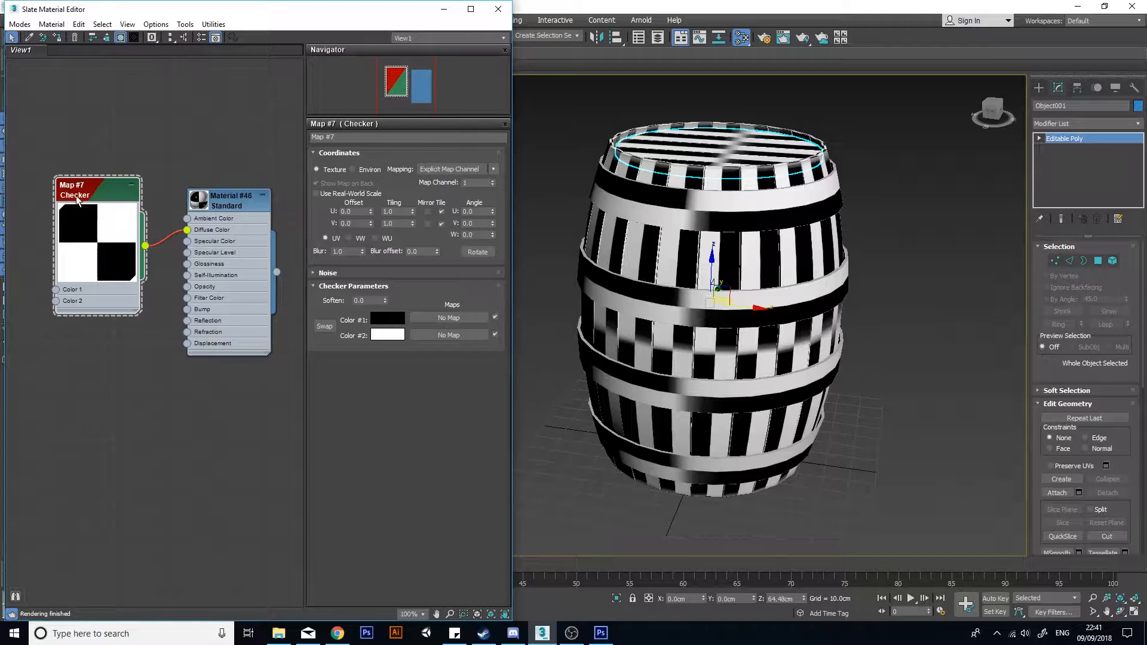
pyautogui.moveTo(413, 211); pyautogui.dragTo(389, 169)
pyautogui.keyDown('alt'); pyautogui.moveTo(657, 239); pyautogui.dragTo(661, 322, button='middle'); pyautogui.keyUp('alt')
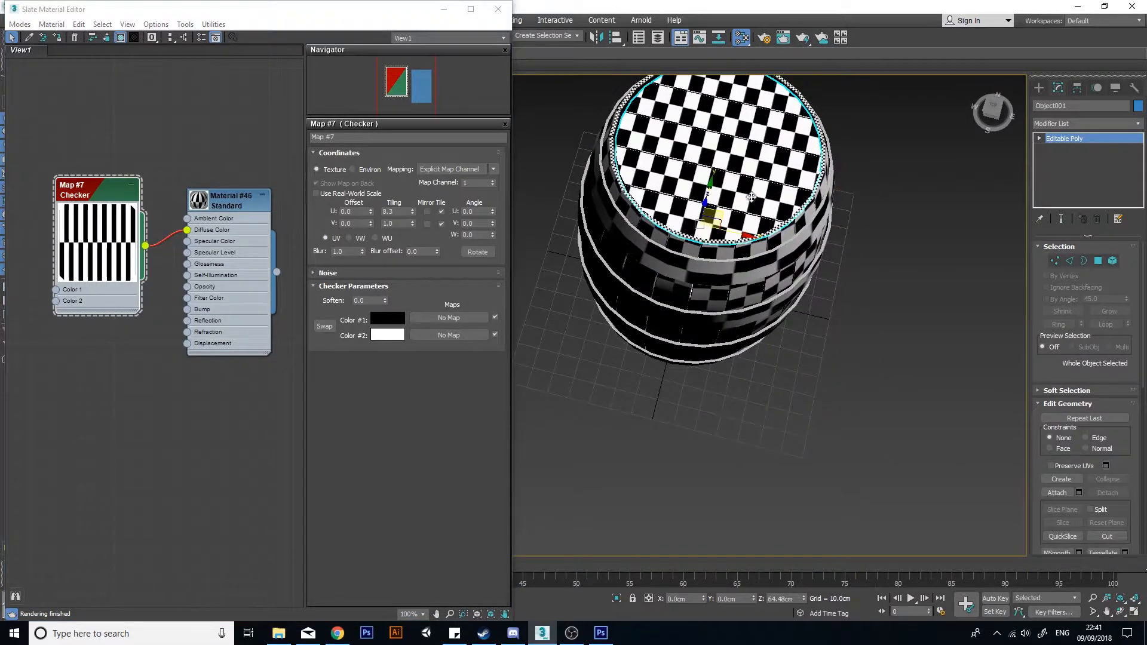
pyautogui.scroll(2, 661, 322)
pyautogui.moveTo(413, 212); pyautogui.dragTo(413, 220)
pyautogui.moveTo(678, 286)
pyautogui.keyDown('alt'); pyautogui.mouseDown(button='middle')
pyautogui.moveTo(694, 198)
pyautogui.moveTo(628, 358)
pyautogui.moveTo(638, 412)
pyautogui.moveTo(662, 286)
pyautogui.mouseUp(button='middle'); pyautogui.keyUp('alt')
pyautogui.scroll(-2, 637, 412)
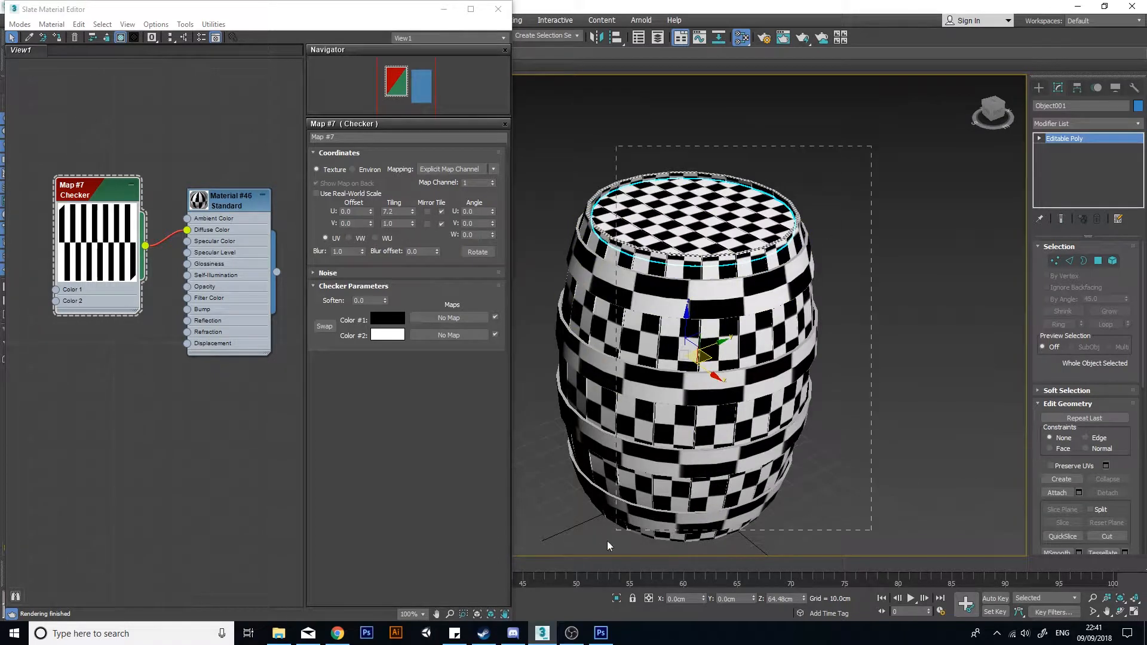
# Step: Select all of the barrel's parts together
pyautogui.moveTo(607, 546); pyautogui.dragTo(548, 573)
pyautogui.moveTo(603, 403); pyautogui.dragTo(627, 352, button='middle')
pyautogui.scroll(-2, 628, 362)
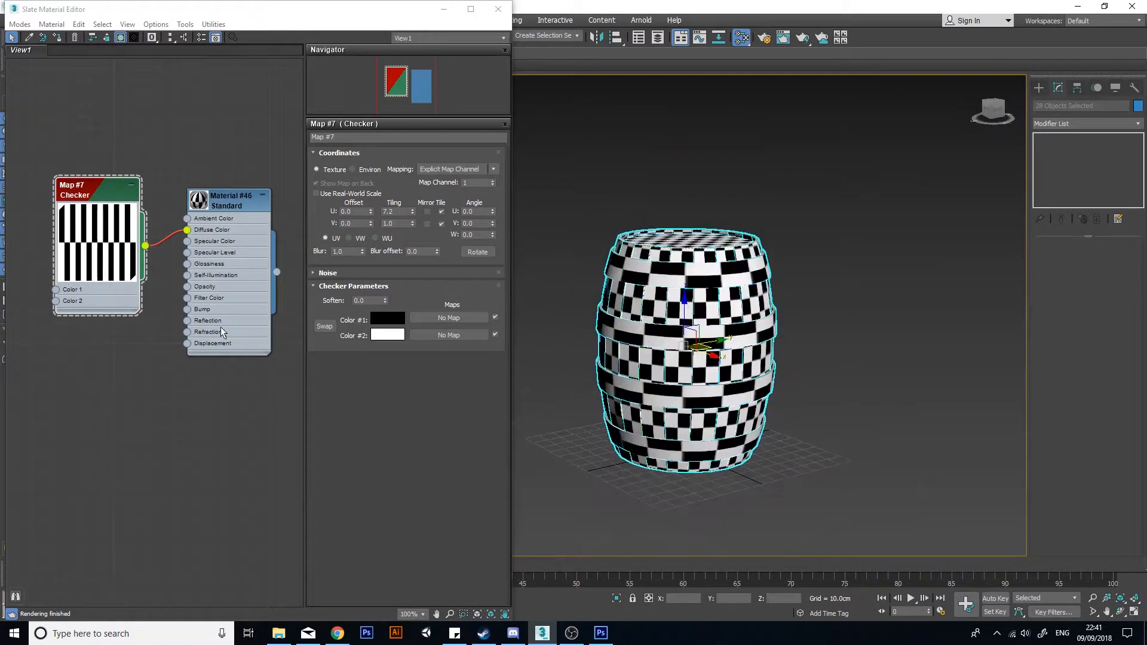
# Step: Try a pale pink tint for the Checker map's Color #2
pyautogui.click(383, 335)
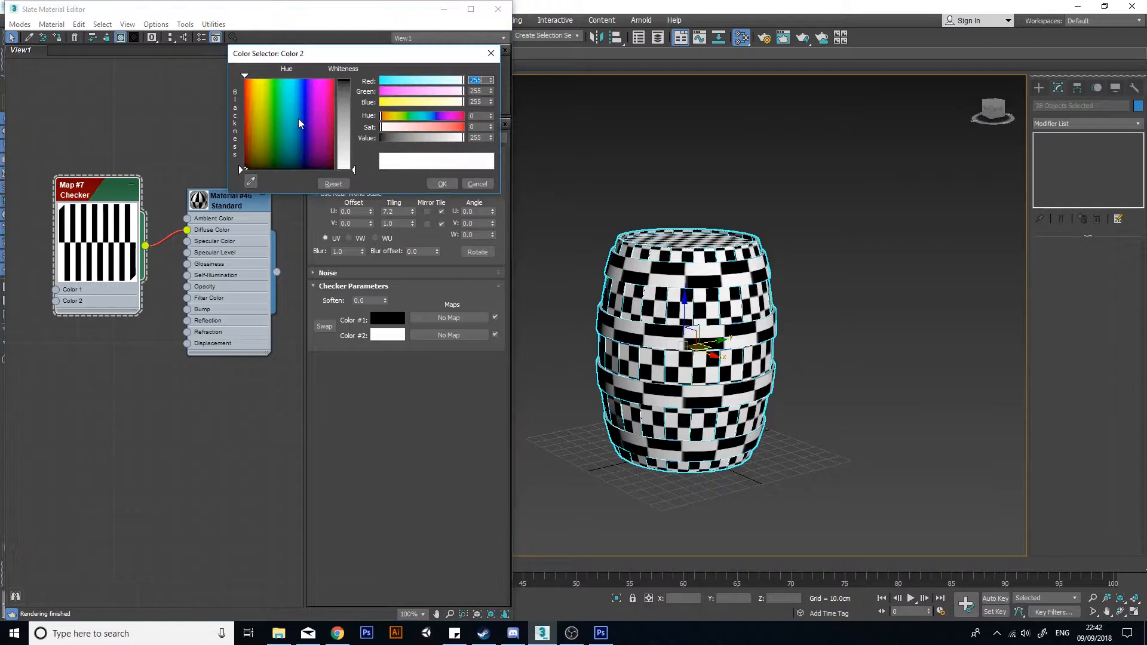
pyautogui.moveTo(353, 170)
pyautogui.mouseDown()
pyautogui.moveTo(356, 79)
pyautogui.moveTo(353, 170)
pyautogui.mouseUp()
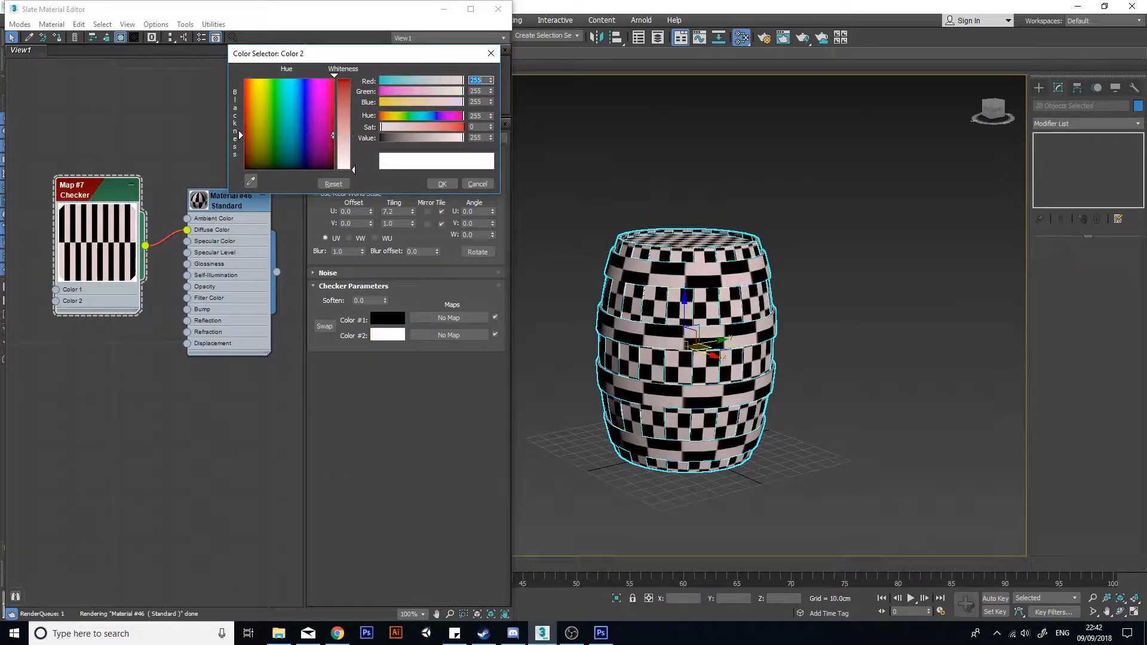
pyautogui.click(440, 184)
pyautogui.keyDown('alt'); pyautogui.moveTo(592, 301); pyautogui.dragTo(670, 294, button='middle'); pyautogui.keyUp('alt')
pyautogui.scroll(3, 638, 318)
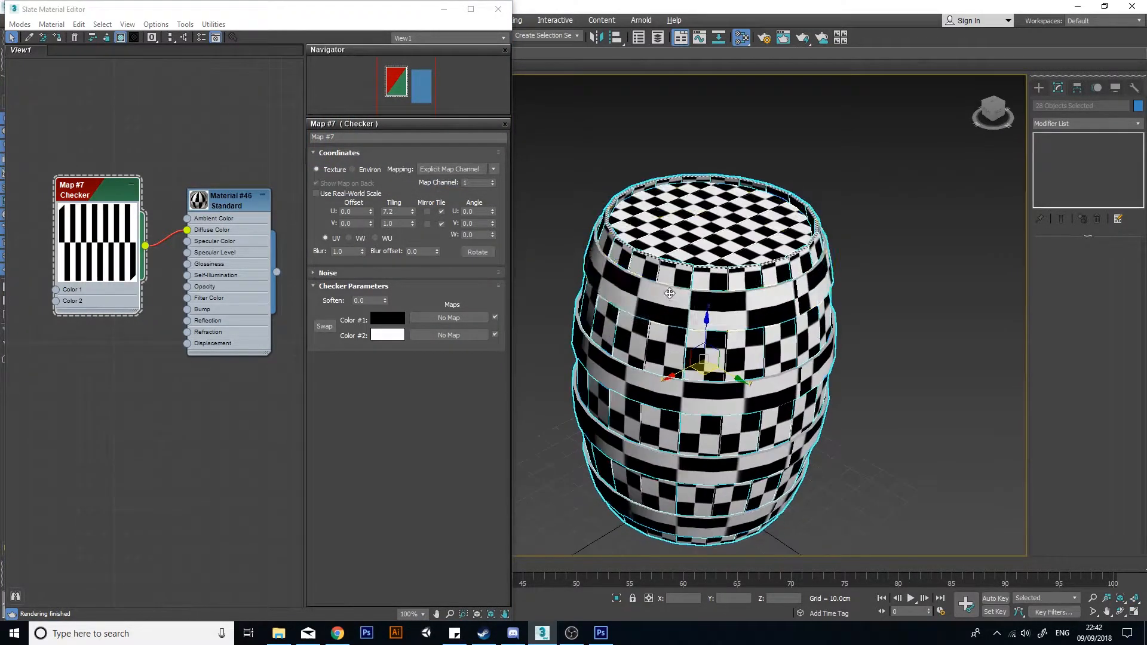
# Step: Move the Checker node closer to the material node and set the map's U and V tiling to 5
pyautogui.moveTo(87, 190); pyautogui.dragTo(111, 213)
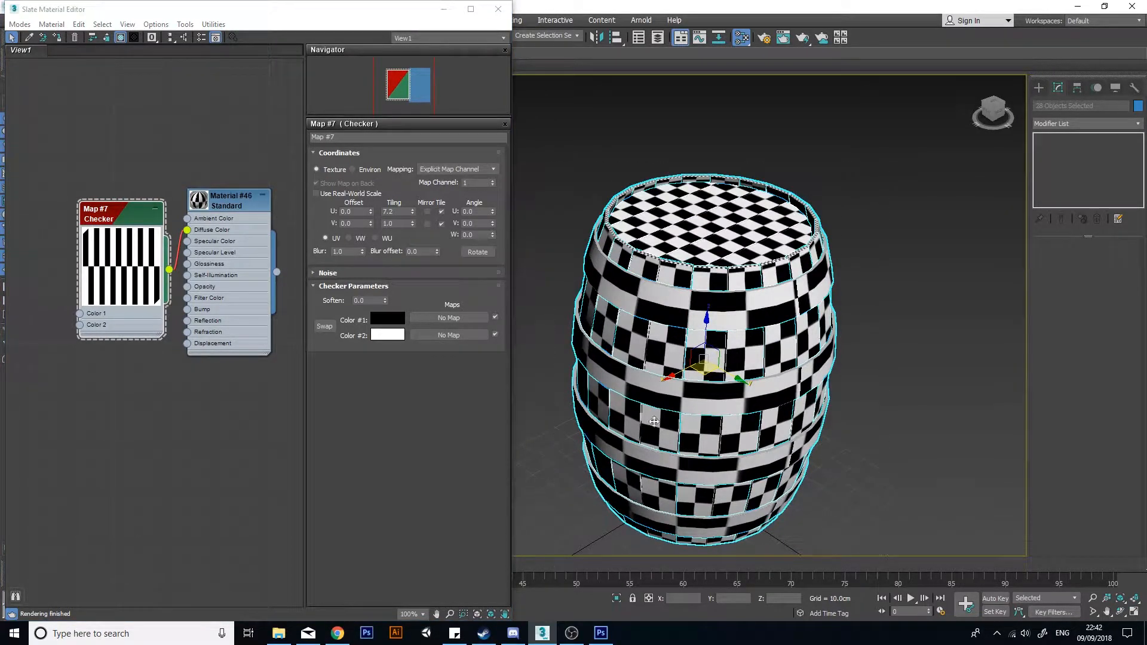
pyautogui.click(104, 222)
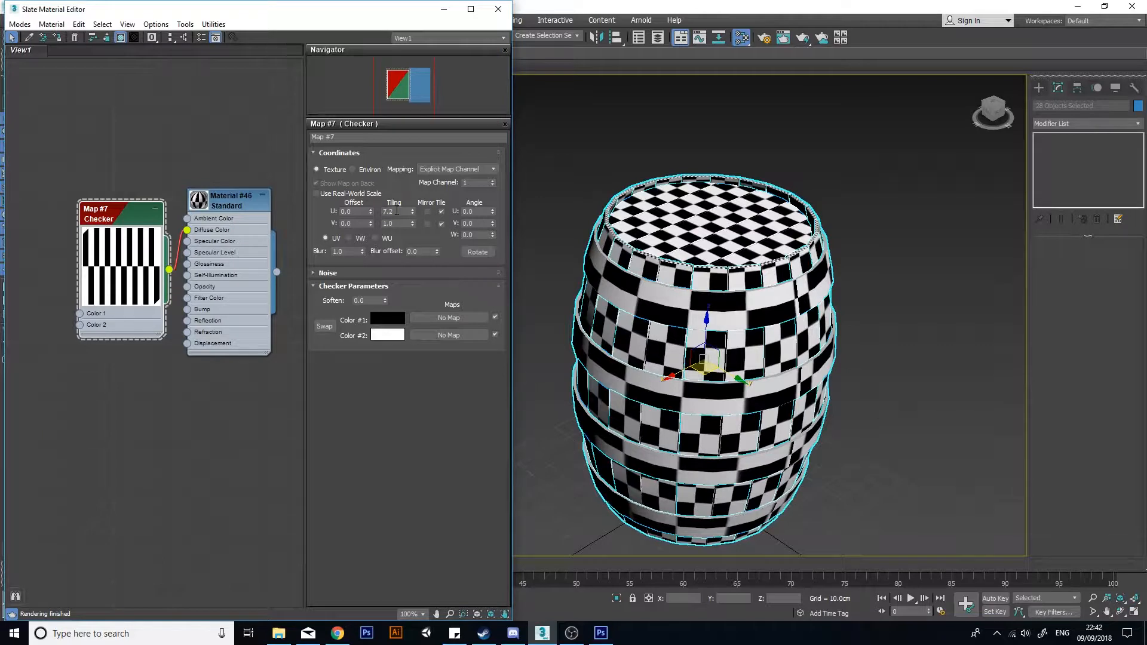
pyautogui.press('Tab')
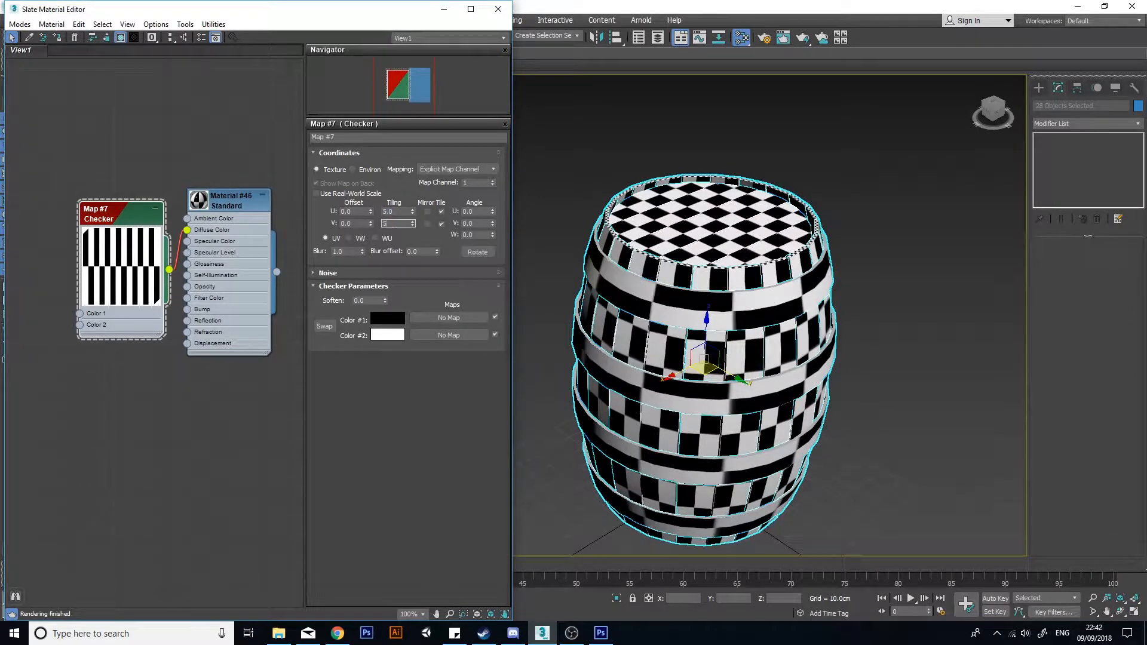
pyautogui.write('5')
pyautogui.press('Return')
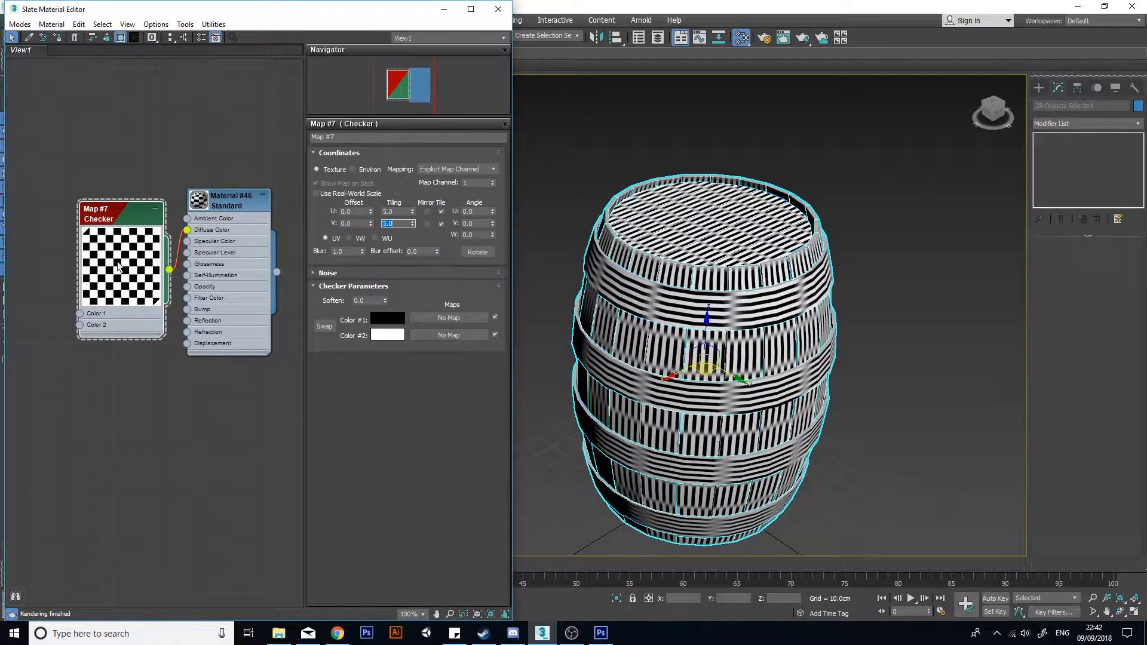
pyautogui.keyDown('alt'); pyautogui.moveTo(730, 251); pyautogui.dragTo(754, 306, button='middle'); pyautogui.keyUp('alt')
pyautogui.keyDown('alt'); pyautogui.moveTo(693, 379); pyautogui.dragTo(687, 310, button='middle'); pyautogui.keyUp('alt')
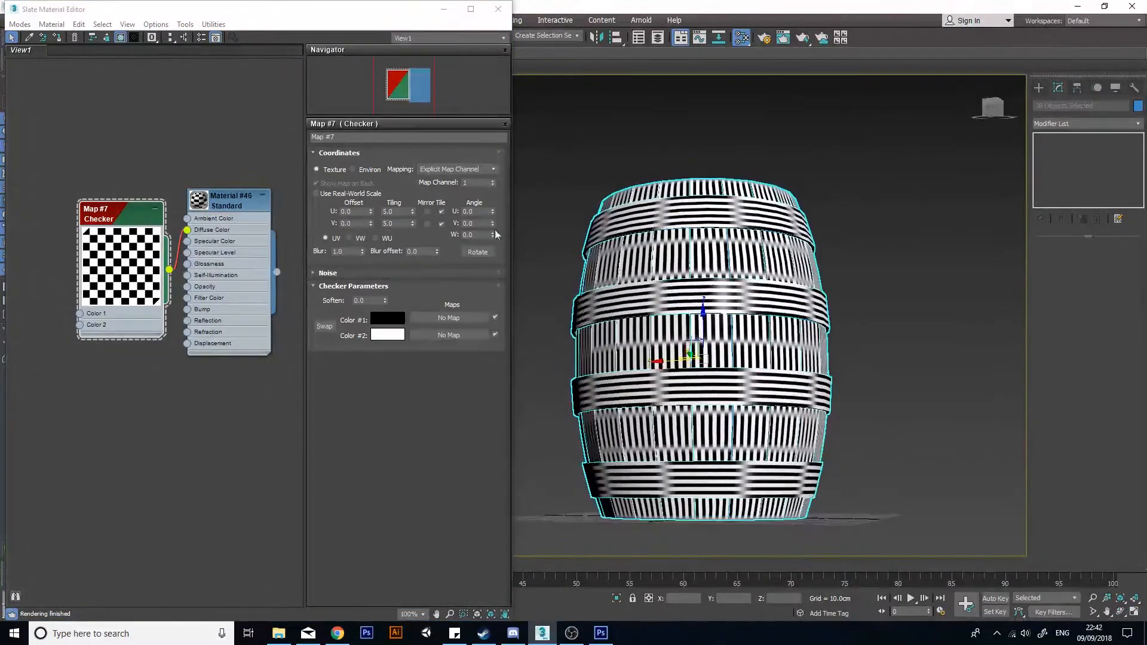
# Step: Close the Slate Material Editor and select only one stave on the front of the barrel
pyautogui.click(505, 15)
pyautogui.keyDown('alt'); pyautogui.moveTo(744, 345); pyautogui.dragTo(687, 349, button='middle'); pyautogui.keyUp('alt')
pyautogui.click(849, 312)
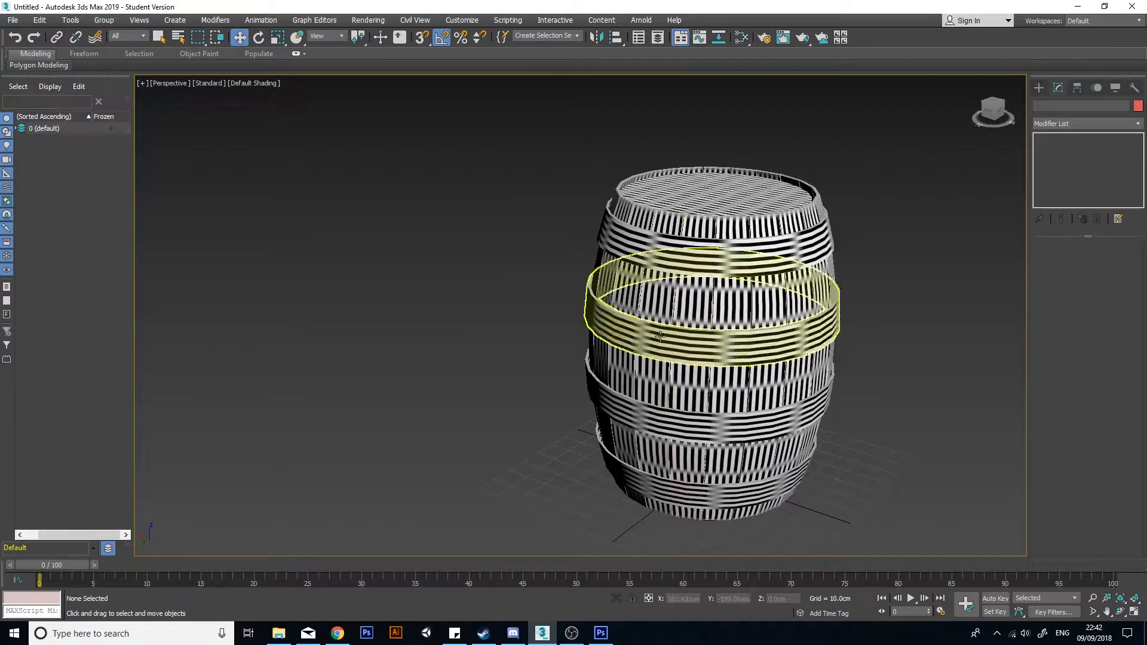
pyautogui.click(642, 289)
pyautogui.keyDown('alt'); pyautogui.moveTo(642, 289); pyautogui.dragTo(691, 339, button='middle'); pyautogui.keyUp('alt')
# Step: Add an Unwrap UVW modifier to the selected stave
pyautogui.click(1135, 124)
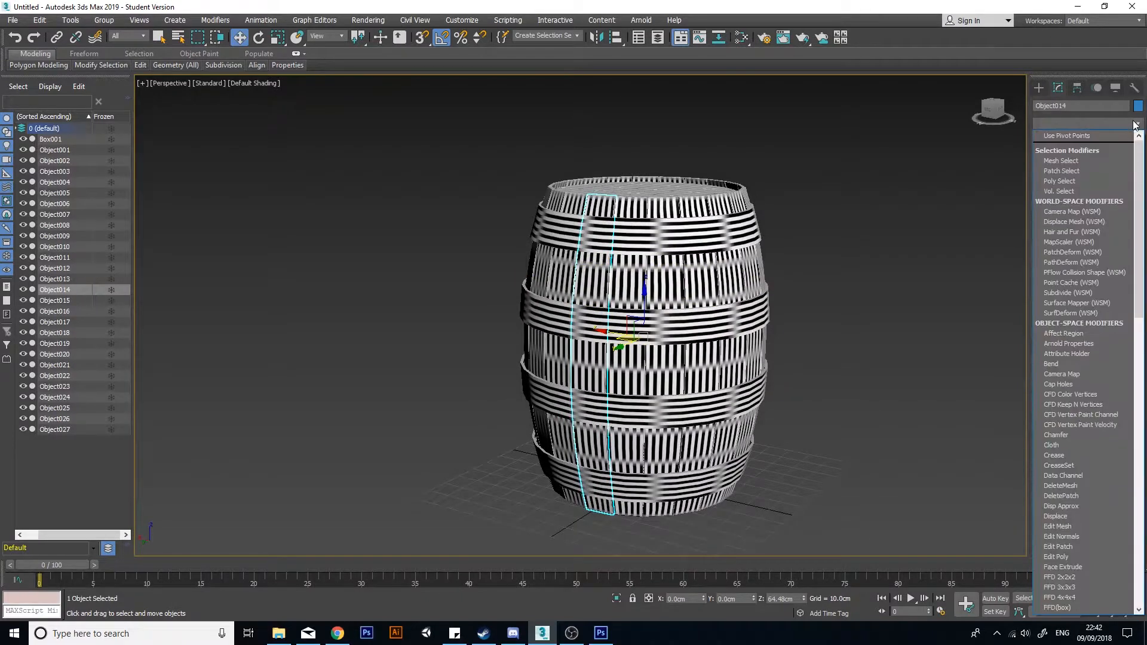
pyautogui.press('u')
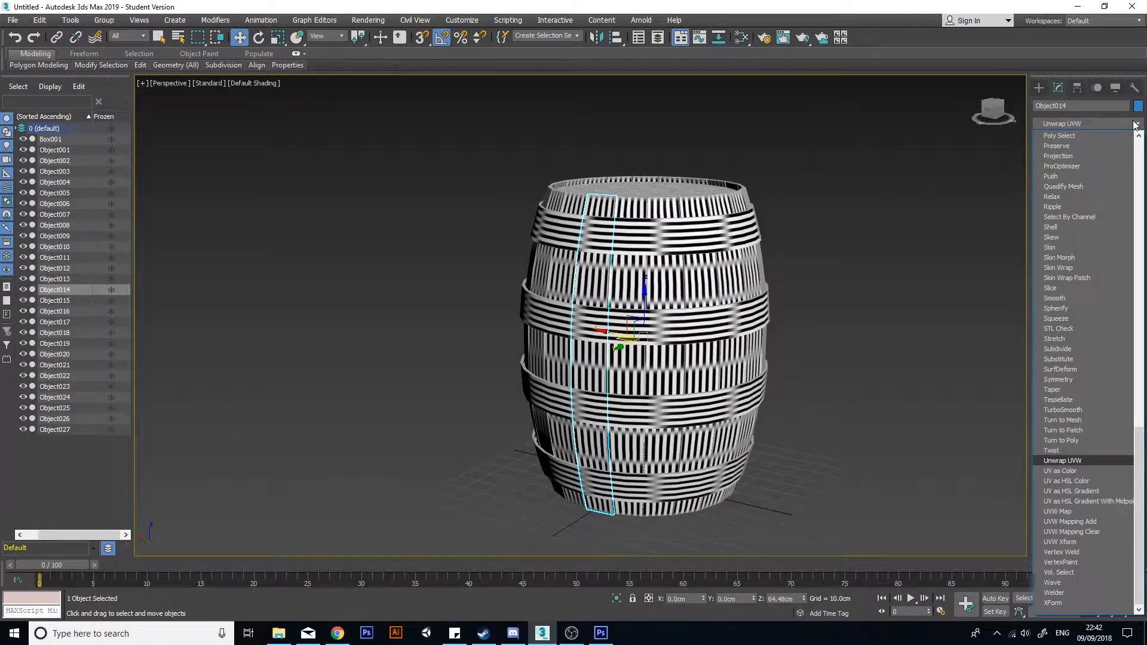
pyautogui.press('Return')
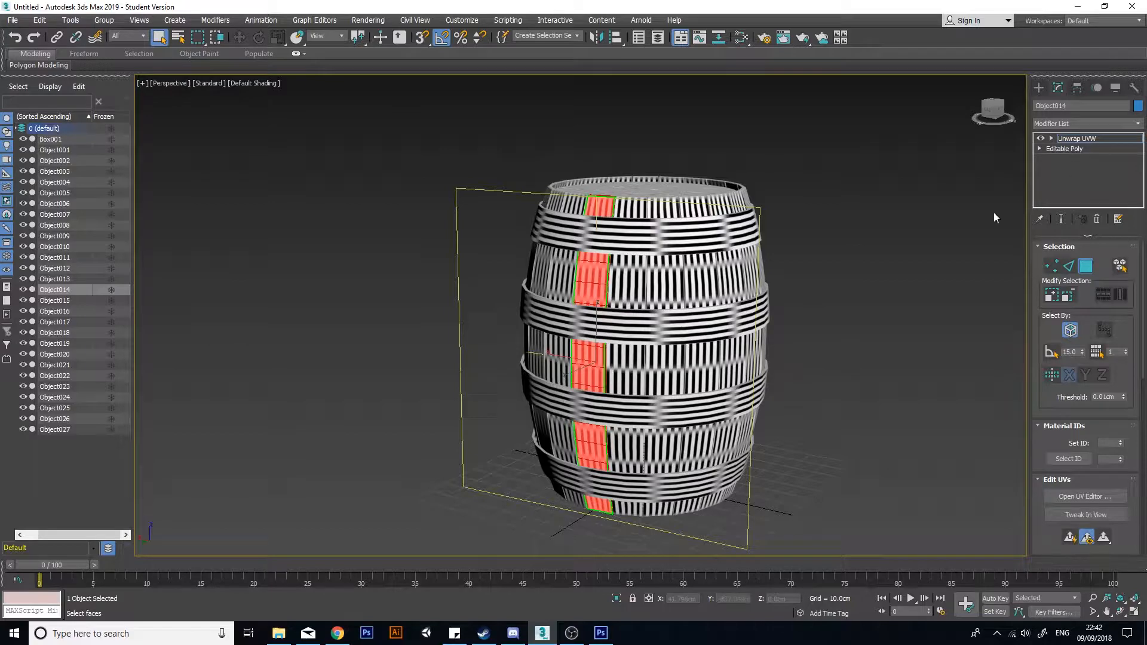
pyautogui.keyDown('alt'); pyautogui.moveTo(878, 329); pyautogui.dragTo(755, 296, button='middle'); pyautogui.keyUp('alt')
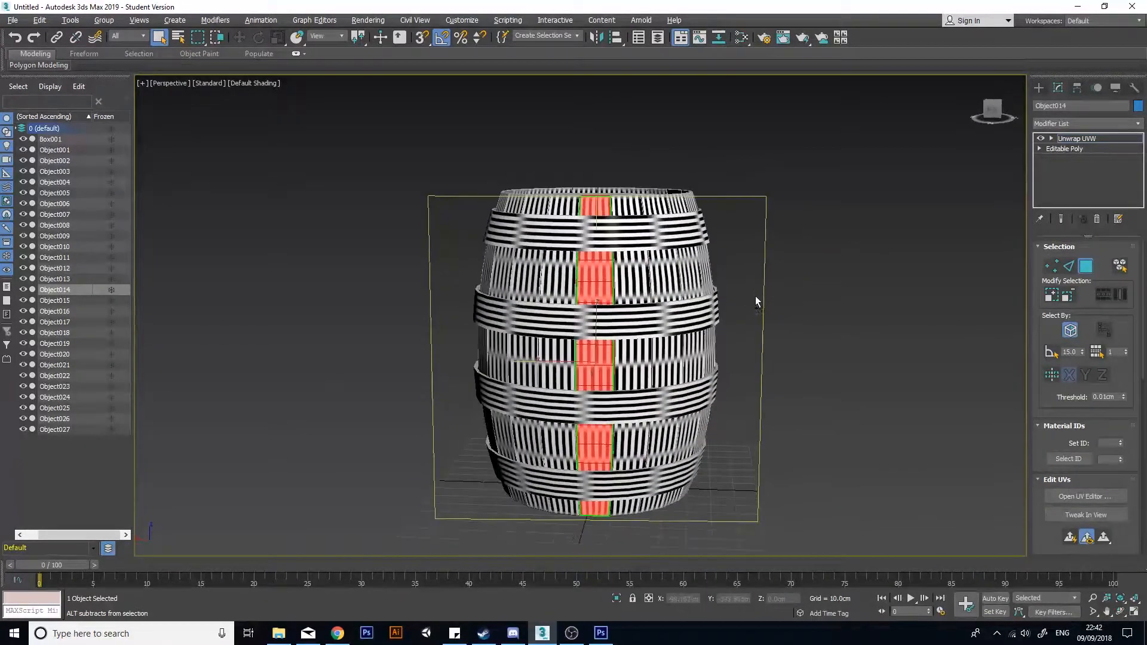
pyautogui.keyDown('alt'); pyautogui.moveTo(751, 354); pyautogui.dragTo(1021, 186, button='middle'); pyautogui.keyUp('alt')
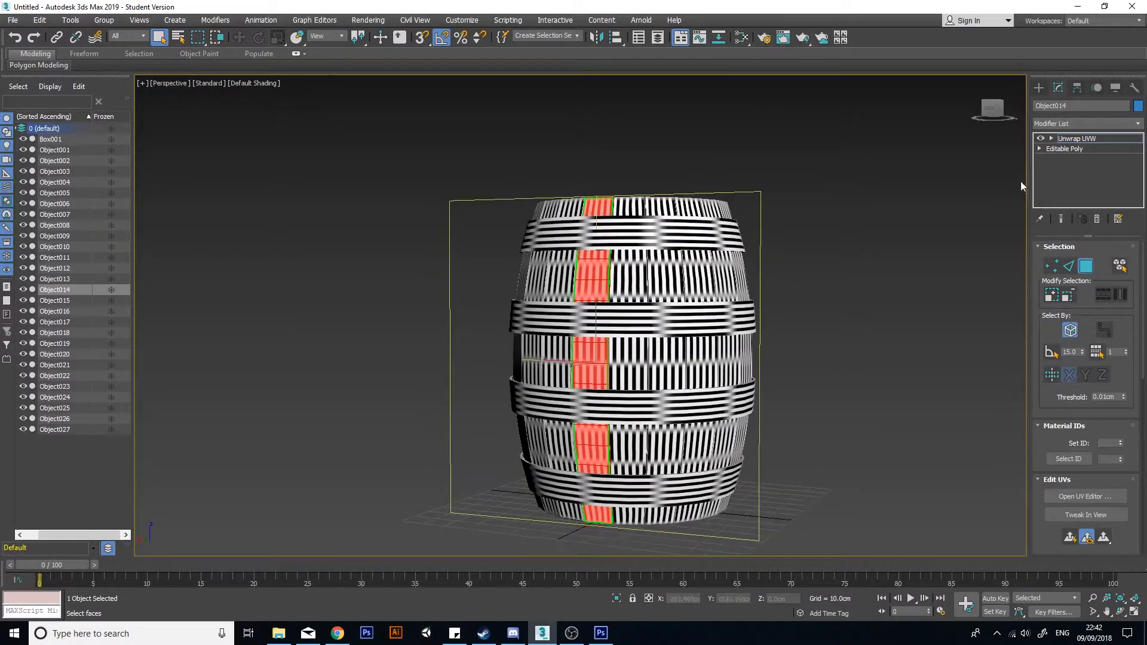
pyautogui.keyDown('alt'); pyautogui.moveTo(653, 280); pyautogui.dragTo(655, 306, button='middle'); pyautogui.keyUp('alt')
pyautogui.keyDown('alt'); pyautogui.moveTo(741, 310); pyautogui.dragTo(873, 318, button='middle'); pyautogui.keyUp('alt')
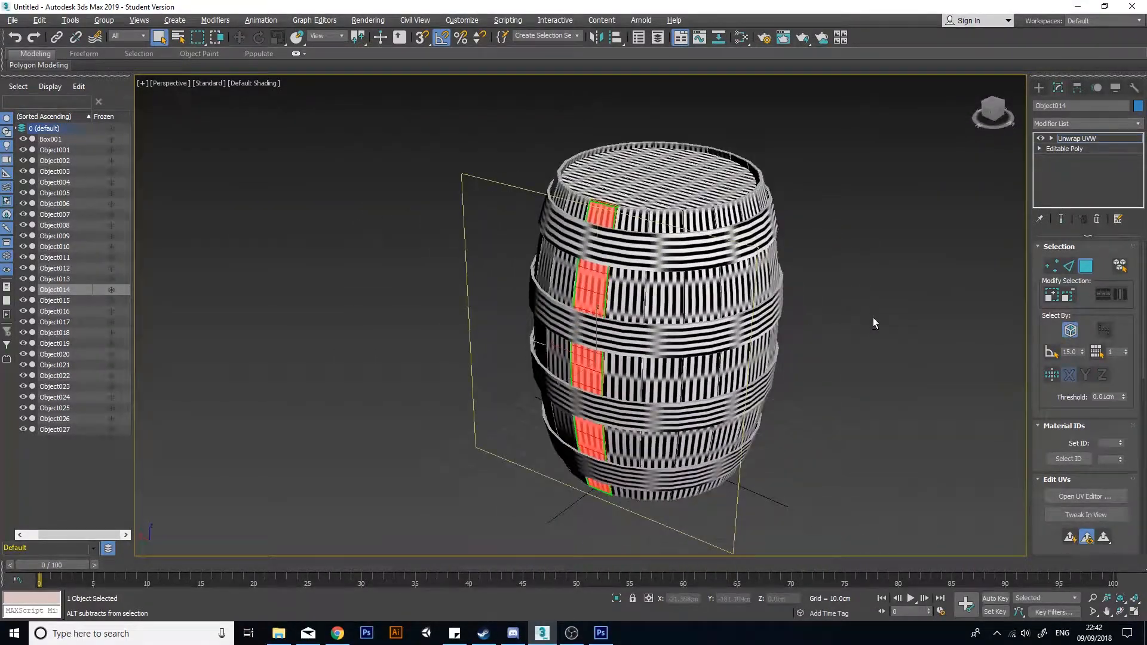
# Step: Isolate the selected front stave and inspect it from several angles
pyautogui.scroll(4, 615, 305)
pyautogui.keyDown('alt'); pyautogui.moveTo(639, 289); pyautogui.dragTo(690, 291, button='middle'); pyautogui.keyUp('alt')
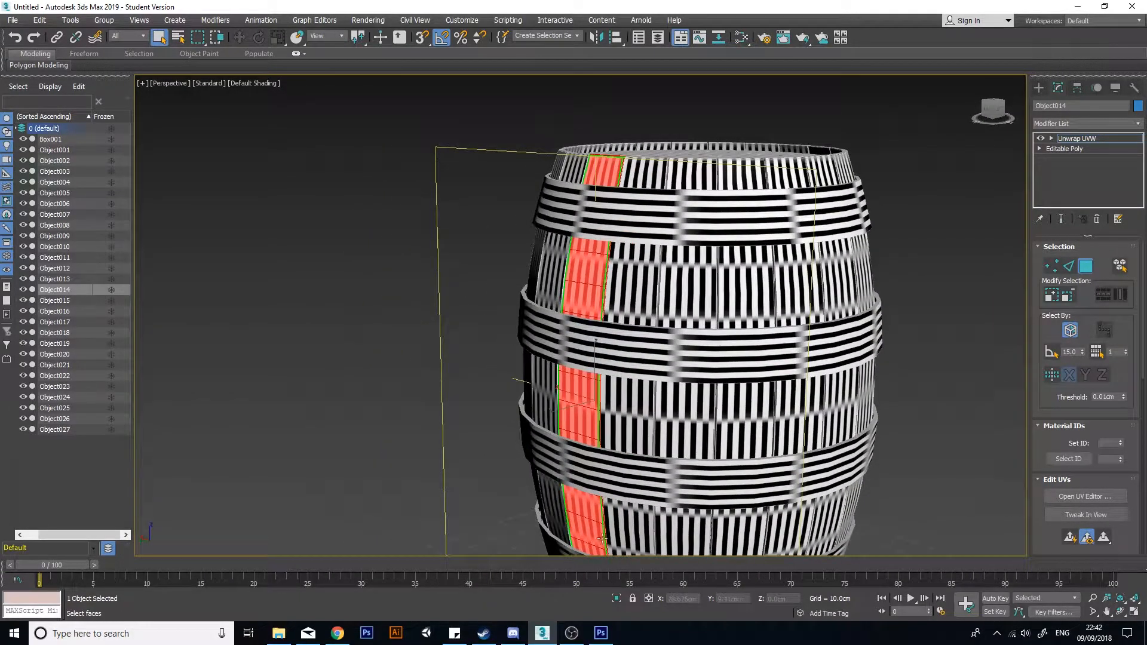
pyautogui.click(619, 599)
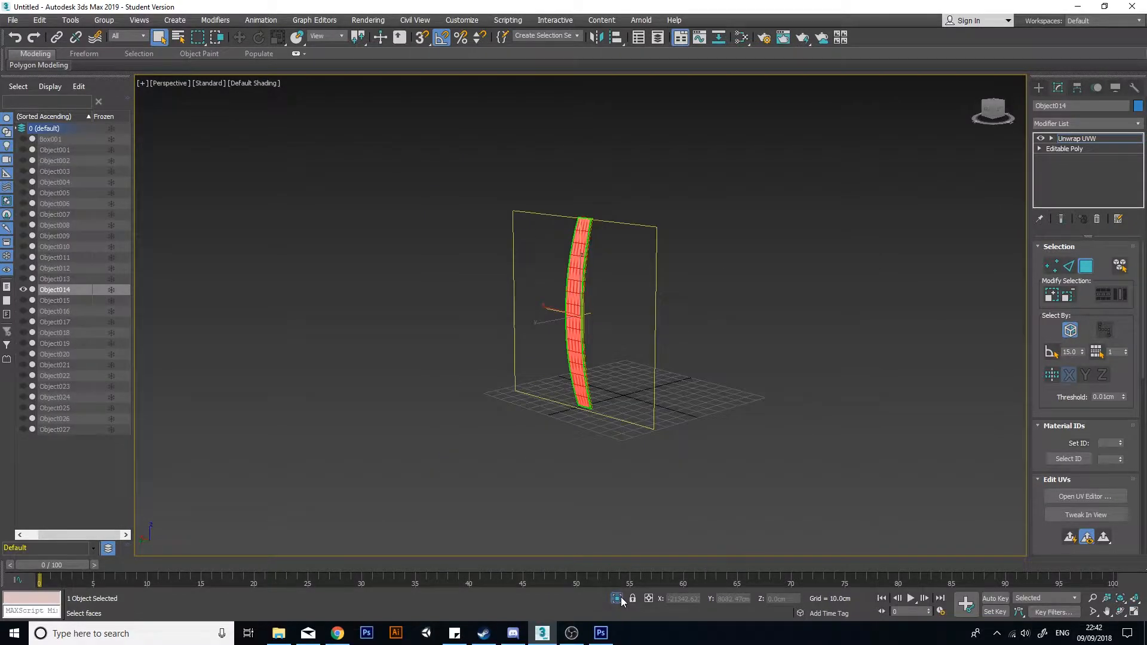
pyautogui.keyDown('alt'); pyautogui.moveTo(697, 325); pyautogui.dragTo(584, 314, button='middle'); pyautogui.keyUp('alt')
pyautogui.scroll(5, 596, 337)
pyautogui.keyDown('alt'); pyautogui.moveTo(617, 362); pyautogui.dragTo(547, 355, button='middle'); pyautogui.keyUp('alt')
pyautogui.scroll(-5, 633, 324)
pyautogui.keyDown('alt'); pyautogui.moveTo(633, 325); pyautogui.dragTo(668, 350, button='middle'); pyautogui.keyUp('alt')
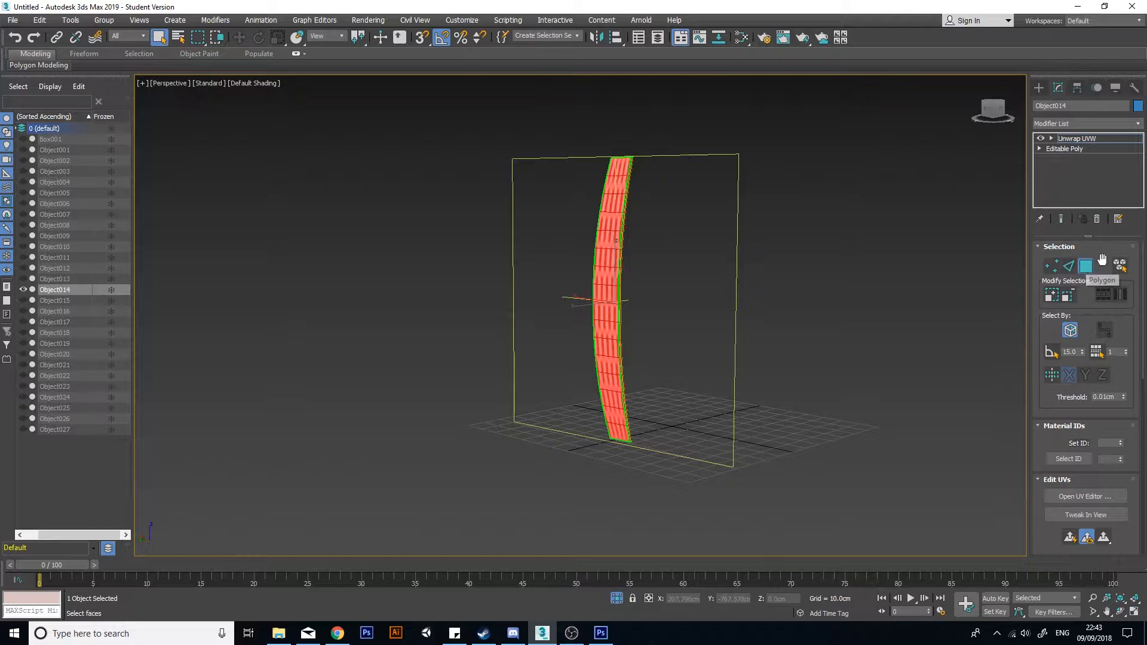
# Step: Turn off Ignore Backfacing for the polygon selection and open the UV editor for the stave
pyautogui.click(1071, 329)
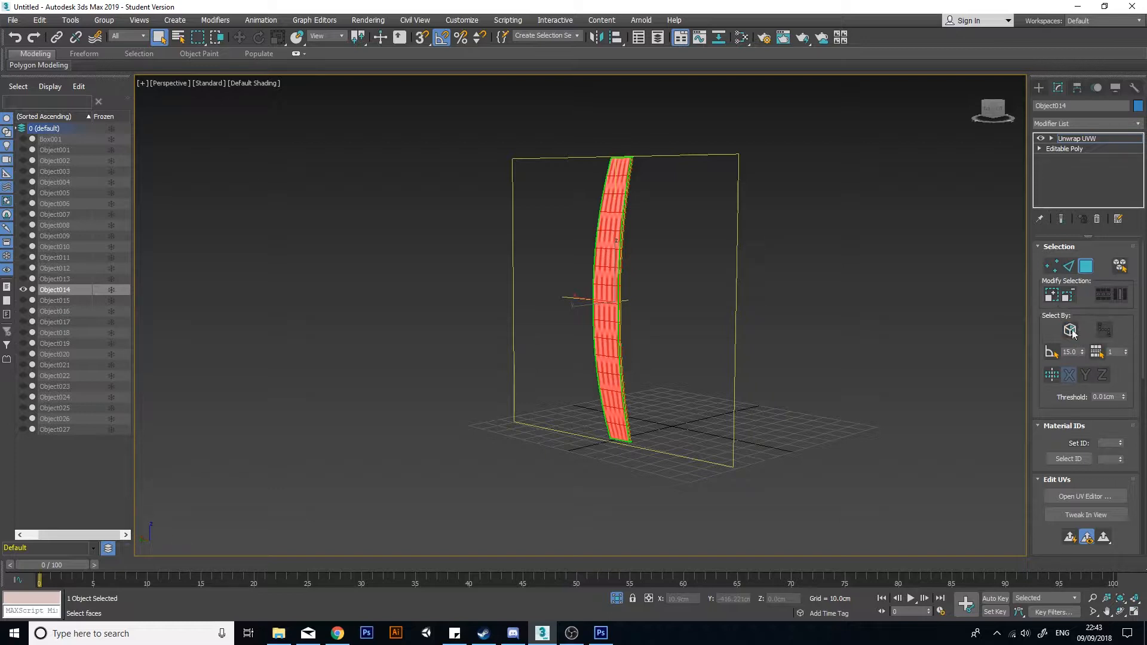
pyautogui.scroll(-6, 1072, 332)
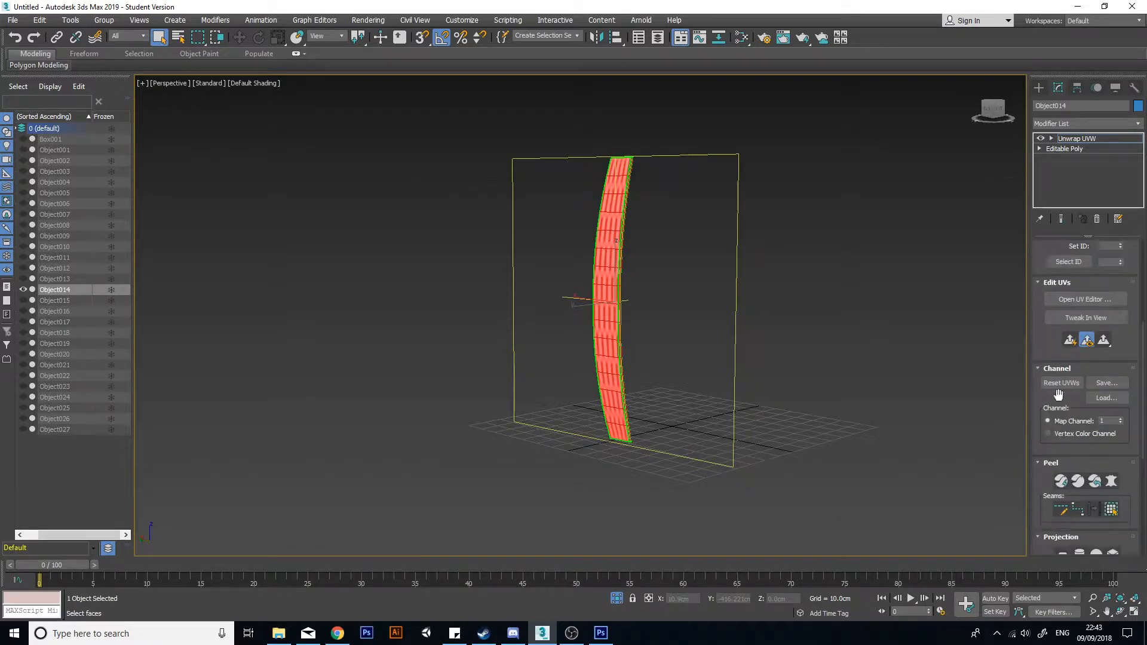
pyautogui.scroll(2, 1058, 394)
pyautogui.click(1086, 372)
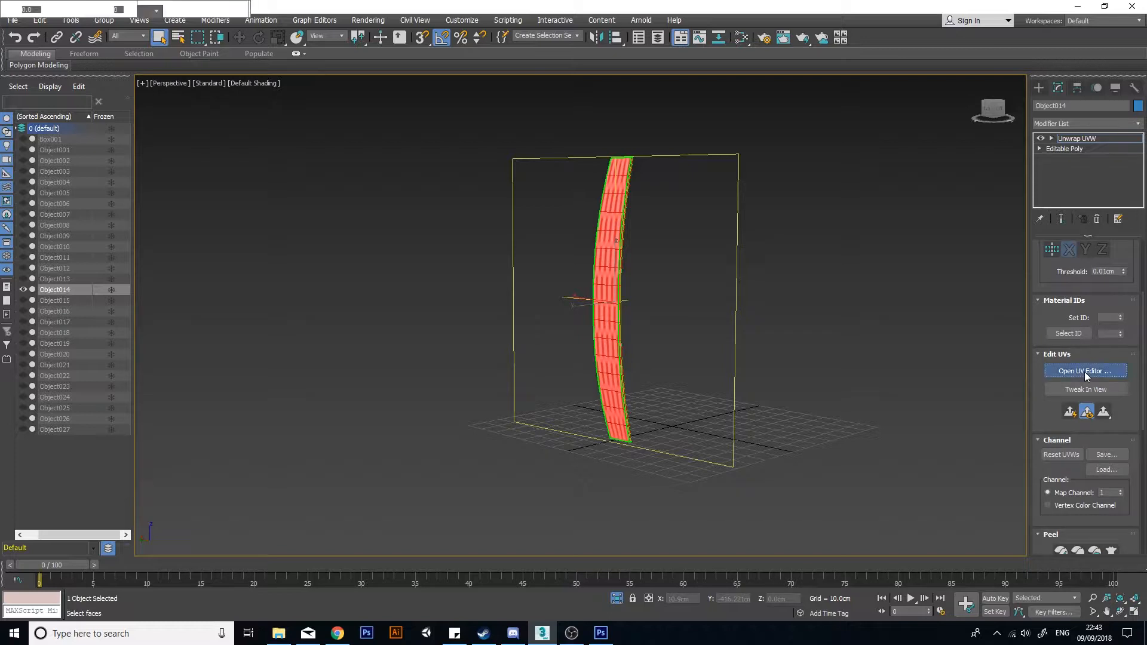
pyautogui.scroll(-5, 259, 255)
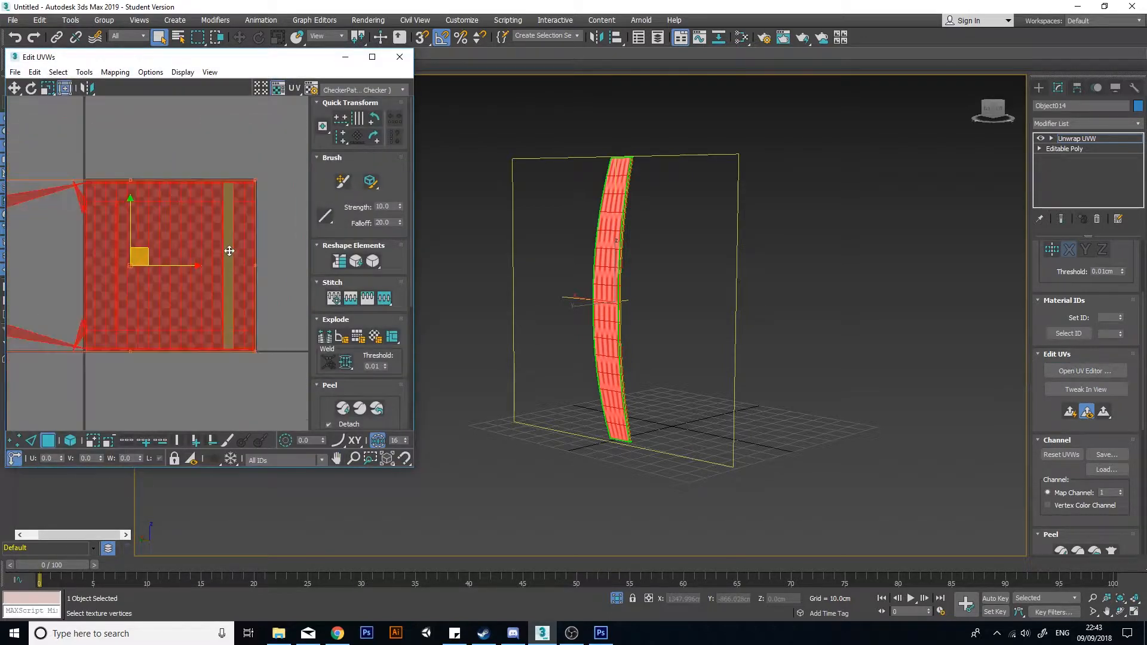
pyautogui.keyDown('alt'); pyautogui.moveTo(594, 261); pyautogui.dragTo(508, 263, button='middle'); pyautogui.keyUp('alt')
pyautogui.scroll(2, 236, 250)
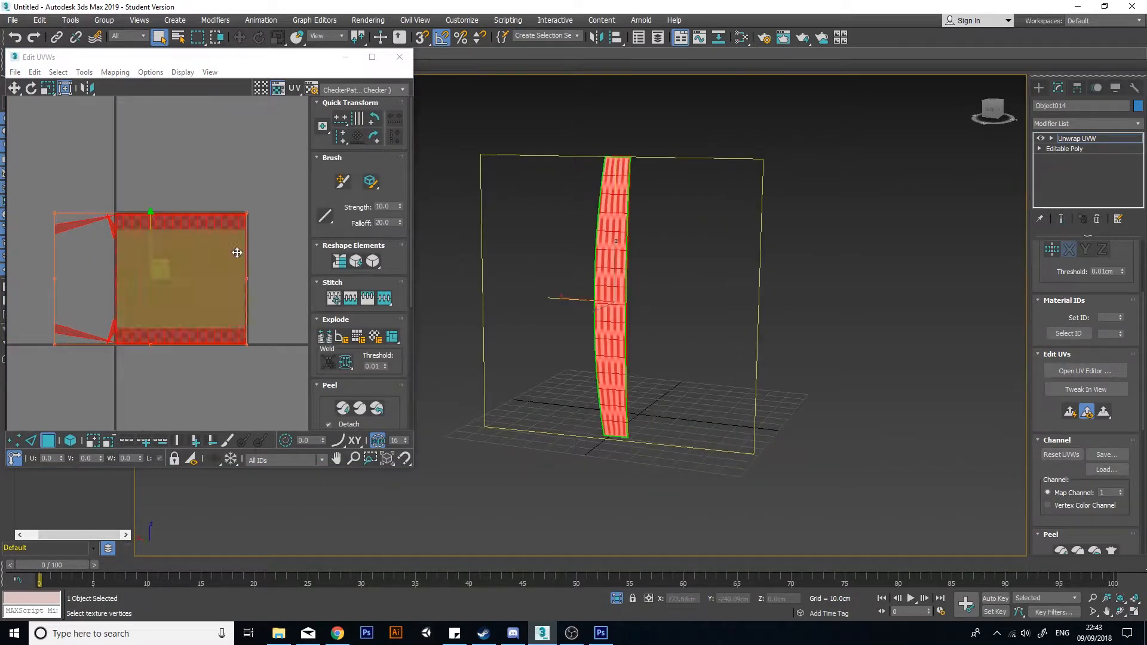
# Step: Clear the polygon selection and select a single polygon on the stave's front face to compare it with its UVs
pyautogui.click(240, 177)
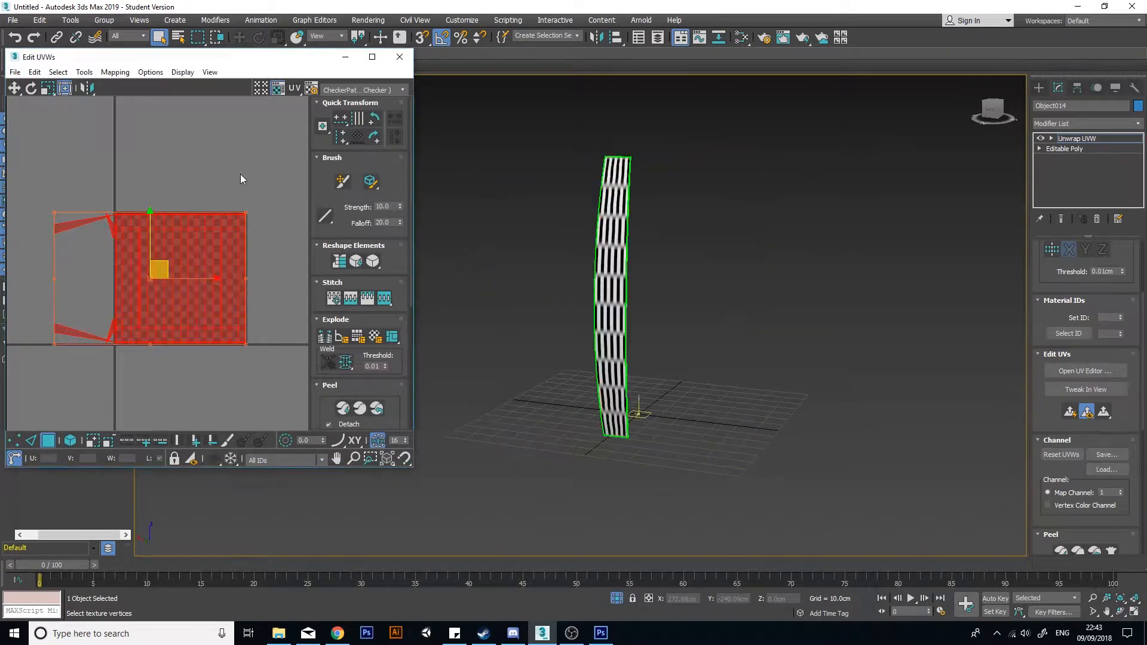
pyautogui.click(612, 260)
pyautogui.scroll(10, 611, 263)
pyautogui.keyDown('alt'); pyautogui.moveTo(659, 183); pyautogui.dragTo(597, 187, button='middle'); pyautogui.keyUp('alt')
pyautogui.scroll(2, 210, 276)
pyautogui.scroll(2, 211, 276)
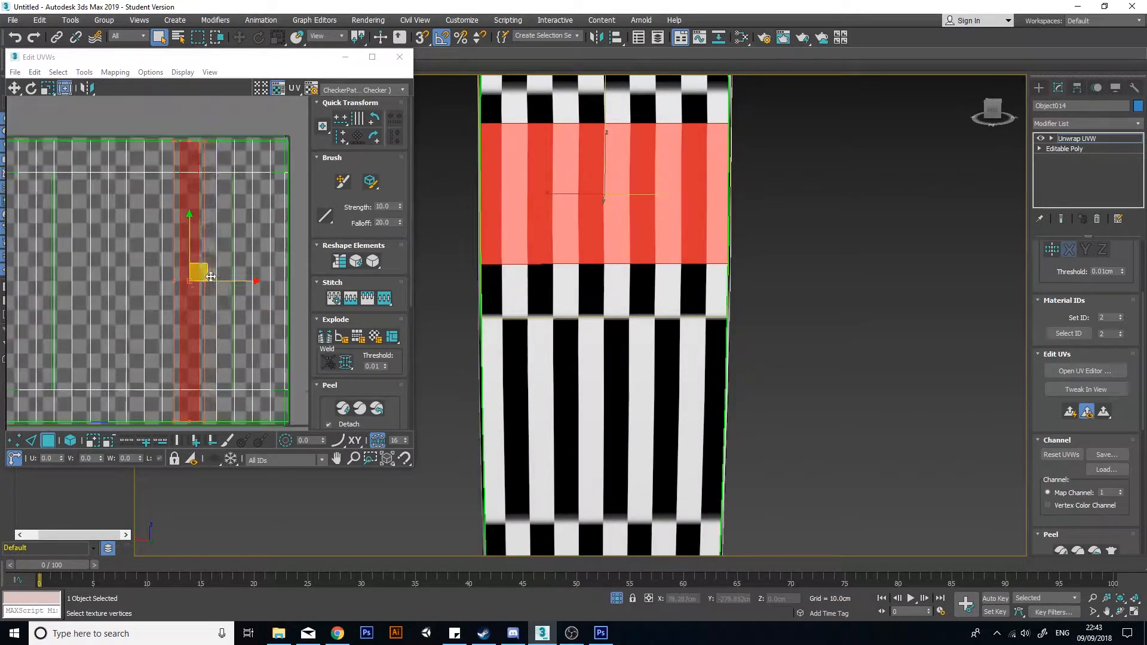
# Step: Move the upper UV vertices of the stave's layout down so it becomes a narrow strip along the tile's lower edge
pyautogui.scroll(-3, 189, 387)
pyautogui.scroll(1, 193, 331)
pyautogui.scroll(-2, 215, 392)
pyautogui.moveTo(215, 391); pyautogui.dragTo(157, 352, button='middle')
pyautogui.scroll(1, 186, 323)
pyautogui.scroll(-2, 573, 246)
pyautogui.scroll(-1, 157, 351)
pyautogui.click(15, 440)
pyautogui.moveTo(257, 205); pyautogui.dragTo(253, 210)
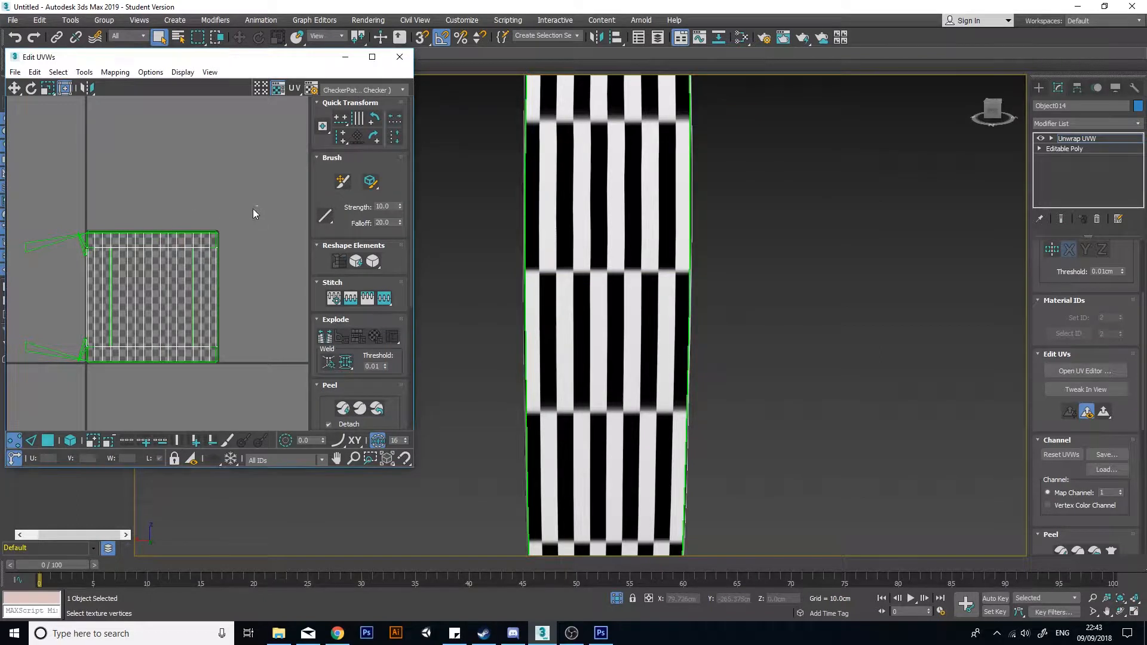
pyautogui.moveTo(29, 270); pyautogui.dragTo(27, 269)
pyautogui.moveTo(121, 194); pyautogui.dragTo(102, 295)
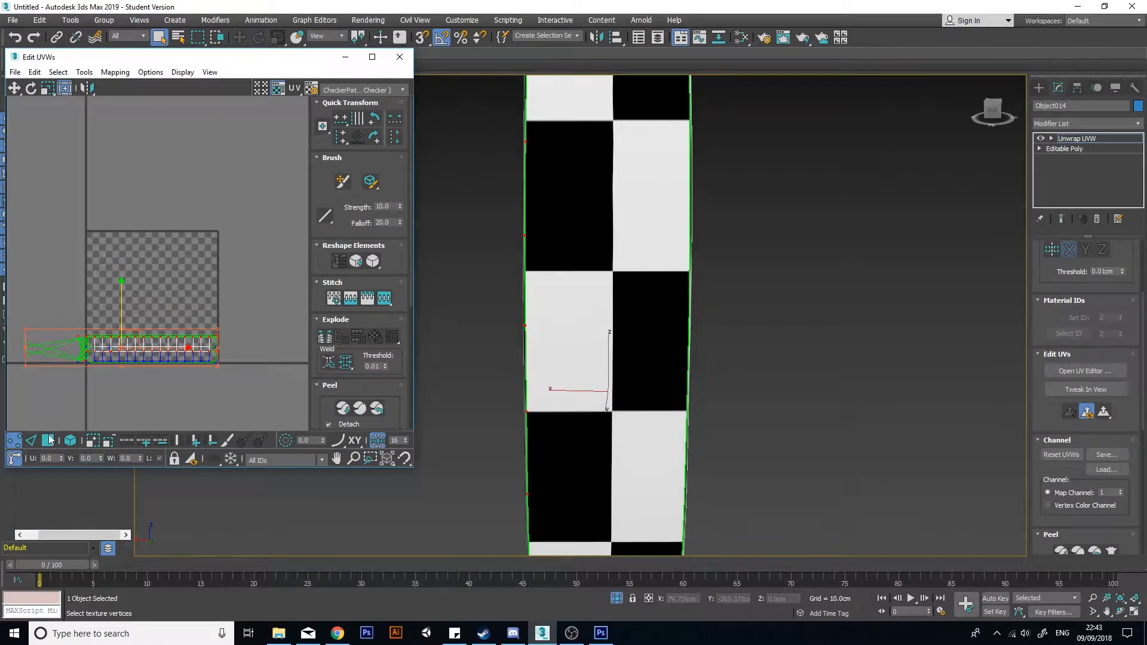
# Step: Select one polygon on the stave's front face and examine how the checker squares lie along the stave
pyautogui.click(49, 440)
pyautogui.click(660, 185)
pyautogui.click(634, 208)
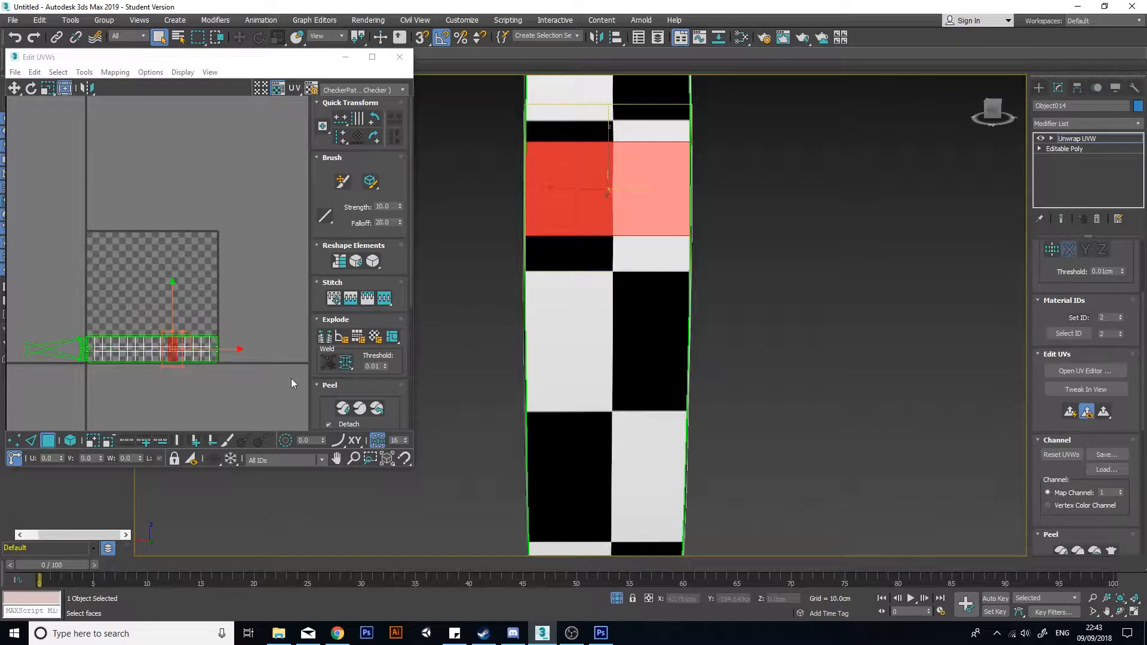
pyautogui.scroll(2, 160, 399)
pyautogui.scroll(-2, 665, 248)
pyautogui.moveTo(665, 248); pyautogui.dragTo(668, 301, button='middle')
pyautogui.scroll(-3, 665, 291)
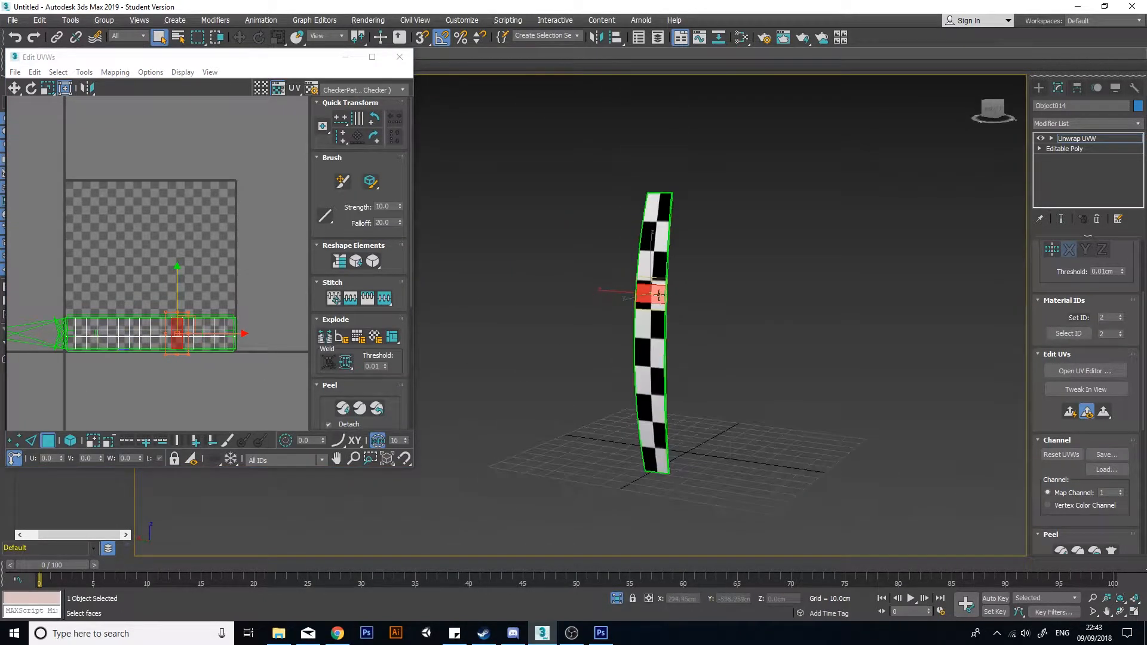
pyautogui.scroll(4, 659, 294)
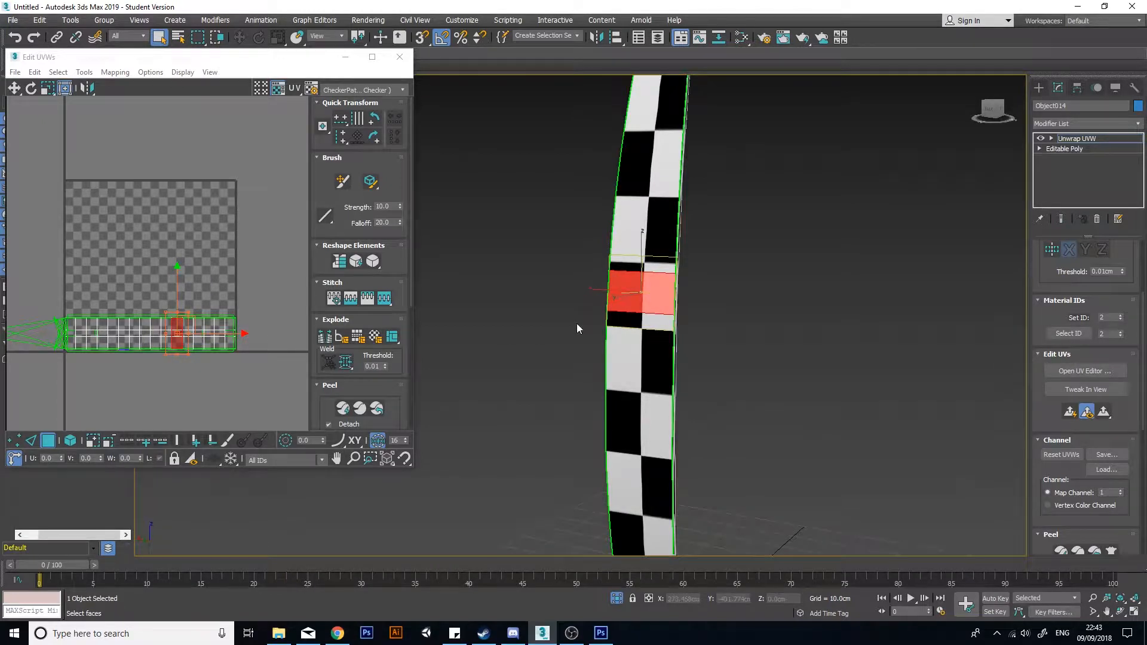
pyautogui.scroll(2, 666, 227)
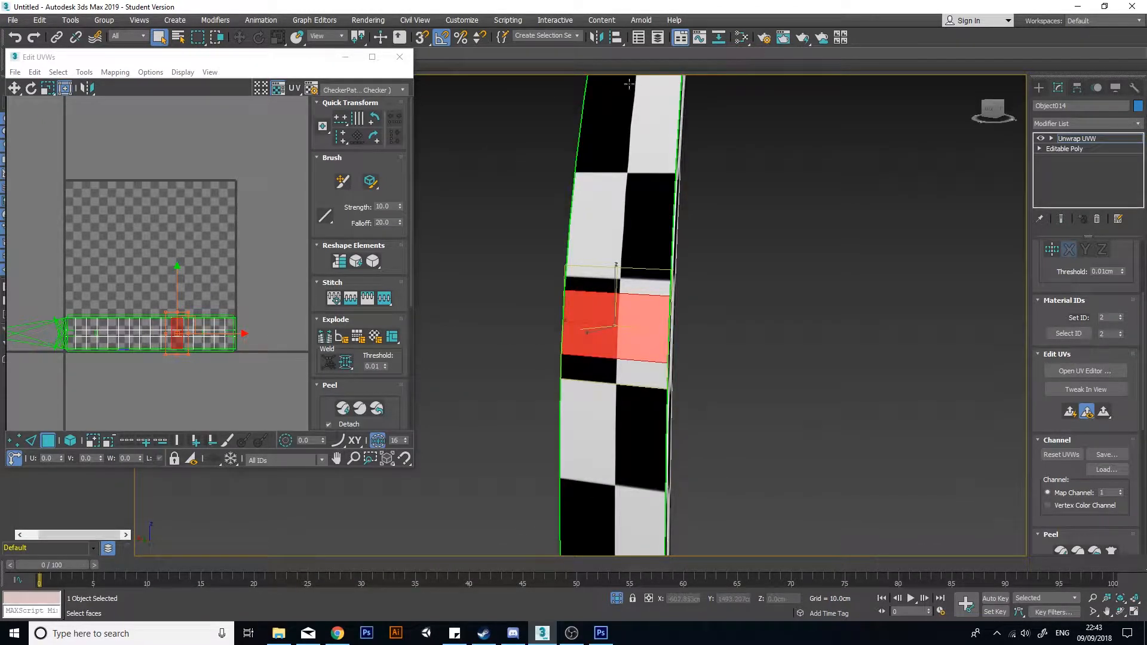
# Step: Show Map #7 (Checker) as the UV editor background and set the Checker map's U and V tiling to 10
pyautogui.click(398, 90)
pyautogui.click(385, 117)
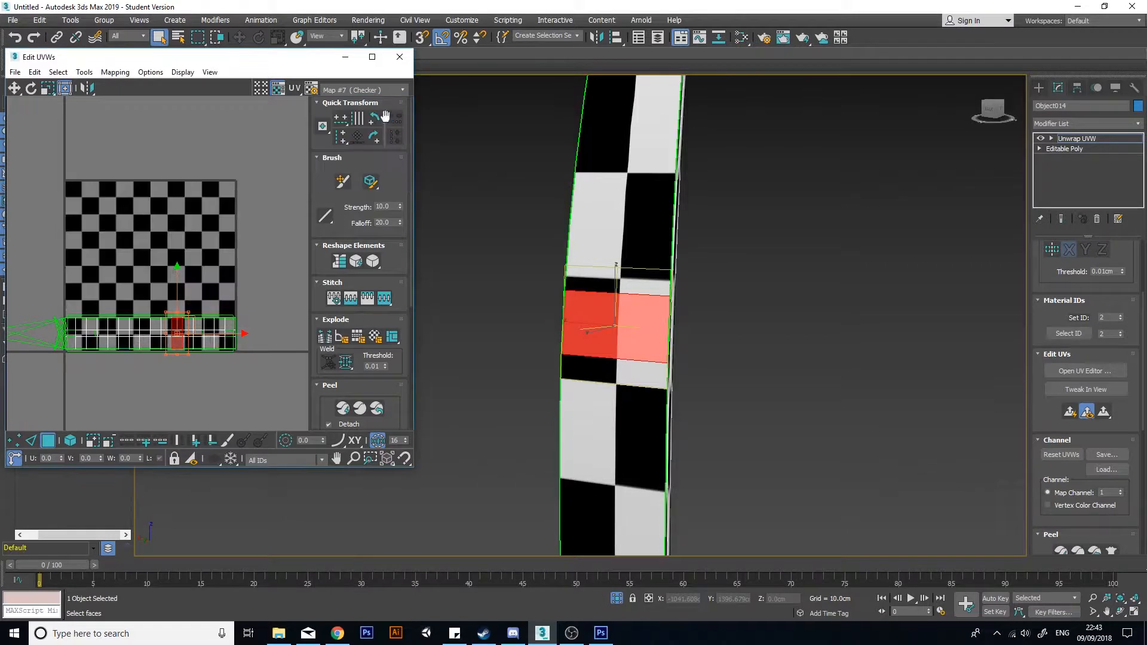
pyautogui.click(741, 38)
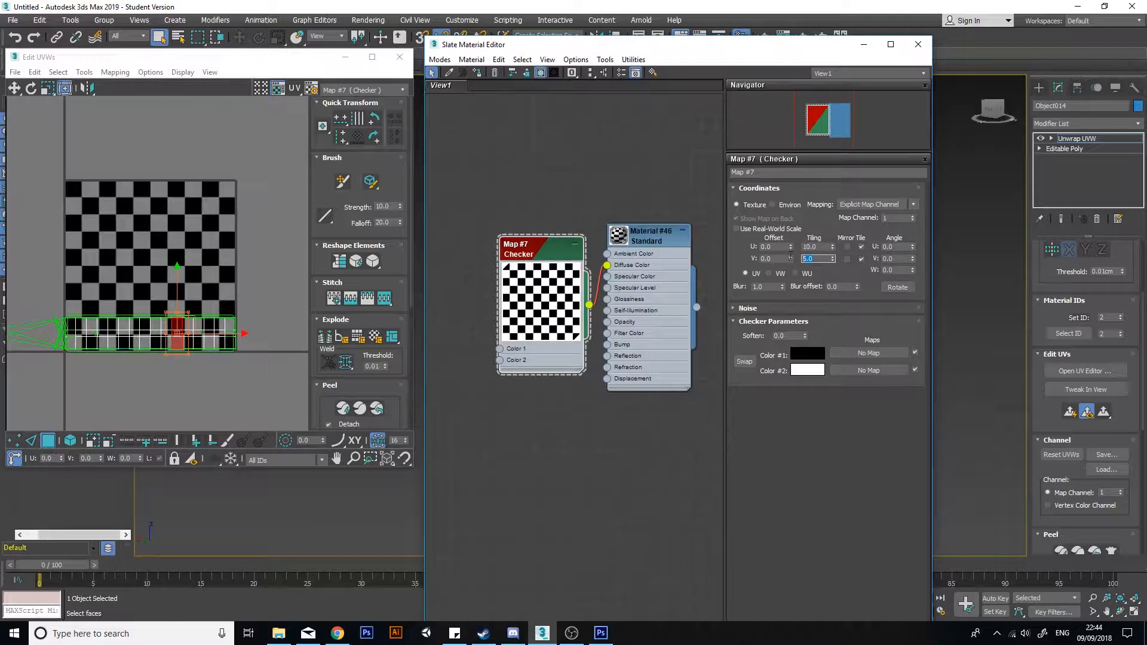
pyautogui.click(918, 44)
pyautogui.keyDown('alt'); pyautogui.moveTo(577, 297); pyautogui.dragTo(633, 107, button='middle'); pyautogui.keyUp('alt')
pyautogui.scroll(-4, 120, 285)
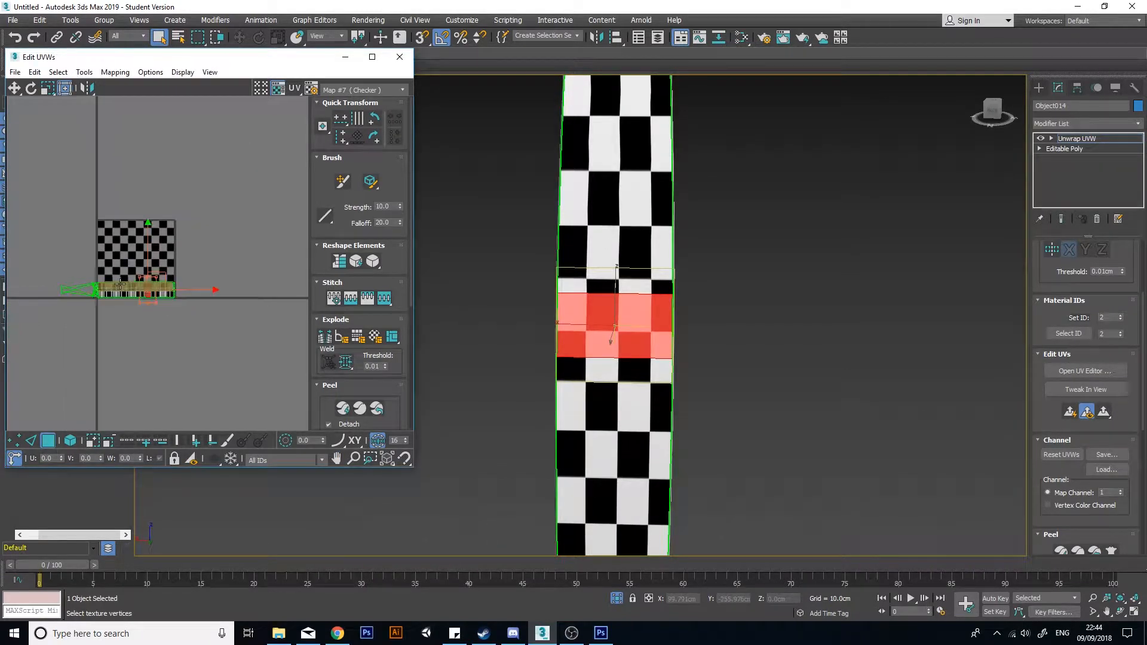
# Step: Select all the stave's polygons and apply a Quick Planar Map to them
pyautogui.scroll(-3, 667, 294)
pyautogui.keyDown('alt'); pyautogui.moveTo(665, 319); pyautogui.dragTo(654, 271, button='middle'); pyautogui.keyUp('alt')
pyautogui.scroll(-3, 669, 337)
pyautogui.keyDown('alt'); pyautogui.moveTo(669, 345); pyautogui.dragTo(683, 415, button='middle'); pyautogui.keyUp('alt')
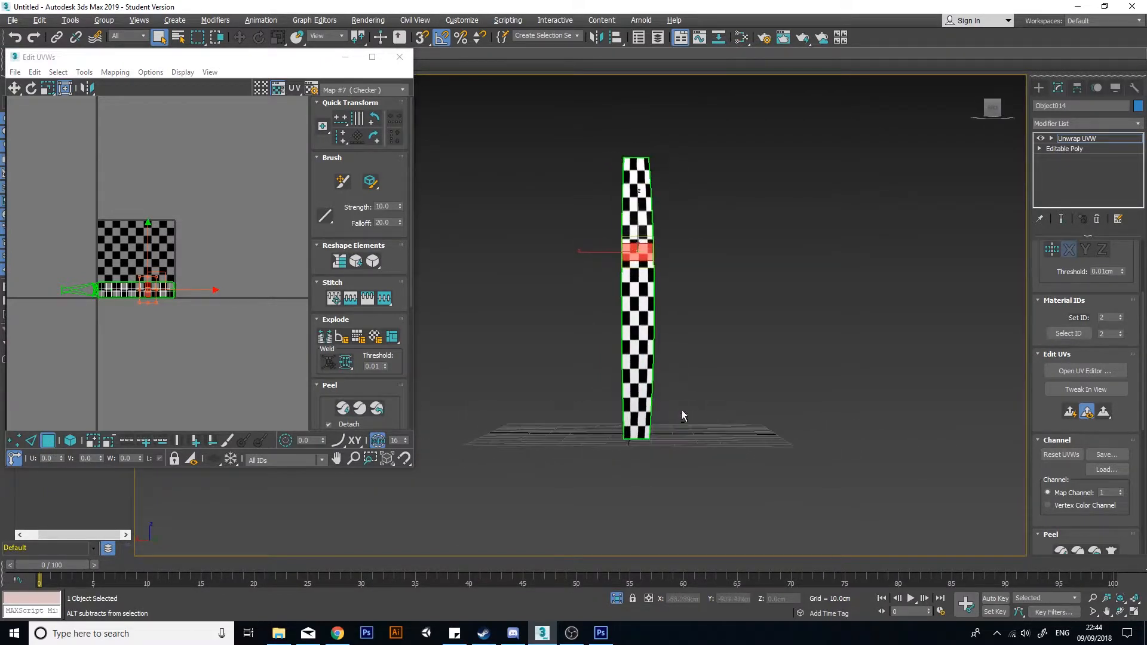
pyautogui.moveTo(545, 117); pyautogui.dragTo(830, 472)
pyautogui.keyDown('alt'); pyautogui.moveTo(831, 472); pyautogui.dragTo(731, 295, button='middle'); pyautogui.keyUp('alt')
pyautogui.moveTo(1048, 271); pyautogui.dragTo(1050, 220)
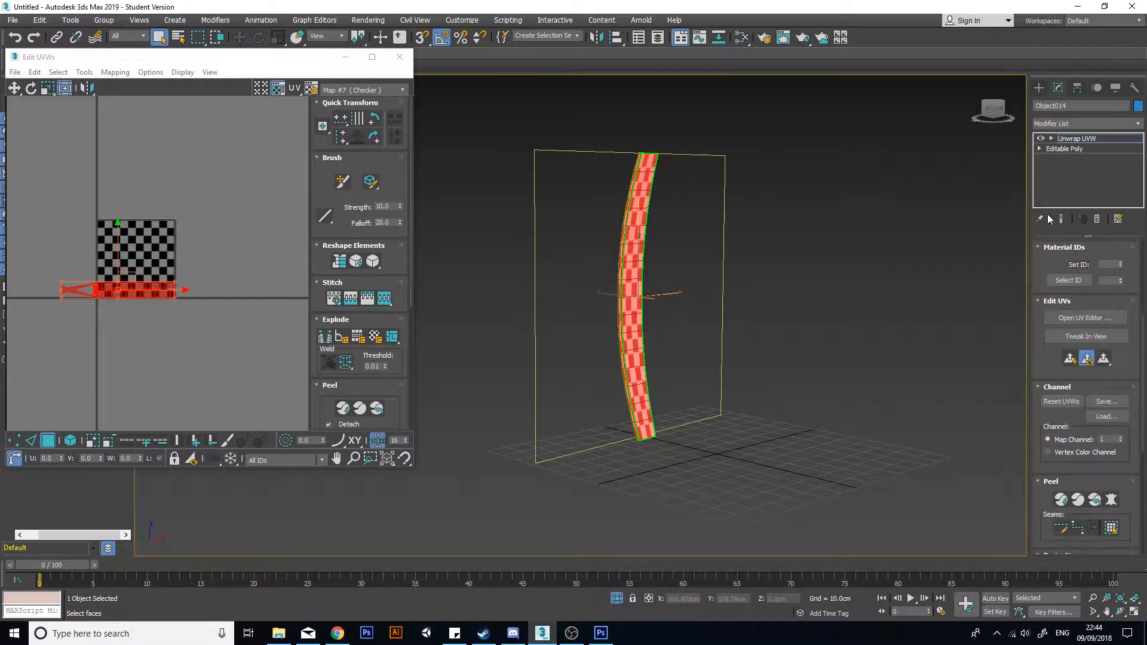
pyautogui.click(1072, 359)
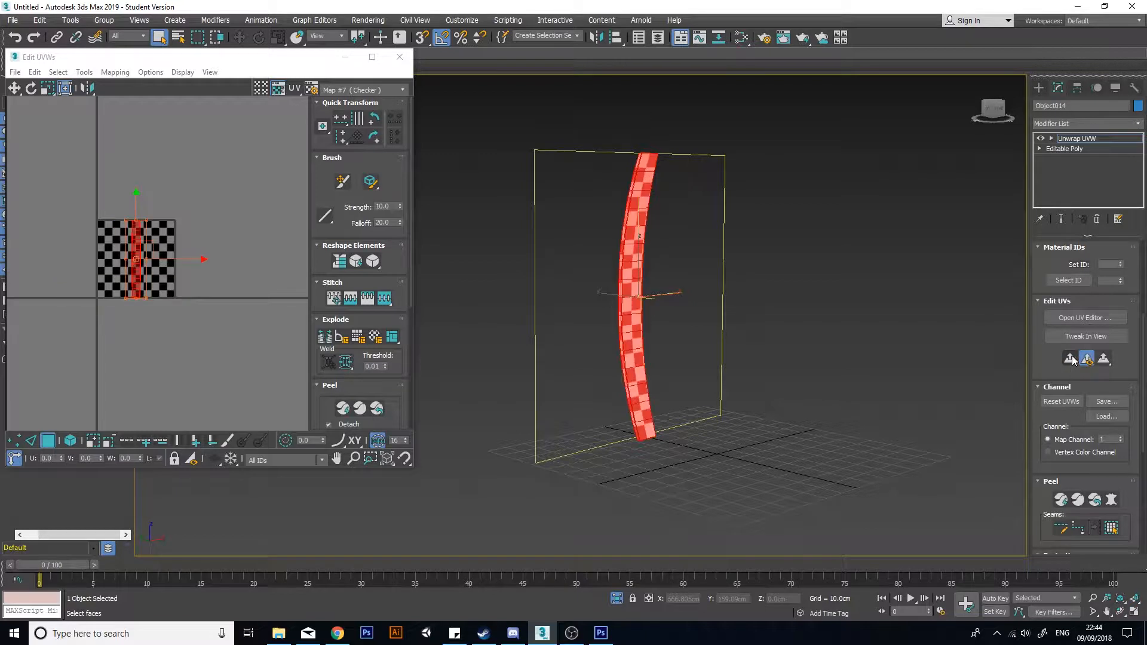
pyautogui.keyDown('alt'); pyautogui.moveTo(619, 339); pyautogui.dragTo(715, 297, button='middle'); pyautogui.keyUp('alt')
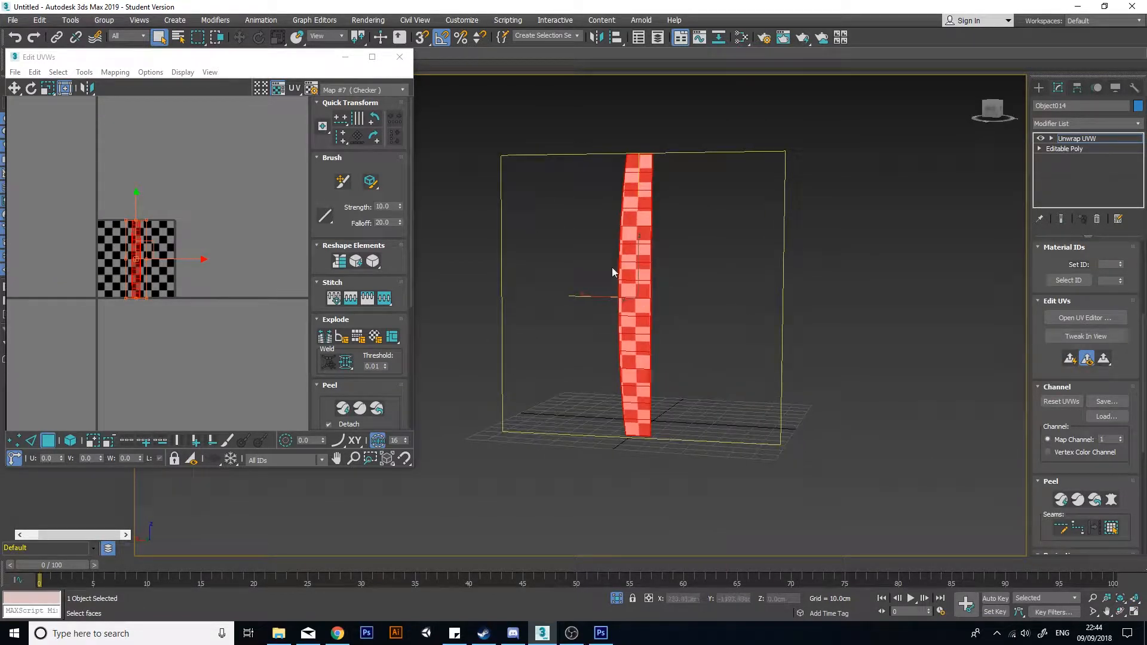
pyautogui.scroll(5, 143, 246)
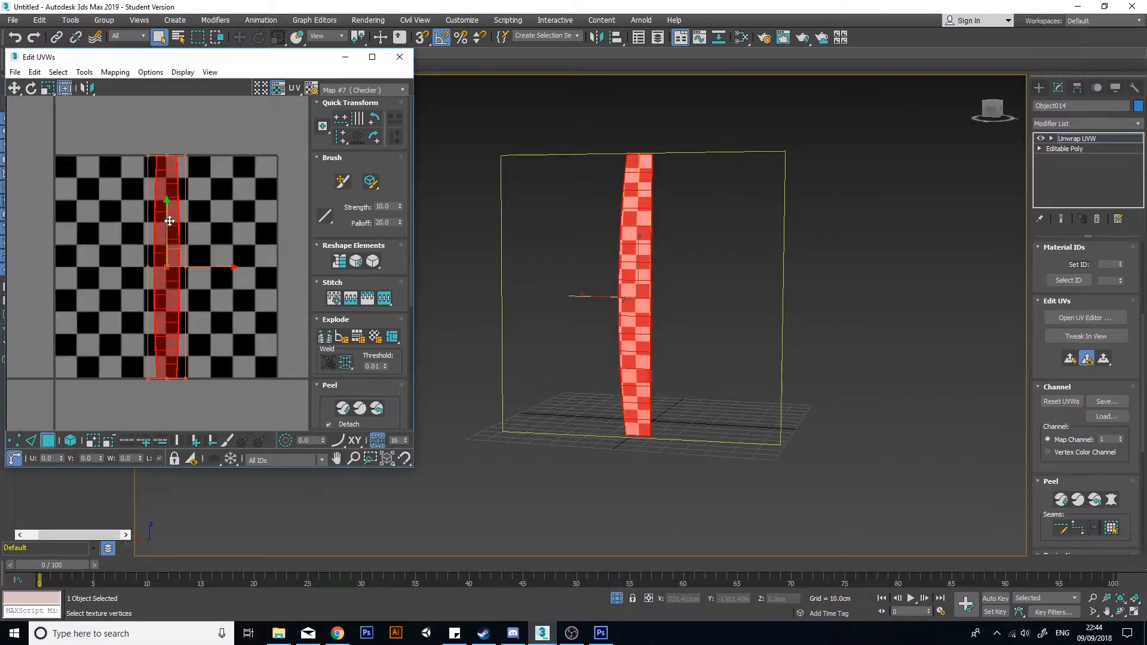
# Step: Clear the selection and pick polygons on the stave's thin side to examine the checker stretching there
pyautogui.click(100, 165)
pyautogui.keyDown('alt'); pyautogui.moveTo(427, 266); pyautogui.dragTo(599, 281, button='middle'); pyautogui.keyUp('alt')
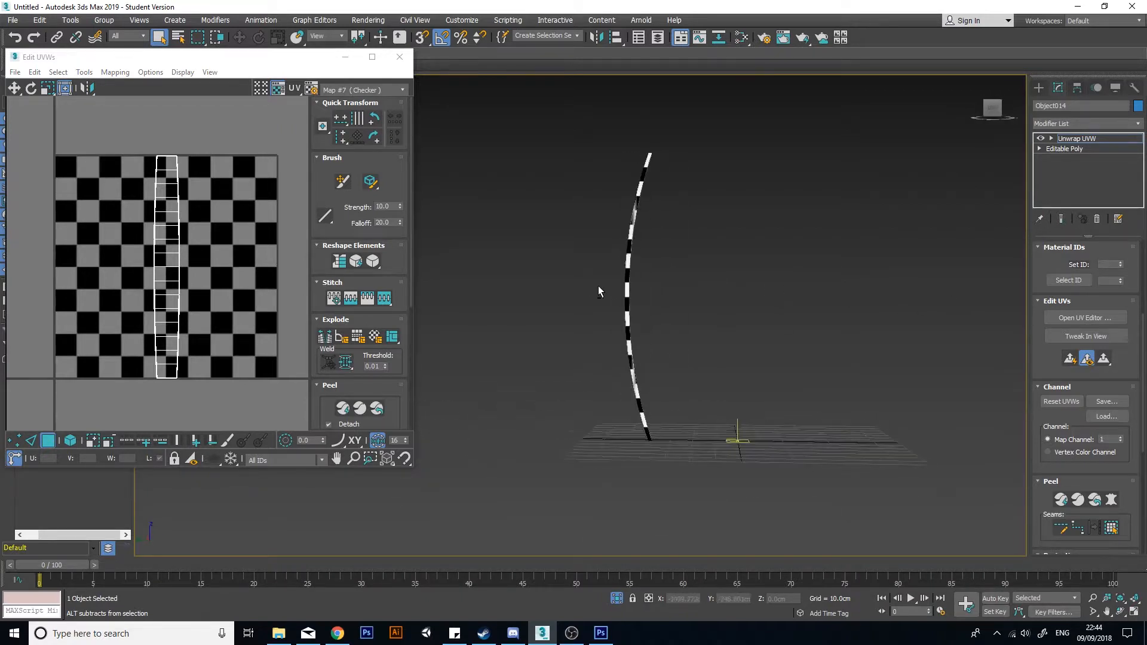
pyautogui.scroll(5, 625, 261)
pyautogui.click(635, 208)
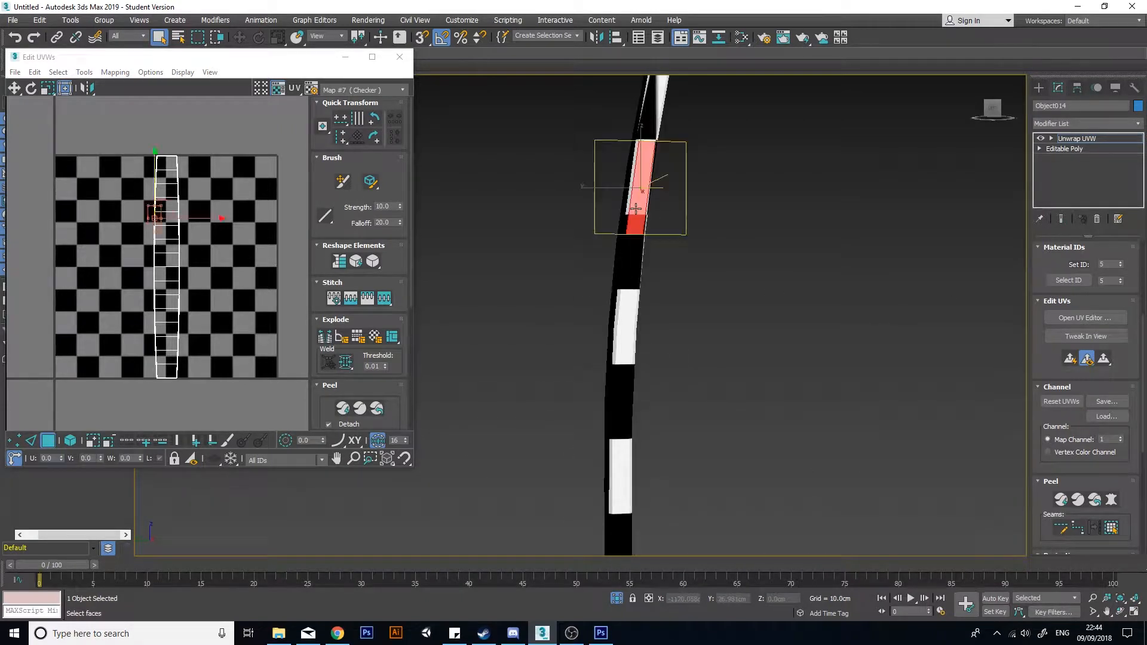
pyautogui.click(678, 321)
pyautogui.click(630, 285)
pyautogui.click(779, 273)
# Step: Preview Angle Distortion on the stave, and switch the UV editor's display to Area Distortion
pyautogui.click(356, 90)
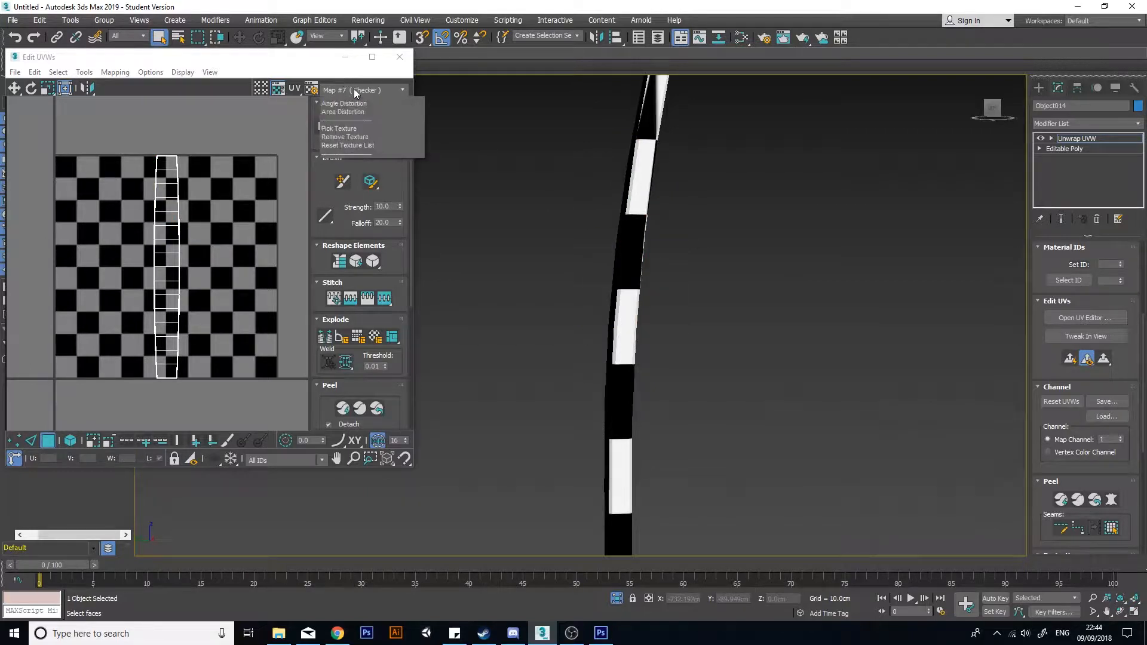
pyautogui.click(358, 137)
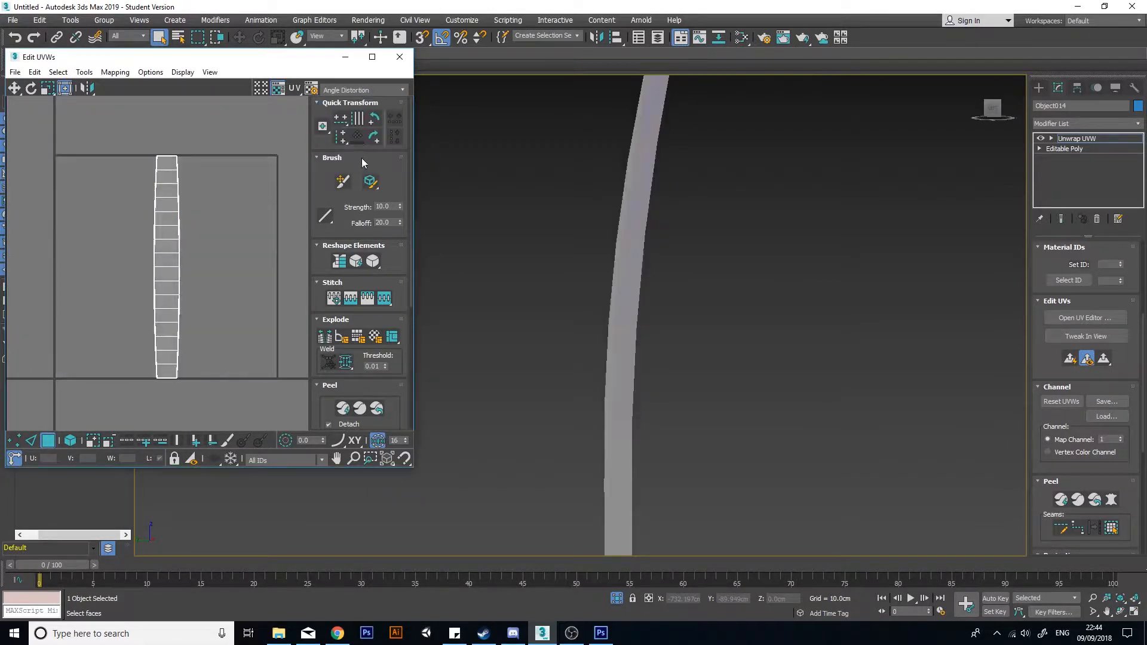
pyautogui.click(365, 90)
pyautogui.click(367, 143)
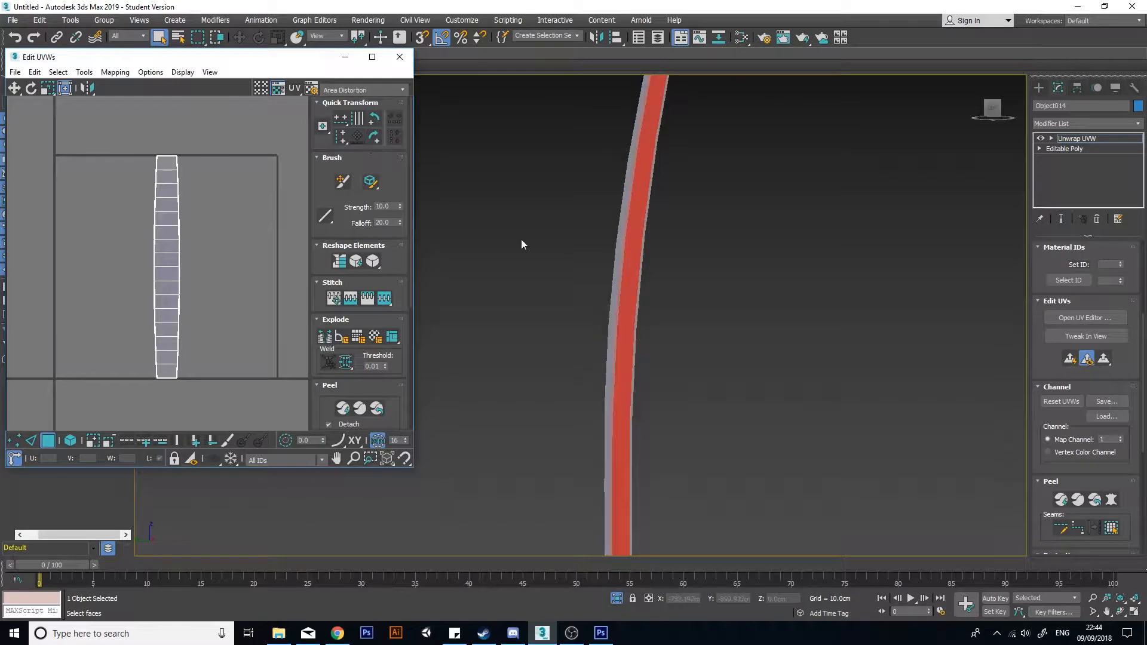
# Step: Examine the area distortion on the stave's thin sides, selecting individual side polygons
pyautogui.scroll(-5, 661, 289)
pyautogui.keyDown('alt'); pyautogui.moveTo(675, 294); pyautogui.dragTo(651, 264, button='middle'); pyautogui.keyUp('alt')
pyautogui.scroll(7, 650, 281)
pyautogui.keyDown('alt'); pyautogui.moveTo(650, 307); pyautogui.dragTo(712, 300, button='middle'); pyautogui.keyUp('alt')
pyautogui.click(784, 306)
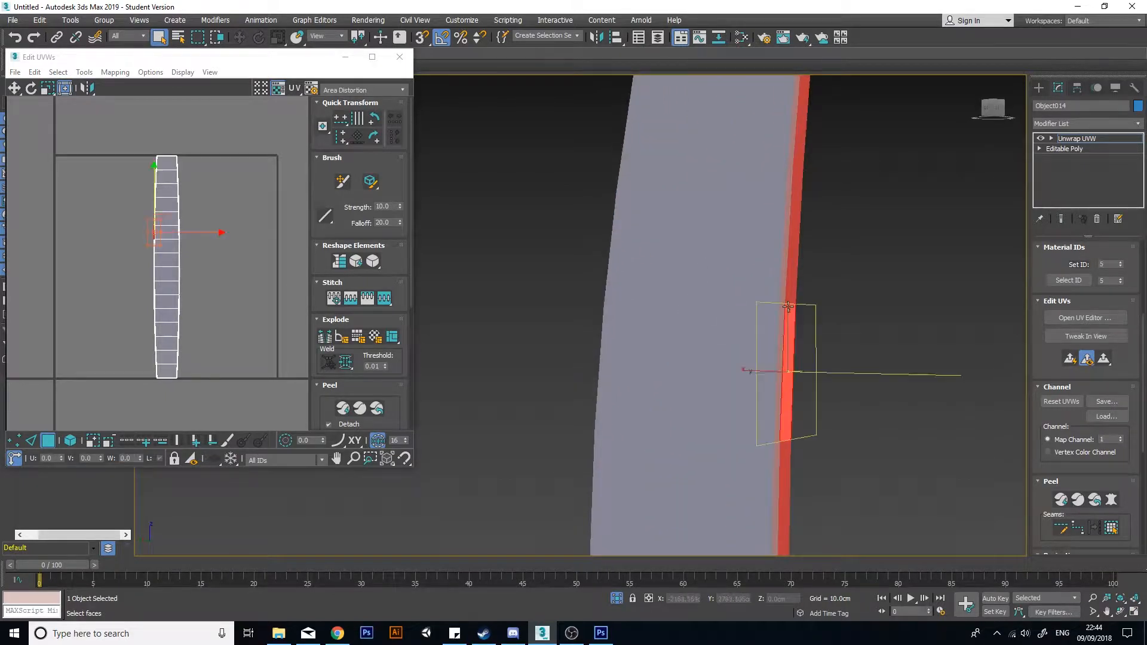
pyautogui.keyDown('alt'); pyautogui.moveTo(790, 308); pyautogui.dragTo(697, 313, button='middle'); pyautogui.keyUp('alt')
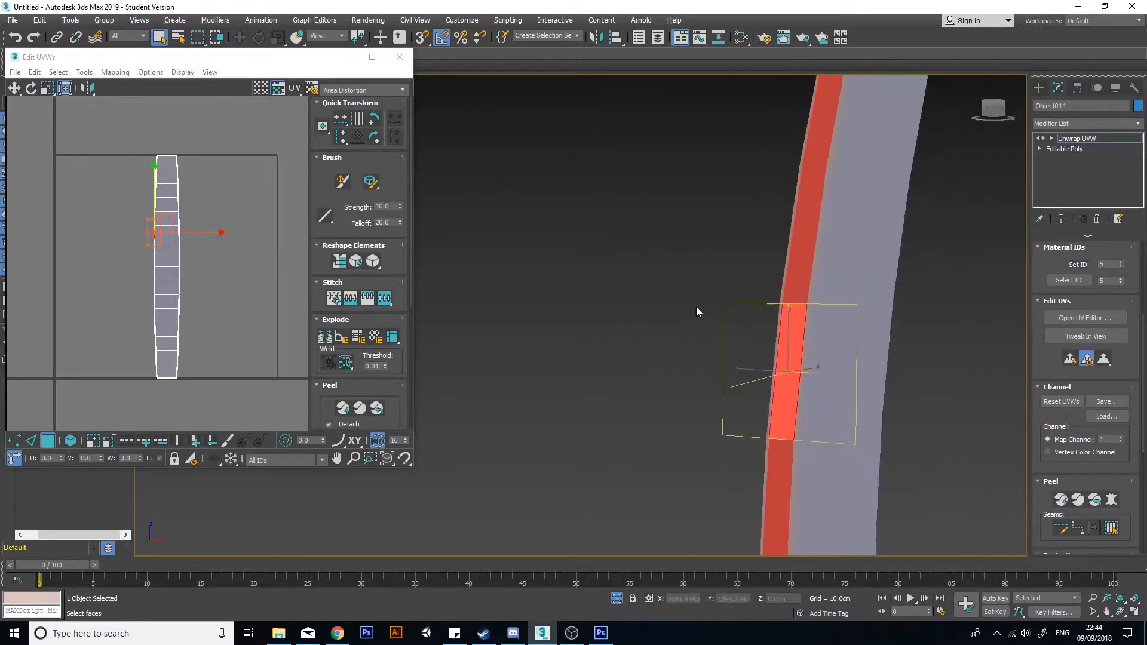
pyautogui.click(696, 312)
pyautogui.keyDown('alt'); pyautogui.moveTo(790, 286); pyautogui.dragTo(846, 209, button='middle'); pyautogui.keyUp('alt')
pyautogui.click(791, 281)
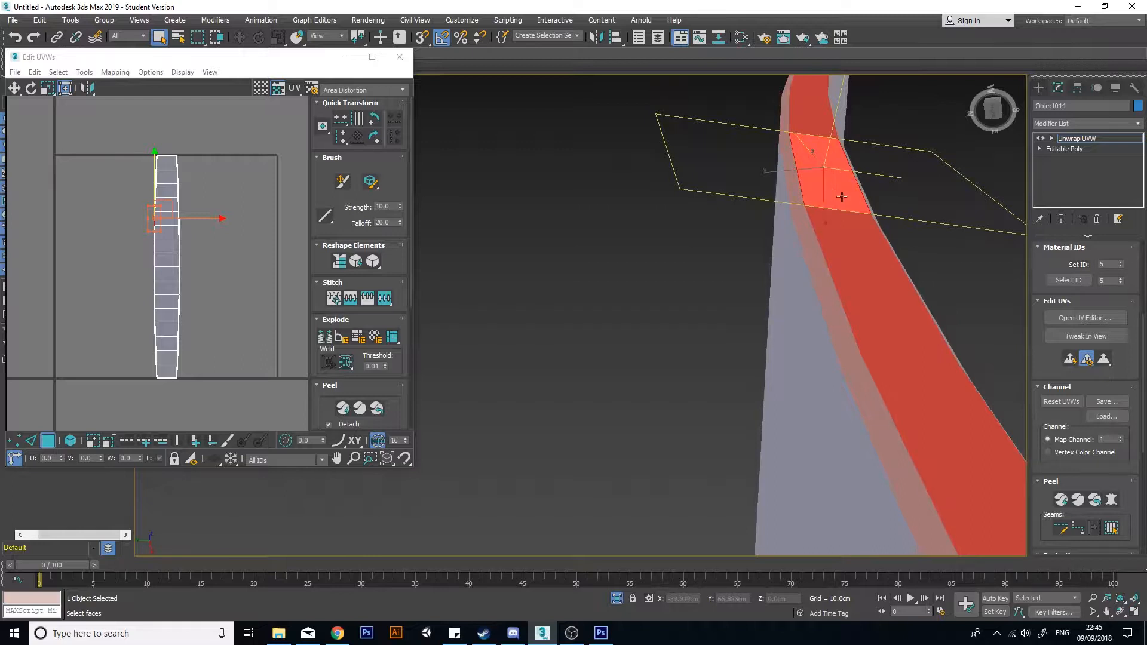
# Step: Examine the selected side polygon's narrow UV face along the edge of the layout in the UV editor
pyautogui.scroll(10, 154, 231)
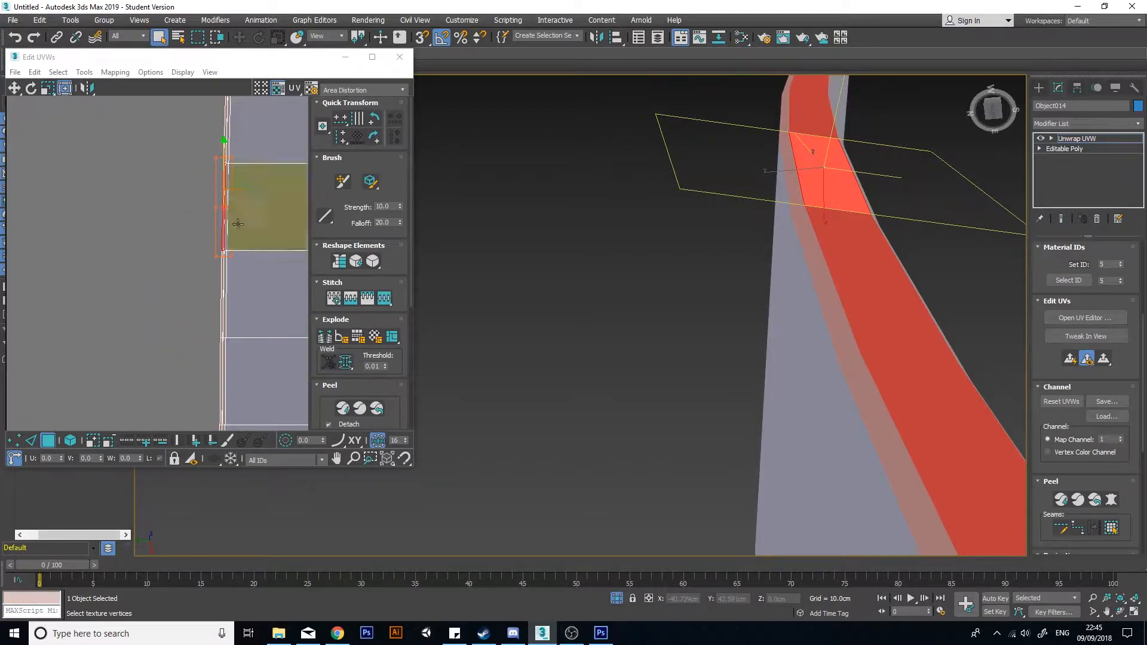
pyautogui.click(177, 220)
pyautogui.moveTo(209, 245); pyautogui.dragTo(202, 297, button='middle')
pyautogui.scroll(-4, 197, 297)
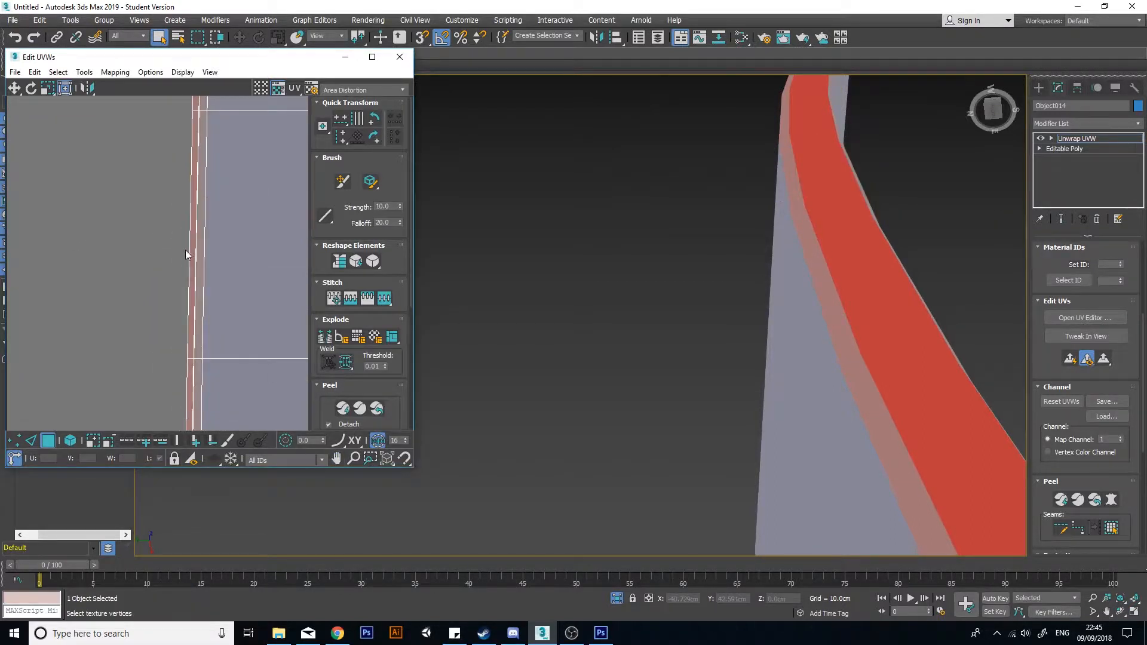
pyautogui.click(189, 249)
pyautogui.scroll(-3, 218, 268)
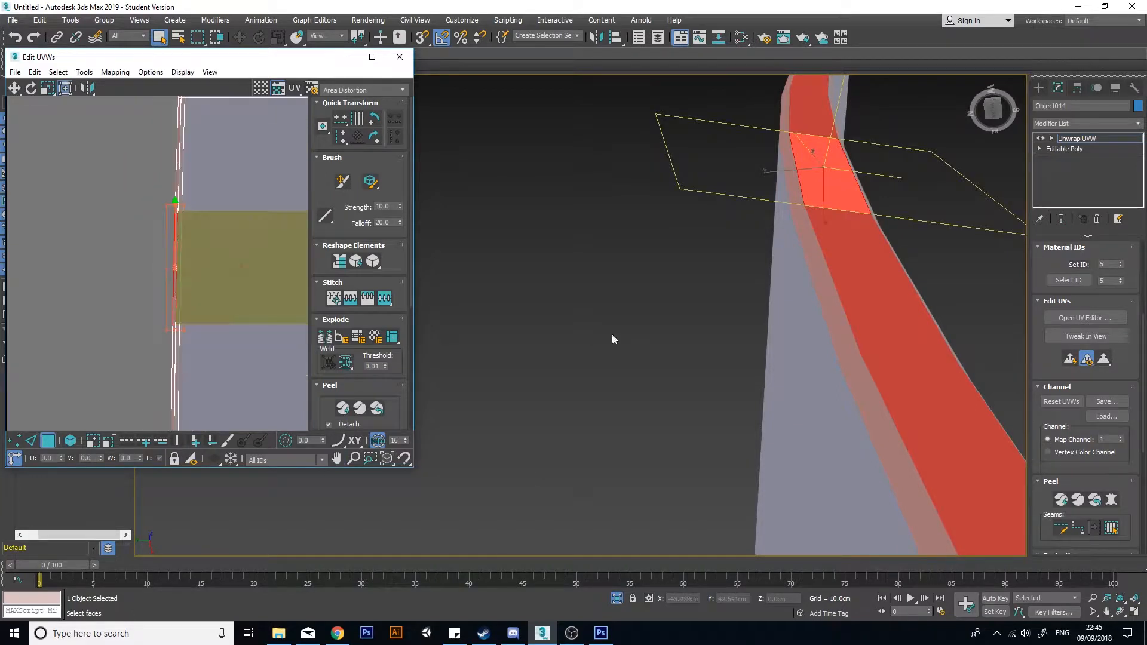
# Step: Turn on Ignore Backfacing for polygon selection and clear the current selection with the stave's wide face in view
pyautogui.scroll(-9, 707, 302)
pyautogui.keyDown('alt'); pyautogui.moveTo(723, 308); pyautogui.dragTo(815, 391, button='middle'); pyautogui.keyUp('alt')
pyautogui.moveTo(746, 417); pyautogui.dragTo(762, 374, button='middle')
pyautogui.scroll(-2, 744, 365)
pyautogui.scroll(2, 740, 327)
pyautogui.moveTo(740, 328); pyautogui.dragTo(734, 353, button='middle')
pyautogui.scroll(-4, 732, 352)
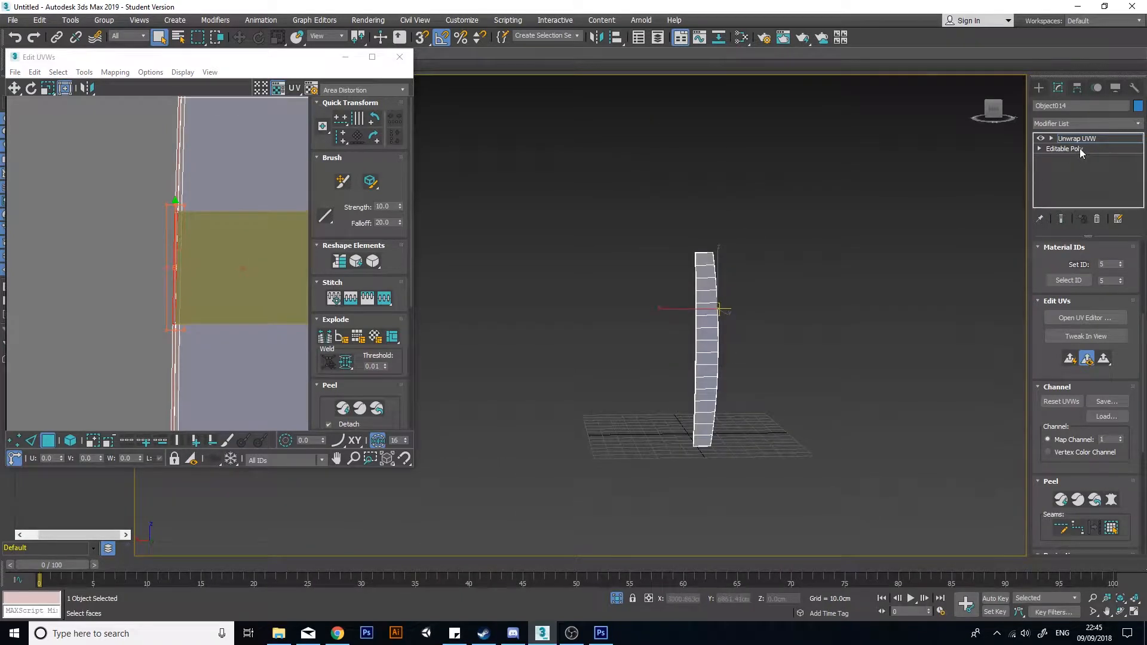
pyautogui.keyDown('alt'); pyautogui.moveTo(704, 367); pyautogui.dragTo(743, 421, button='middle'); pyautogui.keyUp('alt')
pyautogui.scroll(2, 743, 417)
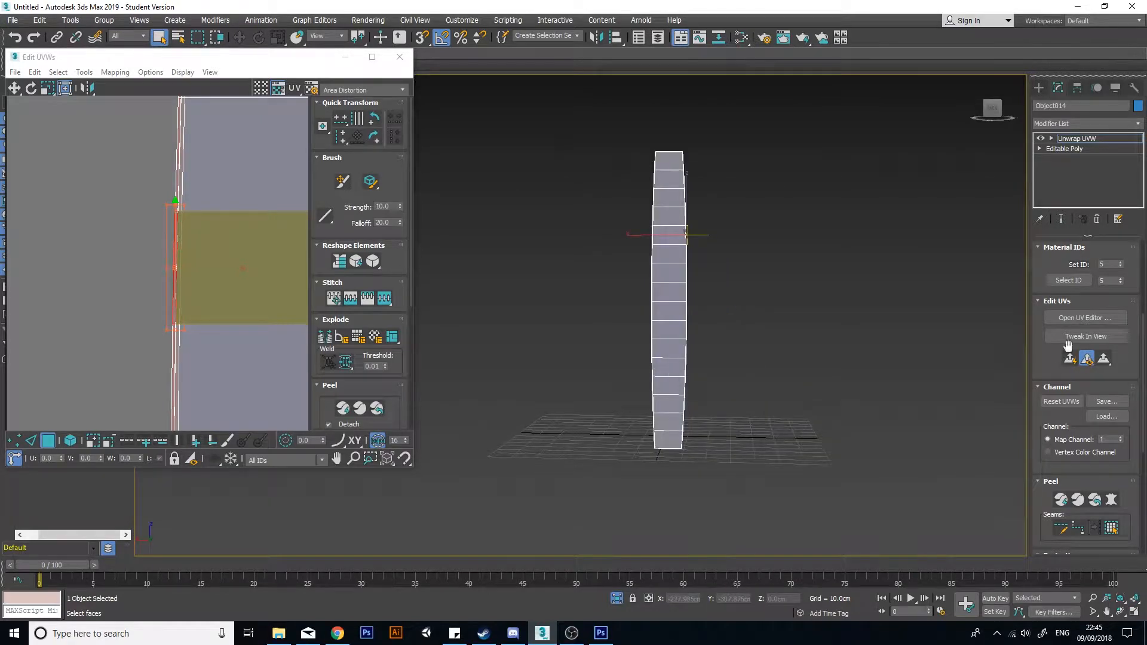
pyautogui.moveTo(1043, 267); pyautogui.dragTo(1050, 435)
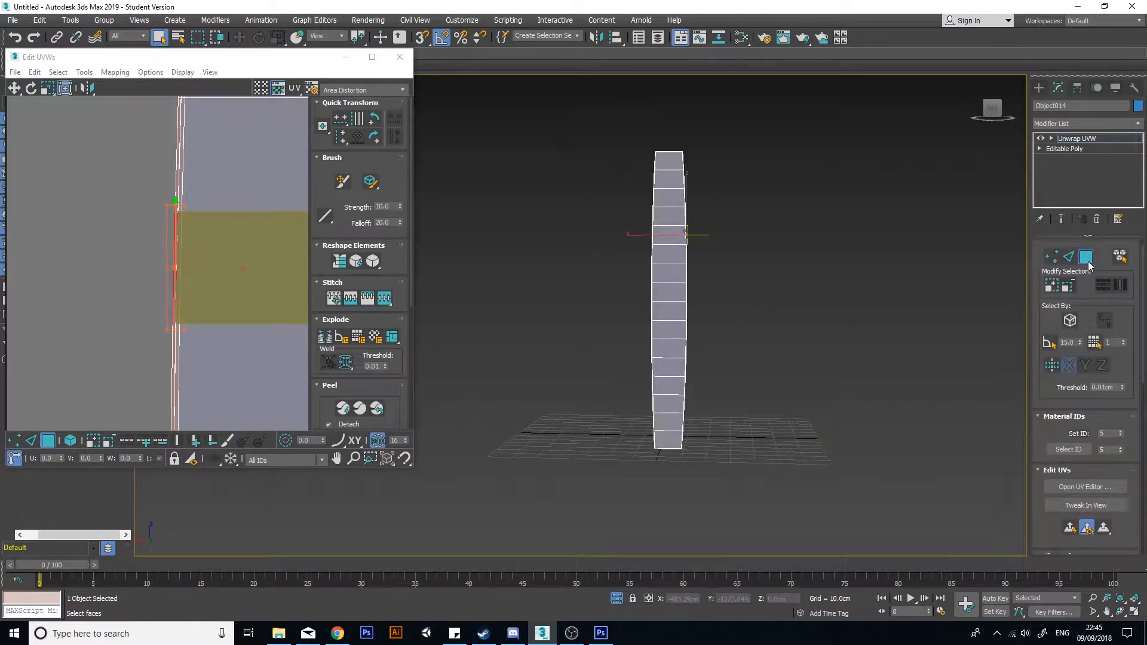
pyautogui.click(1069, 322)
pyautogui.click(641, 417)
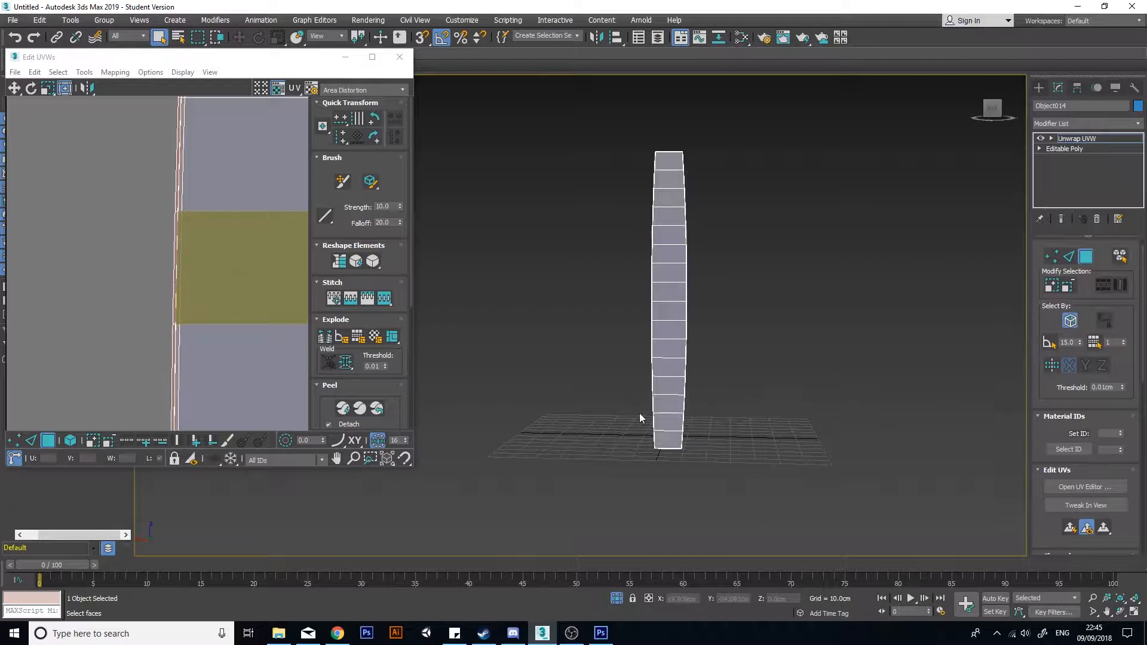
# Step: Select the stave's view-facing polygons on one wide face and break them off from the rest of the UVs
pyautogui.click(673, 294)
pyautogui.keyDown('alt'); pyautogui.moveTo(580, 292); pyautogui.dragTo(735, 298, button='middle'); pyautogui.keyUp('alt')
pyautogui.scroll(4, 594, 341)
pyautogui.keyDown('alt'); pyautogui.moveTo(594, 340); pyautogui.dragTo(648, 297, button='middle'); pyautogui.keyUp('alt')
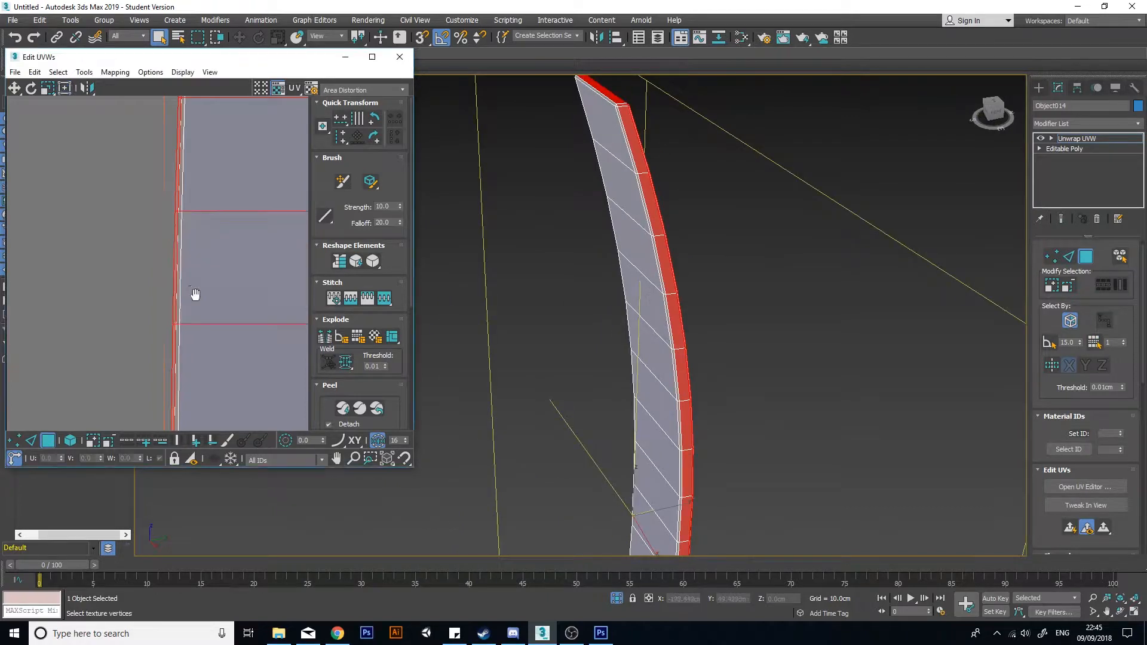
pyautogui.scroll(-10, 195, 294)
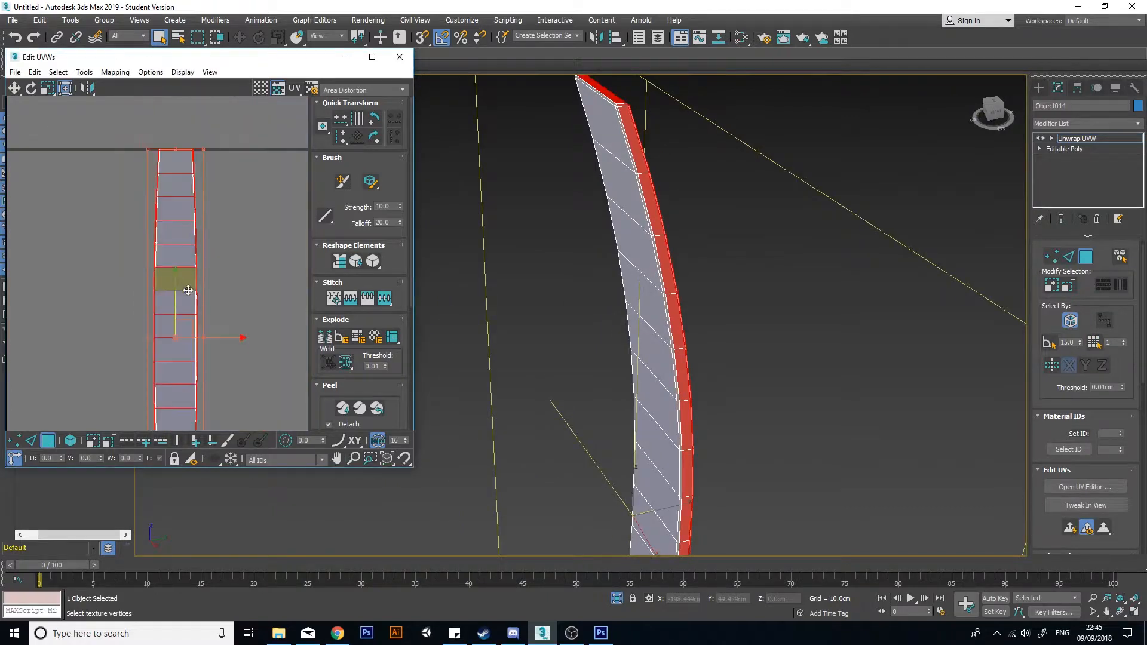
pyautogui.click(325, 338)
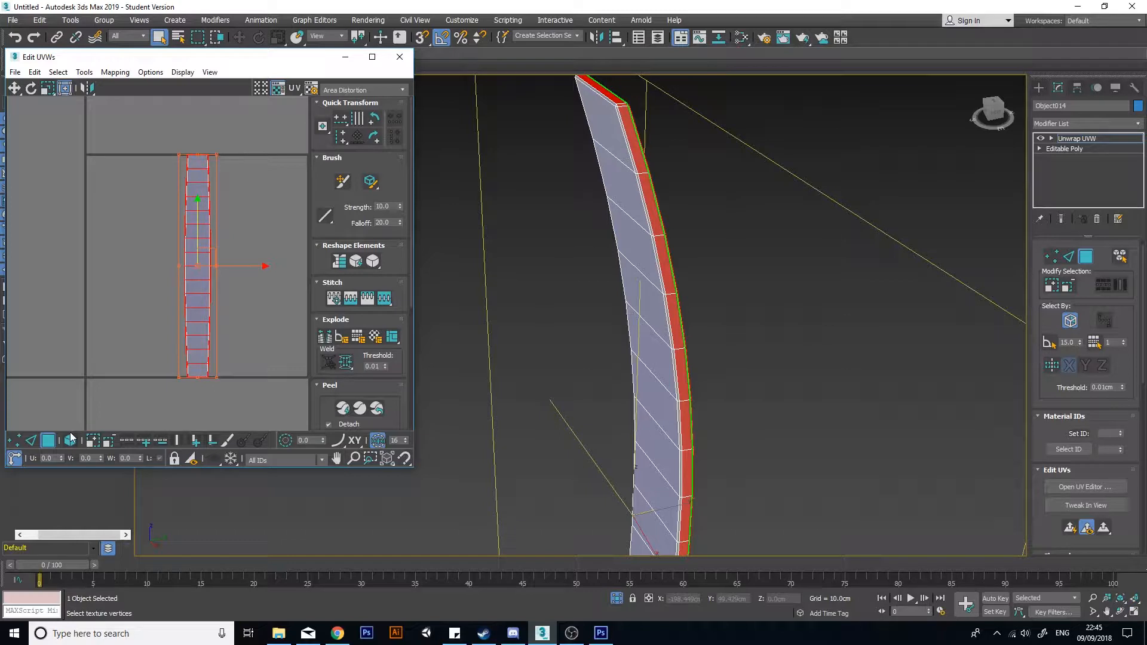
pyautogui.keyDown('alt'); pyautogui.moveTo(591, 345); pyautogui.dragTo(643, 294, button='middle'); pyautogui.keyUp('alt')
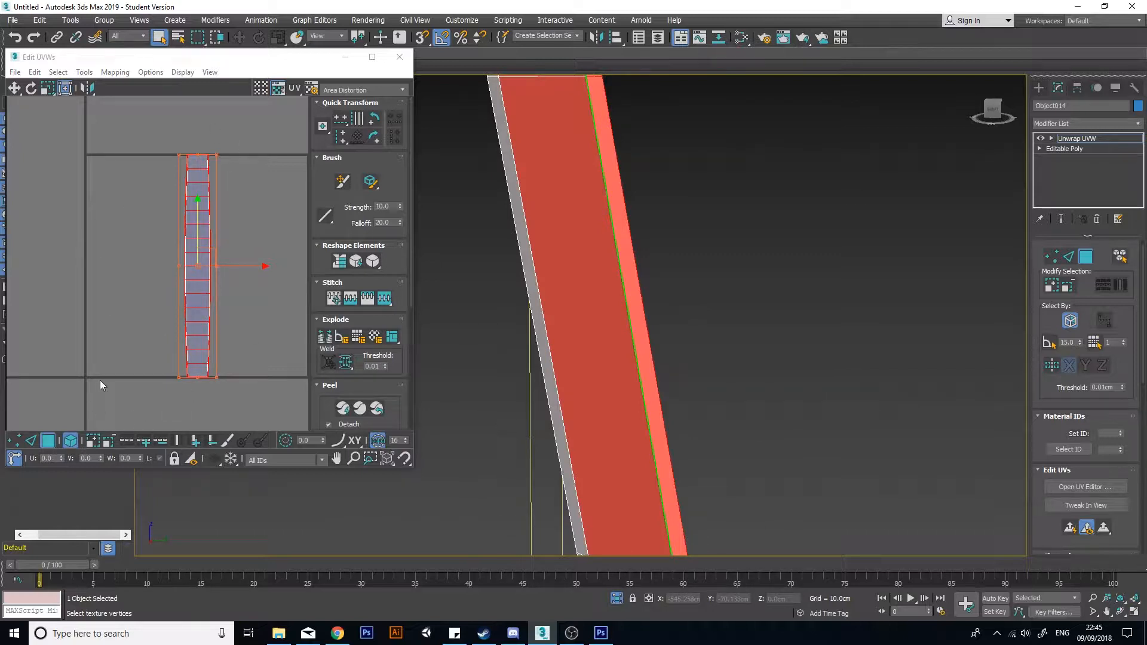
# Step: Select the broken-off wide-face UV shell as an element and move it horizontally away from the remaining UVs
pyautogui.click(91, 364)
pyautogui.click(197, 298)
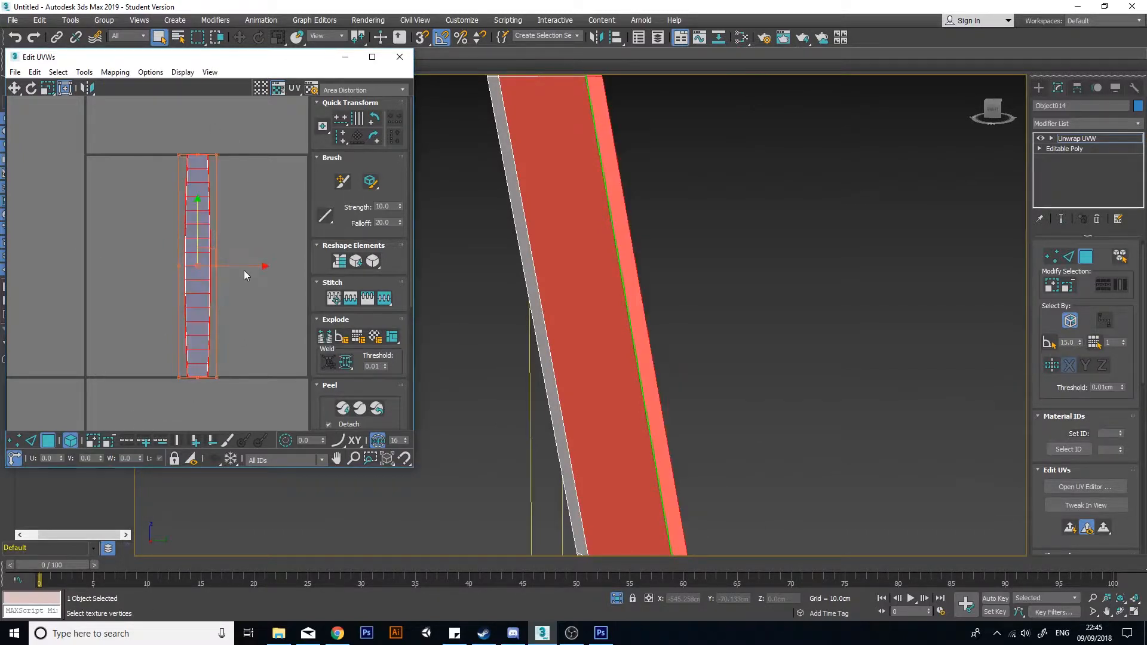
pyautogui.moveTo(256, 266); pyautogui.dragTo(332, 266)
pyautogui.scroll(-5, 225, 297)
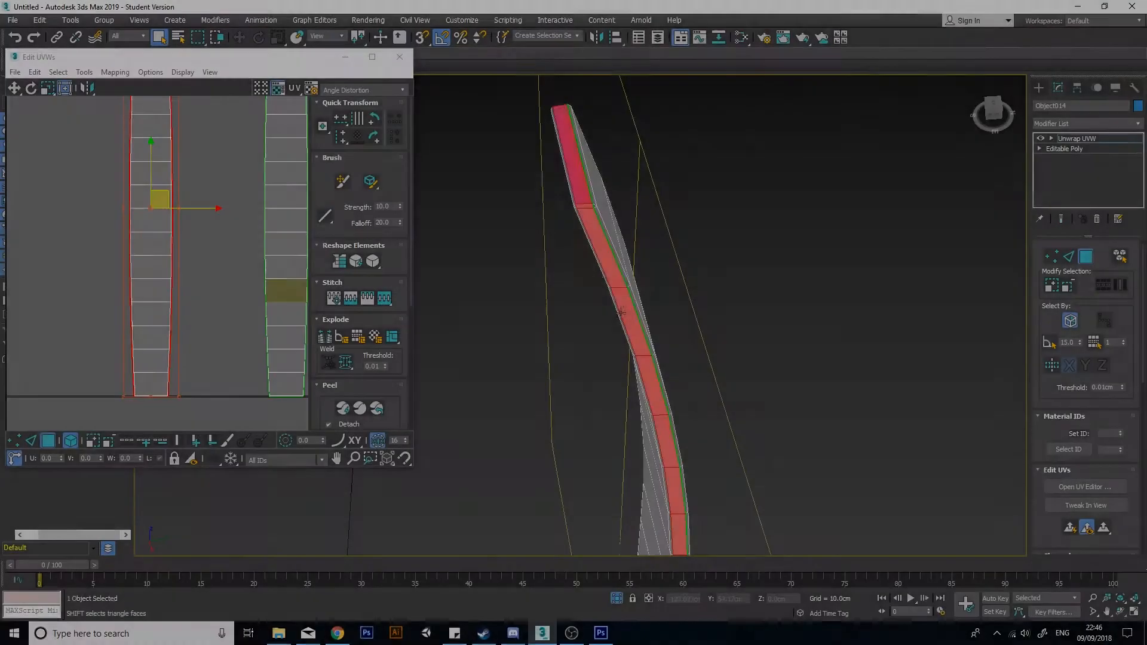
# Step: Break the stave's thin-side polygons into their own UV shell and move it beyond both wide-face shells
pyautogui.keyDown('alt'); pyautogui.moveTo(634, 382); pyautogui.dragTo(607, 248, button='middle'); pyautogui.keyUp('alt')
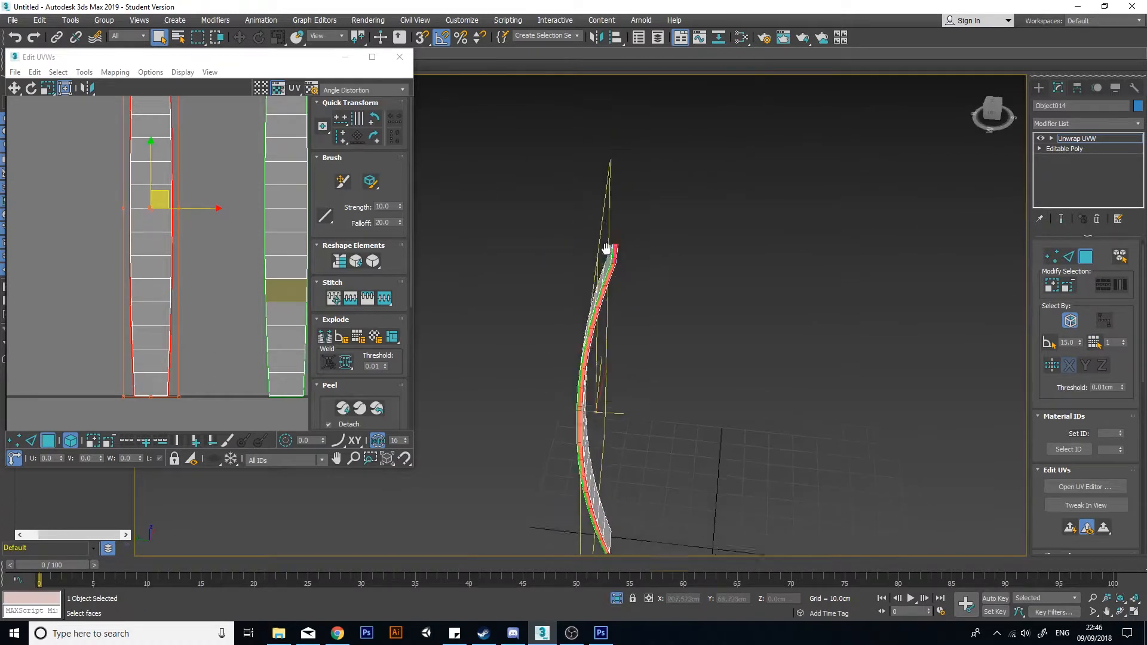
pyautogui.scroll(3, 607, 248)
pyautogui.scroll(-1, 606, 248)
pyautogui.scroll(-1, 246, 320)
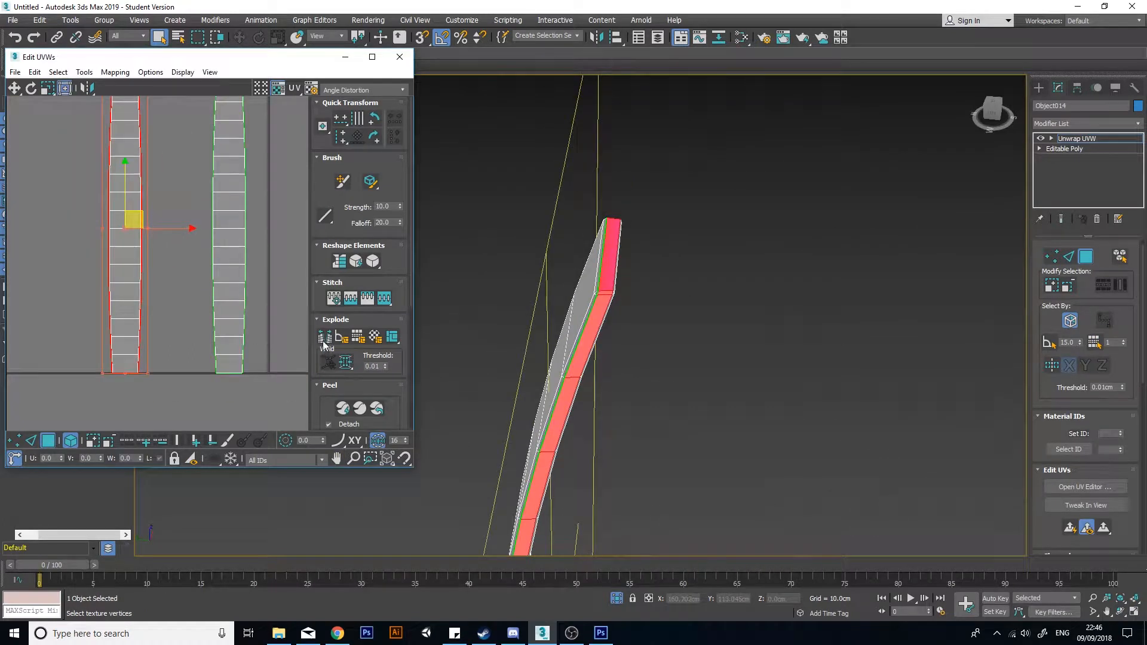
pyautogui.scroll(-2, 144, 236)
pyautogui.moveTo(149, 230); pyautogui.dragTo(281, 238)
pyautogui.scroll(4, 613, 304)
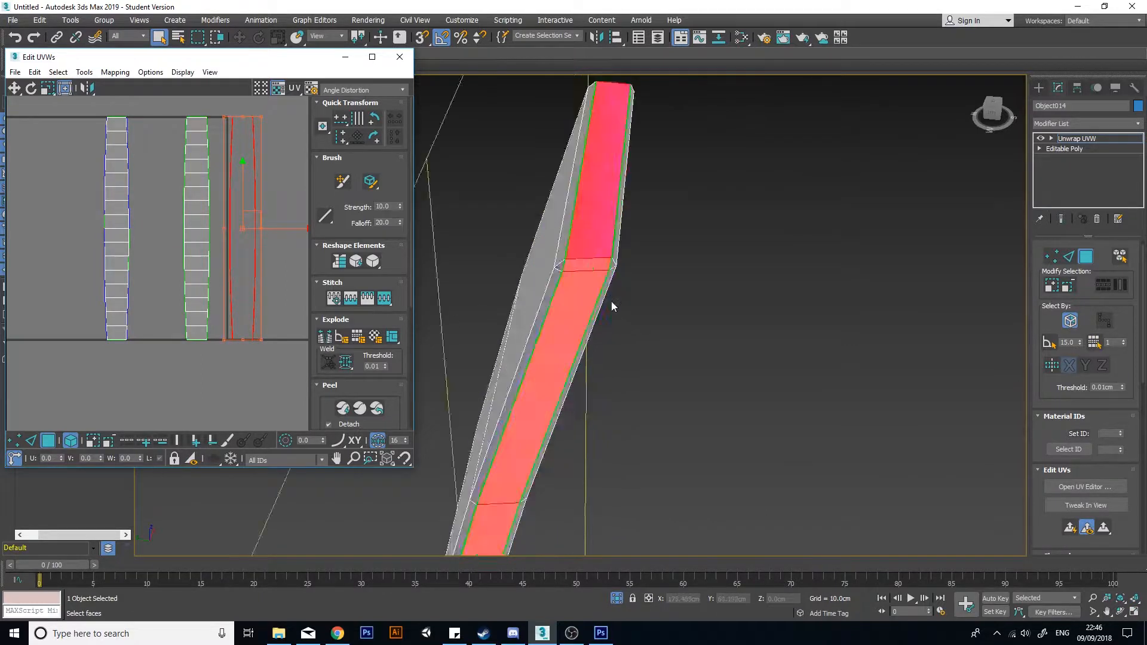
# Step: Select each of the three UV shells in turn to check which stave faces it covers
pyautogui.click(180, 376)
pyautogui.click(196, 263)
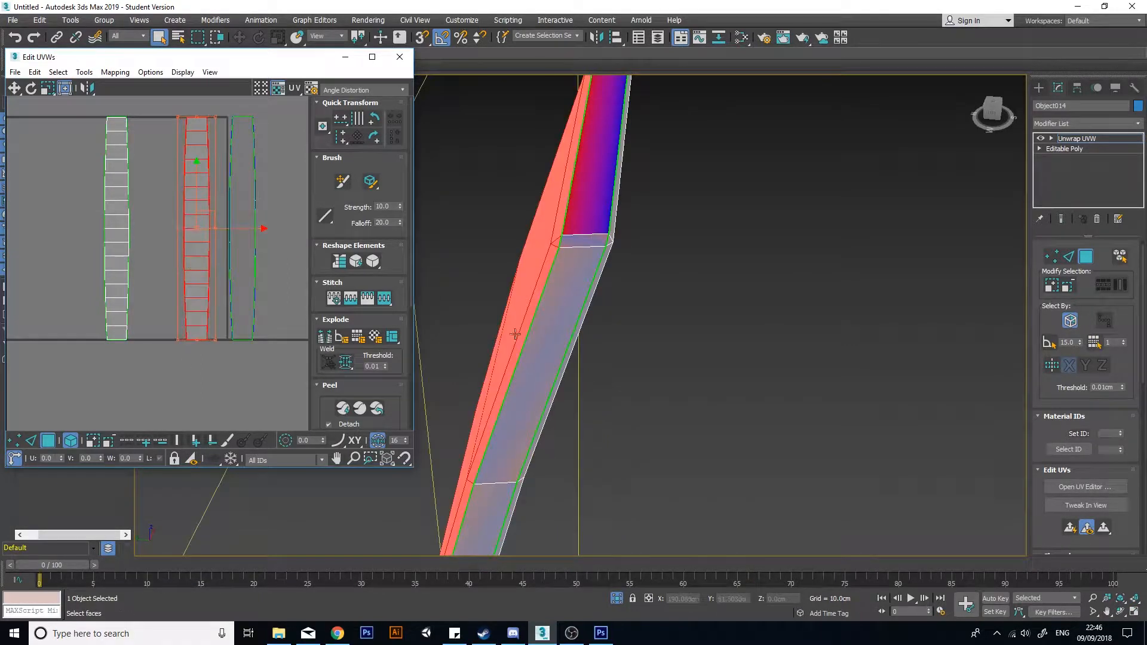
pyautogui.keyDown('alt'); pyautogui.moveTo(514, 335); pyautogui.dragTo(632, 296, button='middle'); pyautogui.keyUp('alt')
pyautogui.scroll(-4, 627, 303)
pyautogui.click(112, 263)
pyautogui.keyDown('alt'); pyautogui.moveTo(455, 313); pyautogui.dragTo(639, 352, button='middle'); pyautogui.keyUp('alt')
pyautogui.click(247, 307)
pyautogui.moveTo(221, 231); pyautogui.dragTo(206, 260, button='middle')
pyautogui.scroll(5, 619, 223)
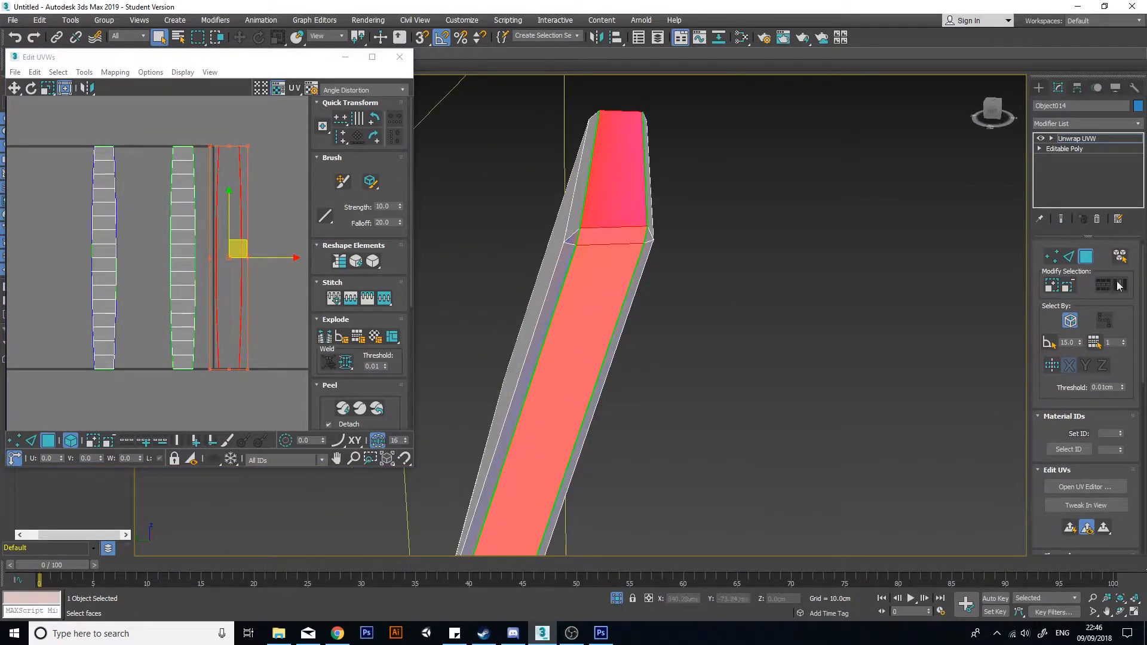
# Step: In edge mode, break the UVs along the short edge between the thin side and the end cap at the stave's top
pyautogui.click(1070, 258)
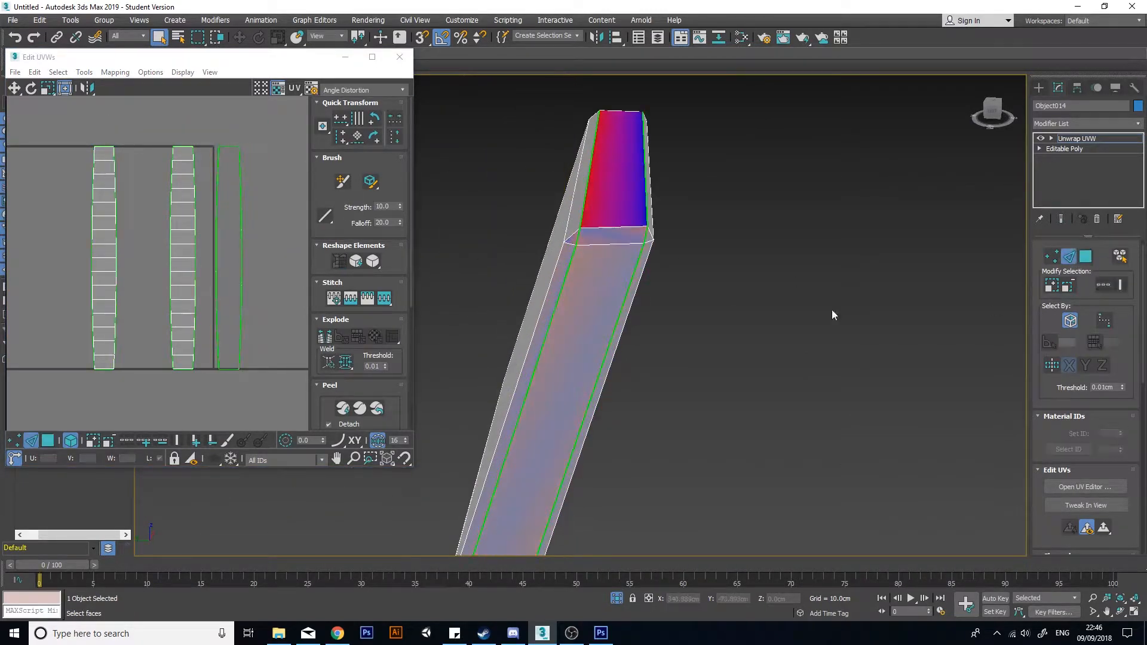
pyautogui.click(607, 245)
pyautogui.keyDown('alt'); pyautogui.moveTo(695, 286); pyautogui.dragTo(444, 328, button='middle'); pyautogui.keyUp('alt')
pyautogui.click(710, 276)
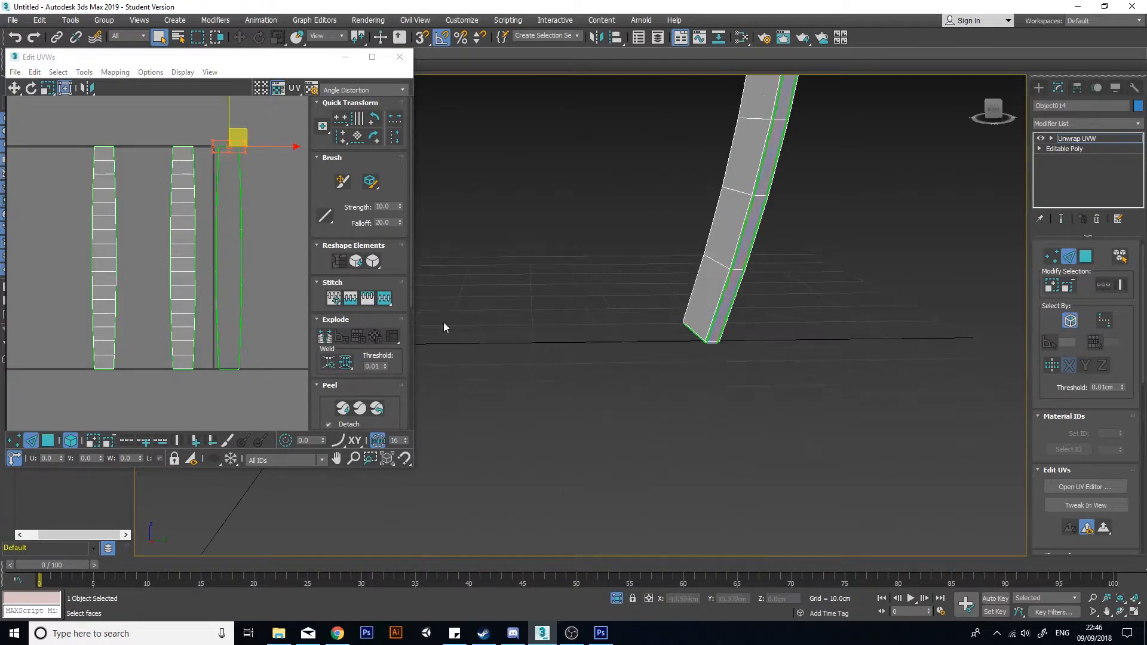
pyautogui.click(323, 336)
pyautogui.scroll(4, 697, 335)
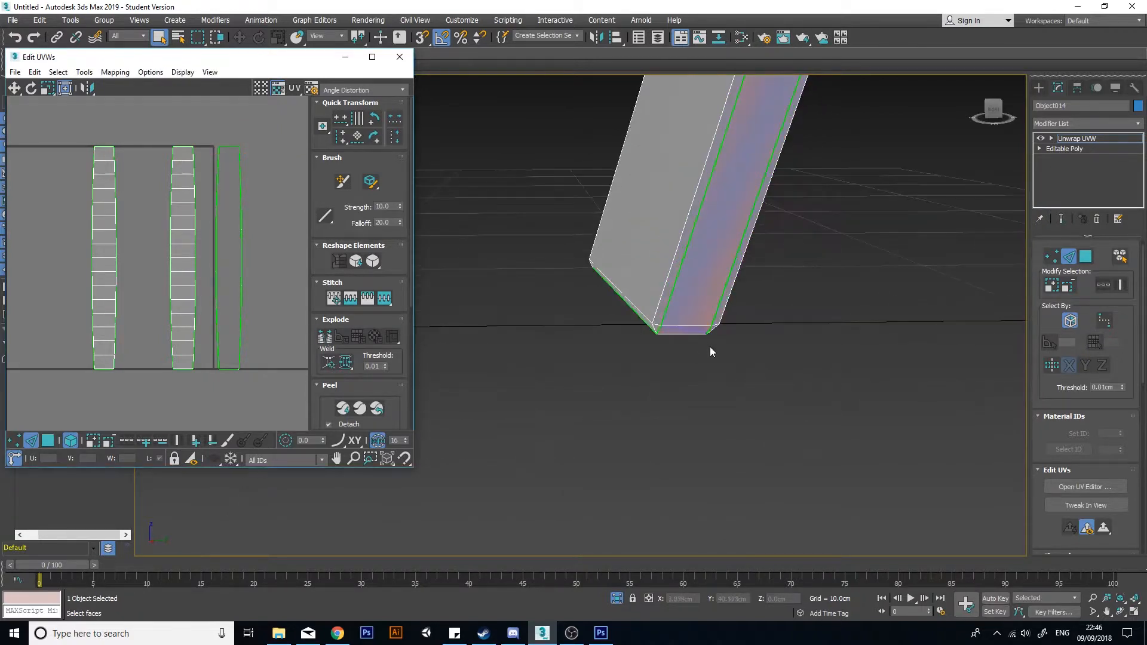
# Step: Break the UVs along the short edges joining the bottom end cap to the stave's thin sides
pyautogui.click(699, 327)
pyautogui.keyDown('alt'); pyautogui.moveTo(708, 353); pyautogui.dragTo(714, 279, button='middle'); pyautogui.keyUp('alt')
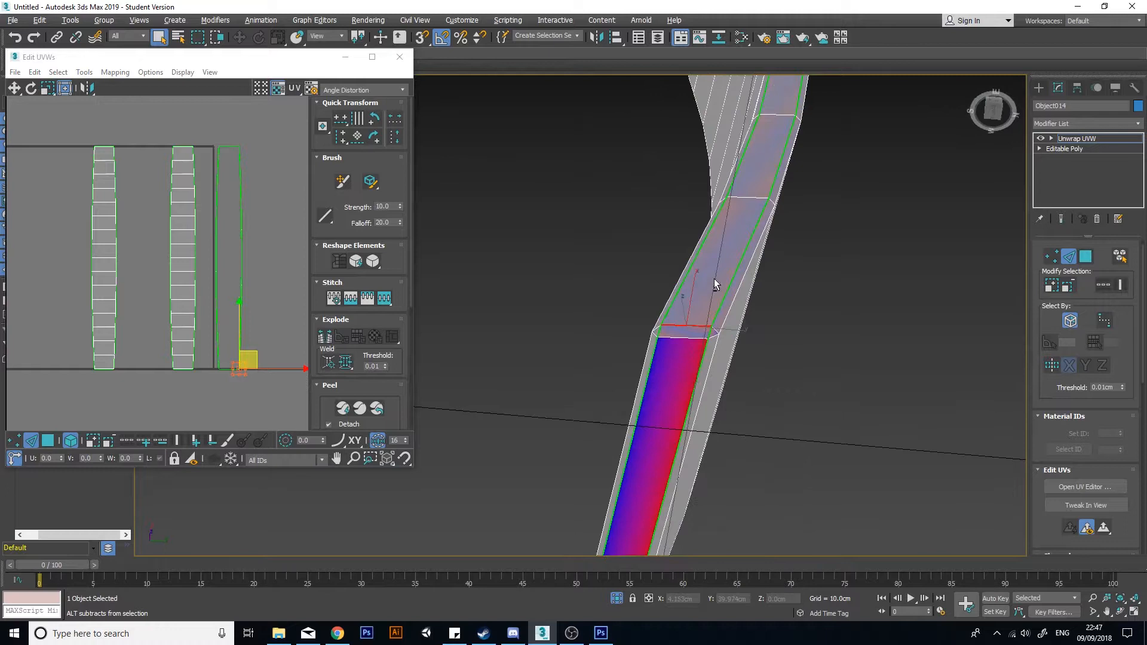
pyautogui.scroll(-4, 693, 356)
pyautogui.keyDown('alt'); pyautogui.moveTo(669, 436); pyautogui.dragTo(688, 382, button='middle'); pyautogui.keyUp('alt')
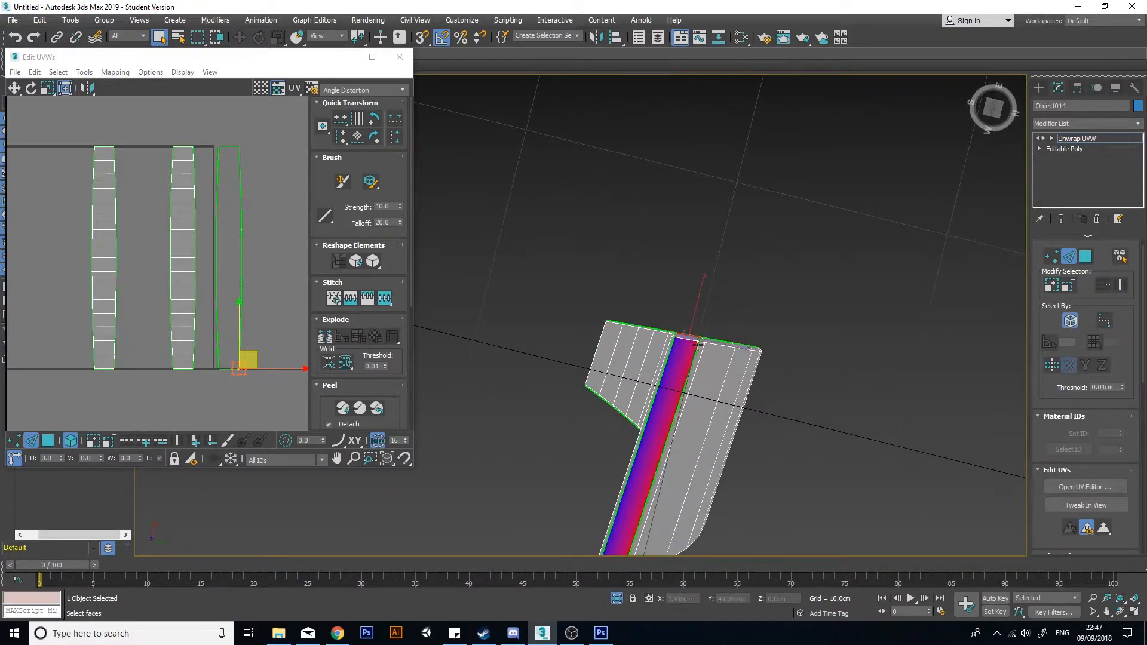
pyautogui.keyDown('alt'); pyautogui.moveTo(672, 422); pyautogui.dragTo(710, 366, button='middle'); pyautogui.keyUp('alt')
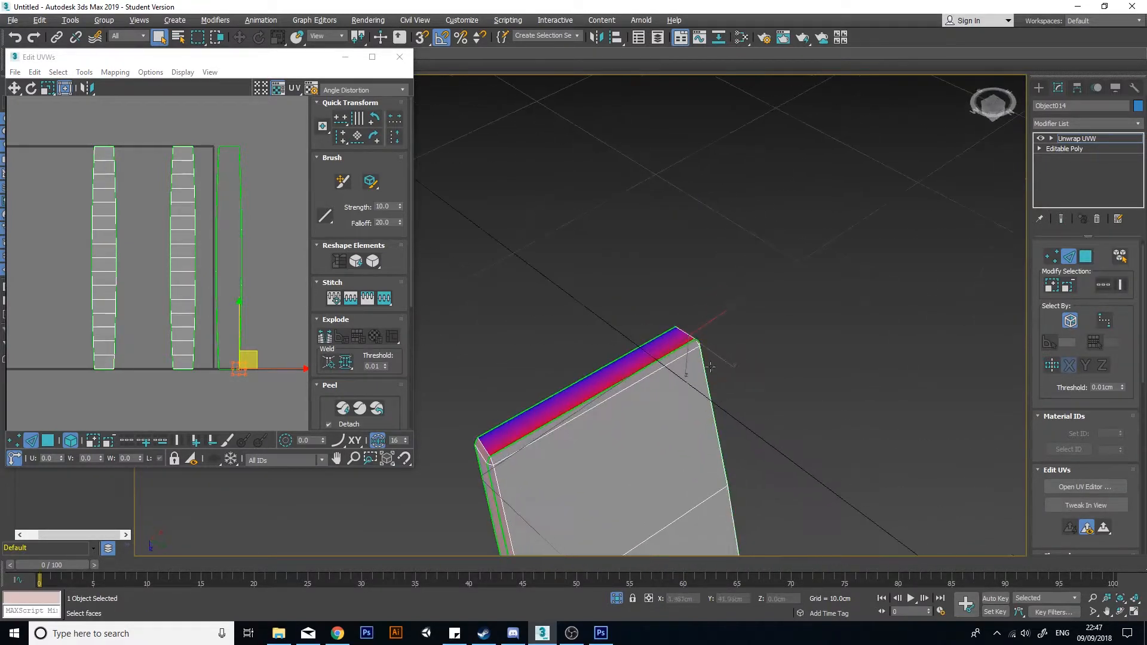
pyautogui.click(481, 455)
pyautogui.click(326, 339)
pyautogui.moveTo(572, 402); pyautogui.dragTo(667, 346, button='middle')
pyautogui.scroll(-5, 663, 347)
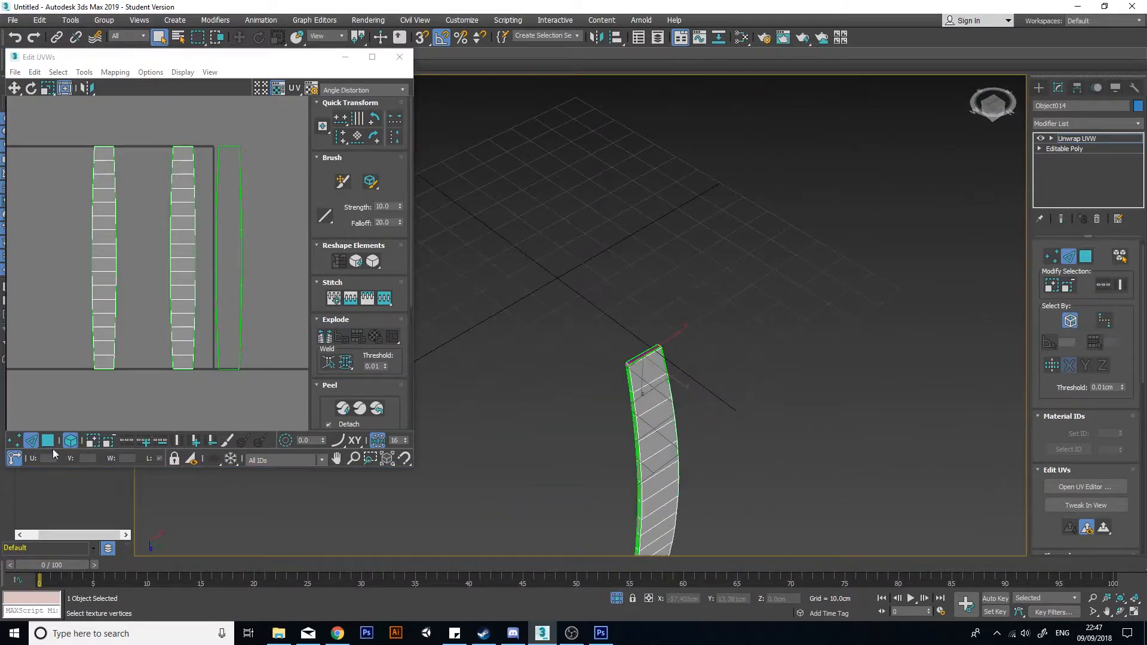
pyautogui.scroll(8, 626, 349)
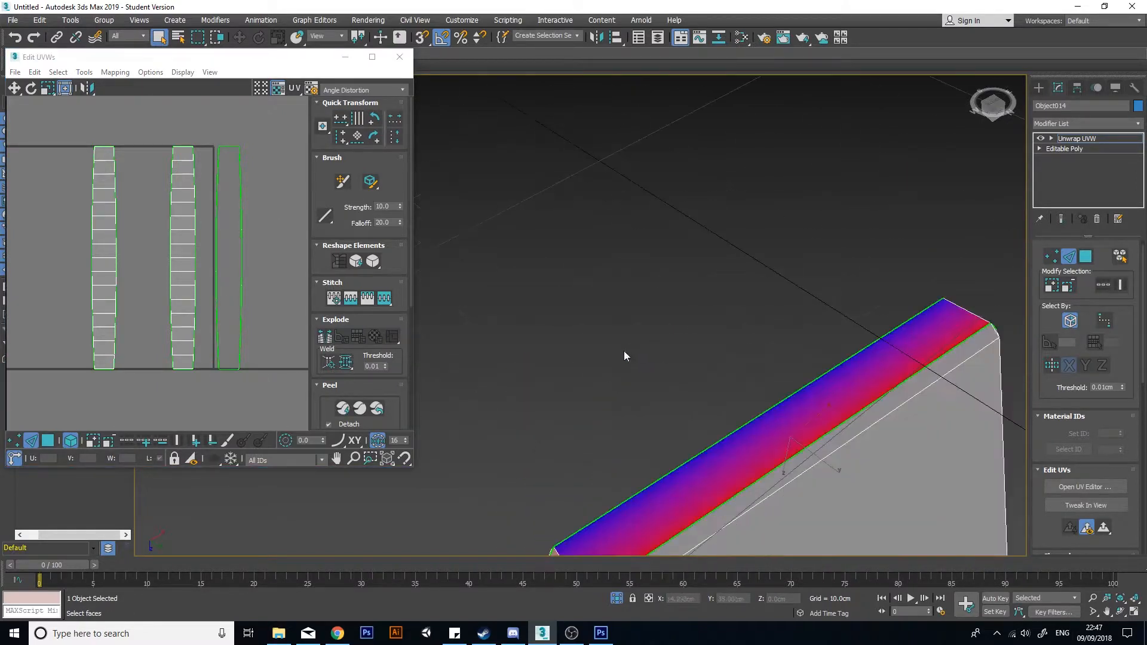
pyautogui.scroll(-5, 753, 466)
pyautogui.moveTo(867, 496); pyautogui.dragTo(773, 308, button='middle')
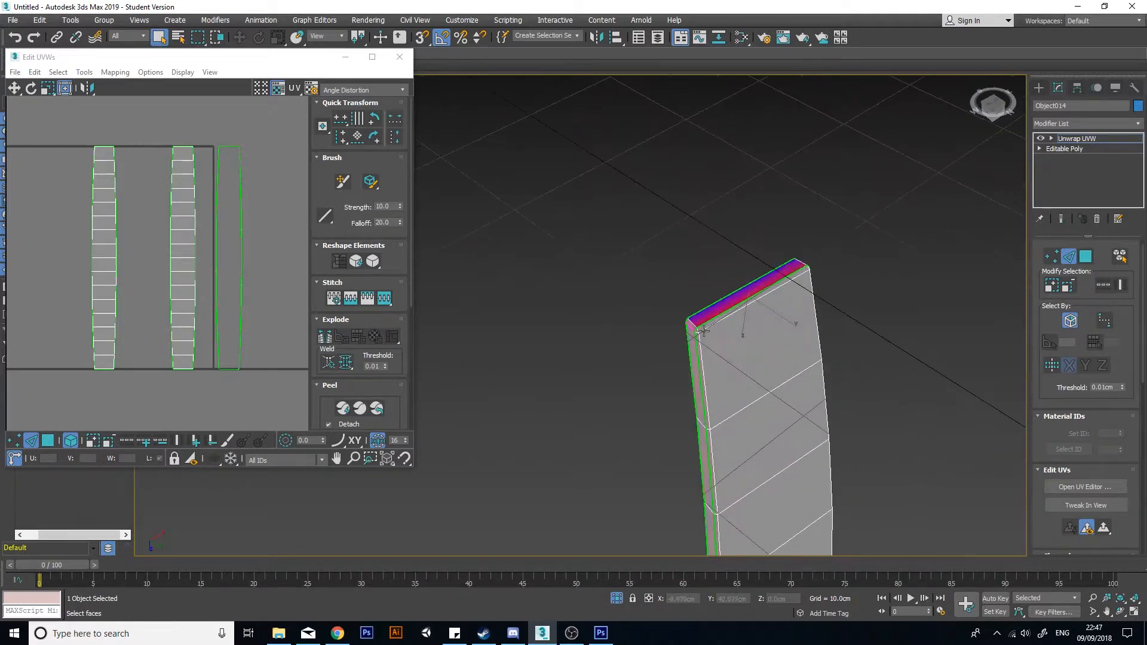
# Step: Stitch the stave's end caps to the wide-face UV shell along their shared long edges
pyautogui.click(714, 319)
pyautogui.click(335, 298)
pyautogui.moveTo(783, 394); pyautogui.dragTo(712, 198, button='middle')
pyautogui.scroll(-6, 712, 199)
pyautogui.keyDown('alt'); pyautogui.moveTo(706, 392); pyautogui.dragTo(692, 330, button='middle'); pyautogui.keyUp('alt')
pyautogui.scroll(6, 689, 334)
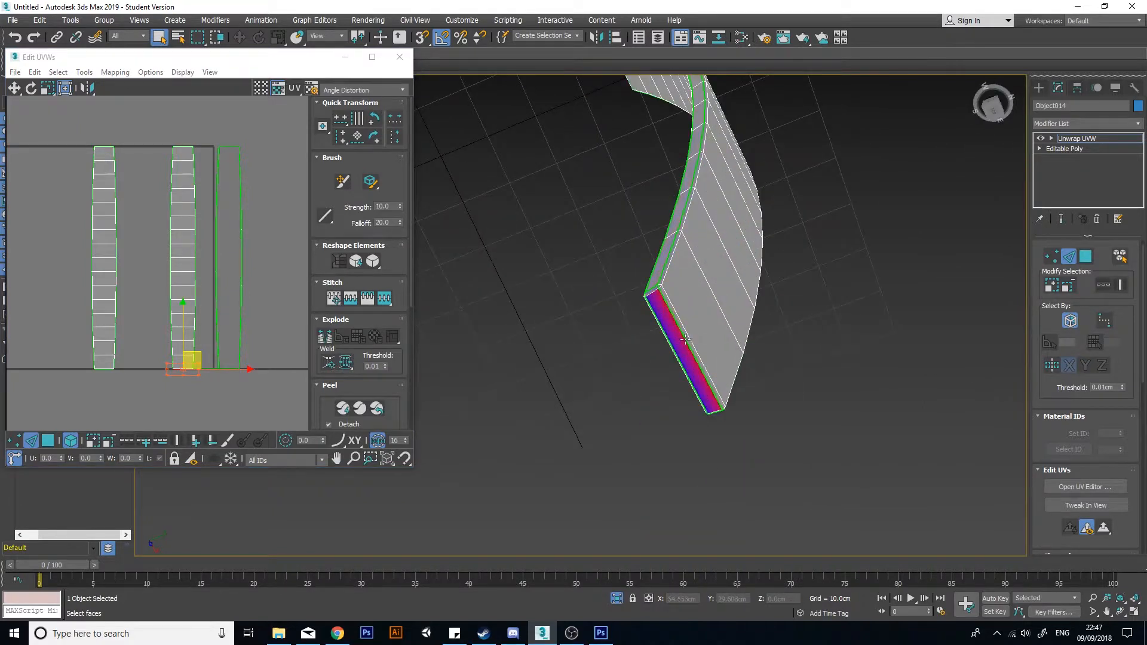
pyautogui.click(685, 338)
pyautogui.click(335, 298)
# Step: Remap the wide-face shell and its stitched end caps with Quick Planar Map, and move it clear of the other wide-face shell
pyautogui.moveTo(713, 244); pyautogui.dragTo(653, 345, button='middle')
pyautogui.scroll(3, 653, 345)
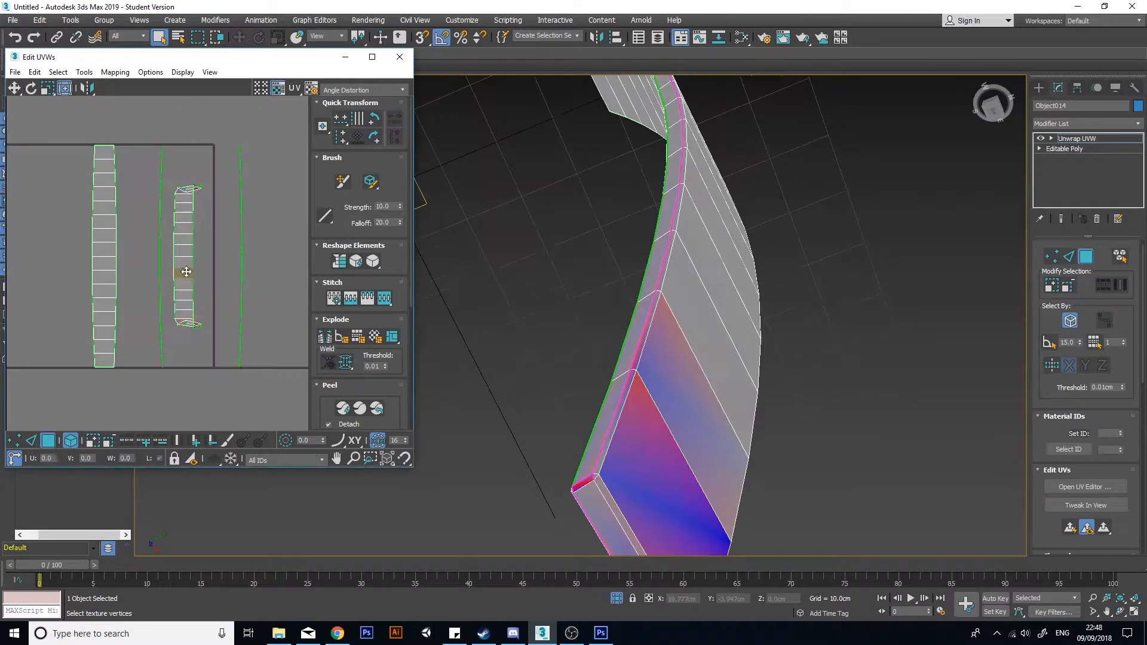
pyautogui.click(186, 272)
pyautogui.scroll(-5, 790, 357)
pyautogui.keyDown('alt'); pyautogui.moveTo(663, 392); pyautogui.dragTo(752, 482, button='middle'); pyautogui.keyUp('alt')
pyautogui.scroll(4, 702, 410)
pyautogui.scroll(-4, 753, 482)
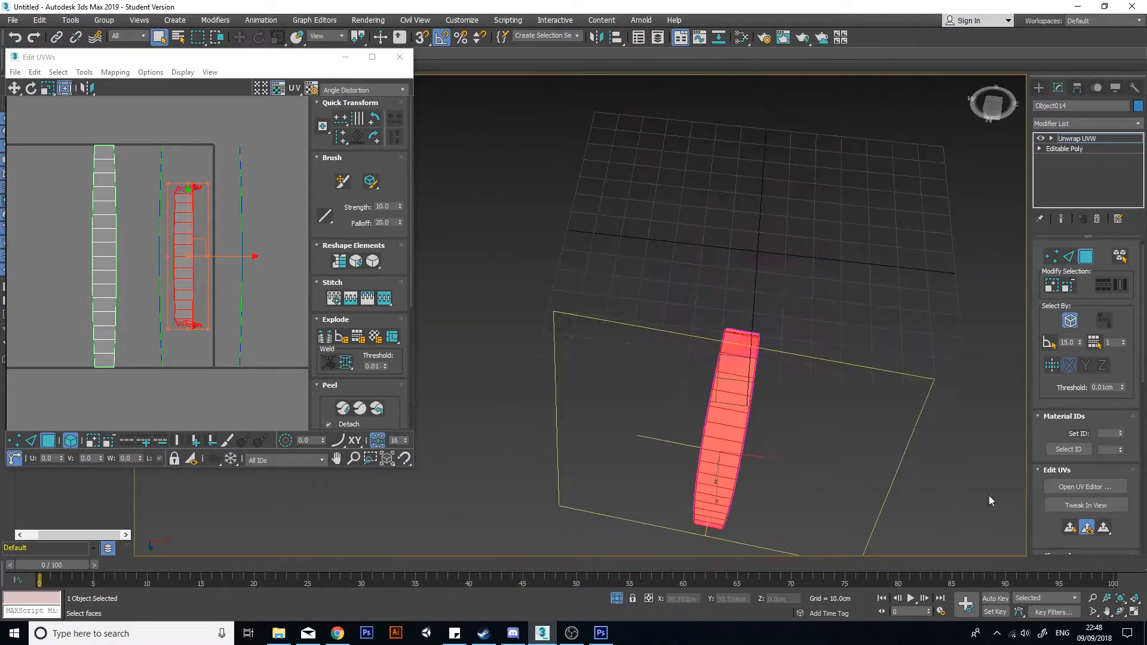
pyautogui.click(1071, 527)
pyautogui.scroll(-1, 129, 230)
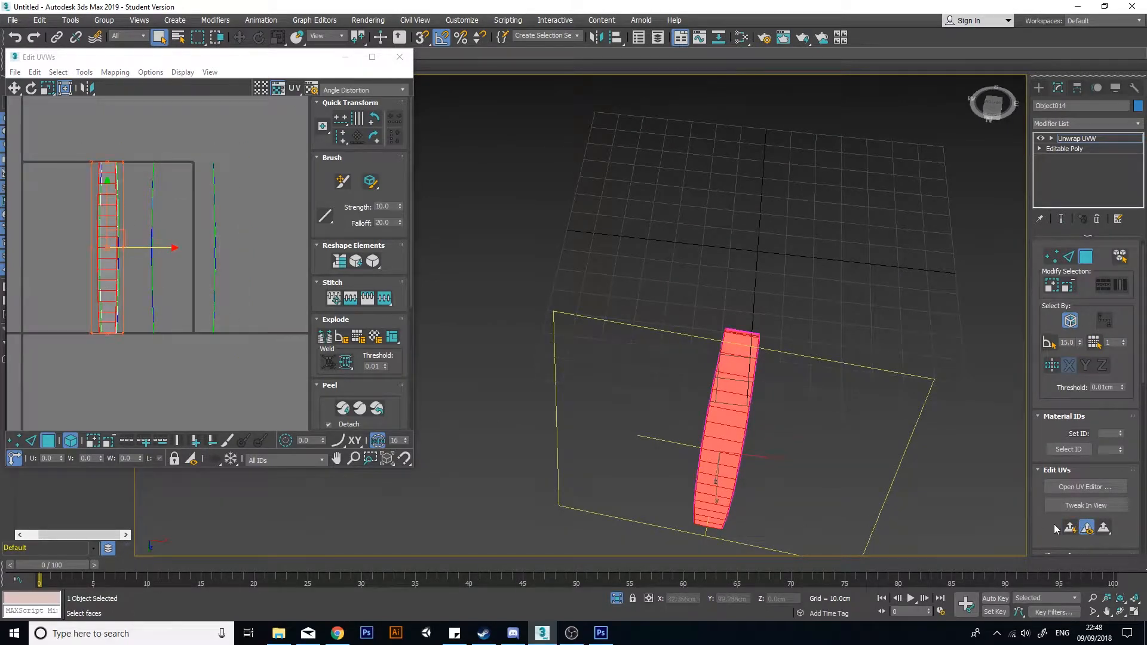
pyautogui.moveTo(149, 279); pyautogui.dragTo(159, 269, button='middle')
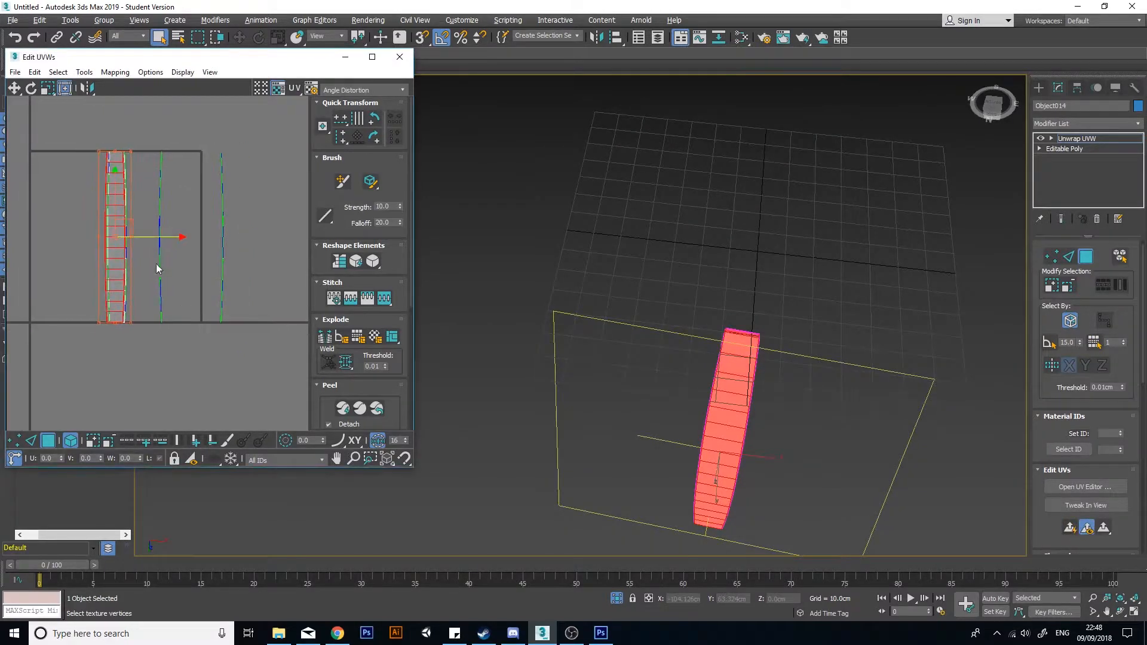
pyautogui.moveTo(165, 238); pyautogui.dragTo(101, 234)
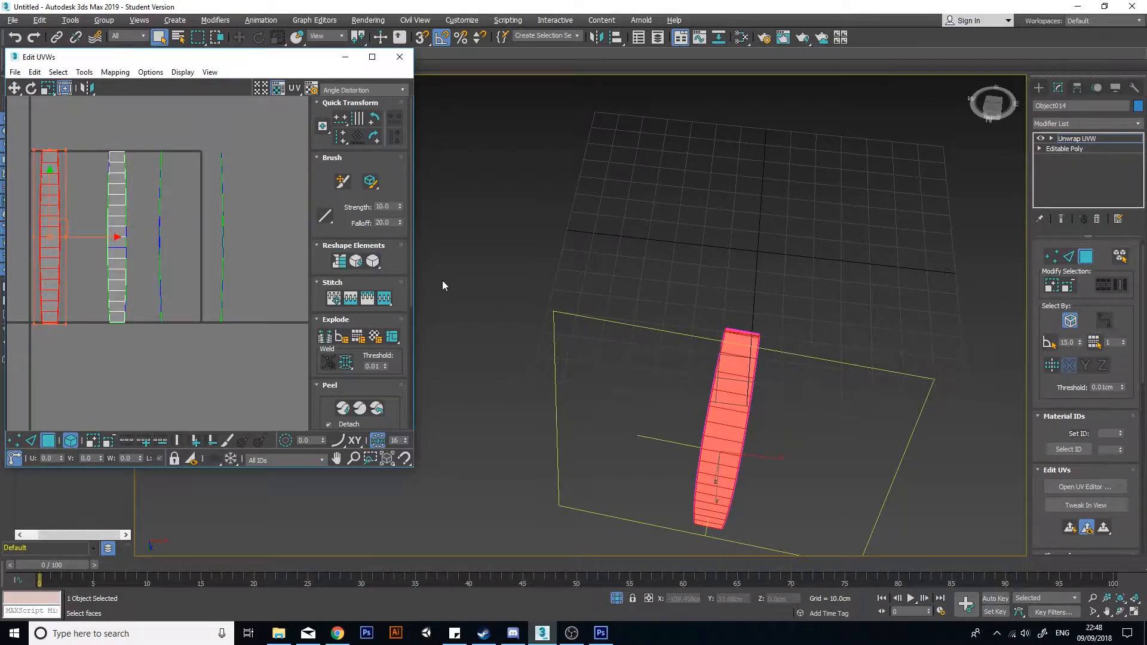
# Step: Examine the remapped shell's end cap and chamfered corner for angle distortion, selecting and clearing the shell to compare it with the model
pyautogui.scroll(10, 172, 219)
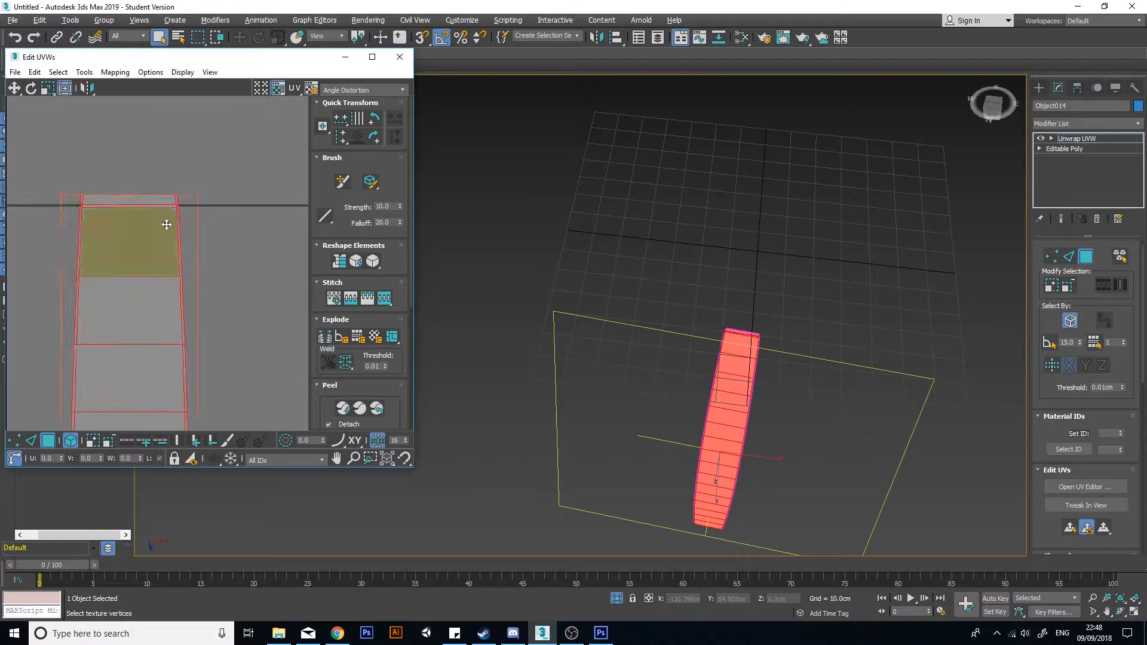
pyautogui.scroll(2, 172, 219)
pyautogui.keyDown('alt'); pyautogui.moveTo(728, 344); pyautogui.dragTo(640, 331, button='middle'); pyautogui.keyUp('alt')
pyautogui.scroll(-1, 640, 331)
pyautogui.scroll(15, 730, 310)
pyautogui.click(662, 332)
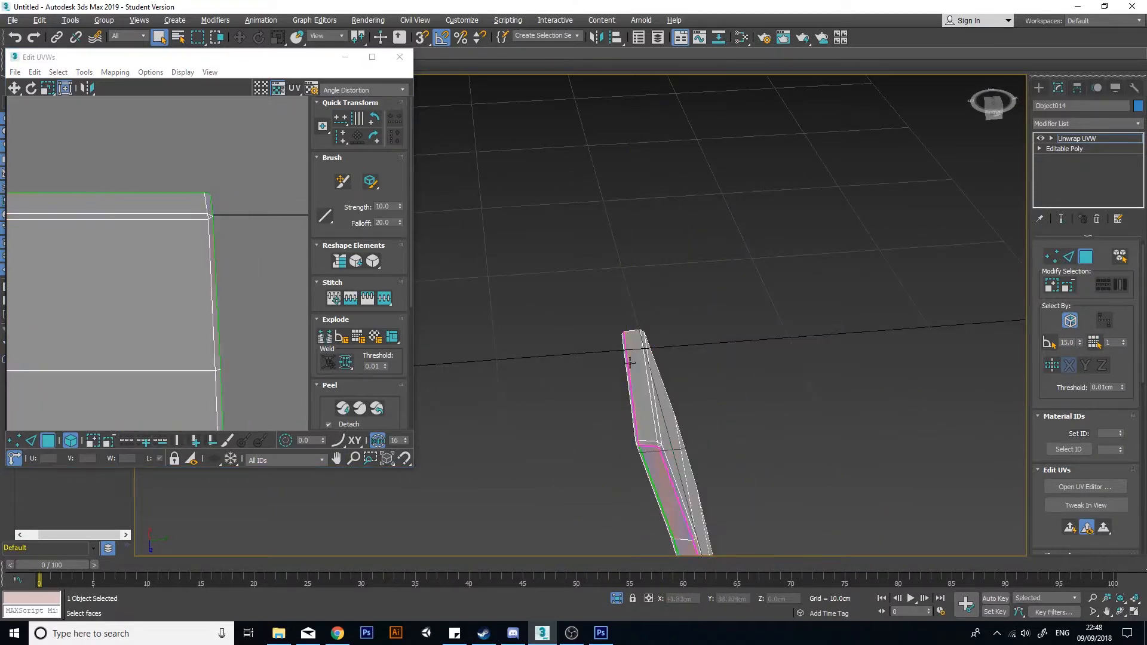
pyautogui.scroll(6, 639, 402)
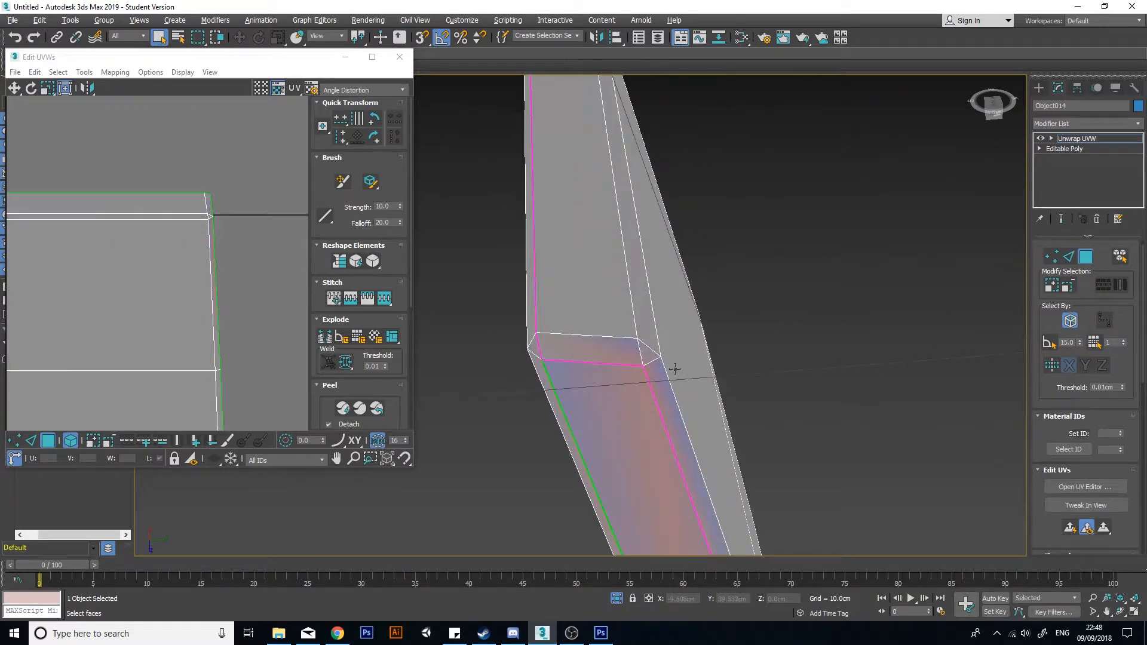
pyautogui.moveTo(140, 254); pyautogui.dragTo(135, 245, button='middle')
pyautogui.scroll(-2, 135, 245)
pyautogui.click(177, 234)
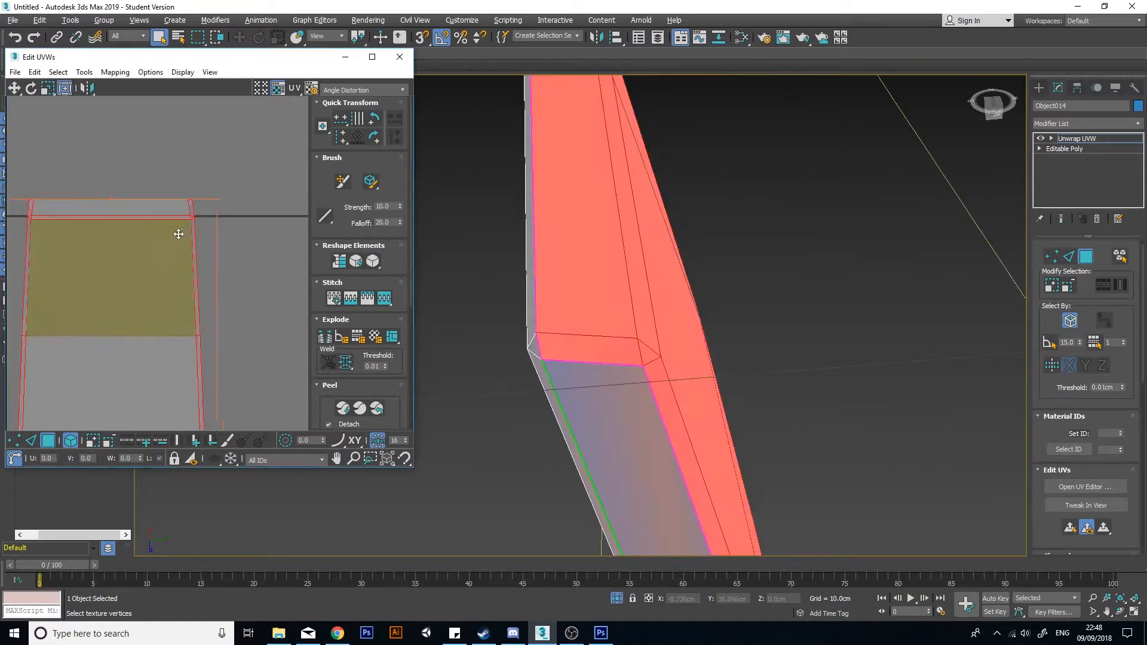
pyautogui.click(752, 381)
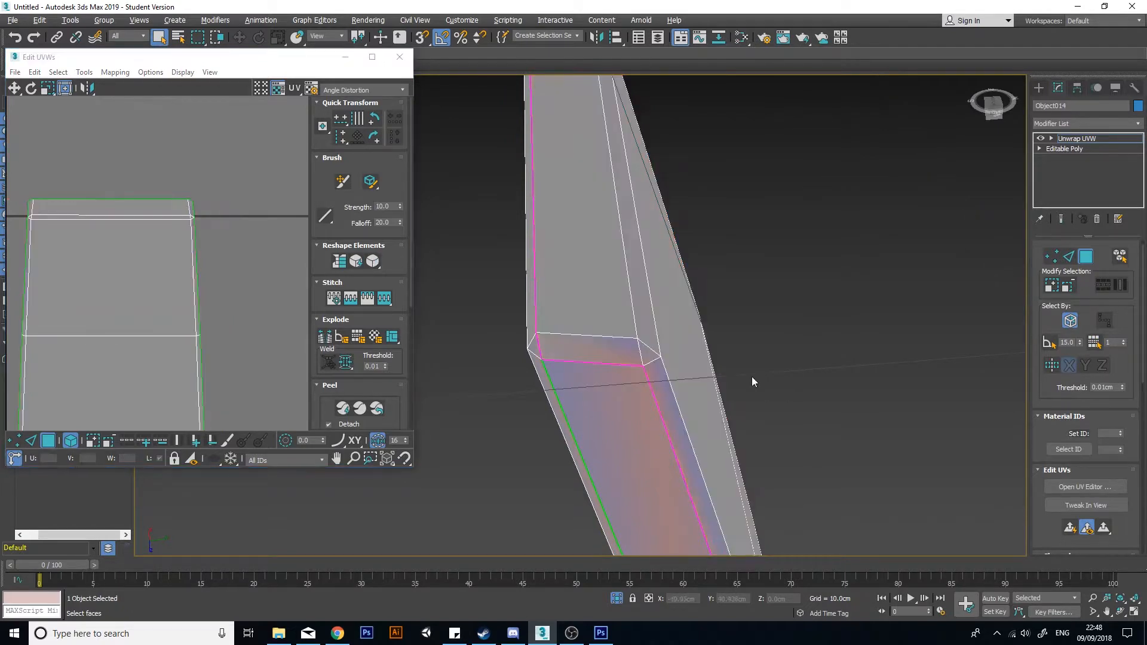
# Step: Break the UVs along the short edges at two chamfered corners of the stave's end cap
pyautogui.click(1071, 258)
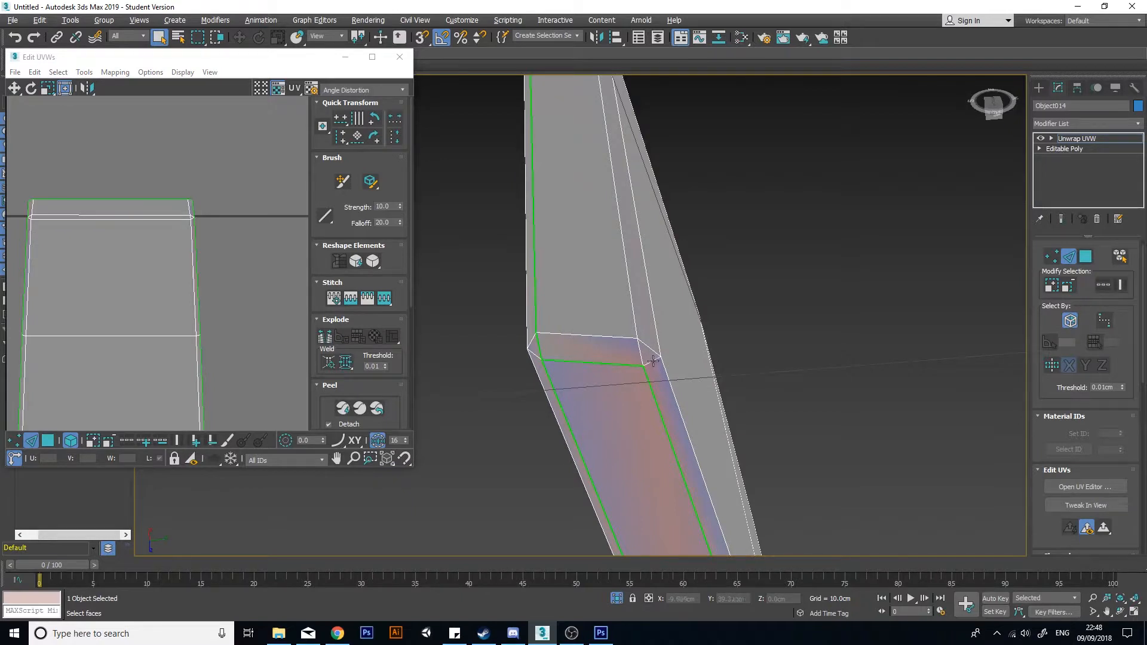
pyautogui.click(324, 336)
pyautogui.keyDown('alt'); pyautogui.moveTo(890, 268); pyautogui.dragTo(966, 276, button='middle'); pyautogui.keyUp('alt')
pyautogui.scroll(-3, 966, 276)
pyautogui.moveTo(956, 371); pyautogui.dragTo(514, 357, button='middle')
pyautogui.scroll(4, 799, 297)
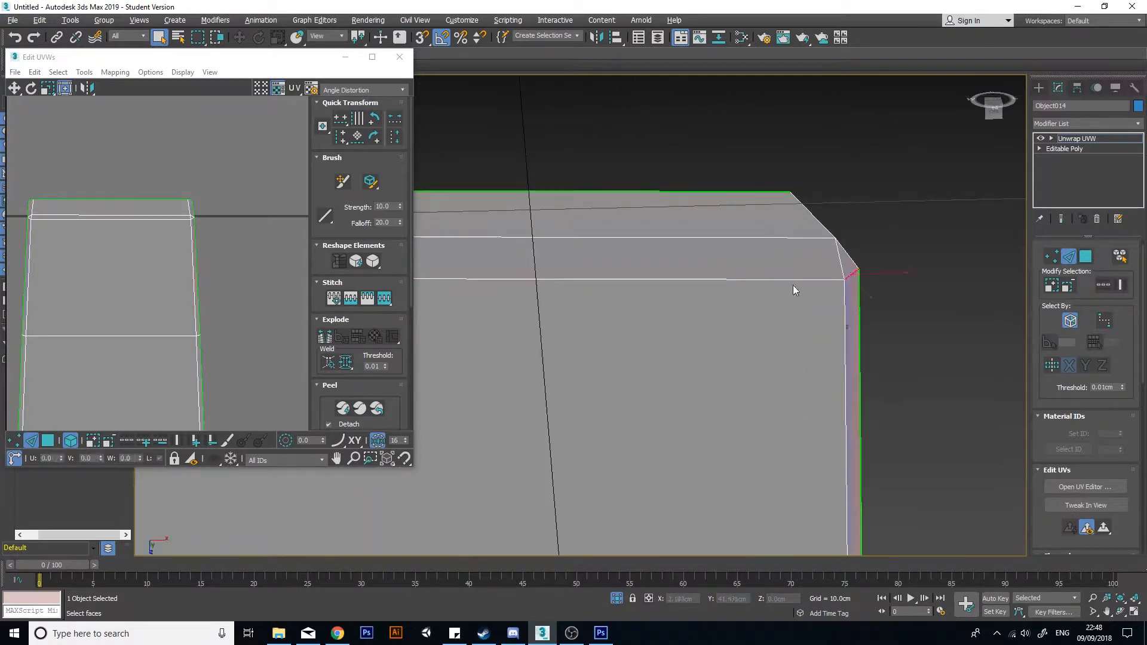
pyautogui.click(328, 336)
# Step: Select the narrow bevel strip beside the stave's end cap to locate it in the UV layout, then clear the selection
pyautogui.moveTo(643, 320); pyautogui.dragTo(724, 307, button='middle')
pyautogui.scroll(-4, 198, 292)
pyautogui.scroll(-5, 209, 312)
pyautogui.moveTo(216, 342); pyautogui.dragTo(225, 221, button='middle')
pyautogui.scroll(-2, 210, 229)
pyautogui.scroll(4, 215, 260)
pyautogui.press('3')
pyautogui.click(586, 246)
pyautogui.scroll(-2, 224, 221)
pyautogui.scroll(8, 137, 360)
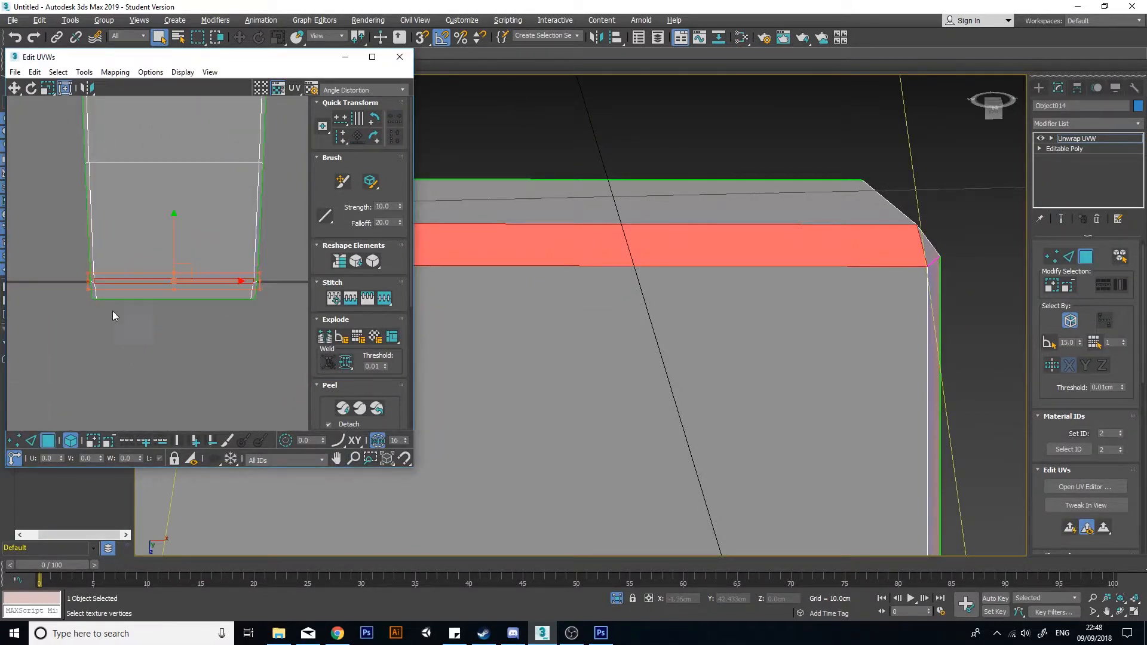
pyautogui.click(50, 271)
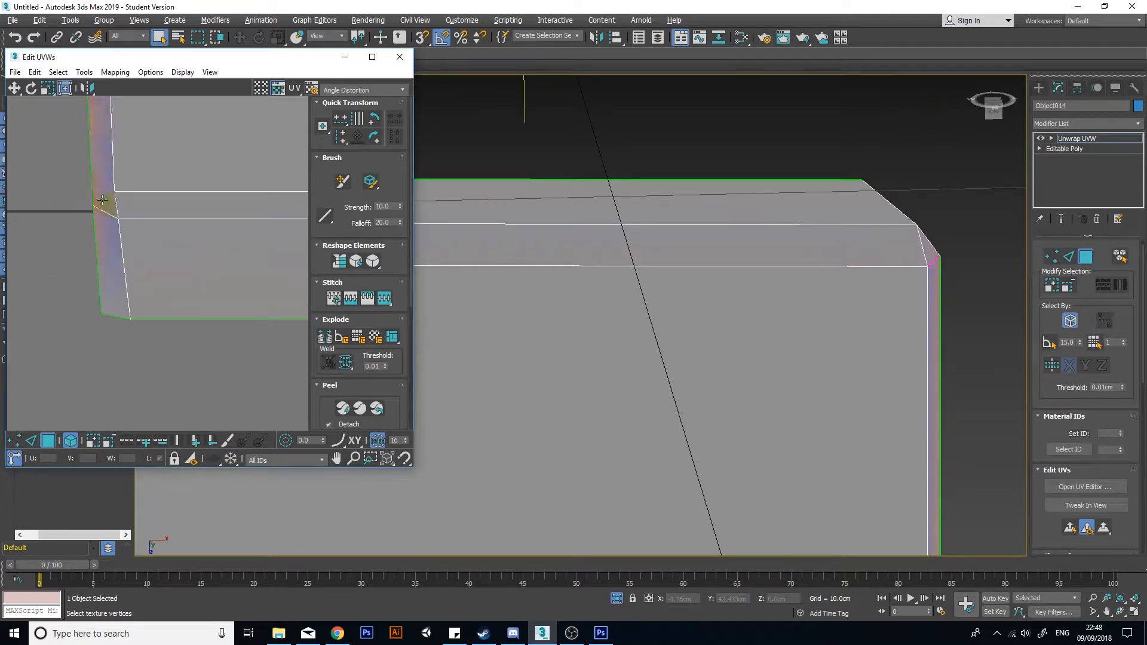
# Step: Select the entire wide-face shell, relax its UVs, and check the opened chamfer corner
pyautogui.moveTo(110, 320); pyautogui.dragTo(52, 421, button='middle')
pyautogui.scroll(-1, 53, 421)
pyautogui.click(69, 442)
pyautogui.scroll(-2, 82, 370)
pyautogui.moveTo(342, 227); pyautogui.dragTo(340, 229)
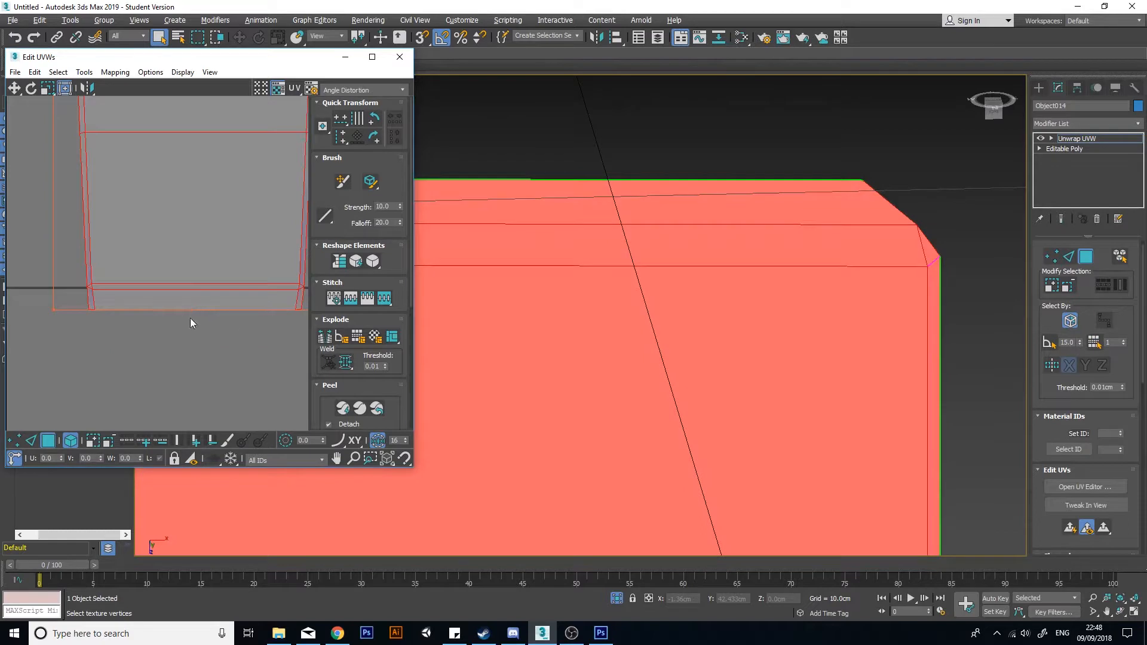
pyautogui.moveTo(192, 323); pyautogui.dragTo(315, 272, button='middle')
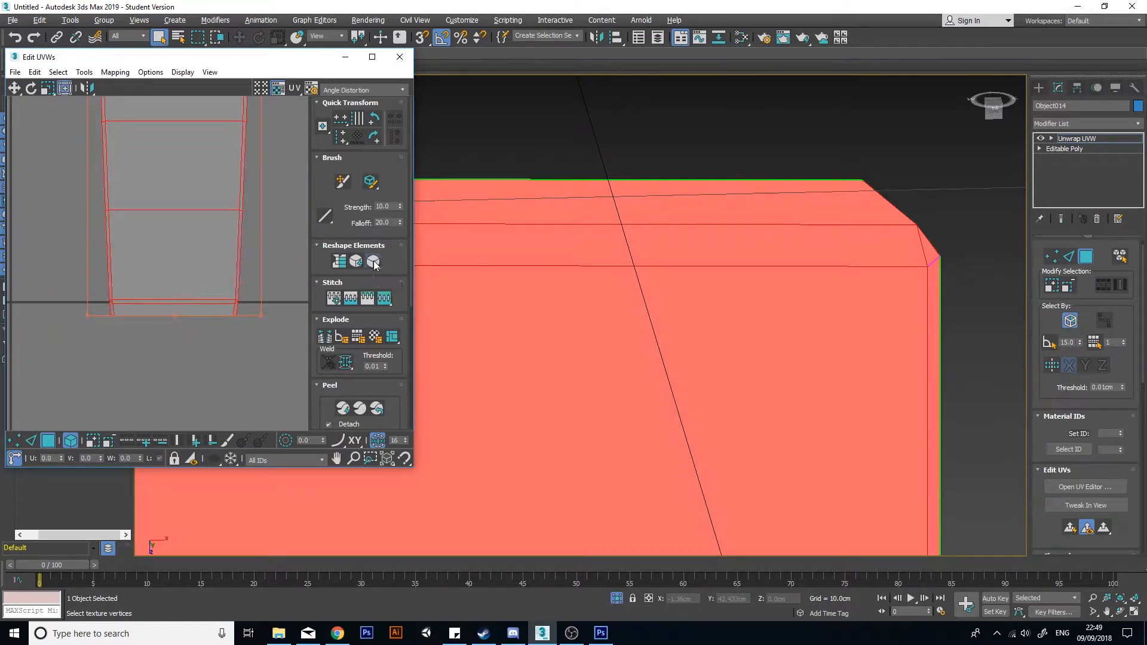
pyautogui.scroll(5, 237, 317)
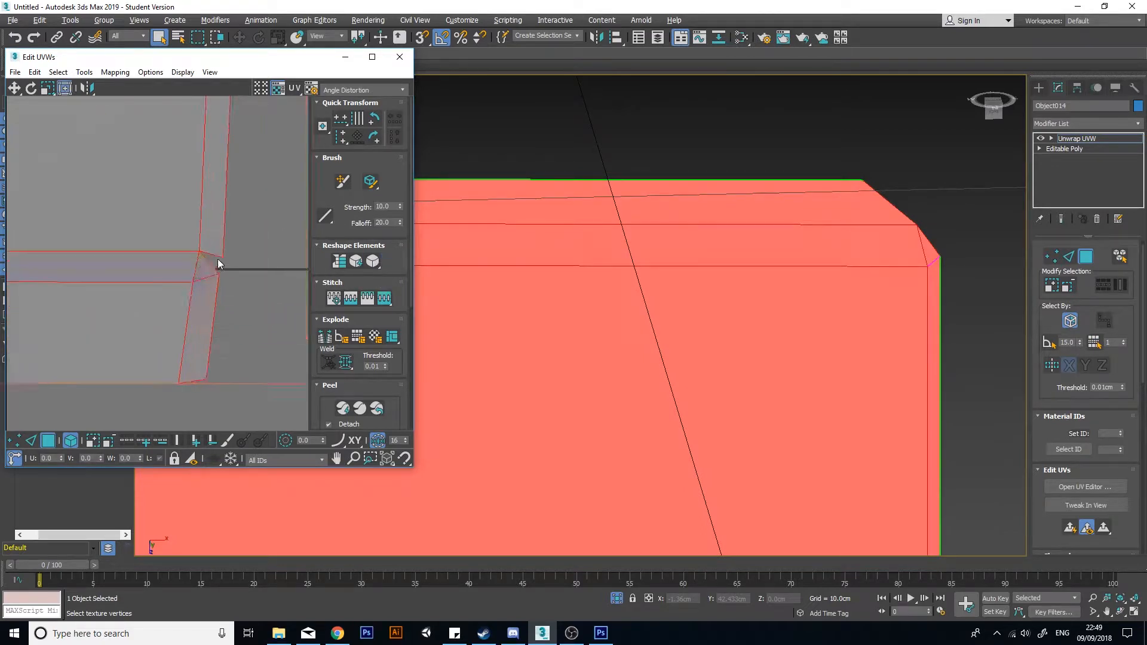
pyautogui.scroll(-3, 198, 298)
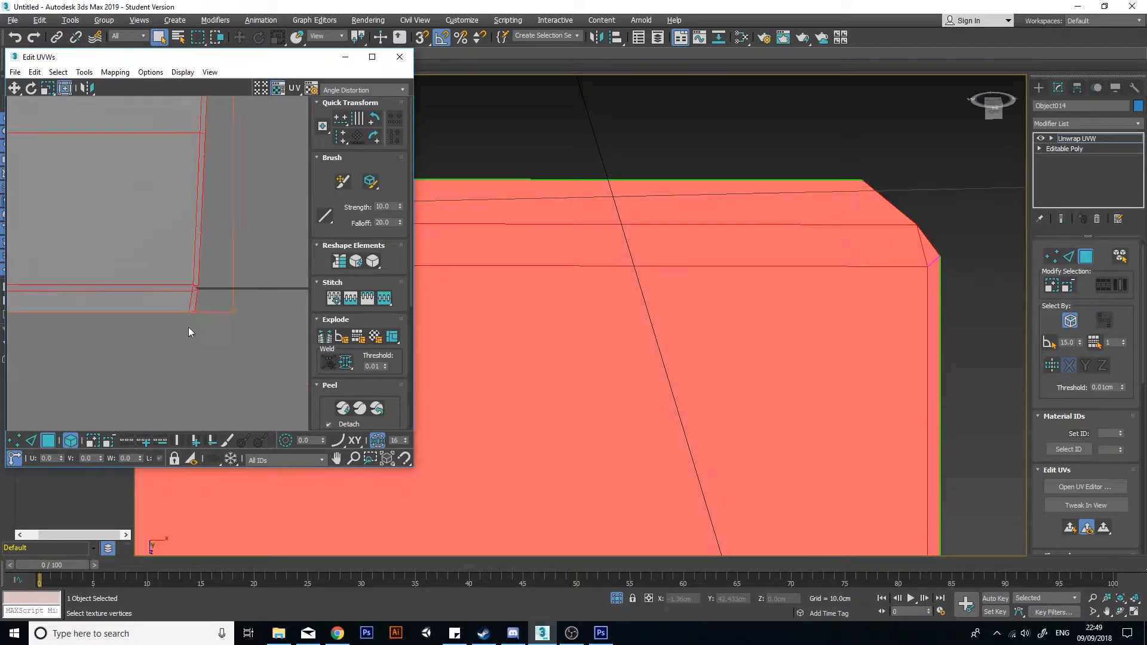
pyautogui.click(191, 320)
# Step: Break the UVs along the short chamfer edge at one corner of the stave's bottom end
pyautogui.moveTo(201, 286); pyautogui.dragTo(187, 316, button='middle')
pyautogui.scroll(-3, 187, 315)
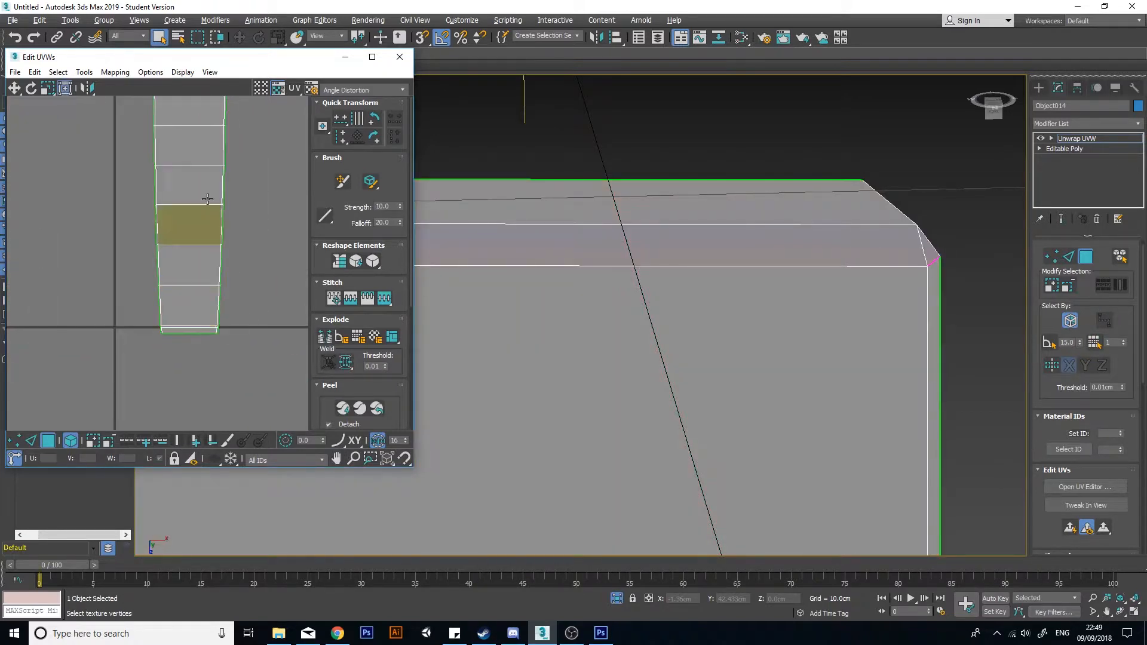
pyautogui.scroll(-5, 777, 371)
pyautogui.moveTo(715, 305)
pyautogui.keyDown('alt'); pyautogui.mouseDown(button='middle')
pyautogui.moveTo(733, 428)
pyautogui.moveTo(729, 326)
pyautogui.moveTo(701, 321)
pyautogui.mouseUp(button='middle'); pyautogui.keyUp('alt')
pyautogui.moveTo(582, 285); pyautogui.dragTo(629, 409, button='middle')
pyautogui.scroll(5, 605, 385)
pyautogui.click(1069, 257)
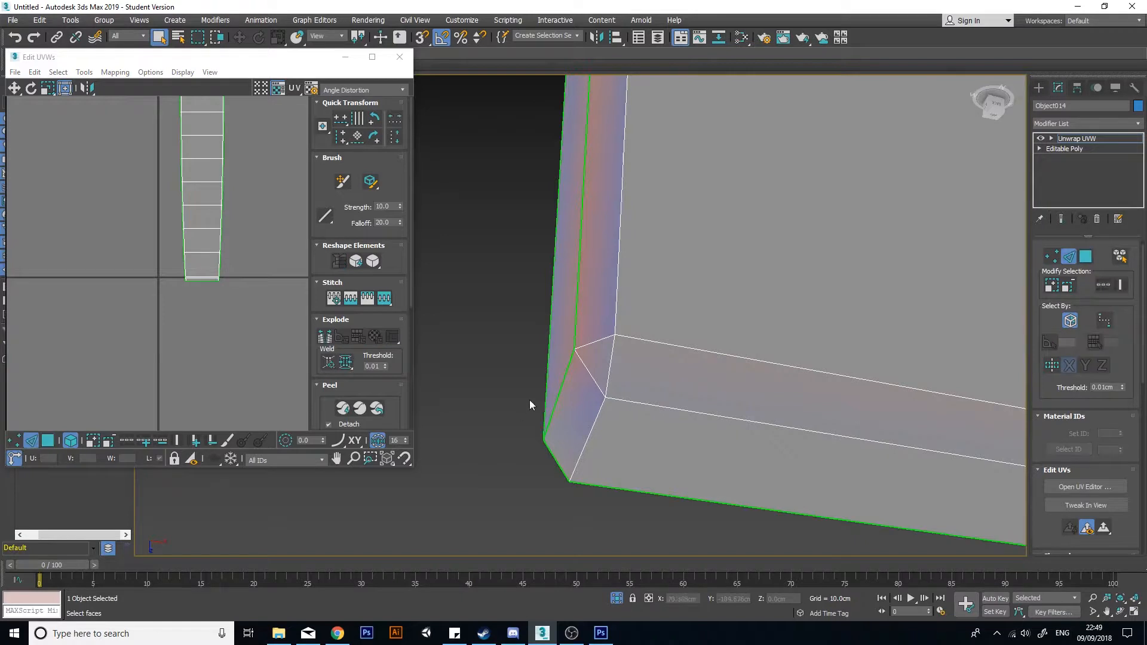
pyautogui.click(598, 346)
# Step: Break the UVs along the matching chamfer edge at the opposite corner of the bottom end, and clear the edge selection
pyautogui.keyDown('alt'); pyautogui.moveTo(763, 419); pyautogui.dragTo(700, 435, button='middle'); pyautogui.keyUp('alt')
pyautogui.scroll(-2, 893, 405)
pyautogui.scroll(3, 700, 435)
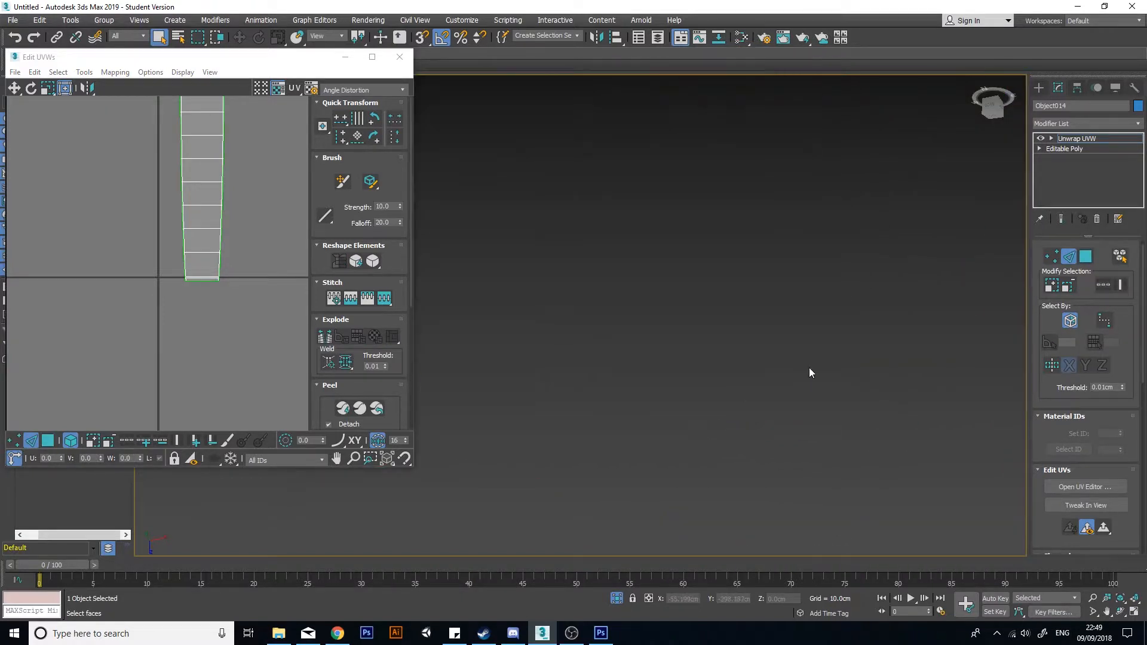
pyautogui.scroll(-3, 809, 372)
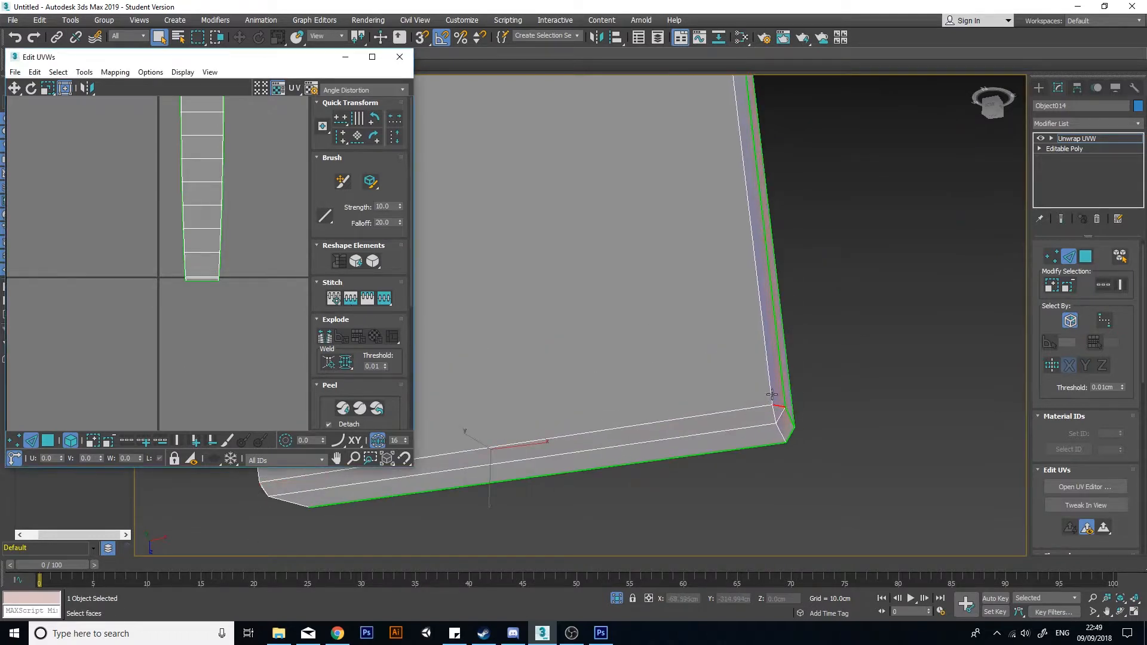
pyautogui.scroll(-2, 775, 391)
pyautogui.click(845, 383)
pyautogui.scroll(2, 777, 411)
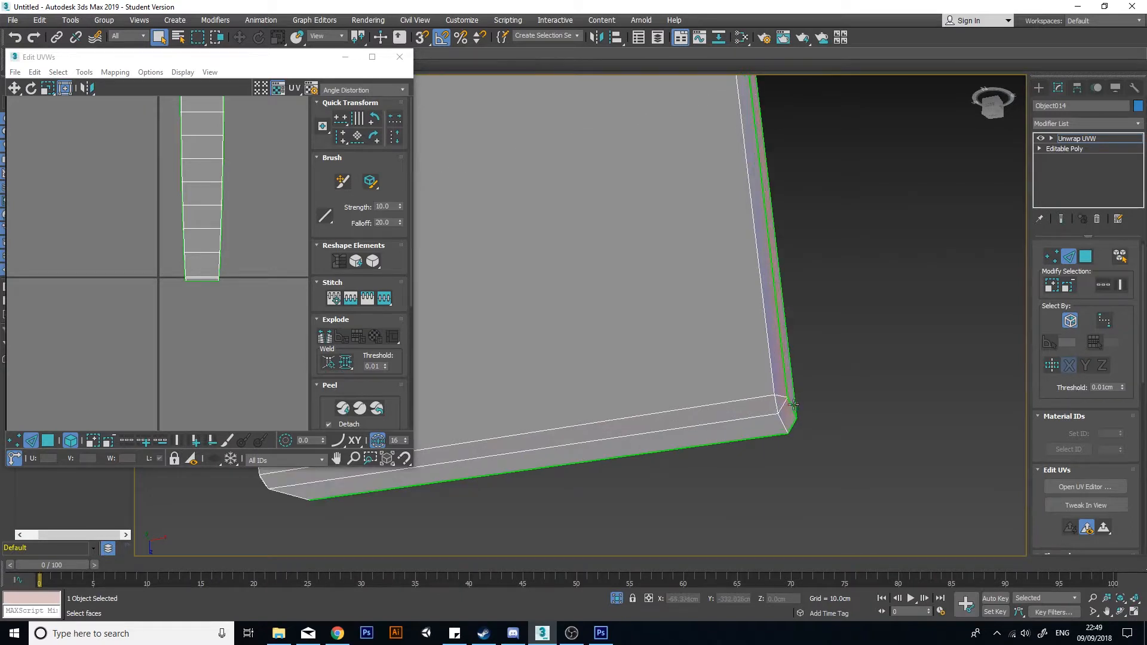
pyautogui.click(815, 358)
# Step: Relax the whole wide-face shell again with its bottom corners split, and compare it with the stave
pyautogui.click(47, 440)
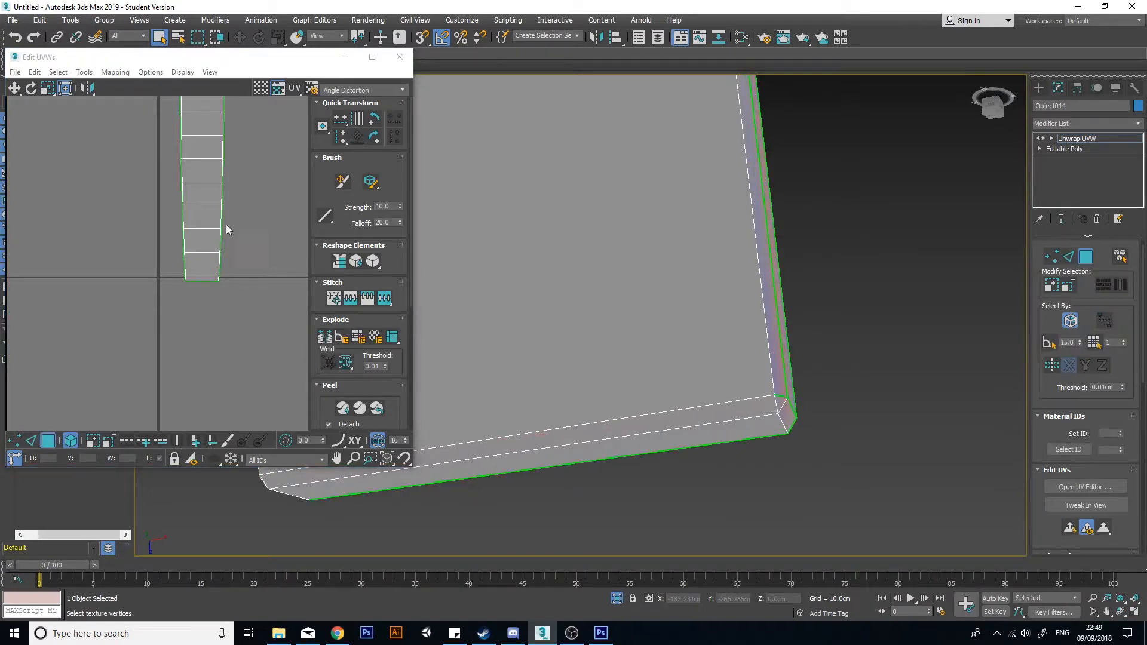
pyautogui.click(214, 201)
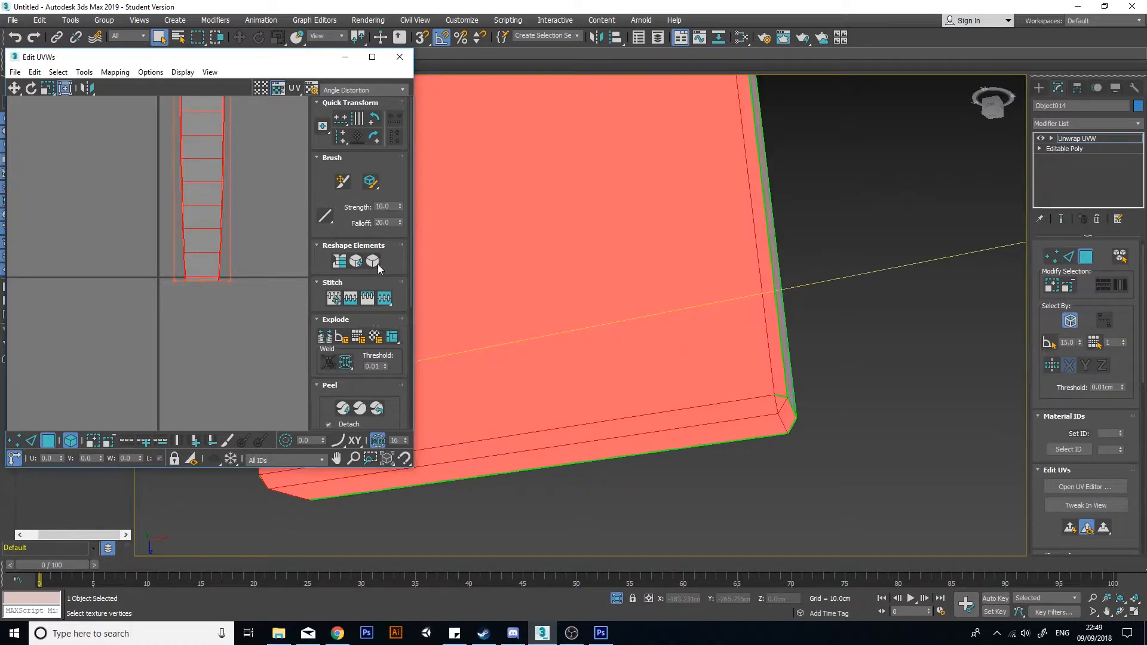
pyautogui.moveTo(227, 310); pyautogui.dragTo(192, 374, button='middle')
pyautogui.scroll(-5, 203, 398)
pyautogui.moveTo(764, 292); pyautogui.dragTo(764, 318, button='middle')
pyautogui.scroll(-5, 764, 318)
pyautogui.keyDown('alt'); pyautogui.moveTo(799, 281); pyautogui.dragTo(686, 325, button='middle'); pyautogui.keyUp('alt')
pyautogui.scroll(4, 219, 308)
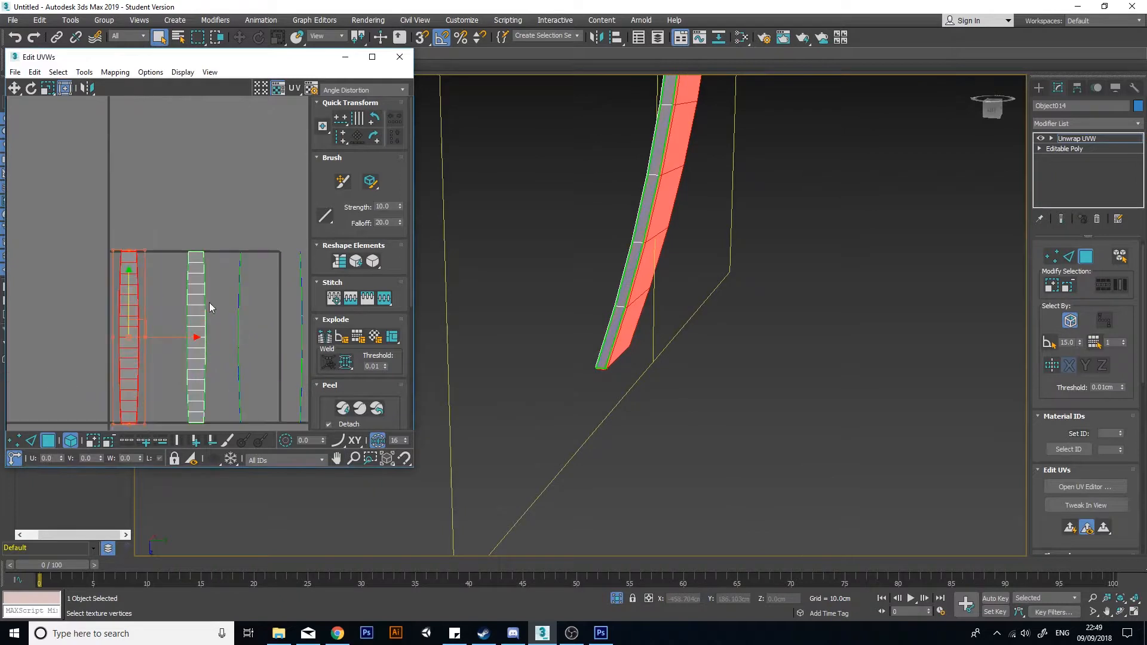
# Step: Select both thin side shells and apply Straighten Selection to them
pyautogui.click(250, 338)
pyautogui.scroll(-3, 213, 316)
pyautogui.click(339, 261)
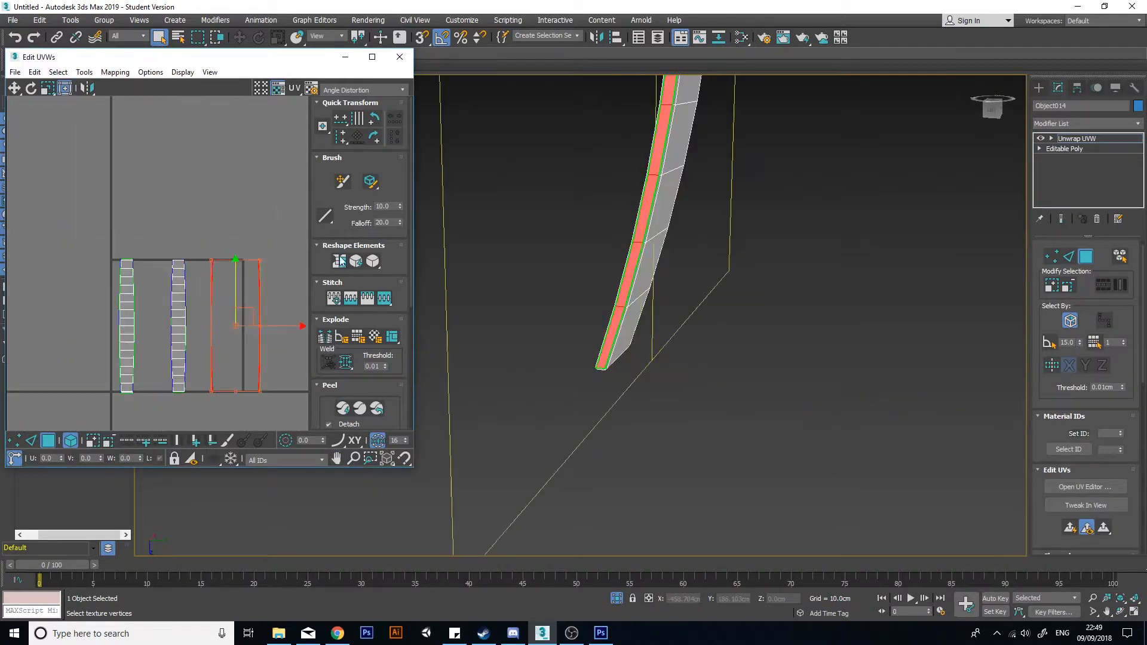
pyautogui.click(234, 326)
pyautogui.scroll(3, 227, 344)
pyautogui.scroll(-2, 218, 336)
# Step: Move the two thin side shells next to the first wide-face shell, one along each of its long edges
pyautogui.click(205, 335)
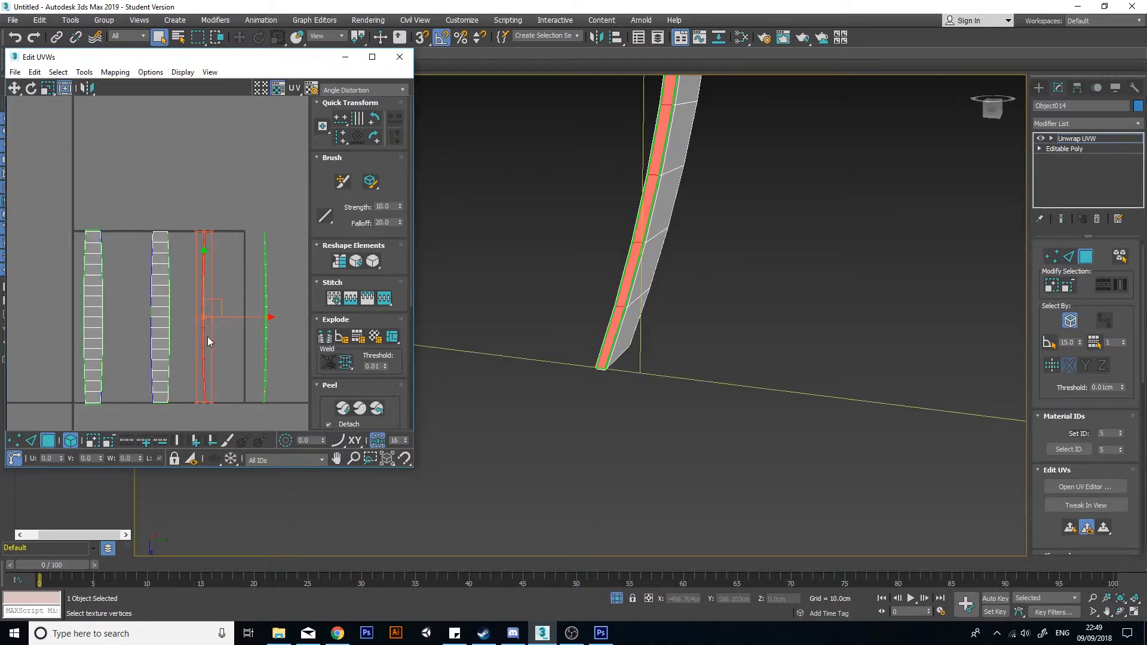
pyautogui.scroll(1, 209, 334)
pyautogui.moveTo(239, 317); pyautogui.dragTo(113, 316)
pyautogui.scroll(-2, 170, 309)
pyautogui.click(250, 310)
pyautogui.moveTo(279, 313); pyautogui.dragTo(89, 326)
pyautogui.scroll(2, 94, 254)
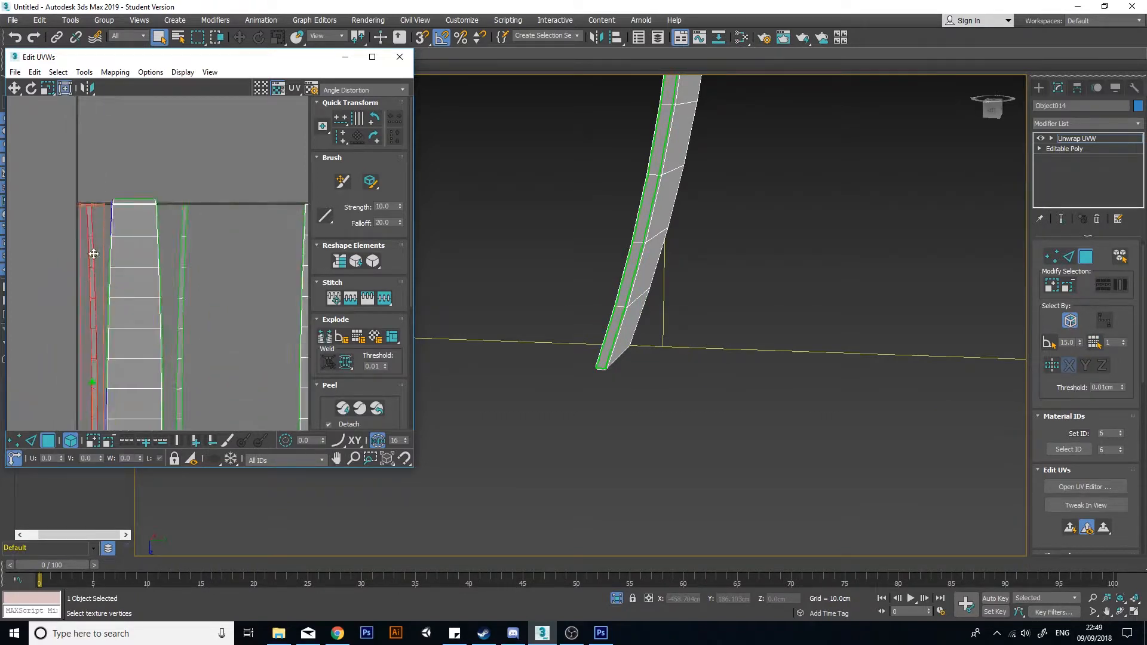
pyautogui.scroll(3, 93, 254)
pyautogui.click(77, 328)
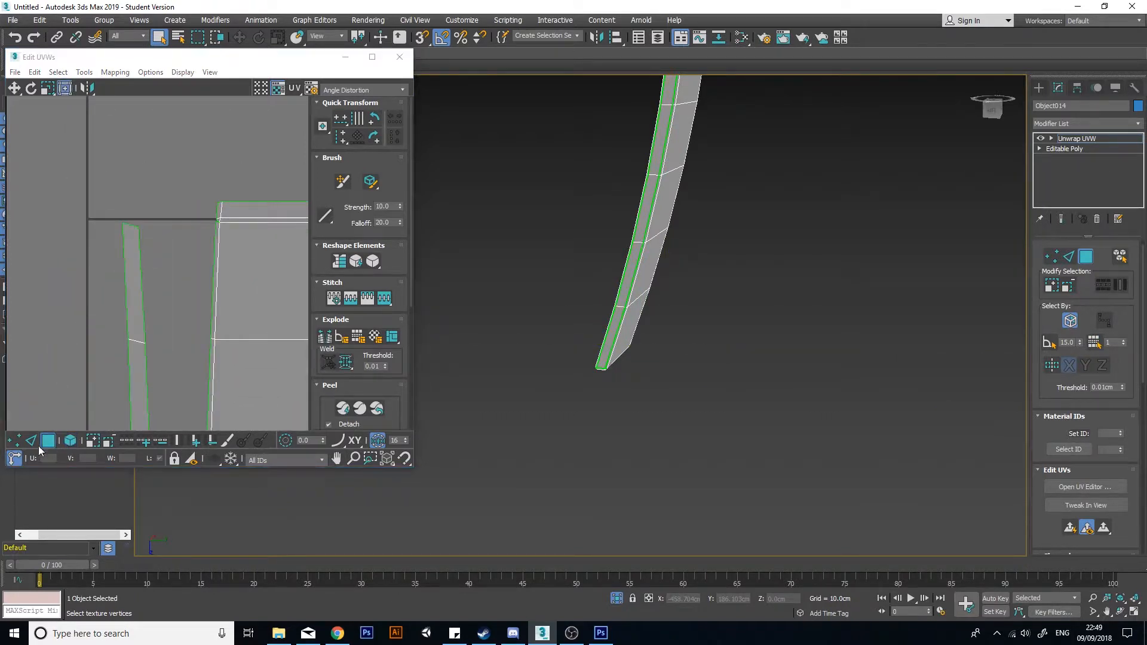
# Step: Select the long edge shared by the wide-face shell and its adjacent thin side shell, and stitch them together
pyautogui.click(33, 443)
pyautogui.moveTo(211, 272); pyautogui.dragTo(215, 283)
pyautogui.click(141, 294)
pyautogui.click(336, 299)
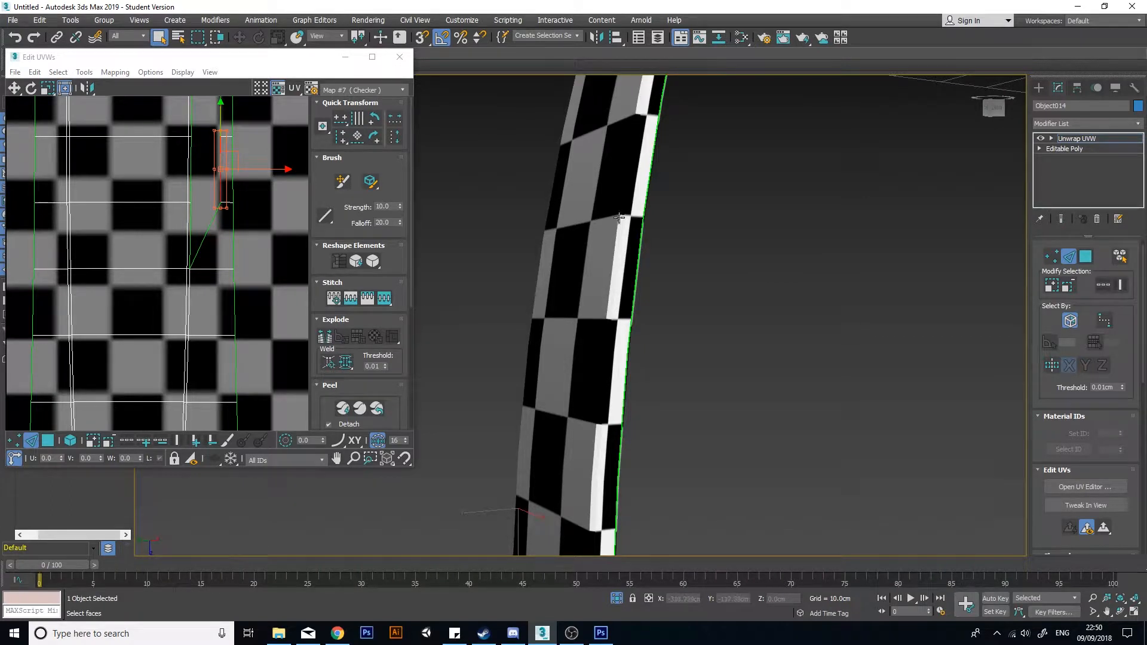
# Step: Examine the checker pattern along the stave's side seam to find the edges that are still unstitched
pyautogui.moveTo(144, 263); pyautogui.dragTo(189, 275, button='middle')
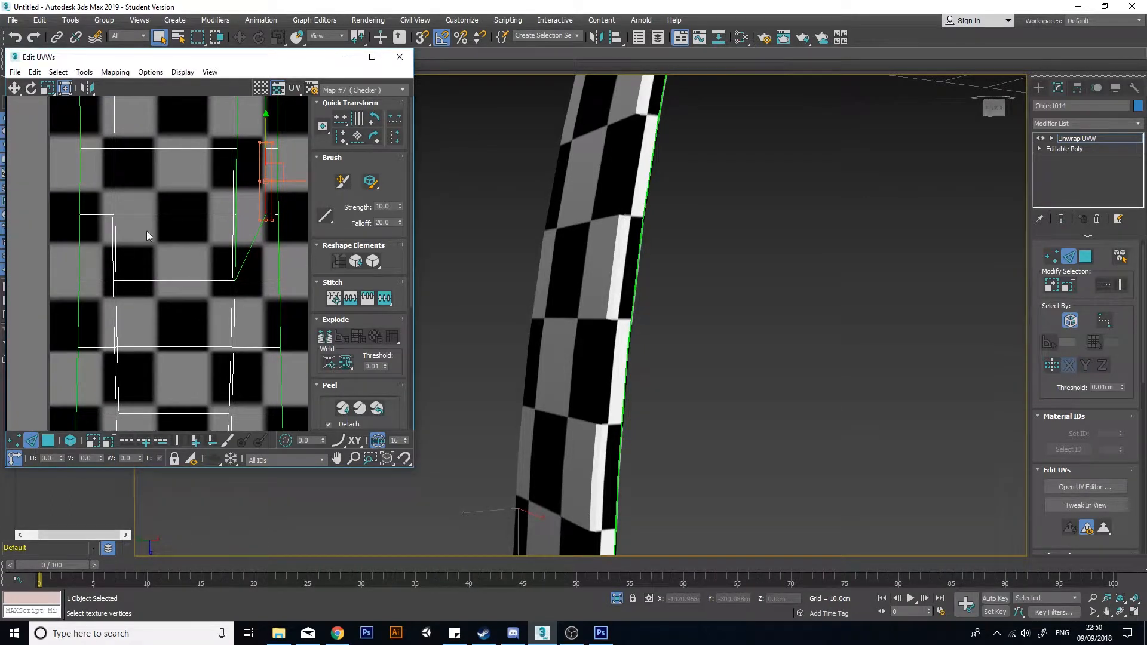
pyautogui.keyDown('alt'); pyautogui.moveTo(586, 275); pyautogui.dragTo(597, 205, button='middle'); pyautogui.keyUp('alt')
pyautogui.keyDown('alt'); pyautogui.moveTo(603, 419); pyautogui.dragTo(617, 379, button='middle'); pyautogui.keyUp('alt')
pyautogui.scroll(4, 607, 371)
pyautogui.scroll(2, 606, 371)
pyautogui.scroll(2, 601, 367)
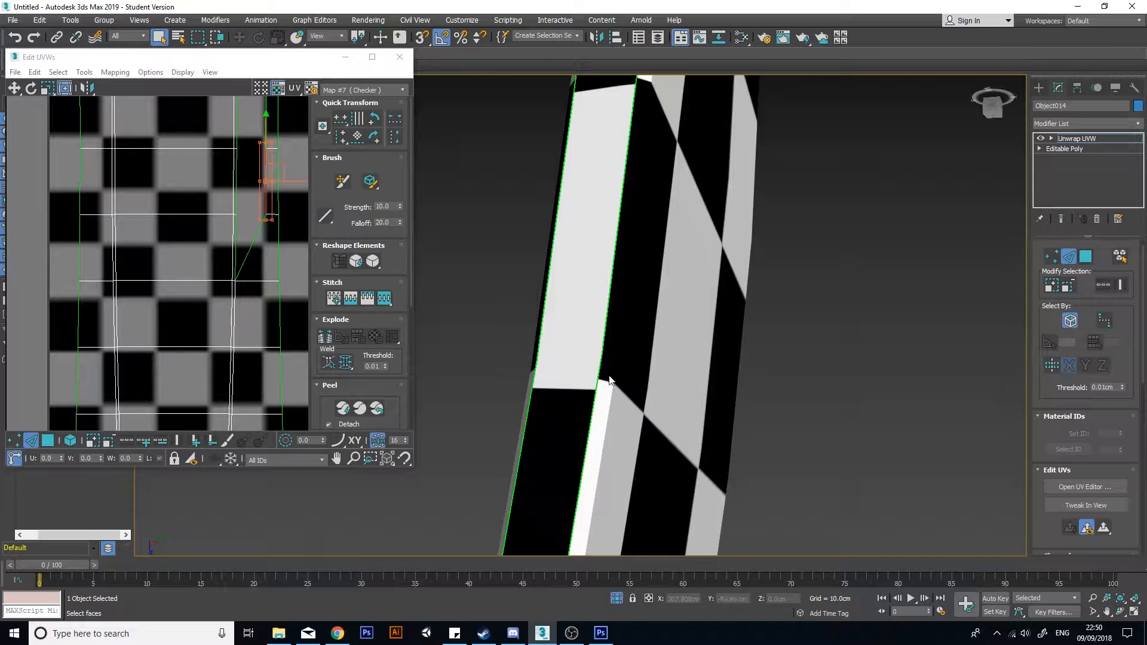
pyautogui.scroll(-5, 595, 436)
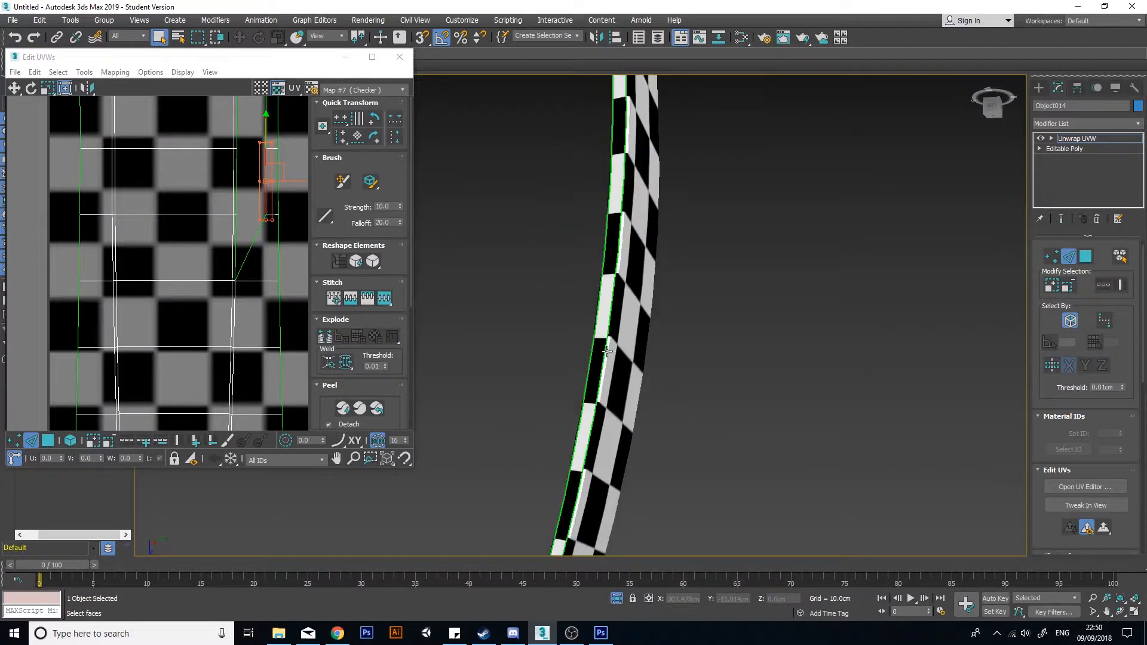
pyautogui.scroll(4, 549, 275)
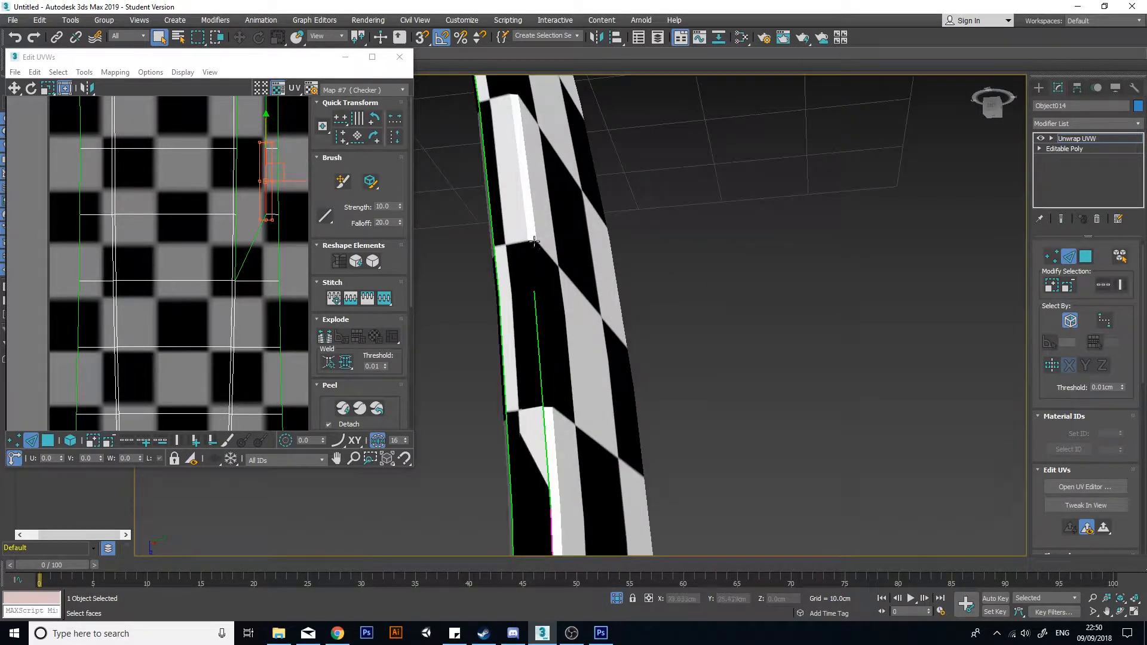
pyautogui.moveTo(562, 404); pyautogui.dragTo(563, 295, button='middle')
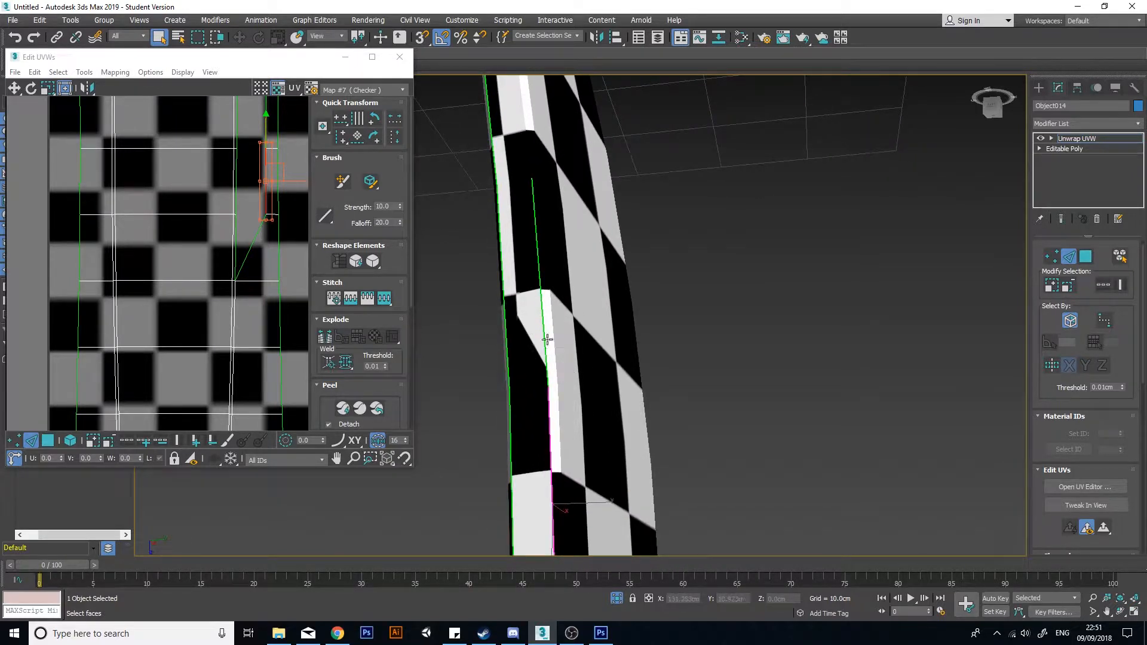
# Step: Stitch the remaining edge segments of the thin side to the wide-face shell one by one, up to the shell's top end
pyautogui.moveTo(232, 224); pyautogui.dragTo(222, 284, button='middle')
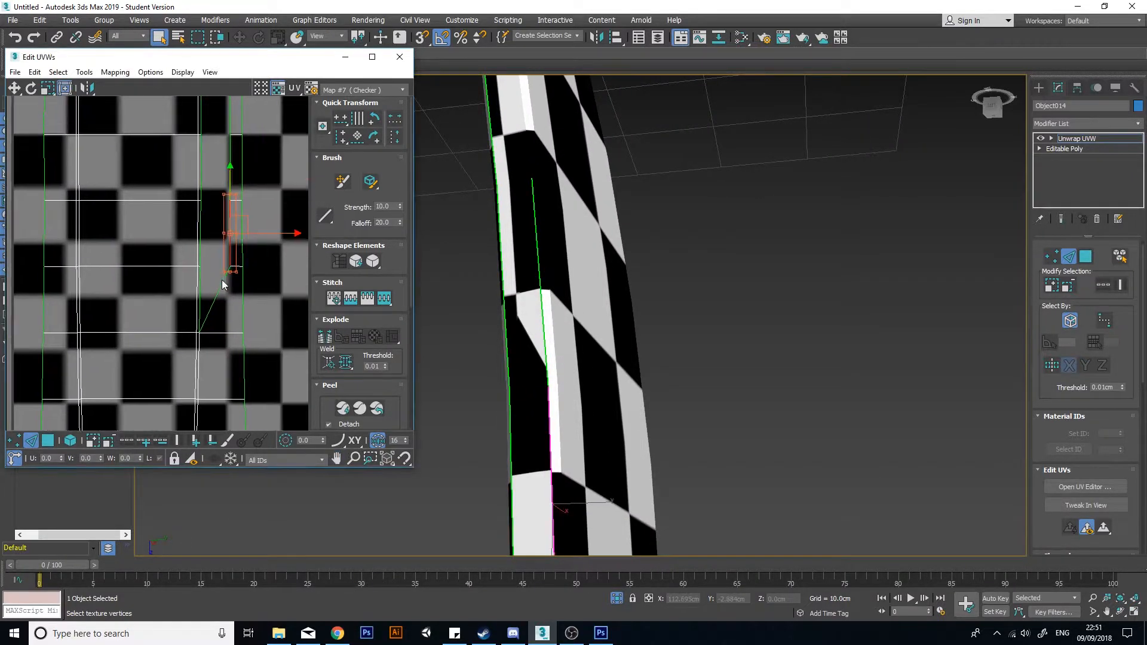
pyautogui.click(333, 302)
pyautogui.moveTo(229, 153); pyautogui.dragTo(202, 306, button='middle')
pyautogui.click(203, 253)
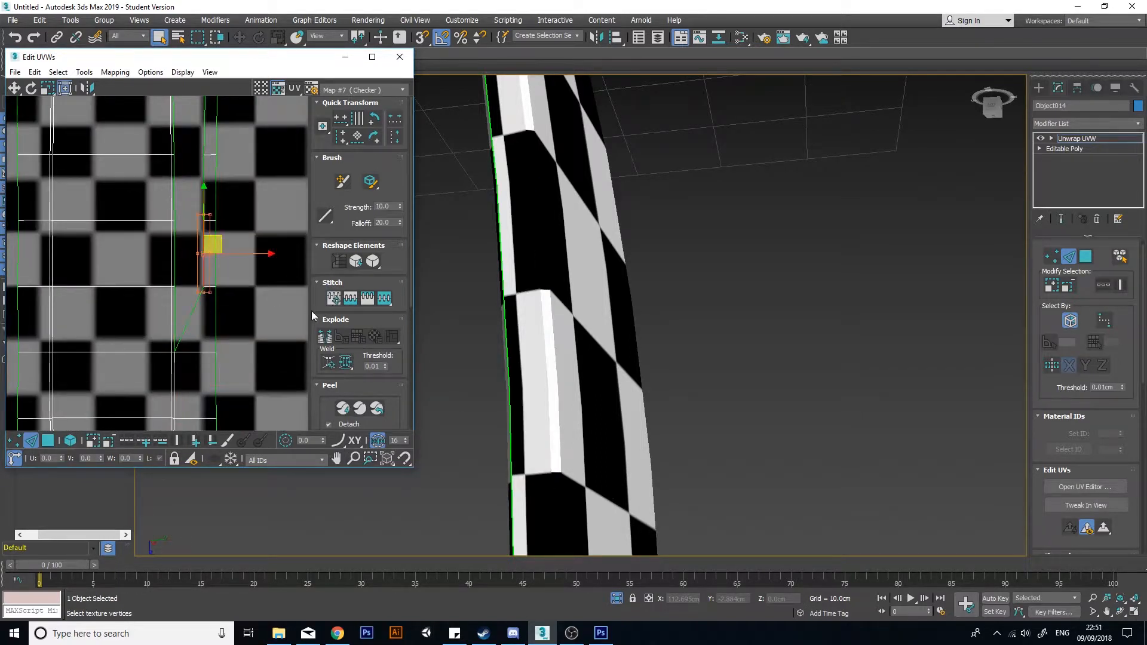
pyautogui.click(332, 299)
pyautogui.moveTo(215, 190); pyautogui.dragTo(202, 287, button='middle')
pyautogui.click(191, 213)
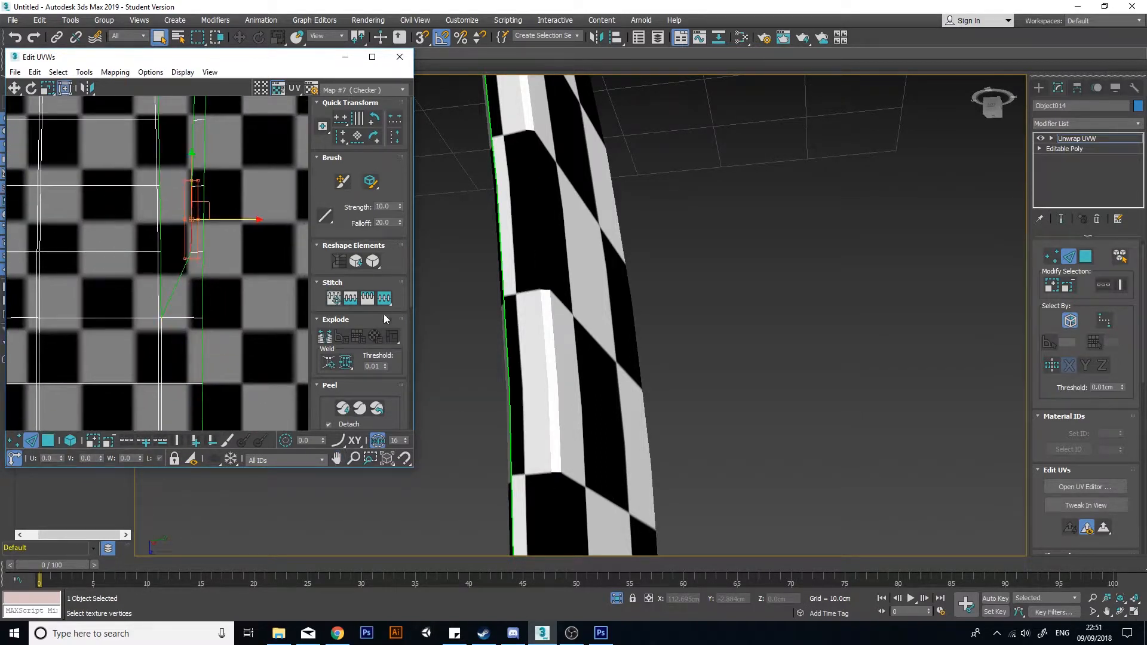
pyautogui.click(338, 302)
pyautogui.moveTo(243, 218); pyautogui.dragTo(184, 244, button='middle')
pyautogui.moveTo(194, 228); pyautogui.dragTo(197, 227)
pyautogui.click(332, 298)
pyautogui.moveTo(180, 121); pyautogui.dragTo(186, 246, button='middle')
pyautogui.moveTo(210, 211); pyautogui.dragTo(210, 212)
pyautogui.click(338, 298)
pyautogui.click(182, 144)
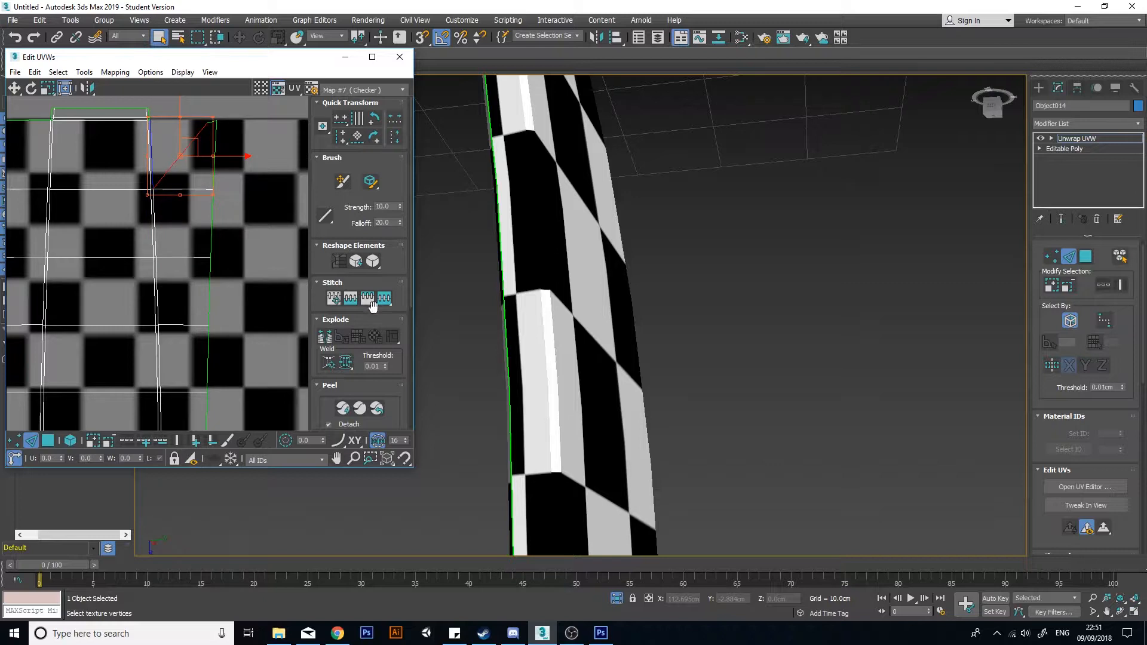
pyautogui.click(332, 298)
pyautogui.scroll(-3, 107, 291)
# Step: Select the whole combined shell, relax its UVs, and clear the selection
pyautogui.click(49, 441)
pyautogui.click(71, 440)
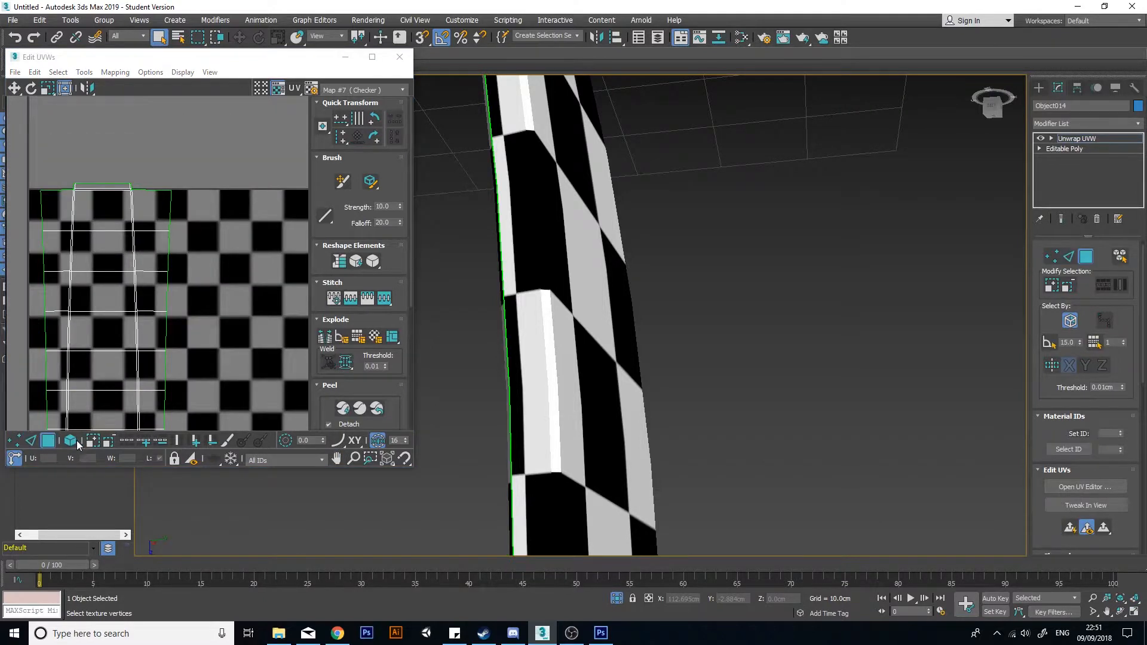
pyautogui.click(107, 328)
pyautogui.moveTo(275, 291); pyautogui.dragTo(290, 239, button='middle')
pyautogui.scroll(-3, 289, 239)
pyautogui.click(374, 263)
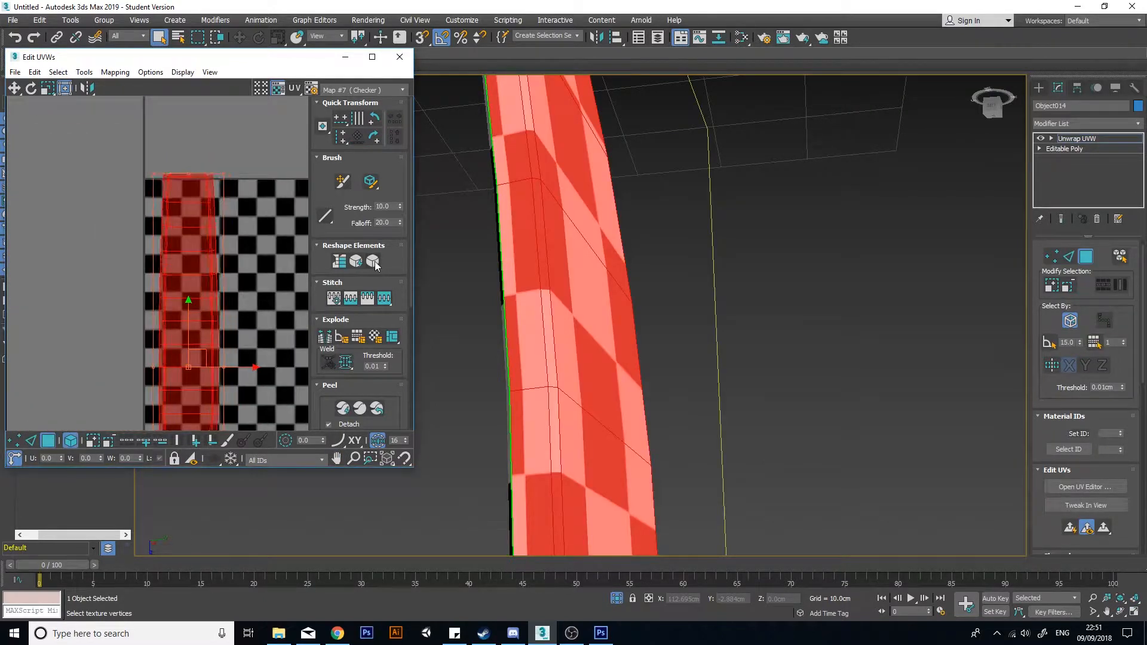
pyautogui.scroll(-3, 657, 328)
pyautogui.click(682, 453)
# Step: Inspect the checker pattern on the stave, selecting the second wide-face shell to see which side of the model it covers
pyautogui.keyDown('alt'); pyautogui.moveTo(658, 328); pyautogui.dragTo(634, 363, button='middle'); pyautogui.keyUp('alt')
pyautogui.moveTo(221, 316); pyautogui.dragTo(167, 293, button='middle')
pyautogui.scroll(-4, 167, 292)
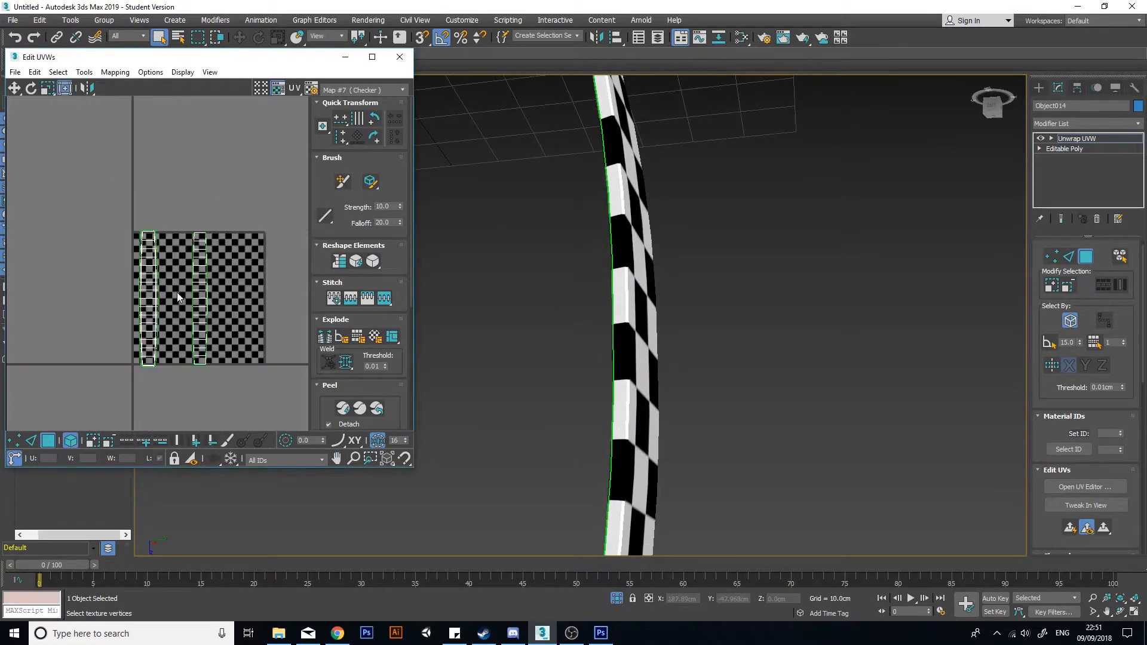
pyautogui.scroll(3, 241, 347)
pyautogui.click(200, 297)
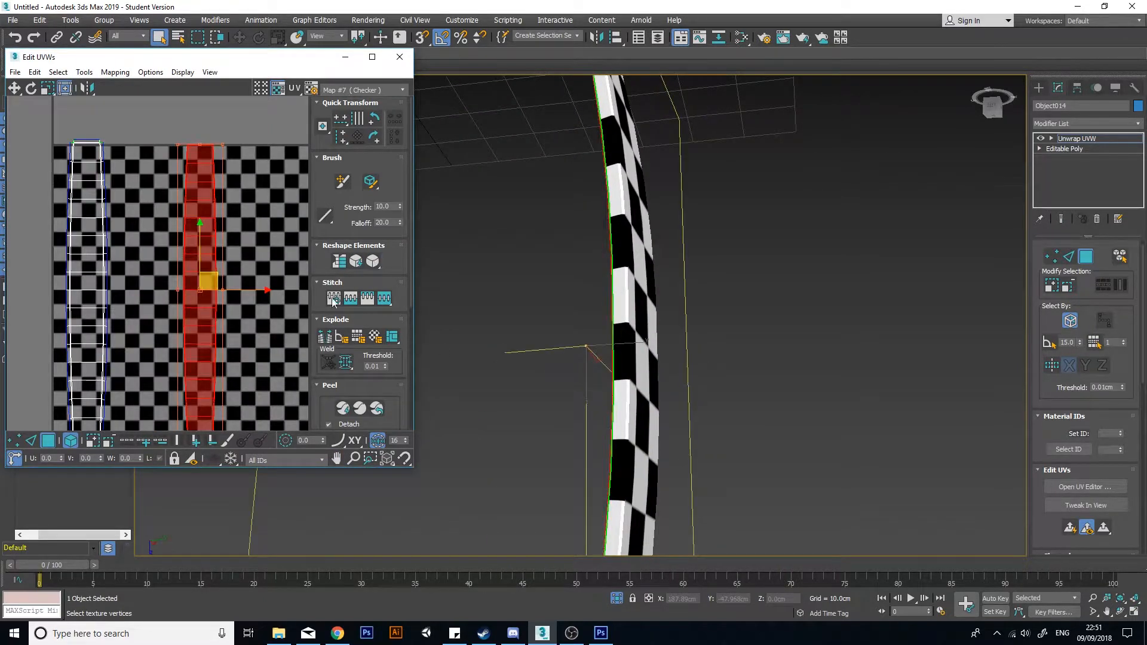
pyautogui.scroll(-4, 249, 336)
pyautogui.keyDown('alt'); pyautogui.moveTo(448, 371); pyautogui.dragTo(658, 346, button='middle'); pyautogui.keyUp('alt')
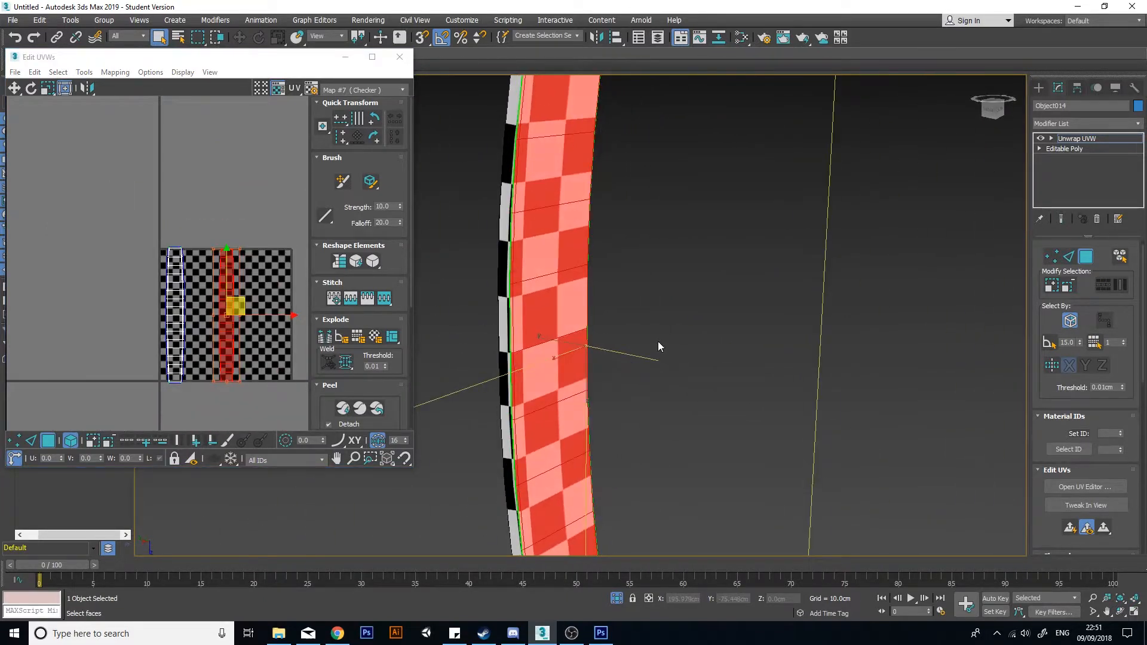
# Step: Clear the face selection, hide the mesh edges, and examine the checker pattern across the stave's wide and thin faces
pyautogui.click(658, 343)
pyautogui.press('F4')
pyautogui.scroll(4, 529, 257)
pyautogui.moveTo(590, 291); pyautogui.dragTo(642, 302, button='middle')
pyautogui.keyDown('alt'); pyautogui.moveTo(536, 235); pyautogui.dragTo(395, 323, button='middle'); pyautogui.keyUp('alt')
pyautogui.scroll(1, 228, 301)
pyautogui.moveTo(229, 301); pyautogui.dragTo(179, 264, button='middle')
pyautogui.scroll(2, 179, 263)
pyautogui.scroll(-3, 197, 270)
# Step: Close the UV editor and exit isolation to bring back the whole barrel
pyautogui.click(399, 57)
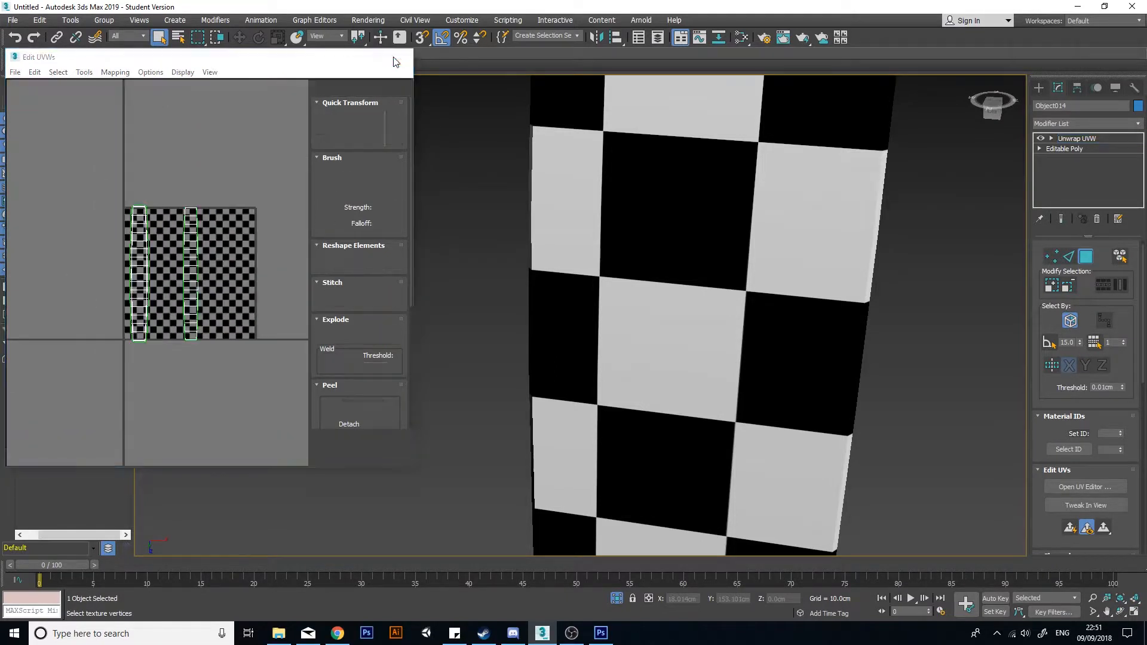
pyautogui.keyDown('alt'); pyautogui.moveTo(614, 217); pyautogui.dragTo(751, 265, button='middle'); pyautogui.keyUp('alt')
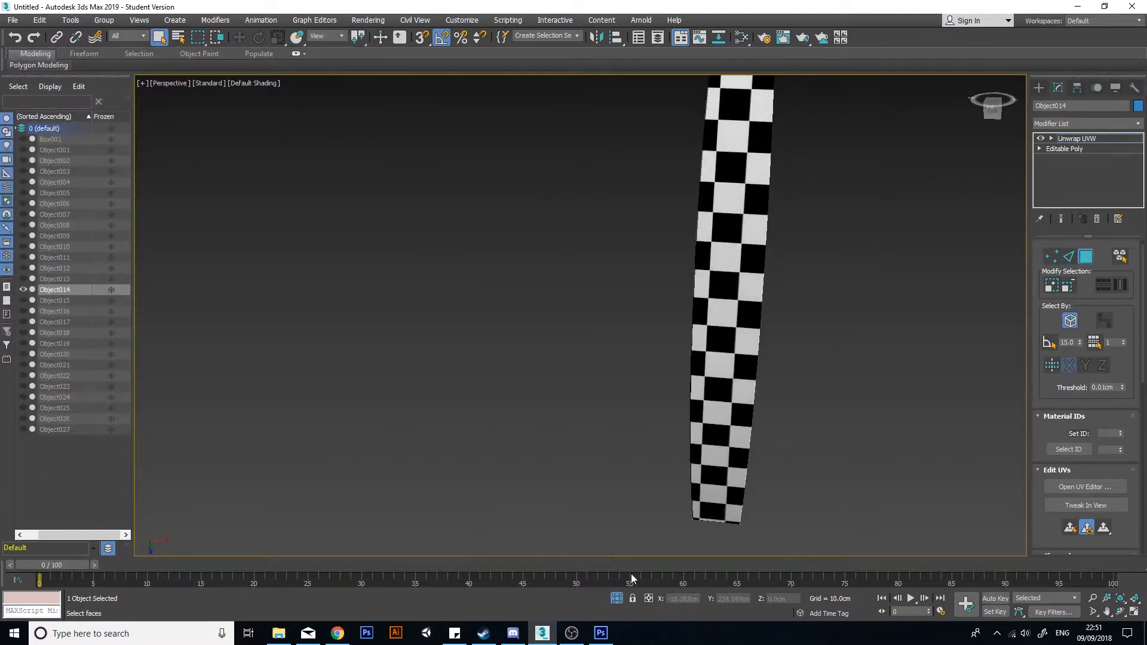
pyautogui.click(618, 598)
pyautogui.moveTo(704, 392)
pyautogui.keyDown('alt'); pyautogui.mouseDown(button='middle')
pyautogui.moveTo(720, 376)
pyautogui.moveTo(787, 378)
pyautogui.moveTo(680, 383)
pyautogui.moveTo(705, 395)
pyautogui.mouseUp(button='middle'); pyautogui.keyUp('alt')
# Step: Copy the finished stave's Unwrap UVW modifier and paste it as an instance onto the neighbouring stave, Object013
pyautogui.rightClick(1063, 141)
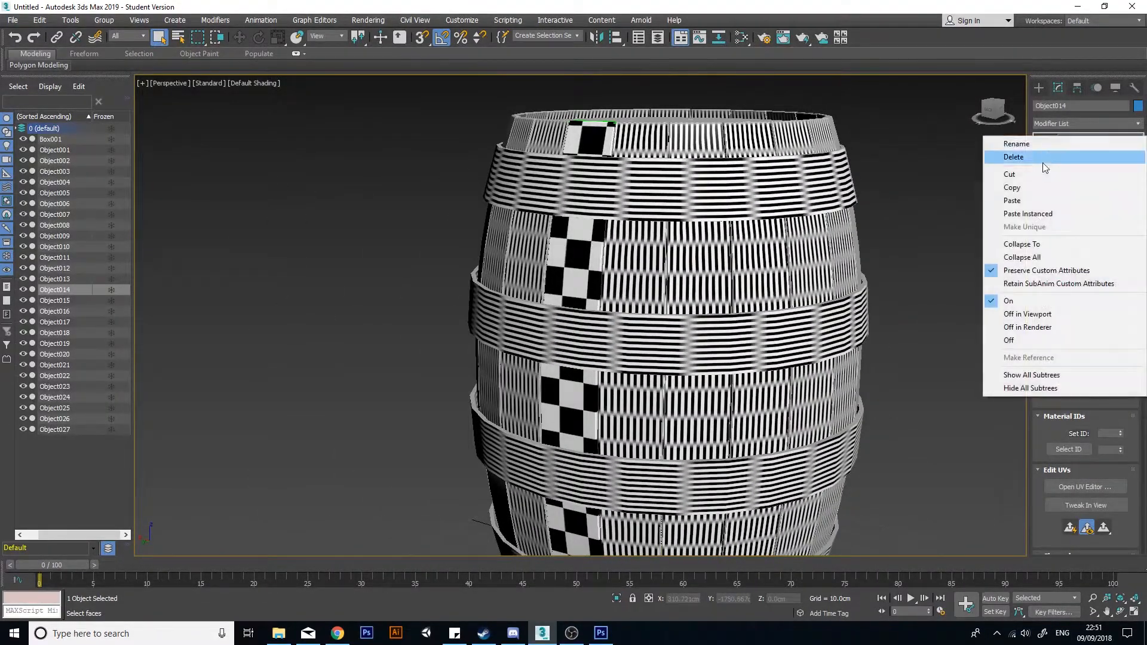
pyautogui.click(1047, 187)
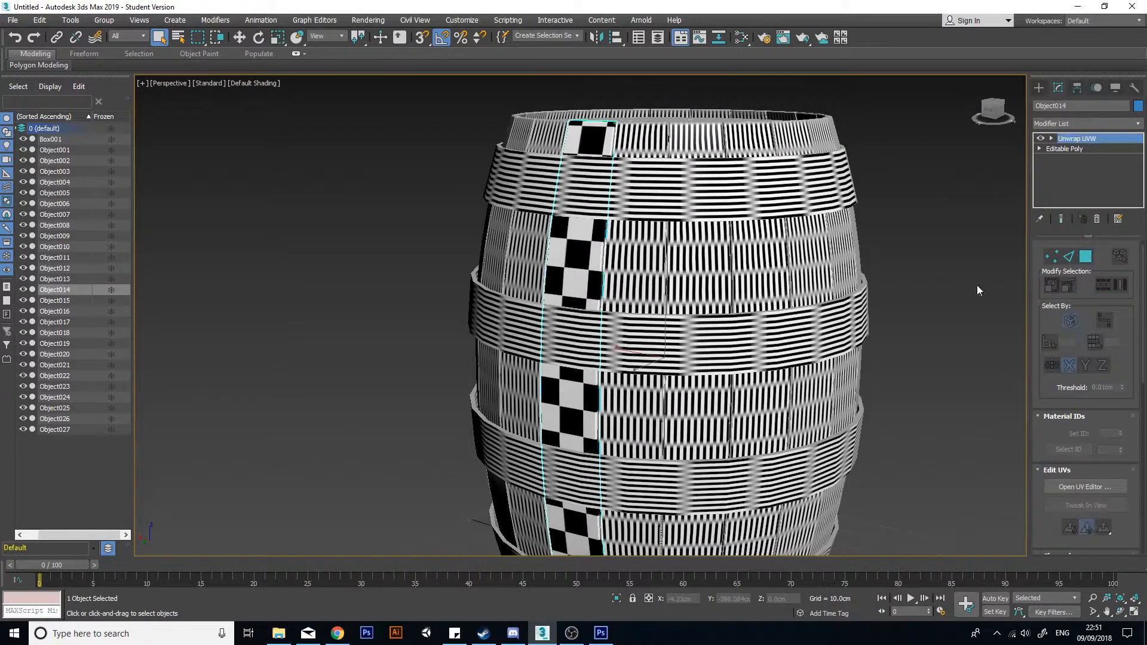
pyautogui.click(645, 238)
pyautogui.rightClick(1069, 141)
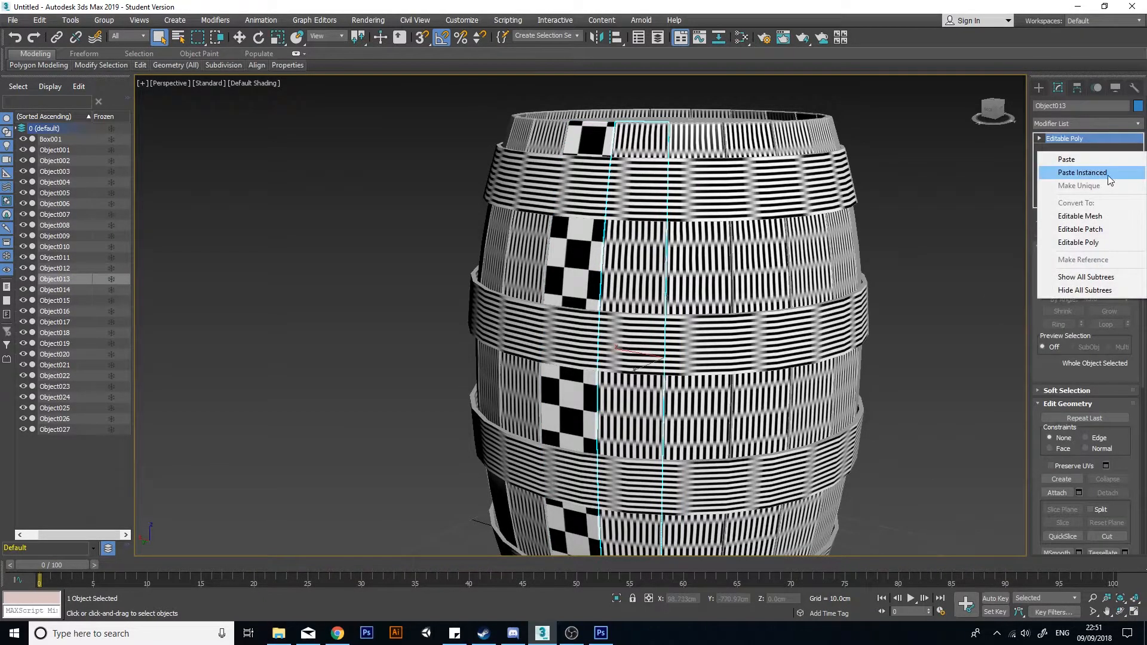
pyautogui.click(1082, 173)
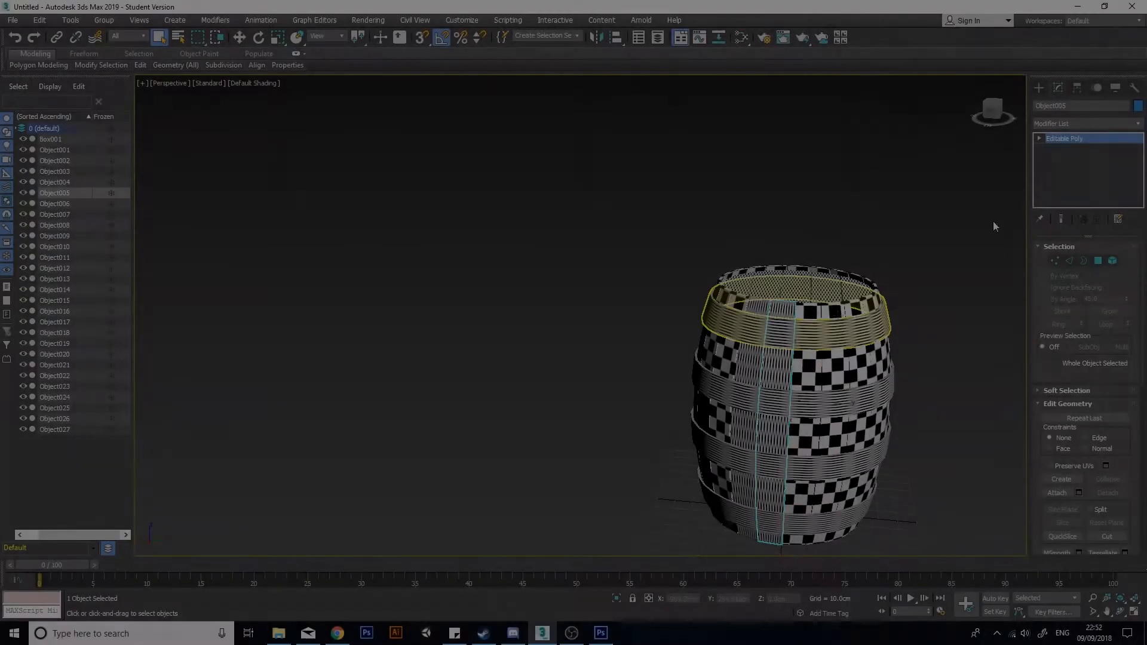
# Step: Paste the copied Unwrap UVW modifier as an instance onto the last two unmapped staves, Object005 and Object006
pyautogui.rightClick(1073, 170)
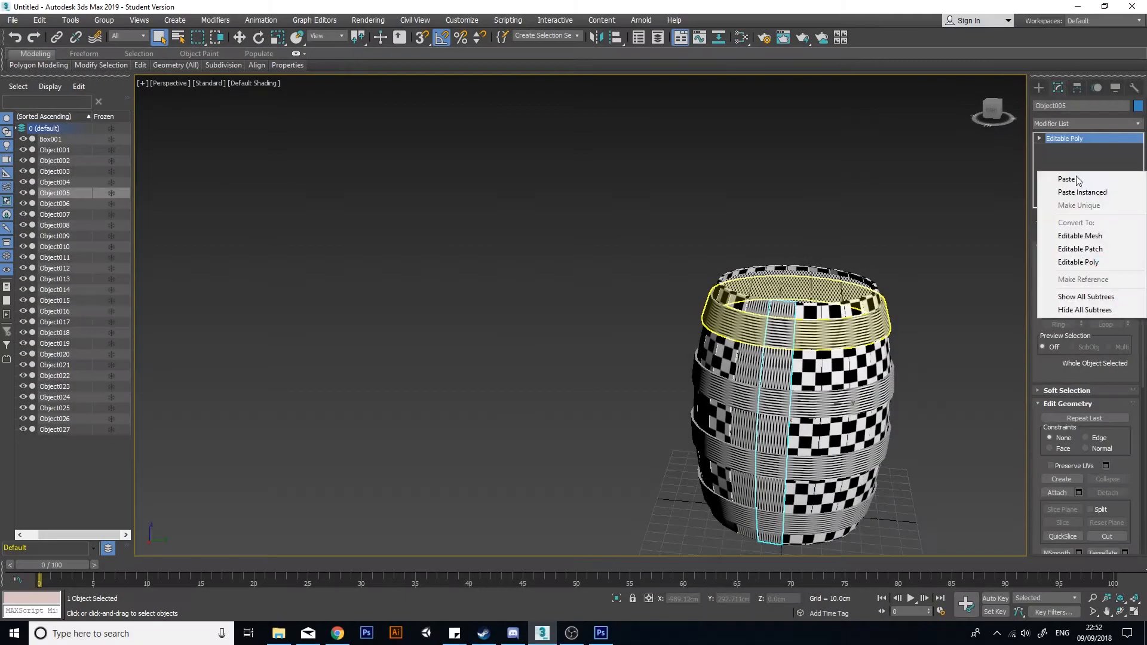
pyautogui.click(1078, 192)
pyautogui.click(736, 373)
pyautogui.rightClick(1071, 177)
pyautogui.click(1084, 197)
# Step: Select the barrel's top lid, Object001, and add an Unwrap UVW modifier to it
pyautogui.keyDown('alt'); pyautogui.moveTo(677, 351); pyautogui.dragTo(718, 394, button='middle'); pyautogui.keyUp('alt')
pyautogui.scroll(2, 720, 361)
pyautogui.scroll(2, 725, 342)
pyautogui.click(751, 257)
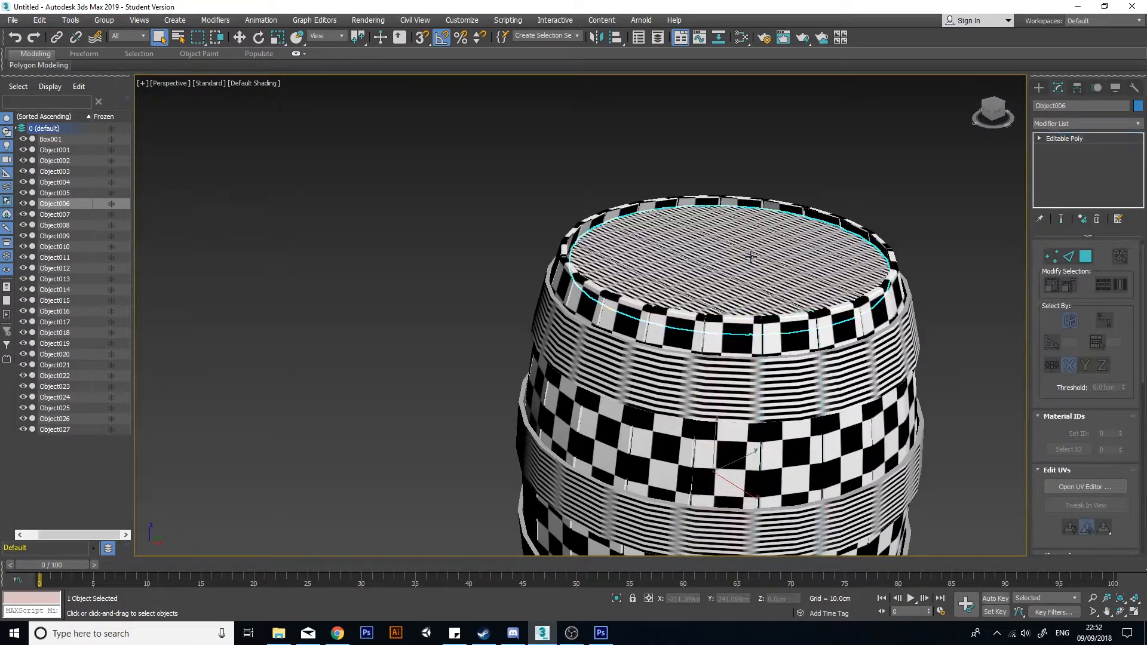
pyautogui.keyDown('alt'); pyautogui.moveTo(751, 257); pyautogui.dragTo(772, 340, button='middle'); pyautogui.keyUp('alt')
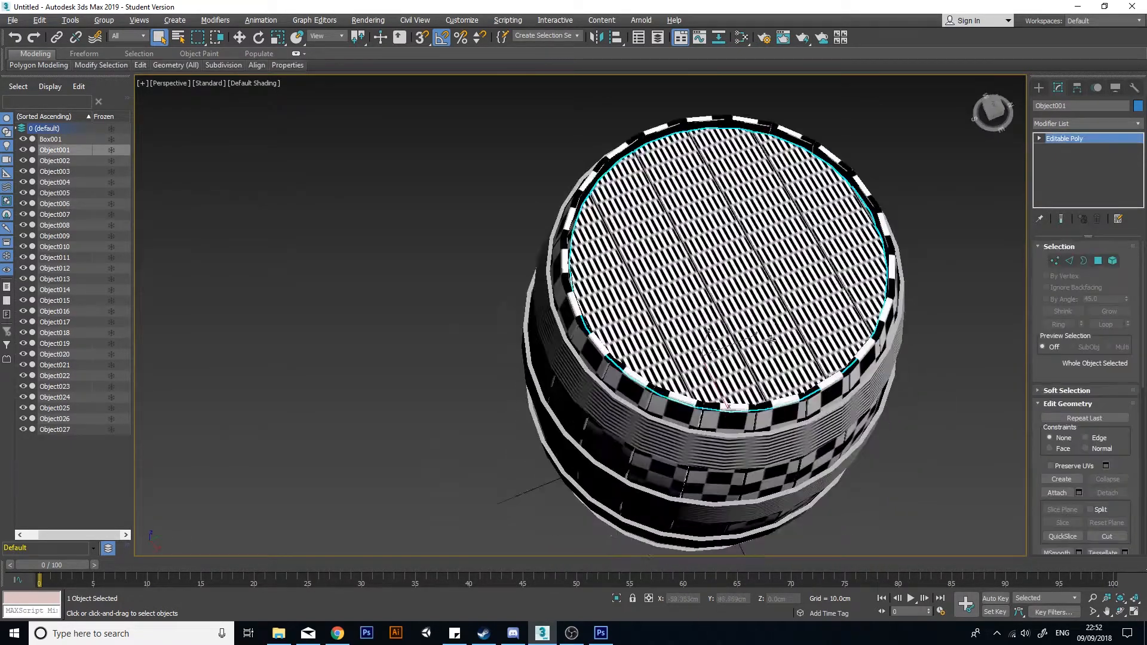
pyautogui.click(1138, 125)
pyautogui.press('u')
pyautogui.press('Return')
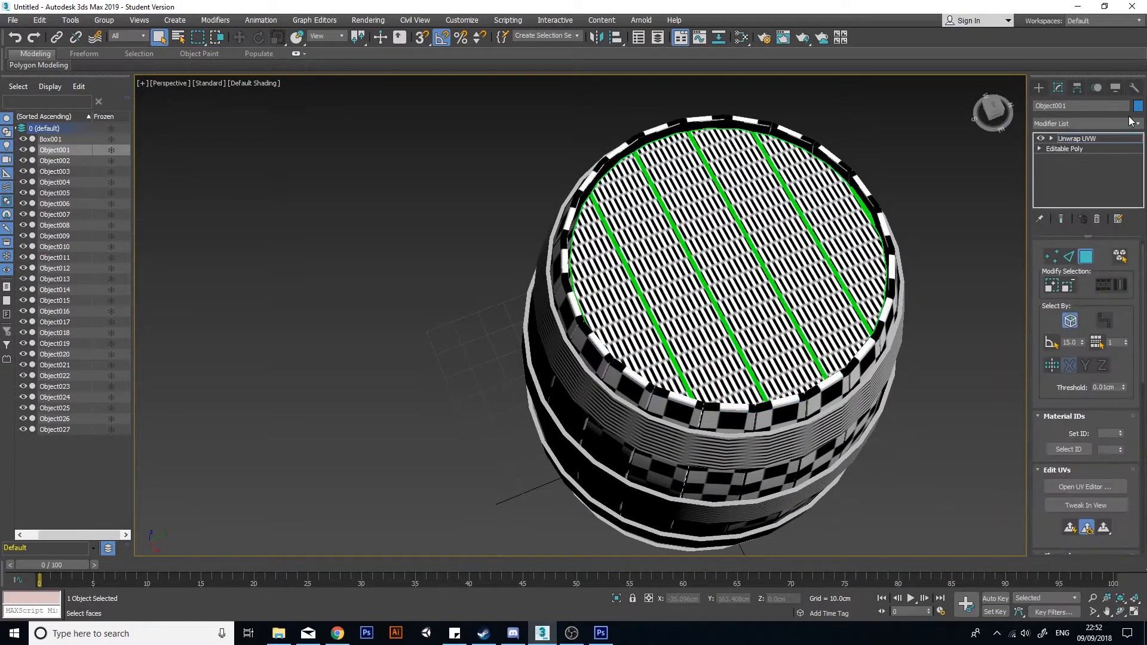
# Step: Open the UV editor for the top lid and select all of its faces
pyautogui.keyDown('alt'); pyautogui.moveTo(1018, 342); pyautogui.dragTo(1015, 299, button='middle'); pyautogui.keyUp('alt')
pyautogui.click(1086, 487)
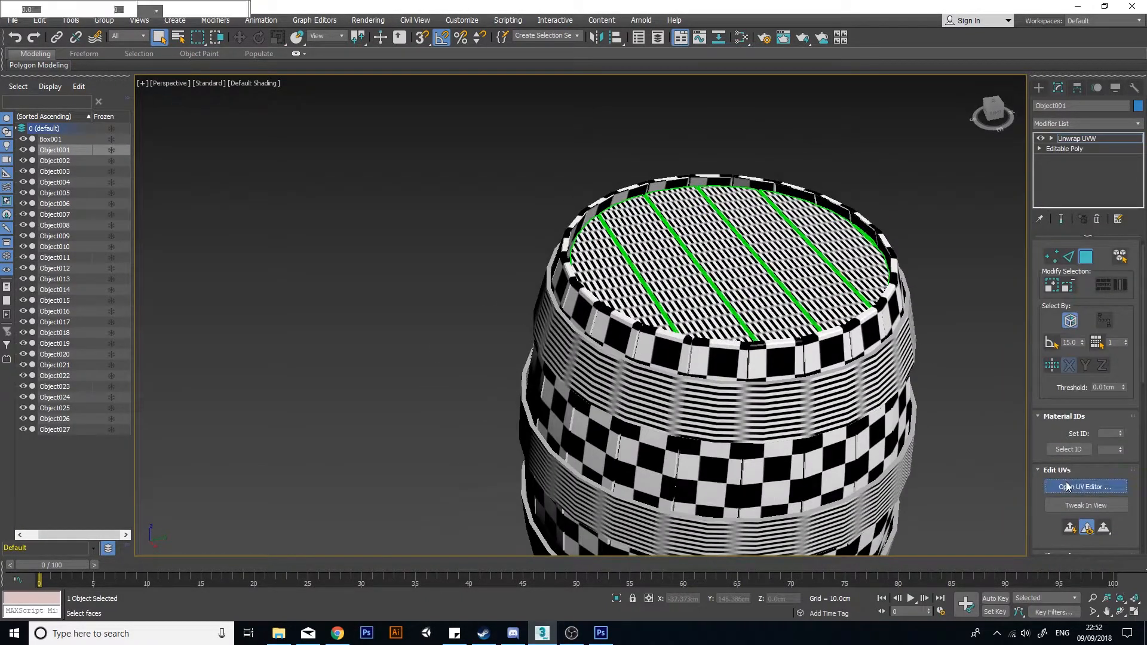
pyautogui.click(550, 388)
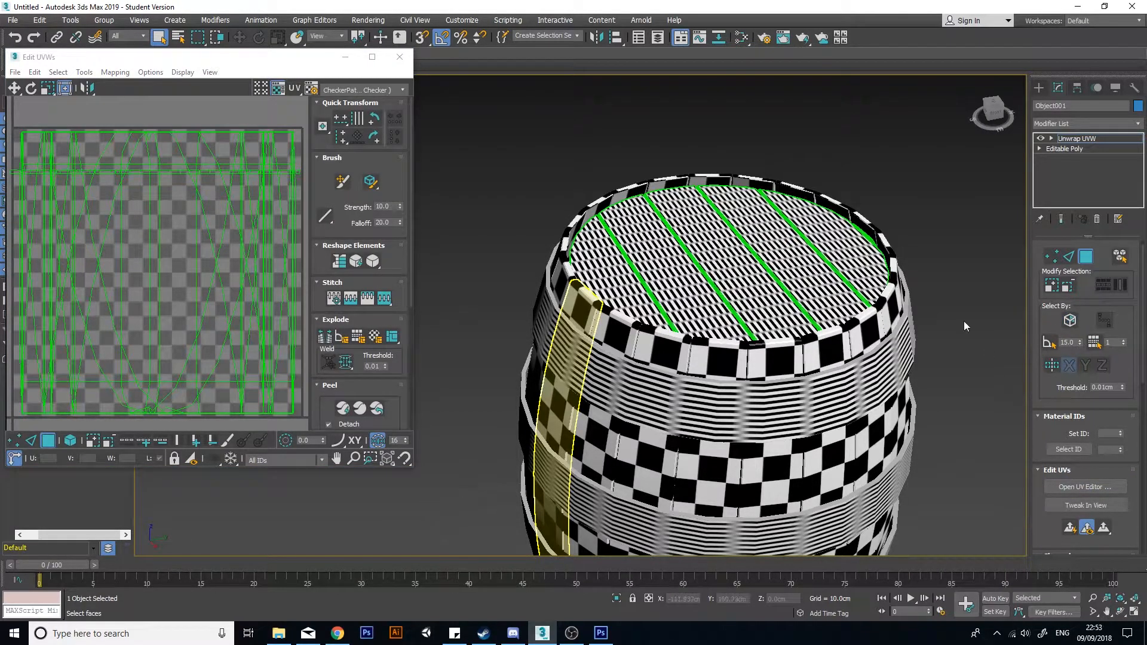
pyautogui.scroll(-4, 964, 322)
pyautogui.moveTo(916, 283); pyautogui.dragTo(690, 432)
pyautogui.moveTo(1000, 328); pyautogui.dragTo(890, 419, button='middle')
pyautogui.scroll(-3, 1059, 451)
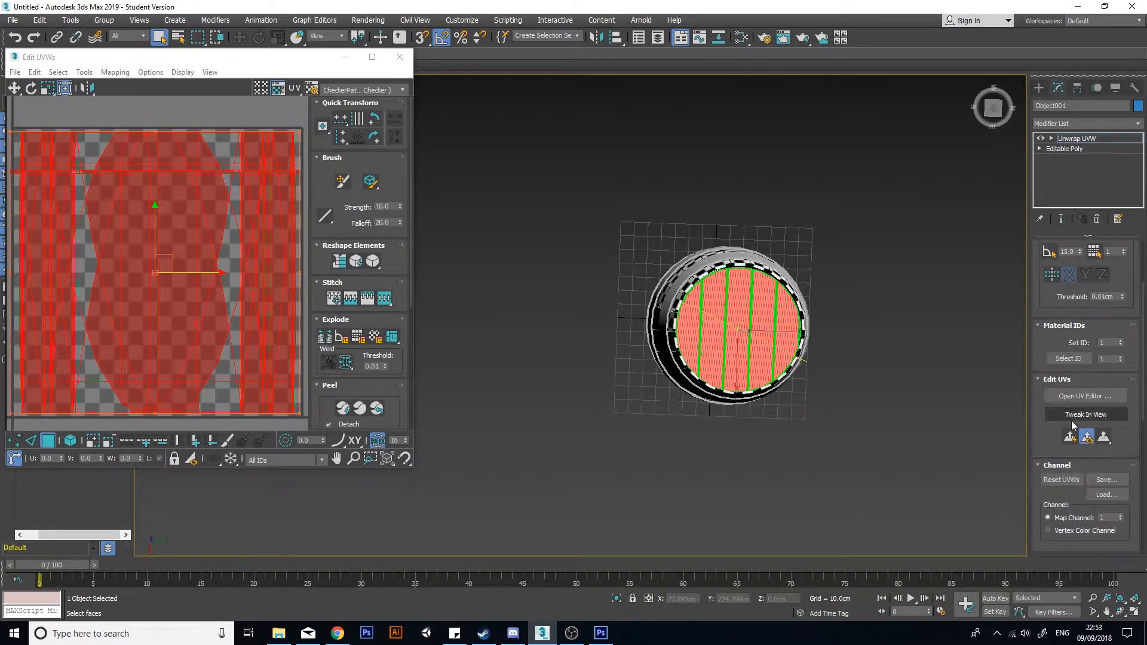
# Step: Try a quick planar map on the selected lid faces with the current projection alignment
pyautogui.click(1070, 438)
pyautogui.keyDown('alt'); pyautogui.moveTo(801, 380); pyautogui.dragTo(742, 272, button='middle'); pyautogui.keyUp('alt')
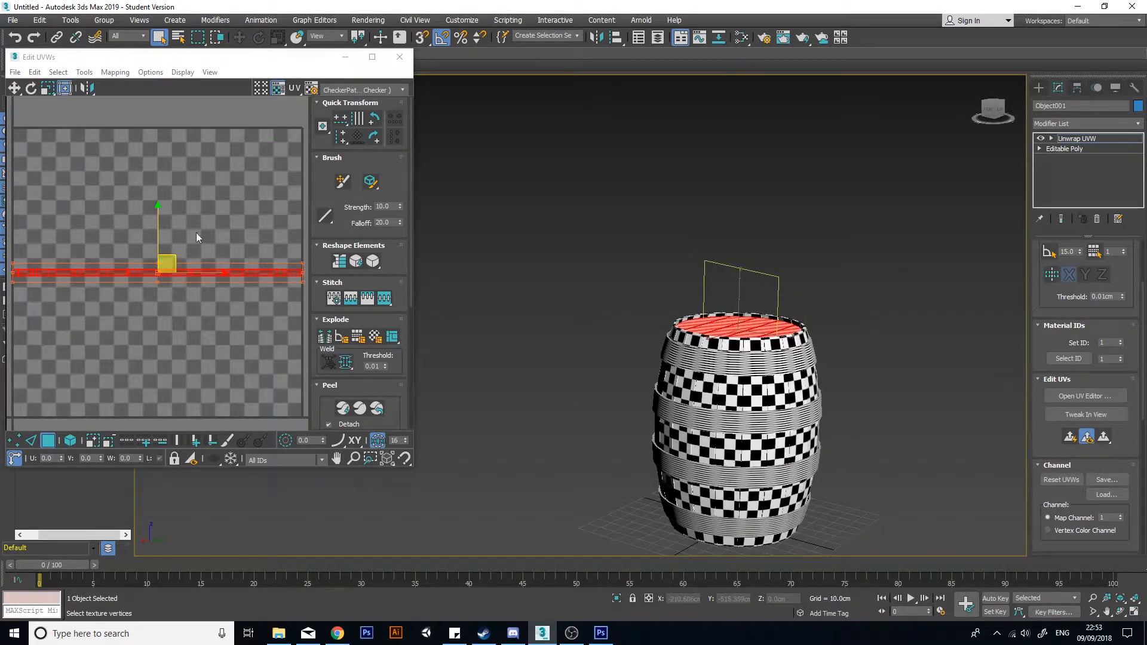
pyautogui.scroll(3, 724, 349)
pyautogui.moveTo(724, 350)
pyautogui.keyDown('alt'); pyautogui.mouseDown(button='middle')
pyautogui.moveTo(783, 341)
pyautogui.moveTo(723, 349)
pyautogui.mouseUp(button='middle'); pyautogui.keyUp('alt')
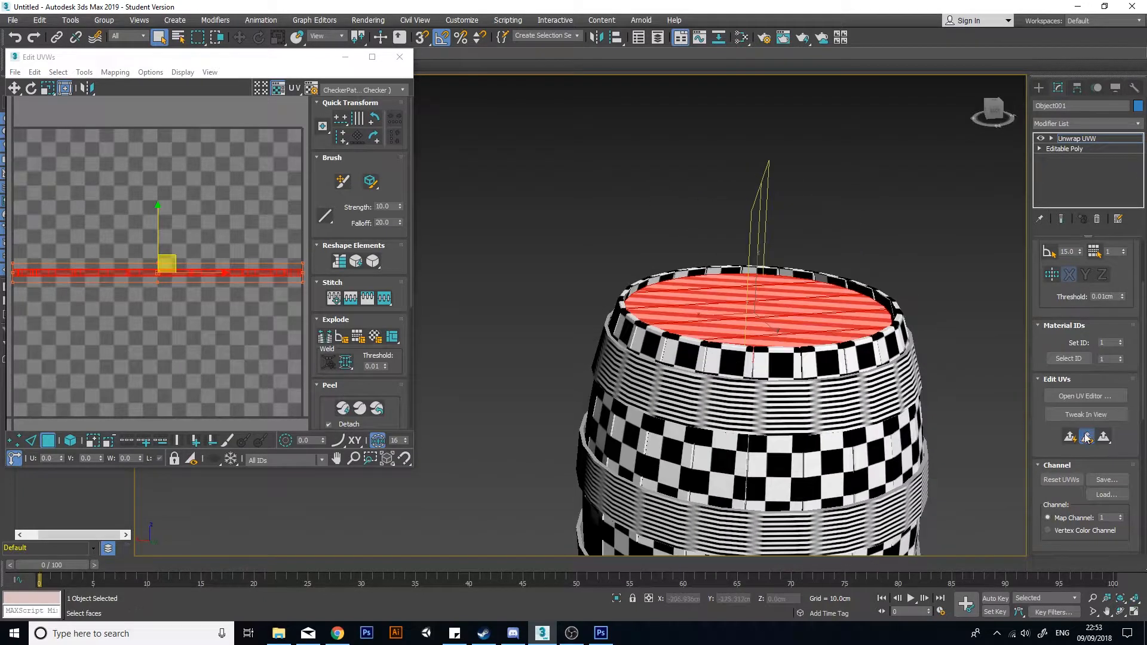
# Step: Align the quick planar projection to the Z axis, map the lid's faces with it, and clear the selection
pyautogui.click(1104, 437)
pyautogui.click(1105, 420)
pyautogui.keyDown('alt'); pyautogui.moveTo(764, 215); pyautogui.dragTo(768, 143, button='middle'); pyautogui.keyUp('alt')
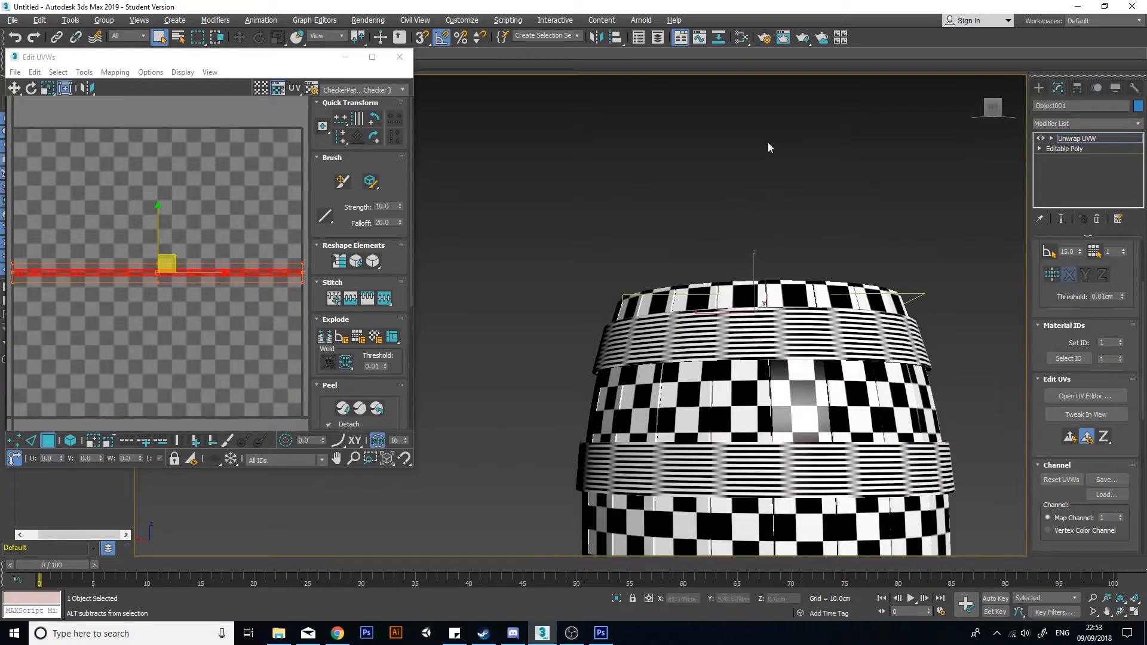
pyautogui.keyDown('alt'); pyautogui.moveTo(792, 414); pyautogui.dragTo(795, 472, button='middle'); pyautogui.keyUp('alt')
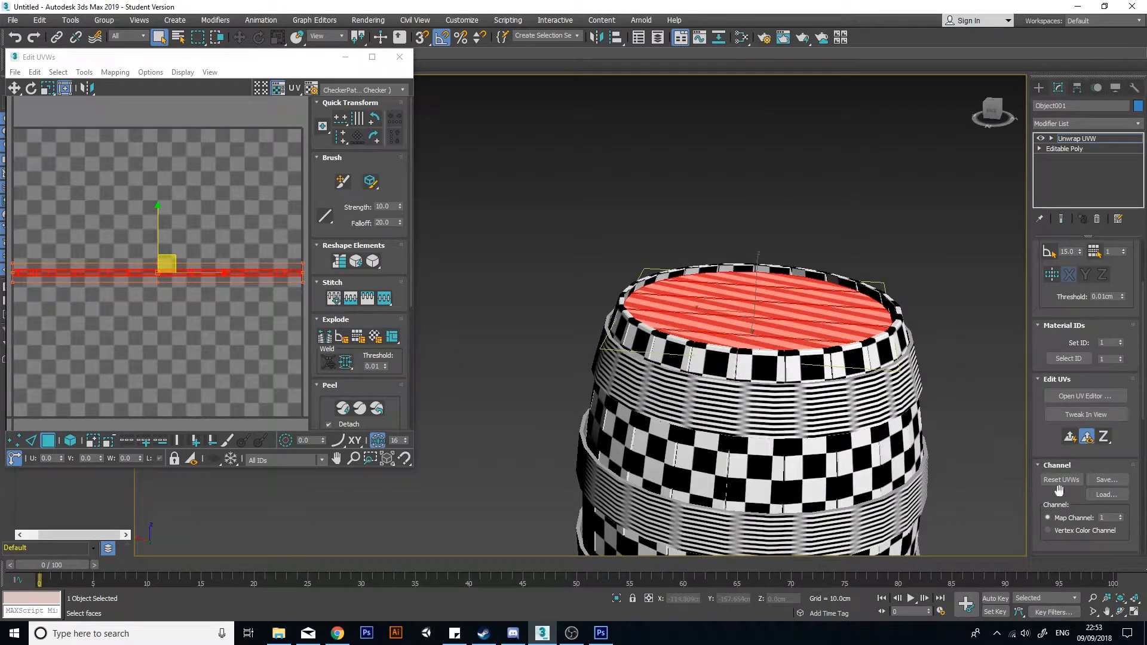
pyautogui.click(1070, 438)
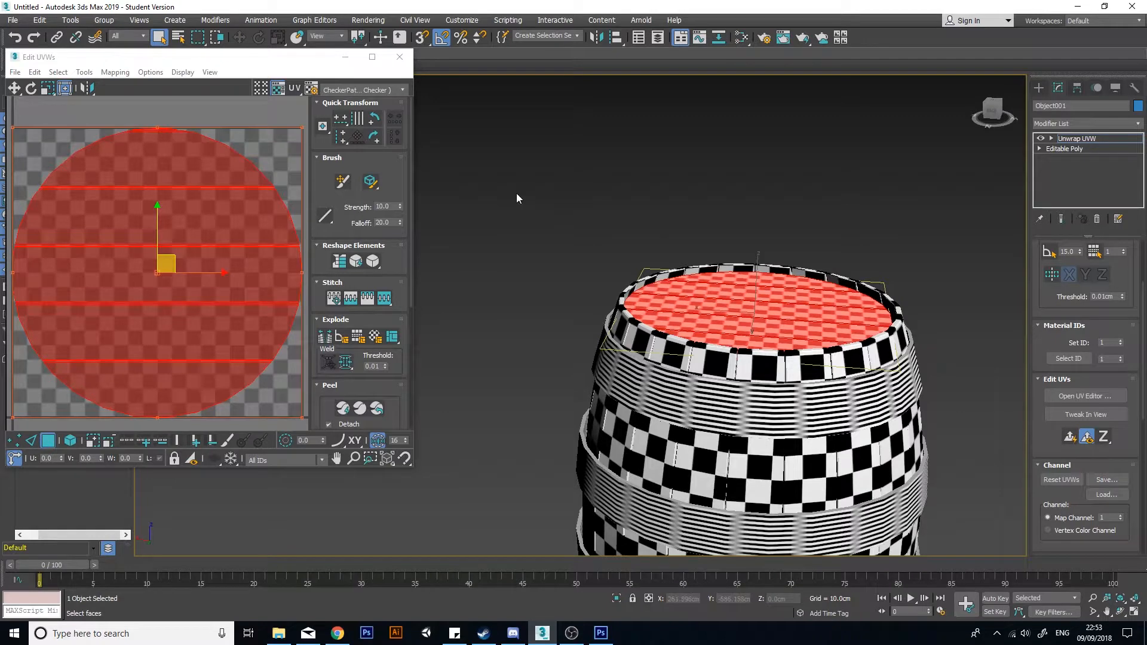
pyautogui.click(523, 199)
pyautogui.keyDown('alt'); pyautogui.moveTo(818, 326); pyautogui.dragTo(756, 376, button='middle'); pyautogui.keyUp('alt')
pyautogui.scroll(3, 756, 376)
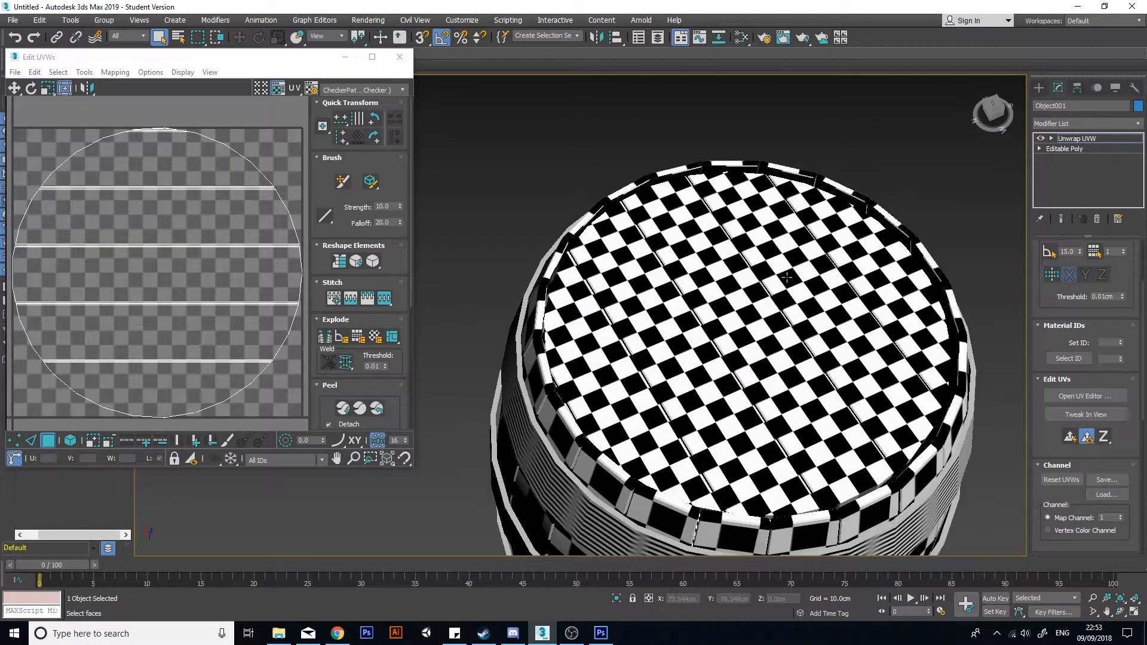
# Step: Close the UV editor, copy the top lid's Unwrap UVW modifier, and paste it as an instance onto the bottom lid, Object027
pyautogui.click(400, 57)
pyautogui.rightClick(1070, 136)
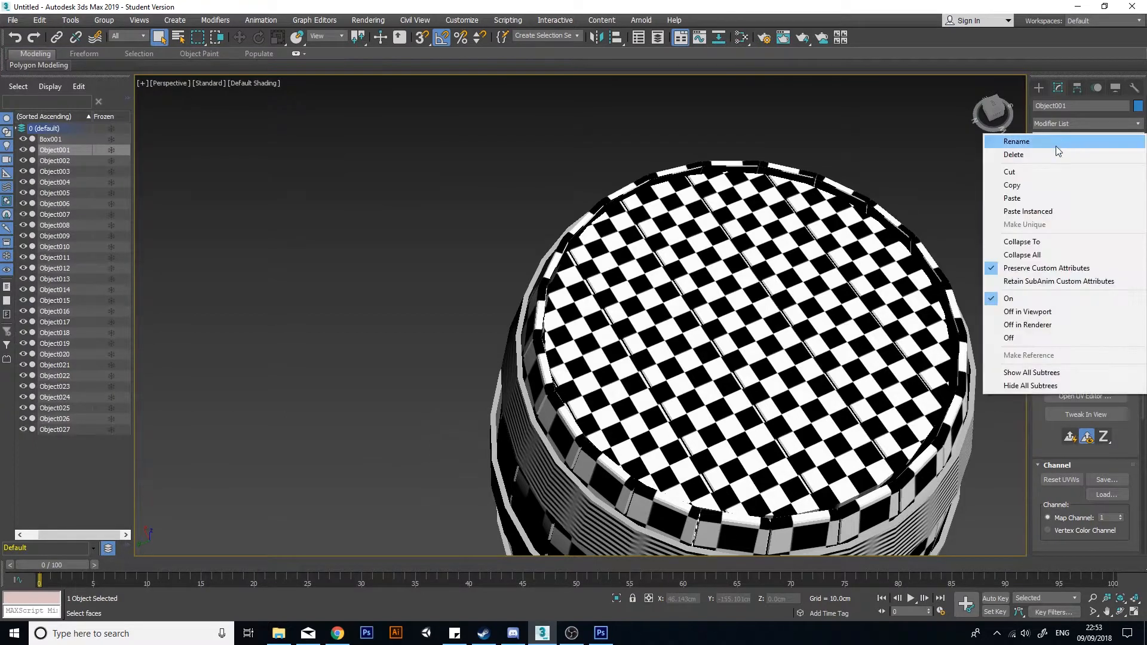
pyautogui.click(1057, 184)
pyautogui.scroll(-4, 773, 479)
pyautogui.keyDown('alt'); pyautogui.moveTo(773, 480); pyautogui.dragTo(789, 378, button='middle'); pyautogui.keyUp('alt')
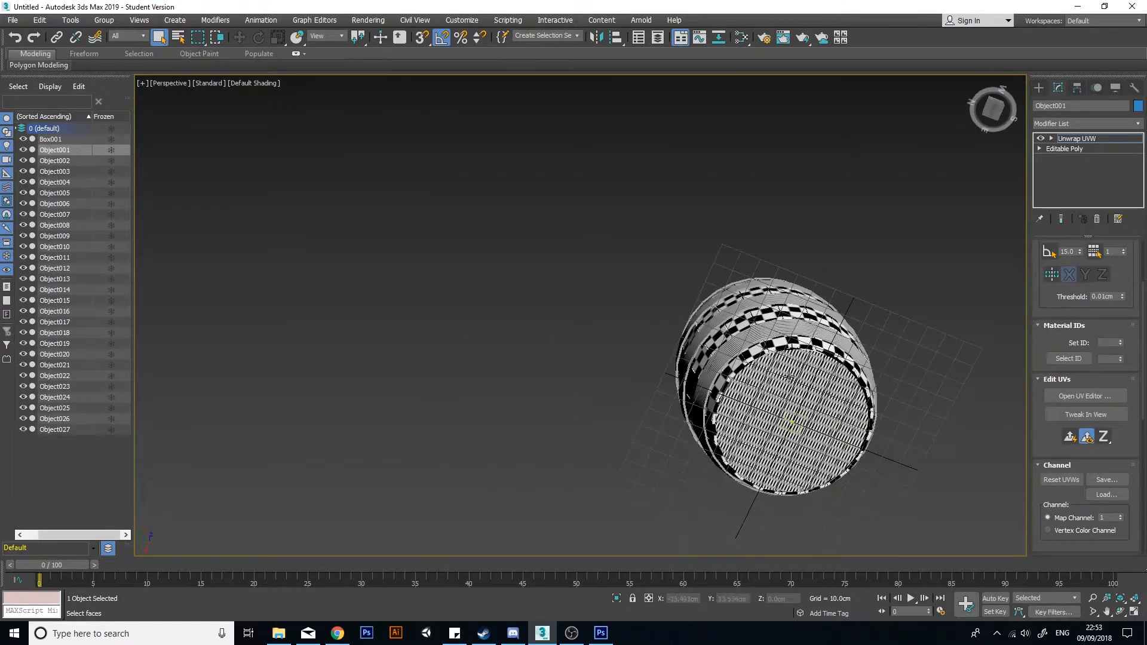
pyautogui.scroll(2, 908, 373)
pyautogui.click(1051, 138)
pyautogui.click(1080, 173)
pyautogui.click(808, 442)
pyautogui.moveTo(818, 444); pyautogui.dragTo(819, 389, button='middle')
pyautogui.rightClick(1080, 160)
pyautogui.click(1087, 178)
# Step: Select the barrel's uppermost hoop, Object023, add an Unwrap UVW modifier, and open its UV editor
pyautogui.keyDown('alt'); pyautogui.moveTo(880, 256); pyautogui.dragTo(854, 339, button='middle'); pyautogui.keyUp('alt')
pyautogui.keyDown('alt'); pyautogui.moveTo(751, 241); pyautogui.dragTo(771, 301, button='middle'); pyautogui.keyUp('alt')
pyautogui.scroll(-2, 771, 301)
pyautogui.click(785, 247)
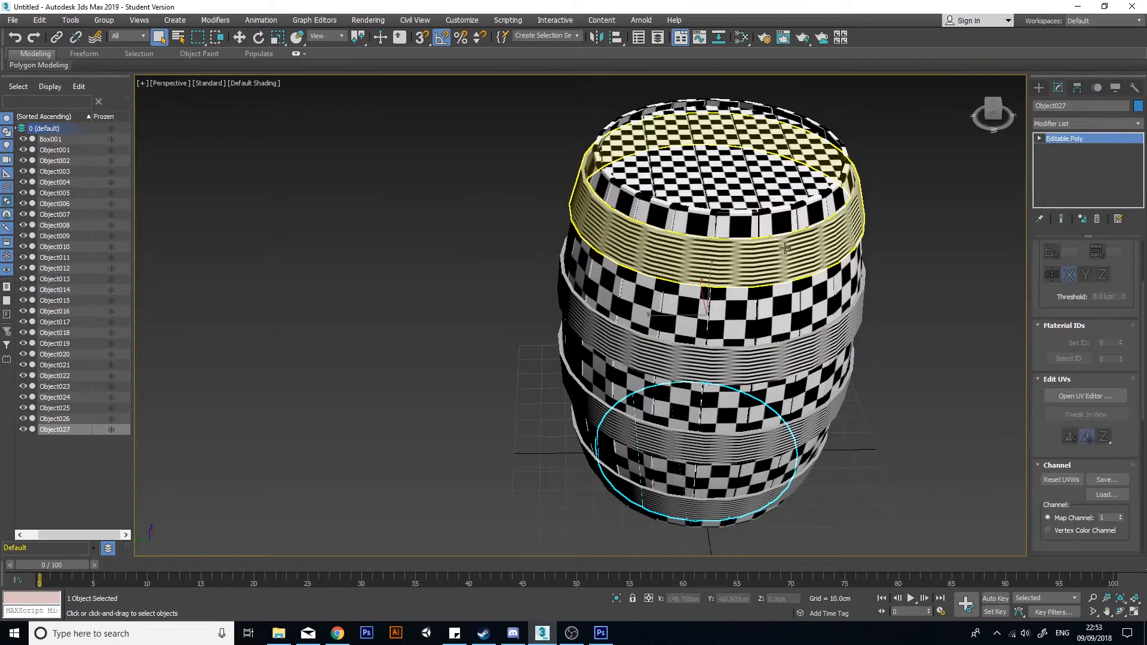
pyautogui.keyDown('alt'); pyautogui.moveTo(785, 248); pyautogui.dragTo(885, 201, button='middle'); pyautogui.keyUp('alt')
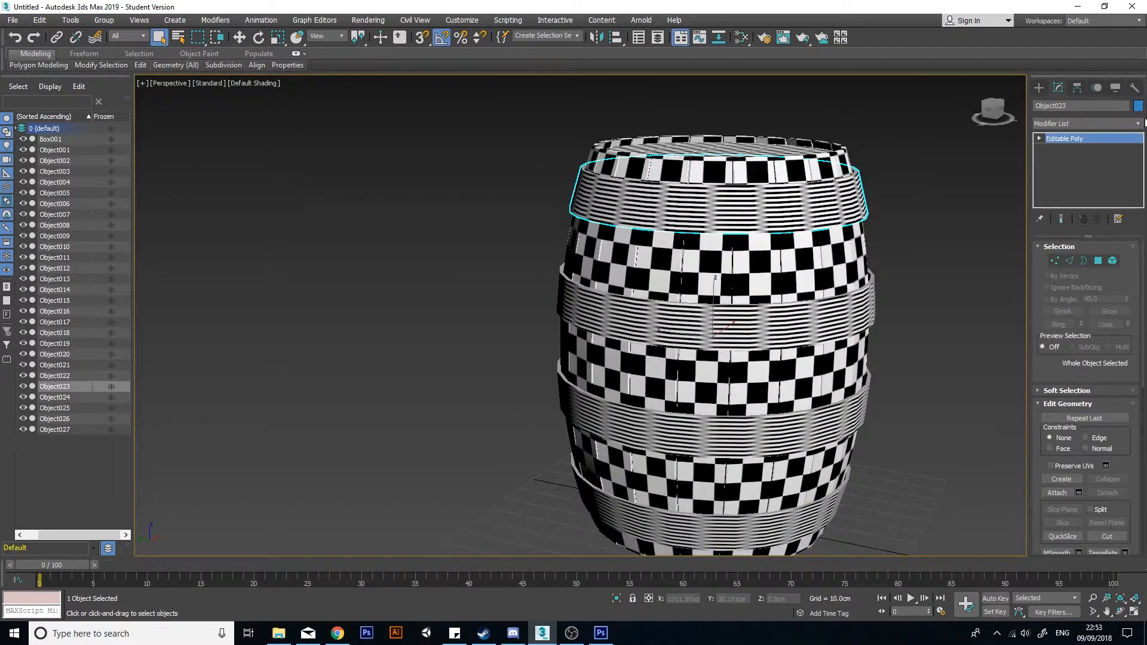
pyautogui.click(1138, 123)
pyautogui.click(1062, 461)
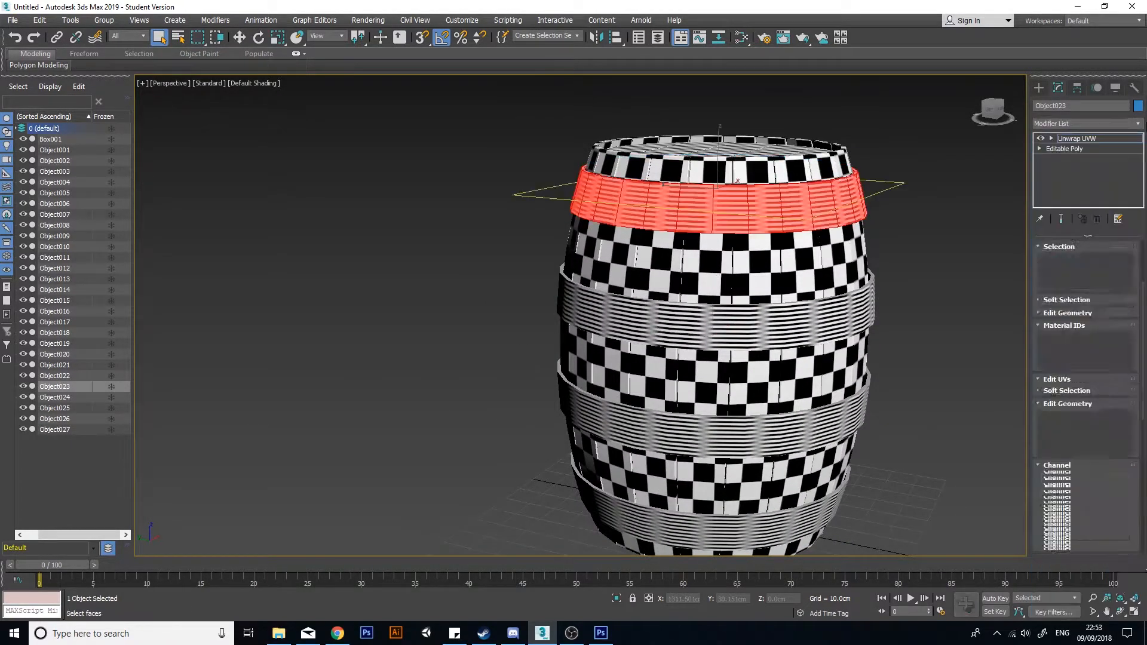
pyautogui.click(1084, 396)
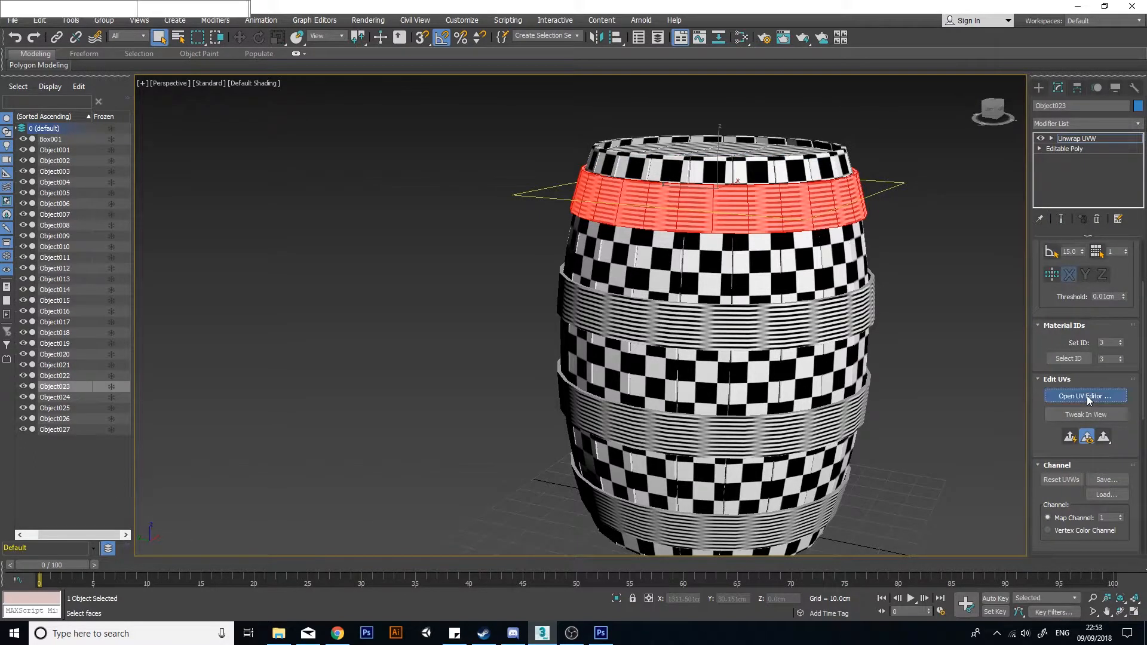
# Step: Select the top row of the hoop's UV vertices and move it down to flatten the shell into a thin horizontal strip
pyautogui.scroll(-3, 549, 332)
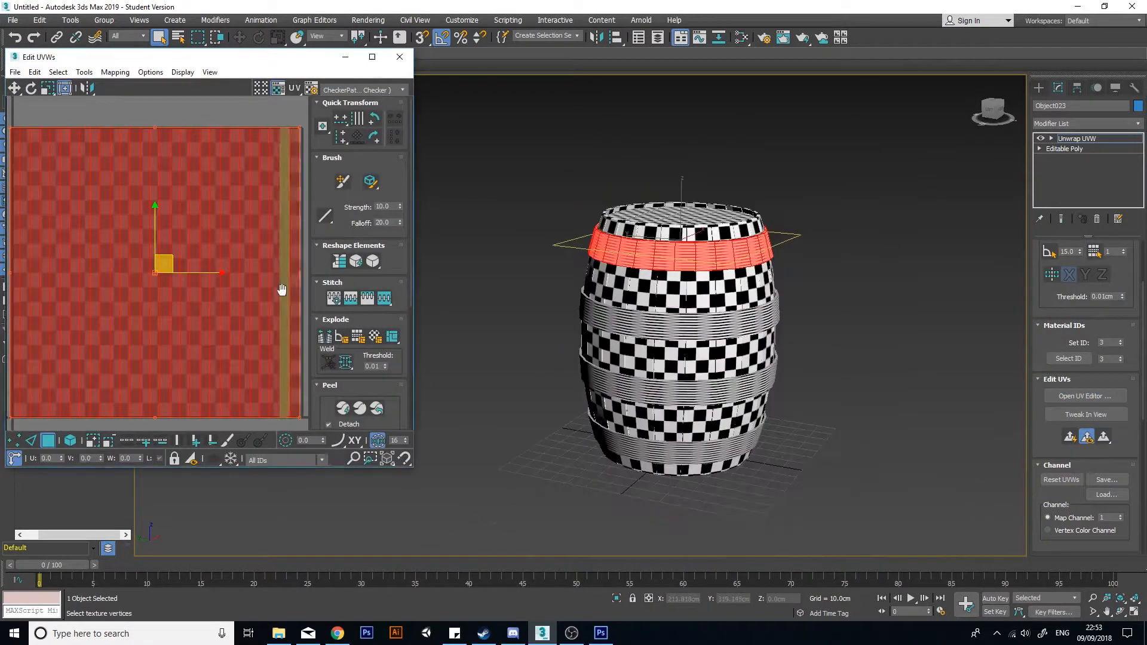
pyautogui.scroll(-3, 278, 288)
pyautogui.scroll(4, 650, 322)
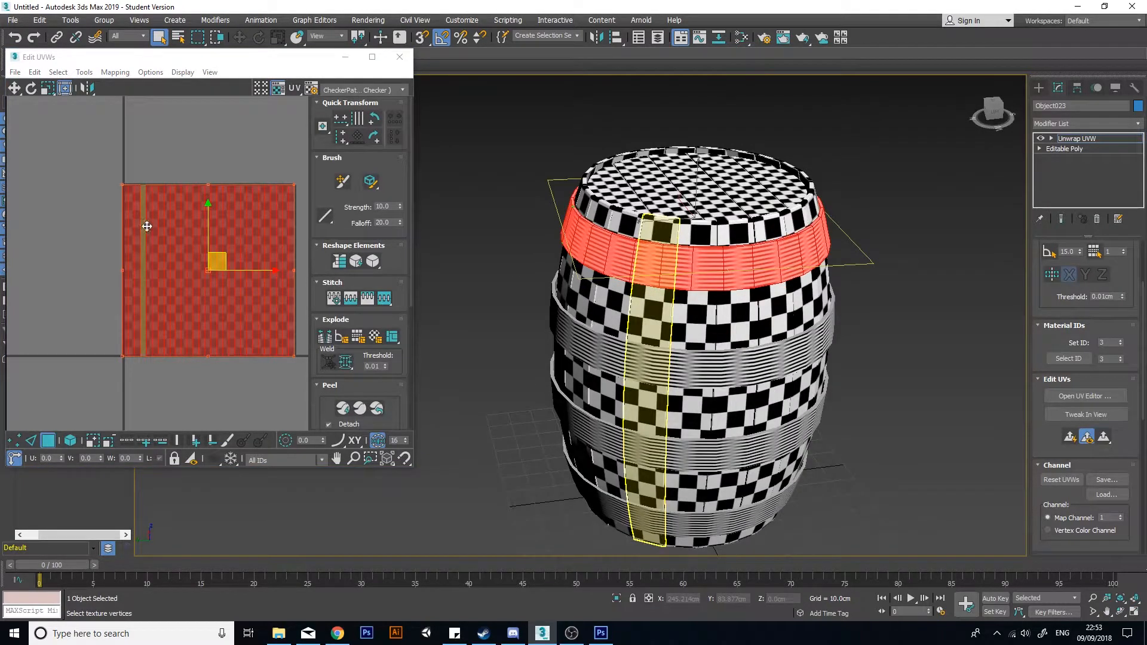
pyautogui.click(16, 443)
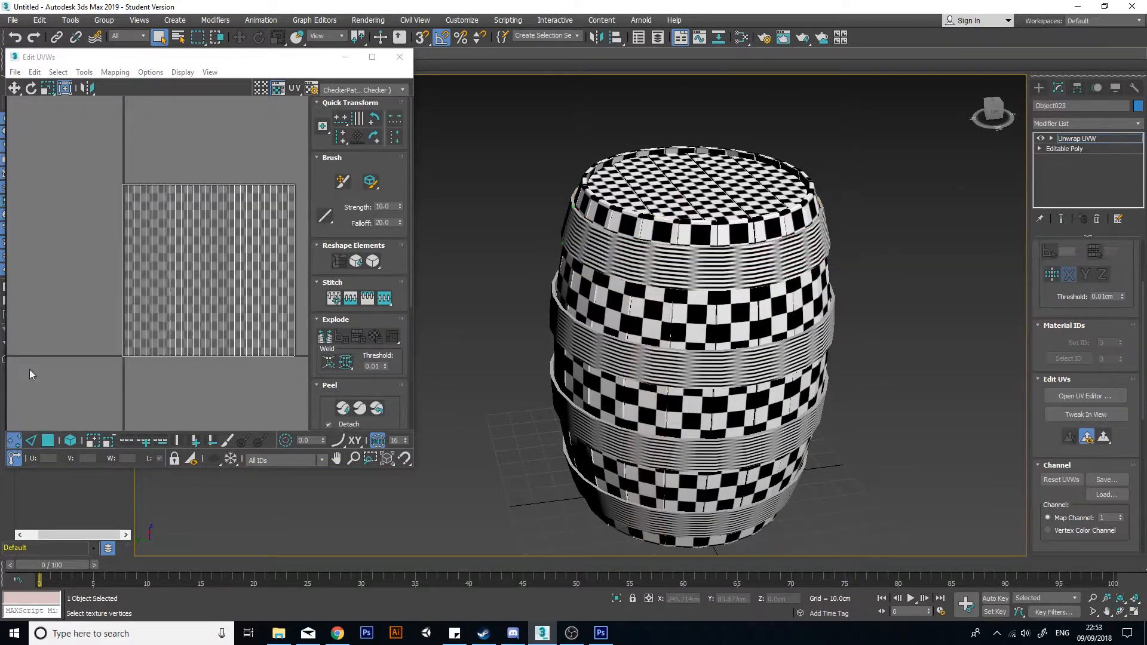
pyautogui.moveTo(315, 229); pyautogui.dragTo(315, 228)
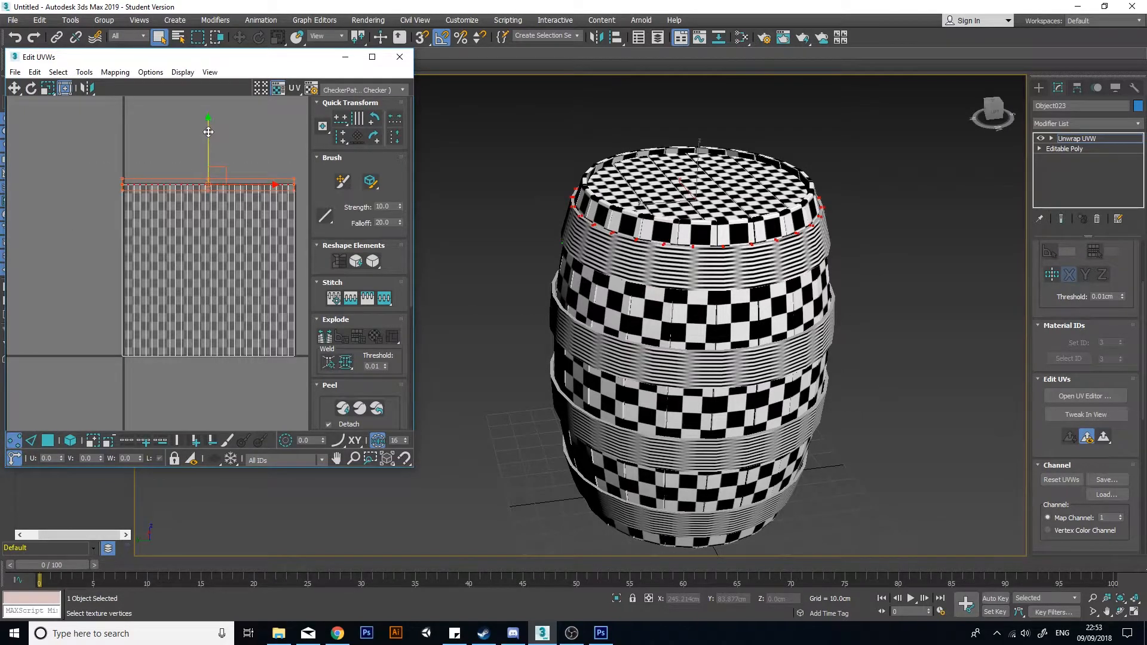
pyautogui.keyDown('alt'); pyautogui.moveTo(728, 273); pyautogui.dragTo(710, 235, button='middle'); pyautogui.keyUp('alt')
pyautogui.scroll(2, 717, 221)
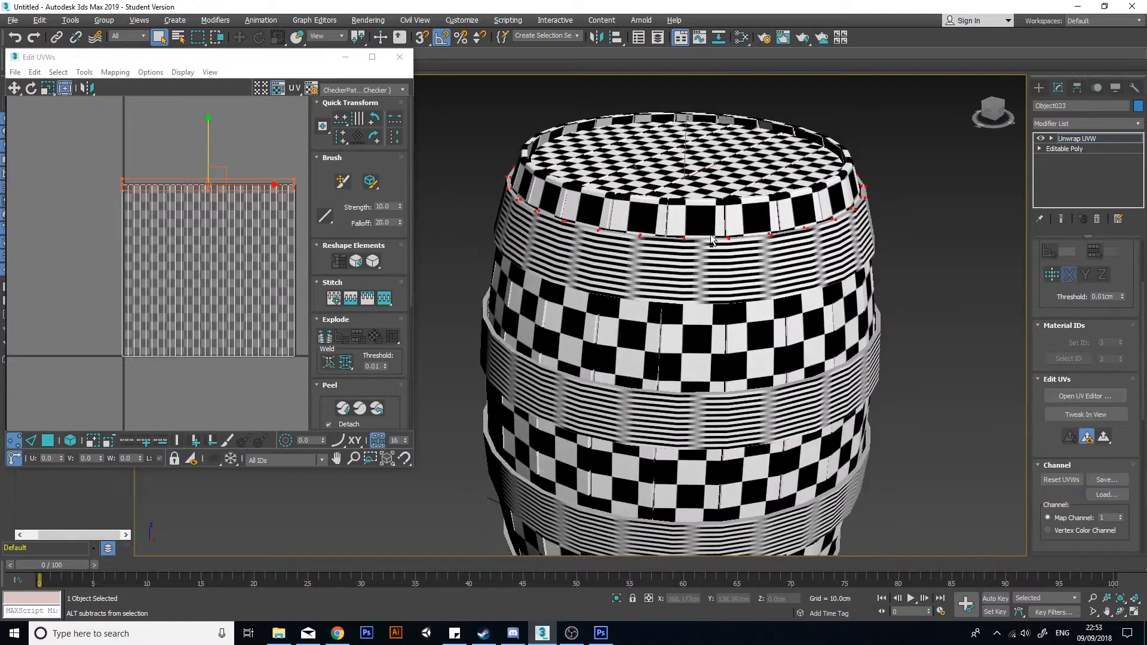
pyautogui.keyDown('alt'); pyautogui.moveTo(783, 266); pyautogui.dragTo(759, 253, button='middle'); pyautogui.keyUp('alt')
pyautogui.scroll(2, 760, 252)
pyautogui.scroll(-2, 687, 217)
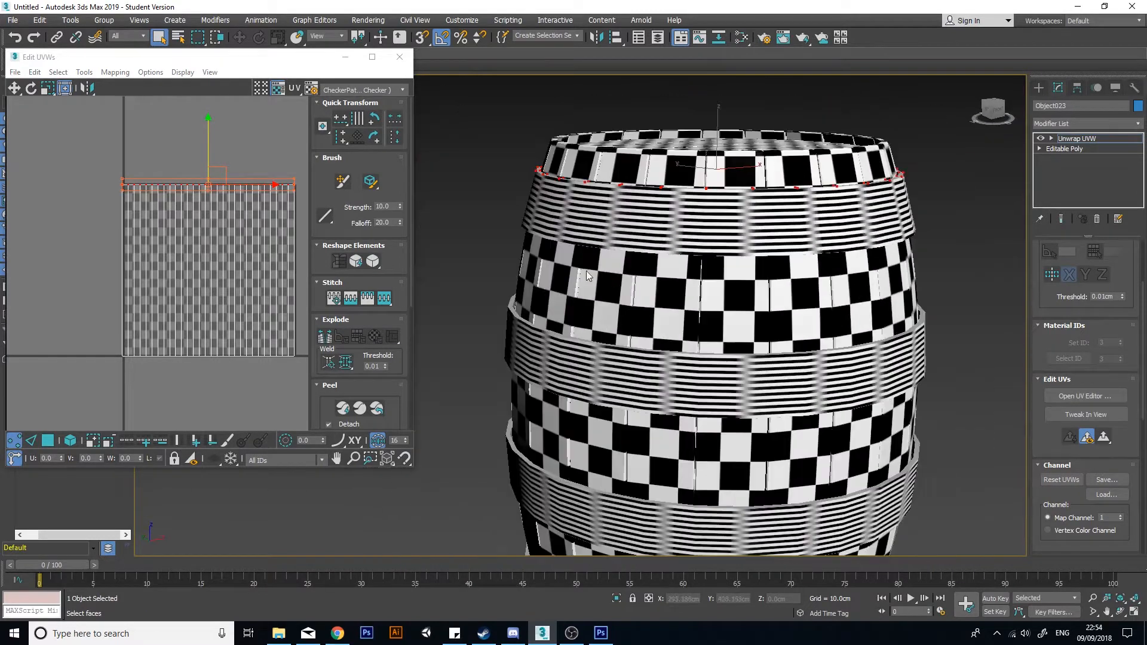
pyautogui.moveTo(207, 137); pyautogui.dragTo(228, 295)
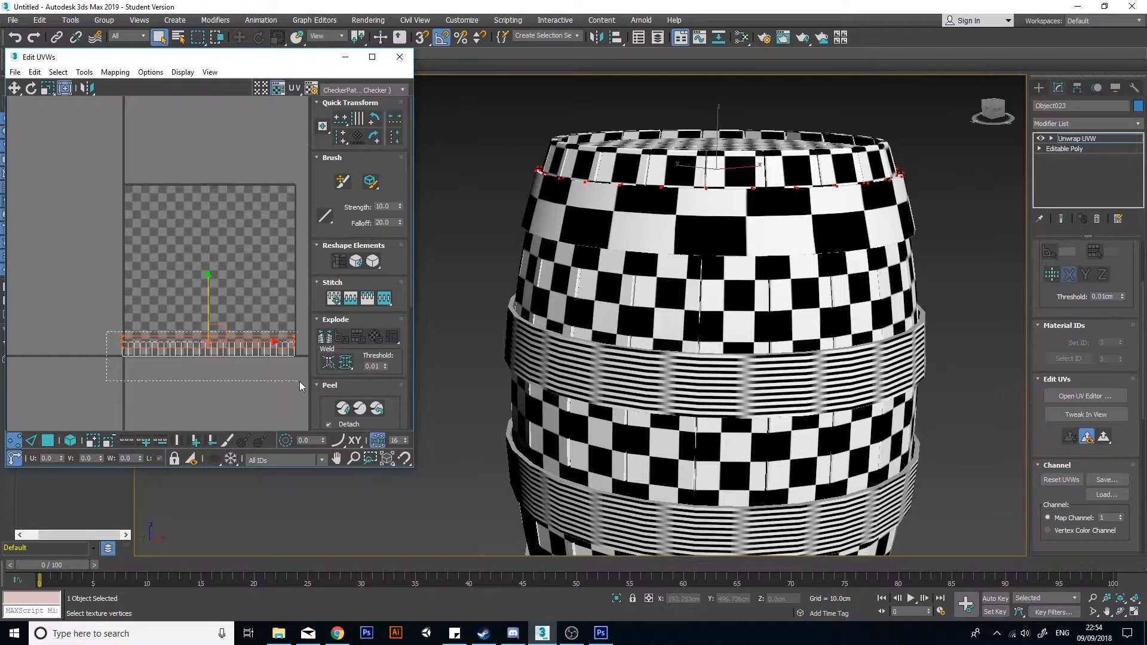
# Step: Stretch the hoop's UV strip horizontally to about 2.5 times the UV tile's width so its checkers become evenly proportioned
pyautogui.scroll(-2, 228, 334)
pyautogui.moveTo(260, 330); pyautogui.dragTo(304, 280)
pyautogui.hotkey('ctrl', 'z')
pyautogui.moveTo(231, 301); pyautogui.dragTo(191, 297, button='middle')
pyautogui.moveTo(220, 326)
pyautogui.mouseDown()
pyautogui.moveTo(251, 312)
pyautogui.moveTo(269, 278)
pyautogui.moveTo(268, 292)
pyautogui.moveTo(231, 310)
pyautogui.mouseUp()
pyautogui.scroll(-2, 204, 308)
pyautogui.moveTo(194, 308); pyautogui.dragTo(133, 287, button='middle')
pyautogui.scroll(-2, 143, 273)
pyautogui.scroll(4, 217, 323)
pyautogui.moveTo(232, 298); pyautogui.dragTo(279, 305, button='middle')
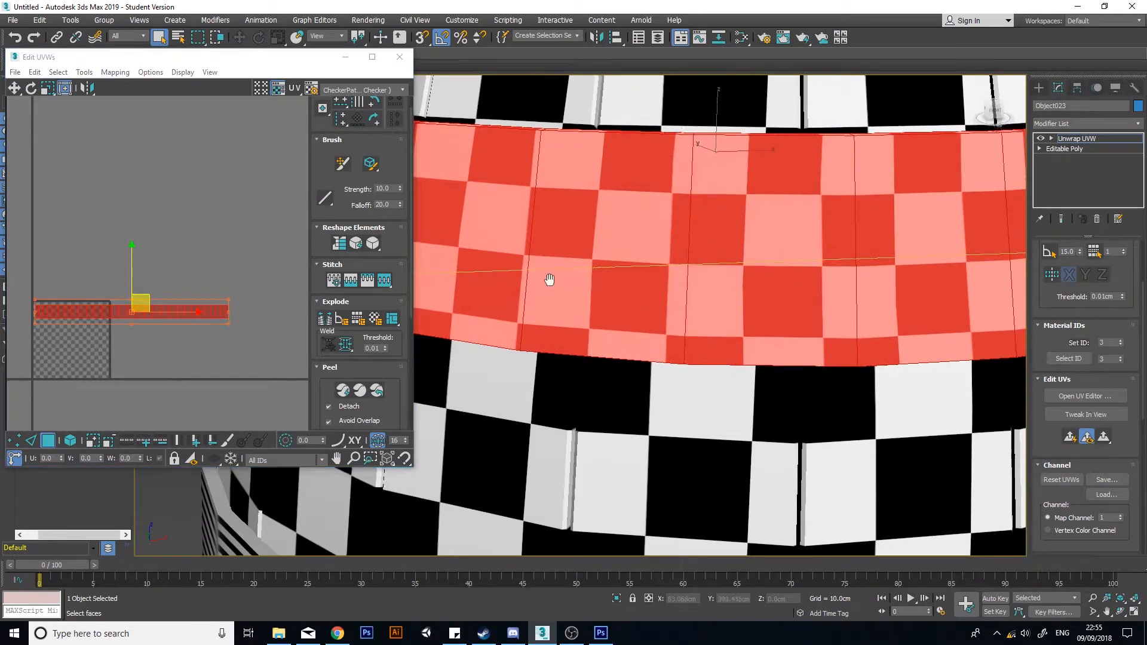
pyautogui.scroll(-5, 545, 277)
pyautogui.keyDown('alt'); pyautogui.moveTo(832, 257); pyautogui.dragTo(686, 274, button='middle'); pyautogui.keyUp('alt')
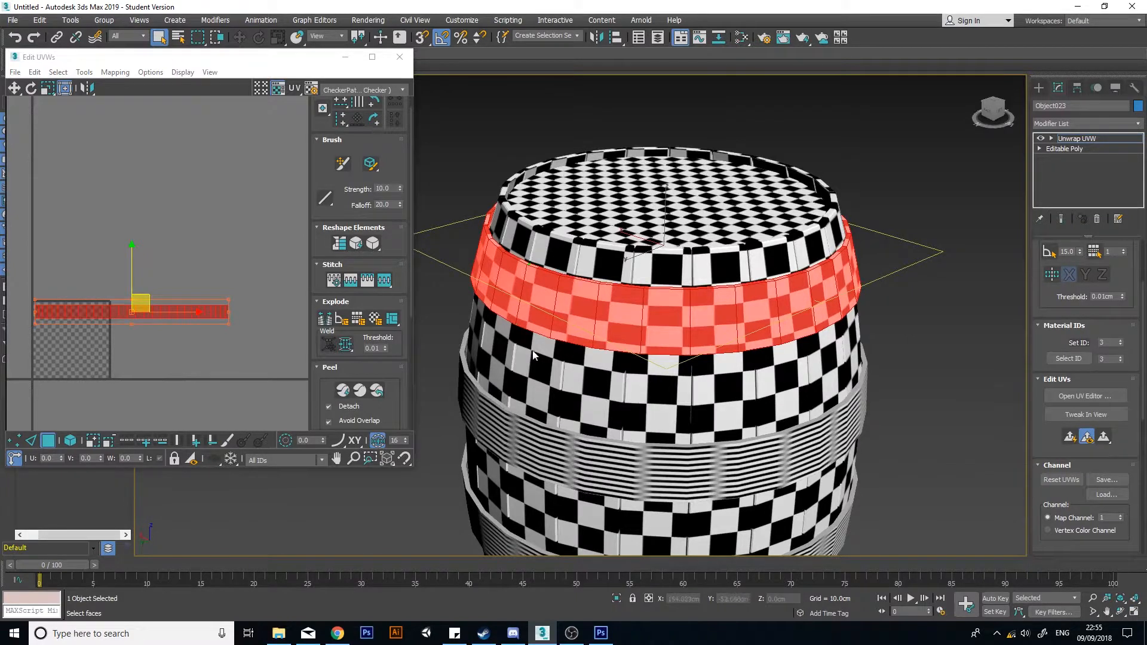
pyautogui.keyDown('alt'); pyautogui.moveTo(752, 323); pyautogui.dragTo(698, 306, button='middle'); pyautogui.keyUp('alt')
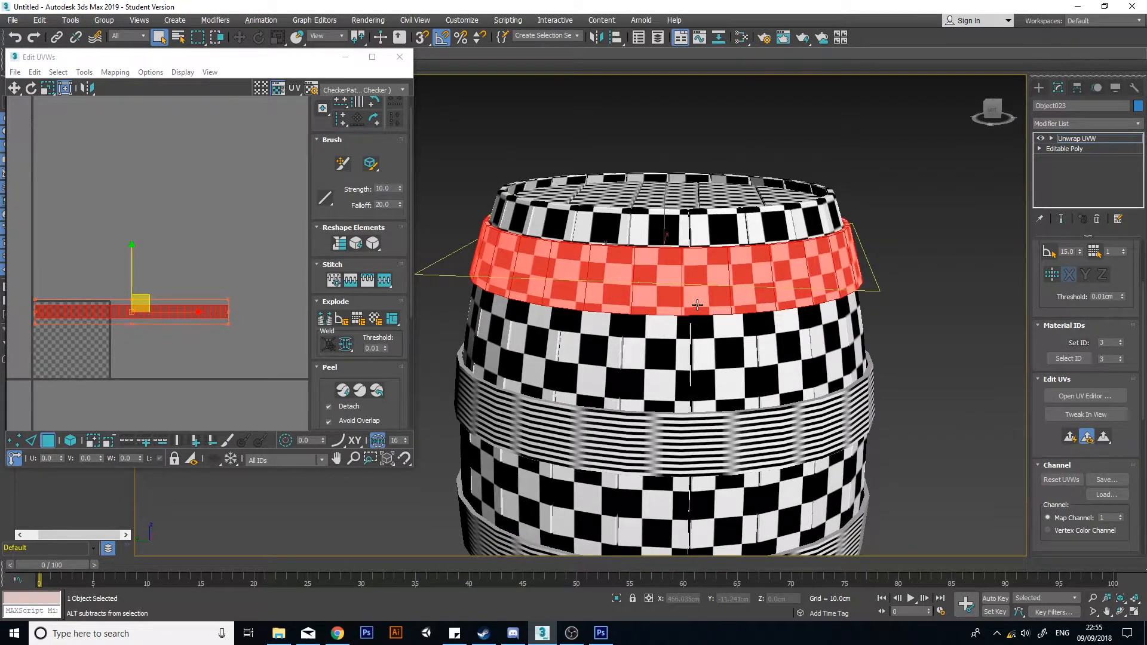
# Step: Scale the uppermost hoop's UV strip down uniformly until it fits within the UV tile's width, and clear the selection
pyautogui.keyDown('alt'); pyautogui.moveTo(770, 299); pyautogui.dragTo(751, 282, button='middle'); pyautogui.keyUp('alt')
pyautogui.moveTo(232, 326); pyautogui.dragTo(105, 318)
pyautogui.scroll(5, 185, 350)
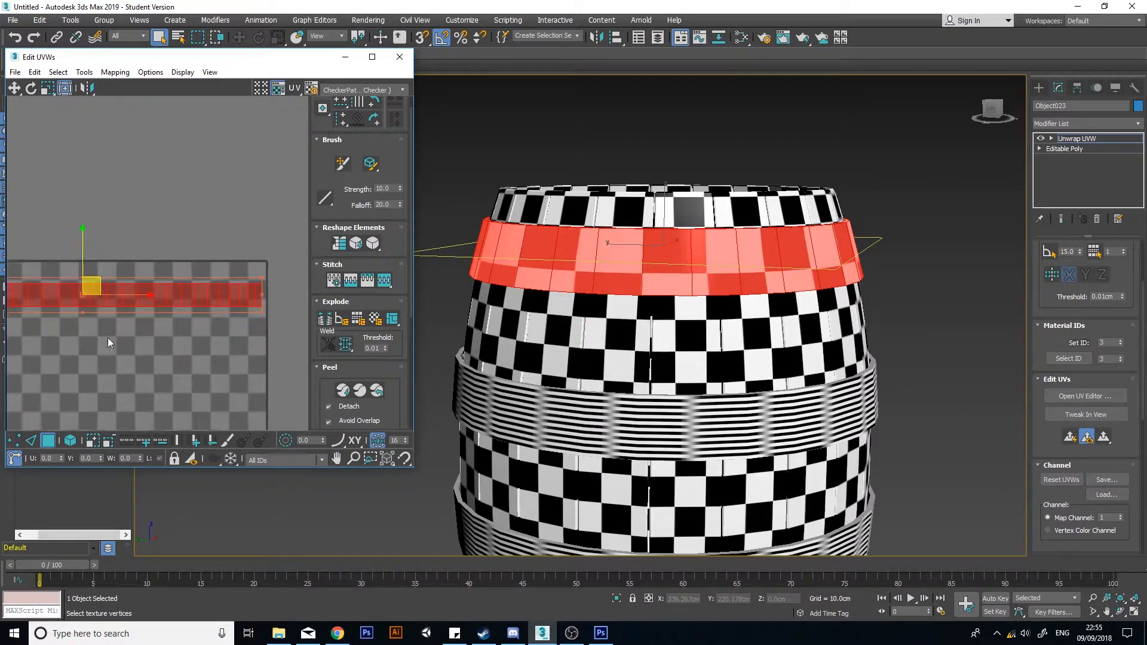
pyautogui.moveTo(107, 338); pyautogui.dragTo(128, 343, button='middle')
pyautogui.keyDown('alt'); pyautogui.moveTo(795, 287); pyautogui.dragTo(725, 259, button='middle'); pyautogui.keyUp('alt')
pyautogui.moveTo(176, 338); pyautogui.dragTo(186, 326, button='middle')
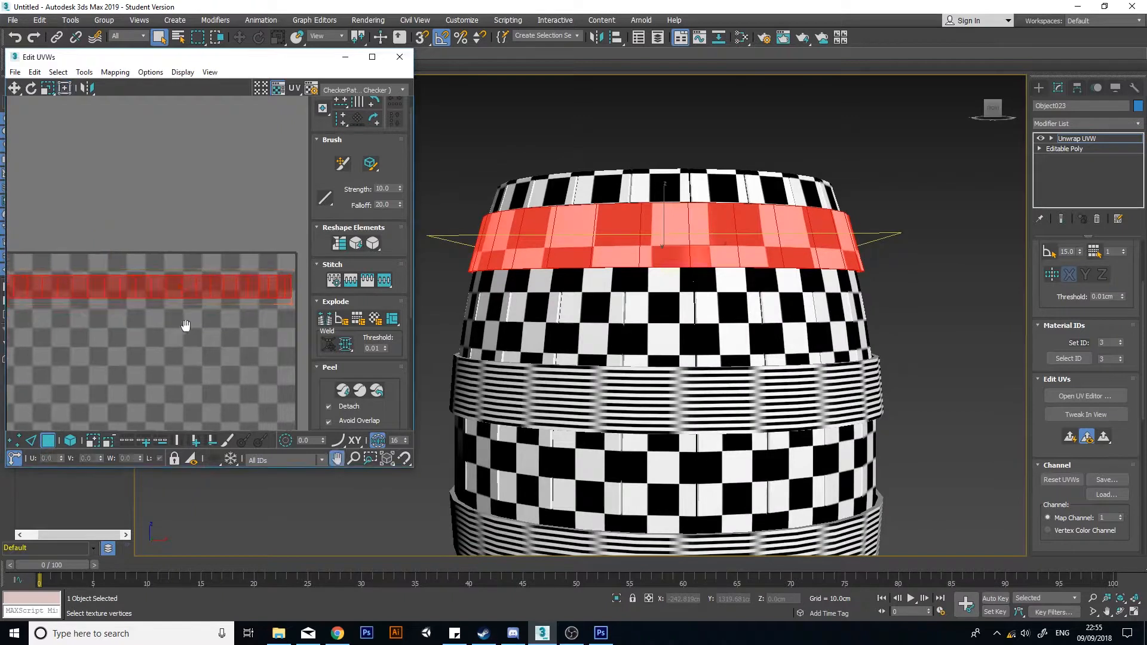
pyautogui.scroll(-4, 168, 331)
pyautogui.keyDown('alt'); pyautogui.moveTo(768, 208); pyautogui.dragTo(724, 288, button='middle'); pyautogui.keyUp('alt')
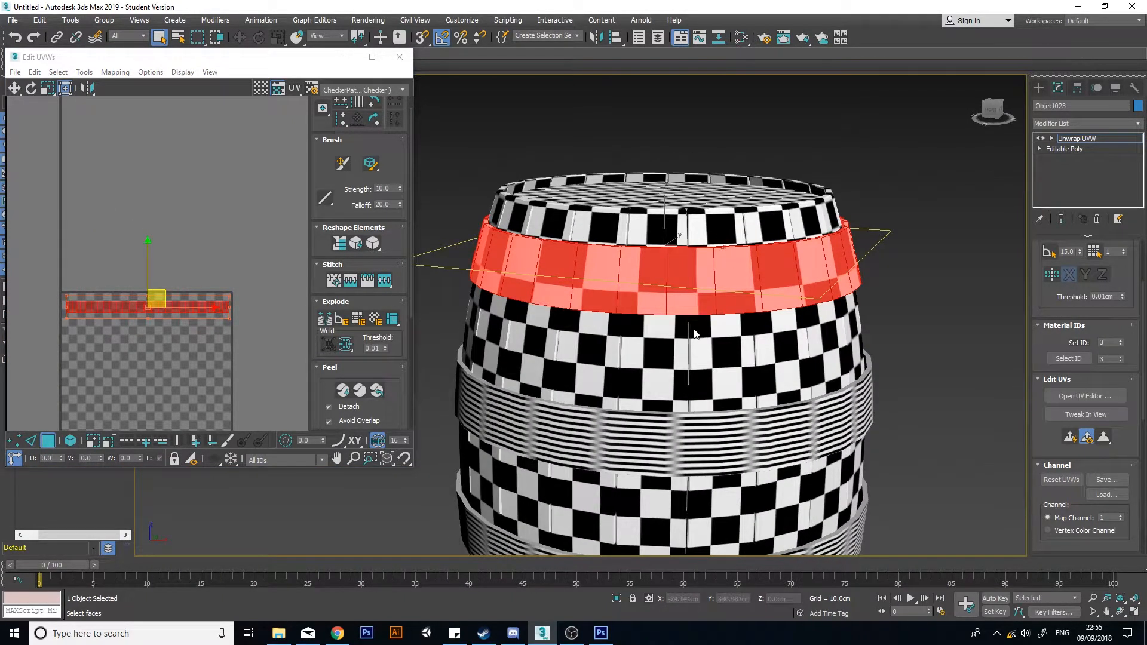
pyautogui.scroll(2, 666, 341)
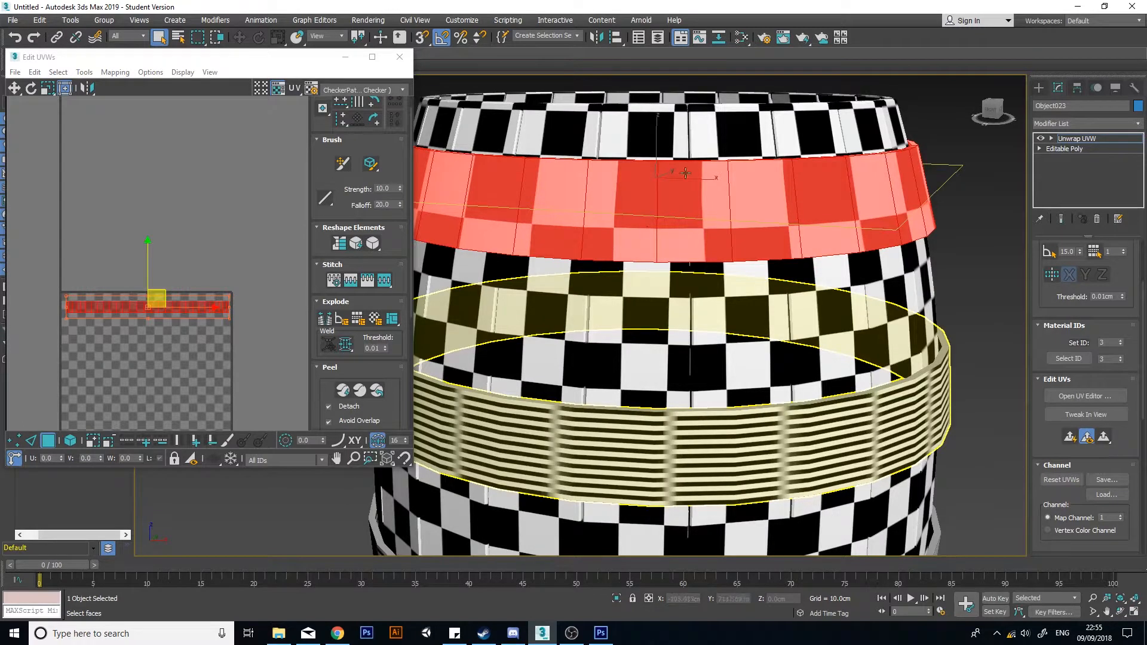
pyautogui.scroll(3, 120, 314)
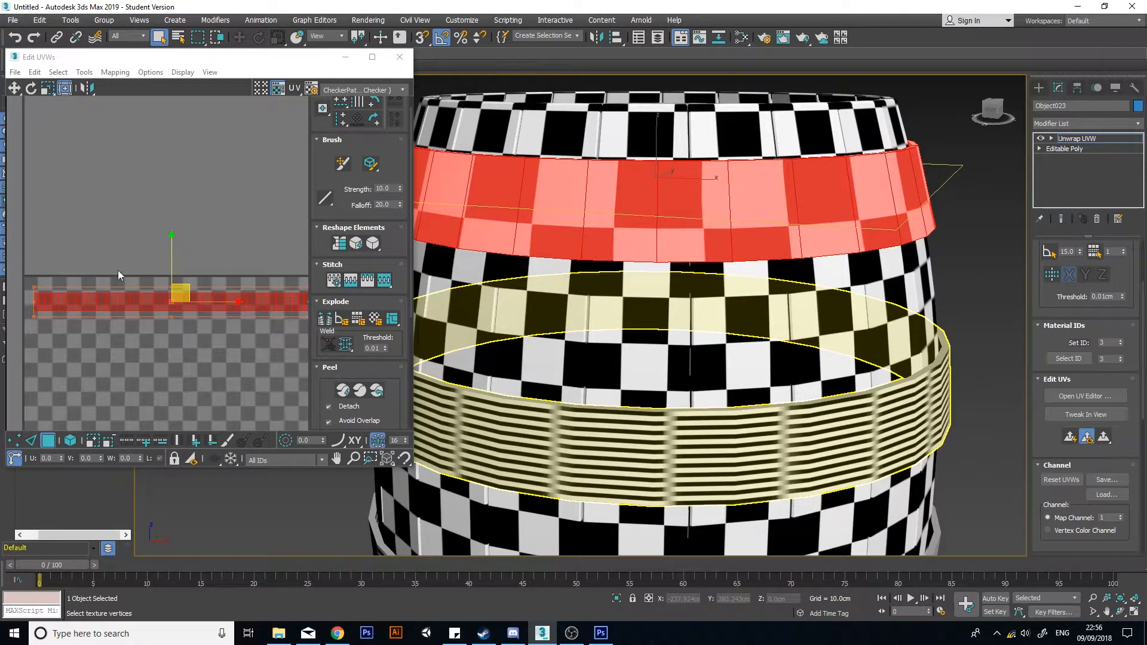
pyautogui.scroll(-5, 117, 270)
pyautogui.click(87, 311)
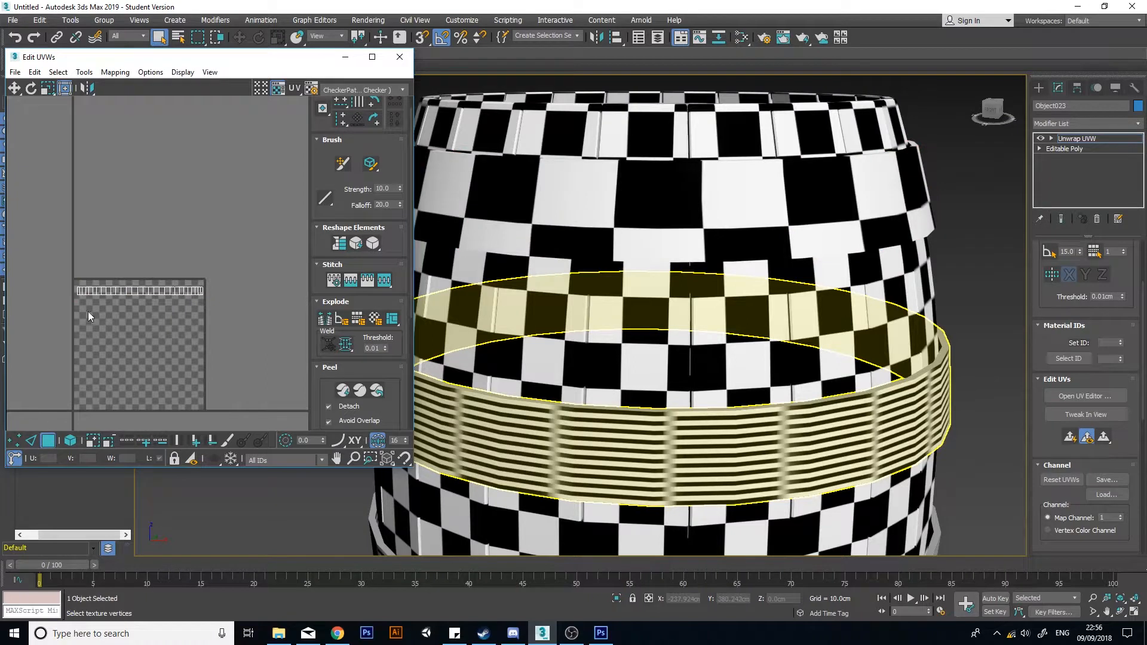
# Step: Close the UV editor, copy the uppermost hoop's Unwrap UVW modifier, and paste it as an instance onto the second hoop
pyautogui.click(400, 58)
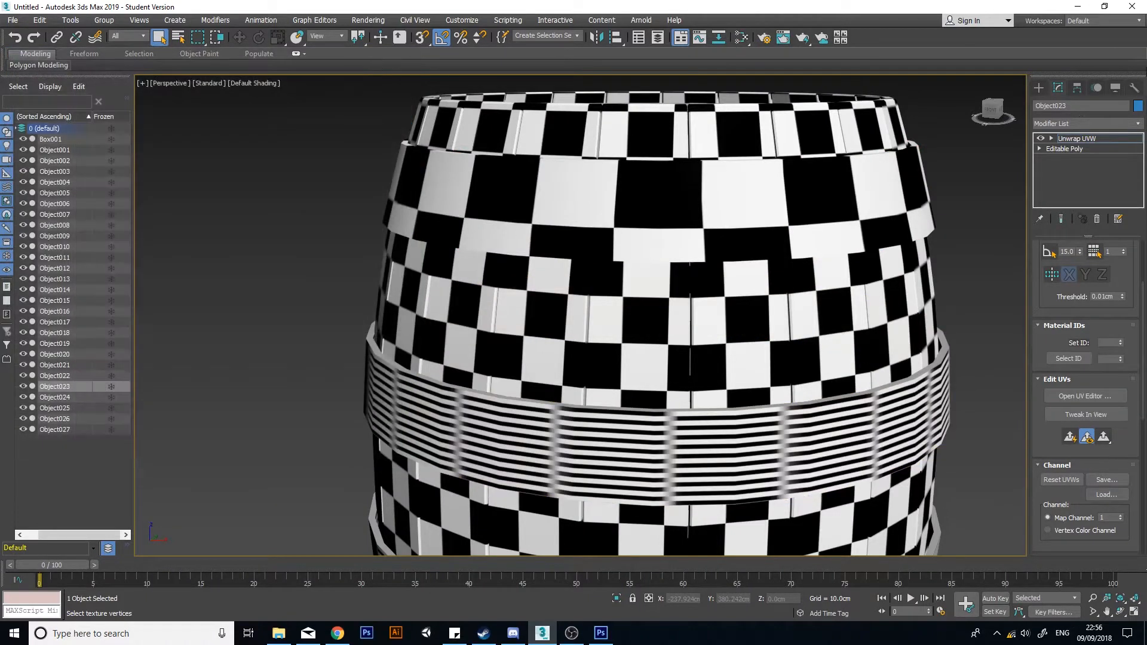
pyautogui.rightClick(1078, 142)
pyautogui.click(1071, 187)
pyautogui.scroll(-4, 780, 284)
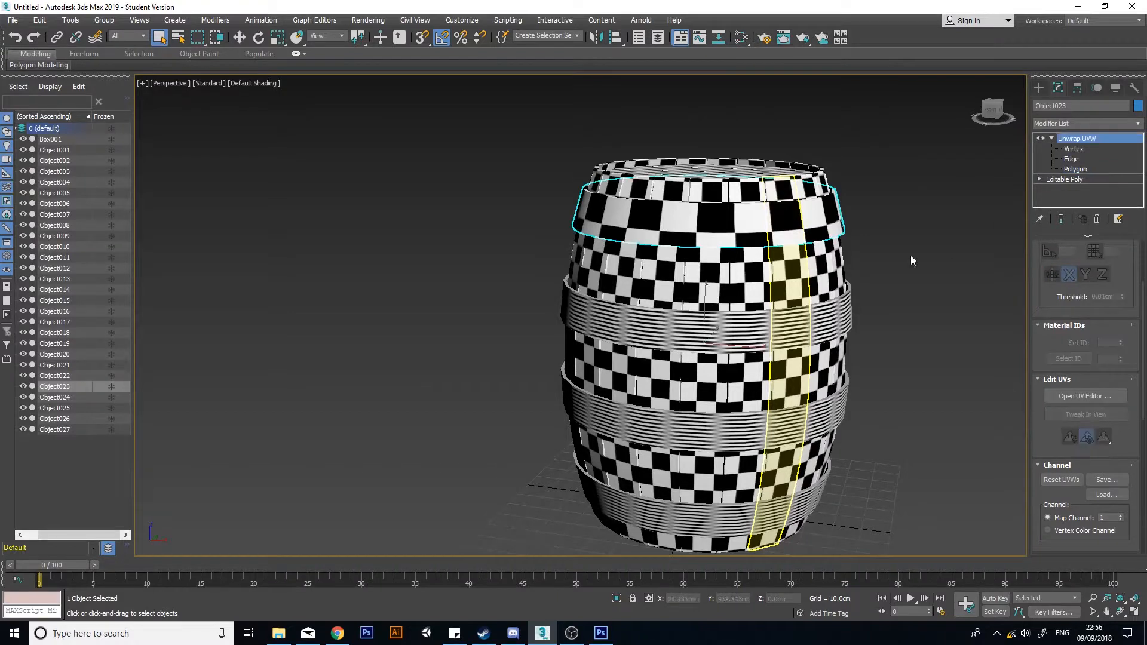
pyautogui.click(847, 292)
pyautogui.rightClick(1076, 140)
pyautogui.click(1099, 182)
# Step: Paste the copied Unwrap UVW modifier as an instance onto the two lower hoops, Object025 and Object026
pyautogui.moveTo(831, 387); pyautogui.dragTo(813, 338, button='middle')
pyautogui.click(814, 346)
pyautogui.rightClick(1080, 159)
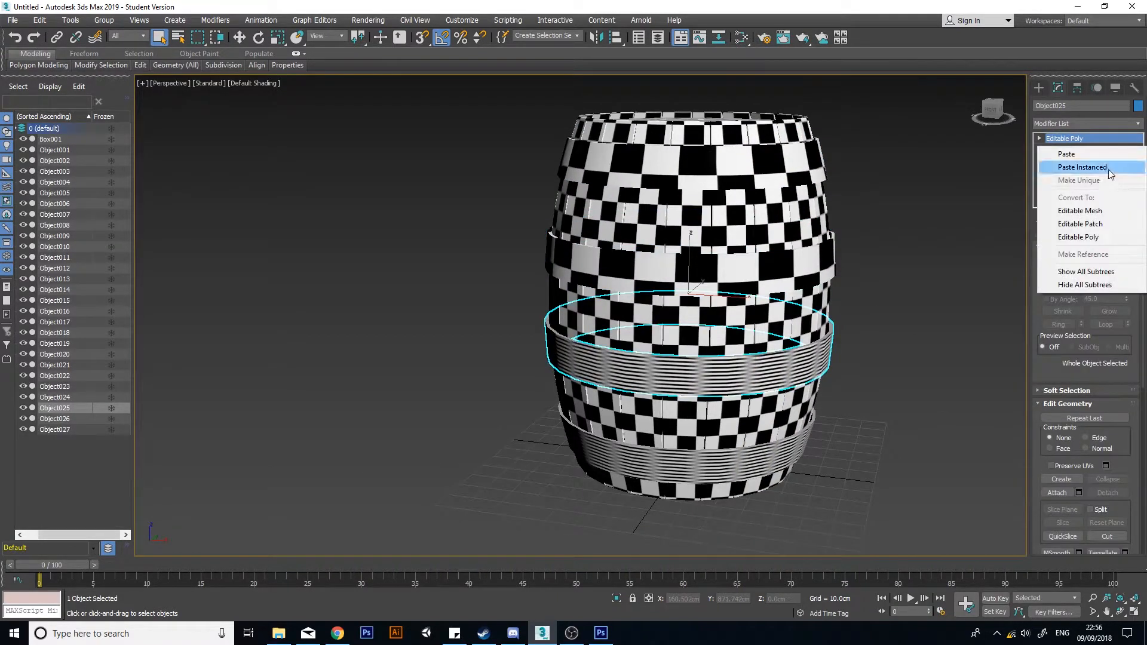
pyautogui.click(1096, 168)
pyautogui.click(785, 445)
pyautogui.rightClick(1069, 138)
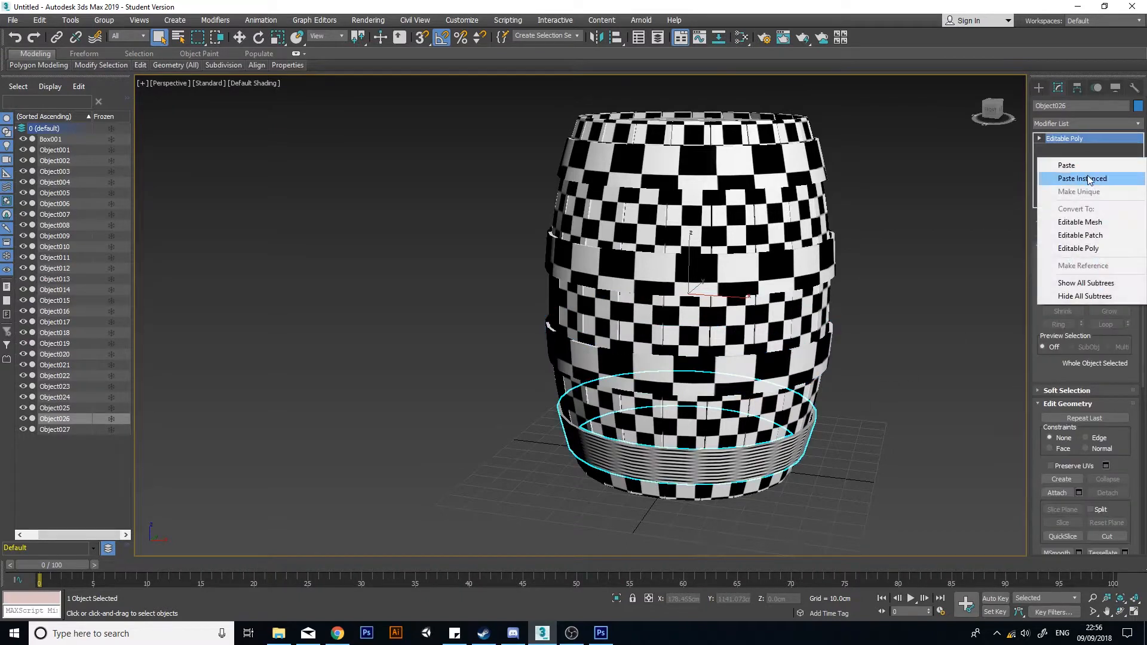
pyautogui.click(1096, 175)
# Step: Clear the selection and examine the checker pattern over the whole barrel from several angles
pyautogui.click(849, 339)
pyautogui.keyDown('alt'); pyautogui.moveTo(885, 283); pyautogui.dragTo(736, 314, button='middle'); pyautogui.keyUp('alt')
pyautogui.scroll(-5, 736, 314)
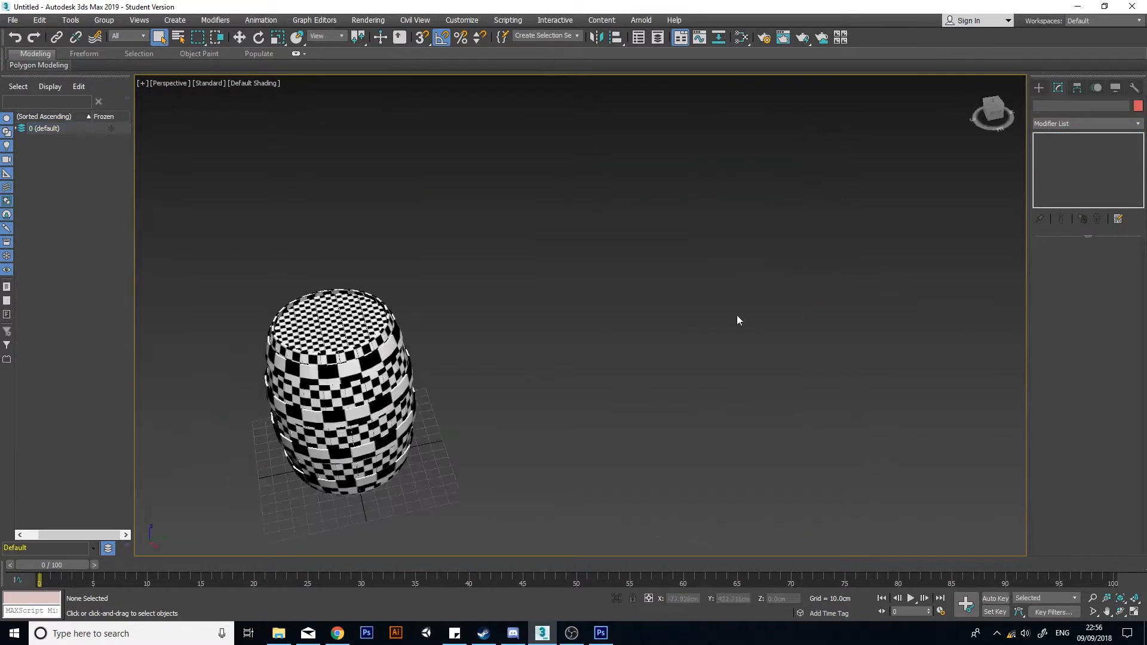
pyautogui.click(427, 398)
pyautogui.press('z')
pyautogui.keyDown('alt'); pyautogui.moveTo(783, 348); pyautogui.dragTo(667, 294, button='middle'); pyautogui.keyUp('alt')
pyautogui.scroll(-5, 697, 326)
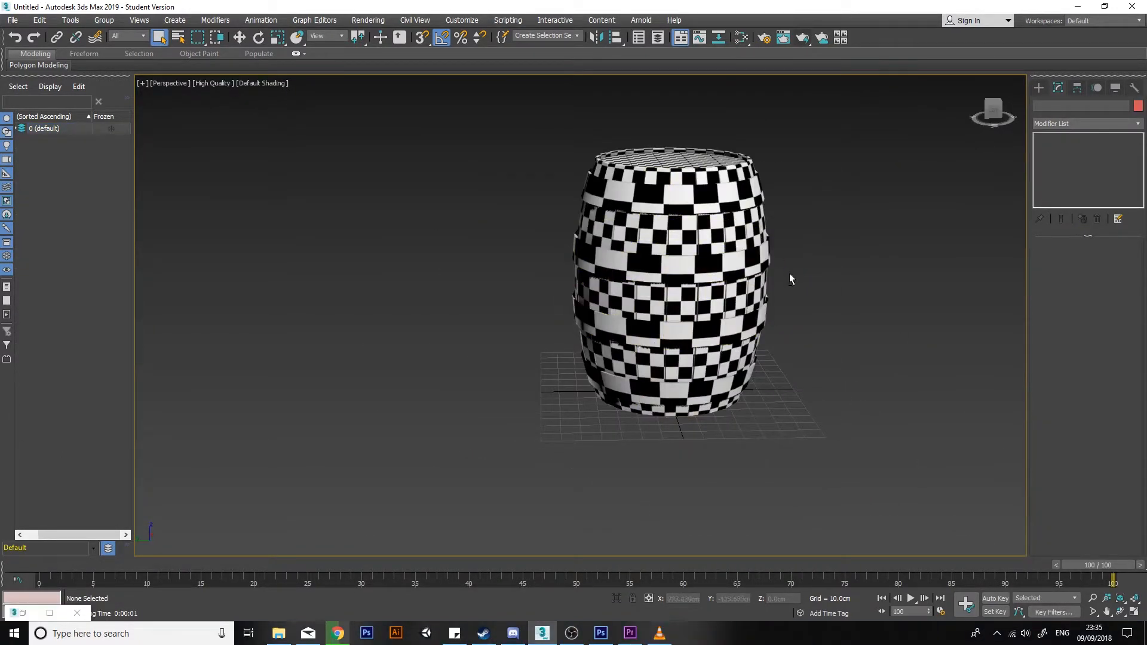
pyautogui.keyDown('alt'); pyautogui.moveTo(792, 280); pyautogui.dragTo(802, 370, button='middle'); pyautogui.keyUp('alt')
# Step: Open the Slate Material Editor, add a Standard scanline material below the checker material, and name it wood
pyautogui.click(745, 37)
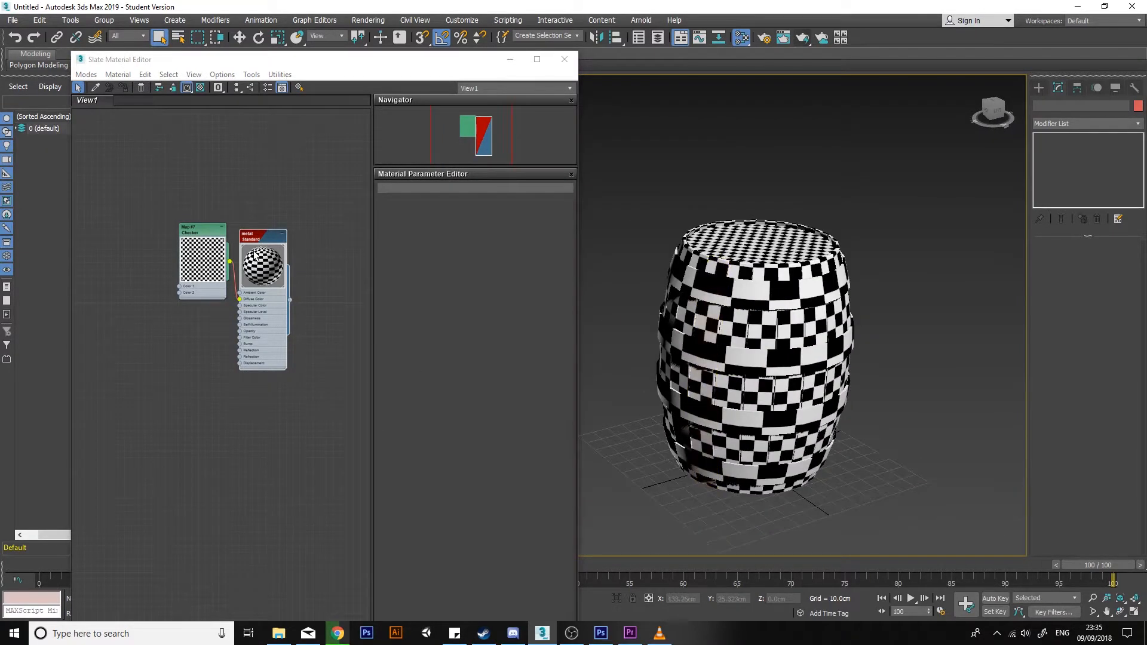
pyautogui.moveTo(268, 399); pyautogui.dragTo(264, 353, button='middle')
pyautogui.rightClick(265, 347)
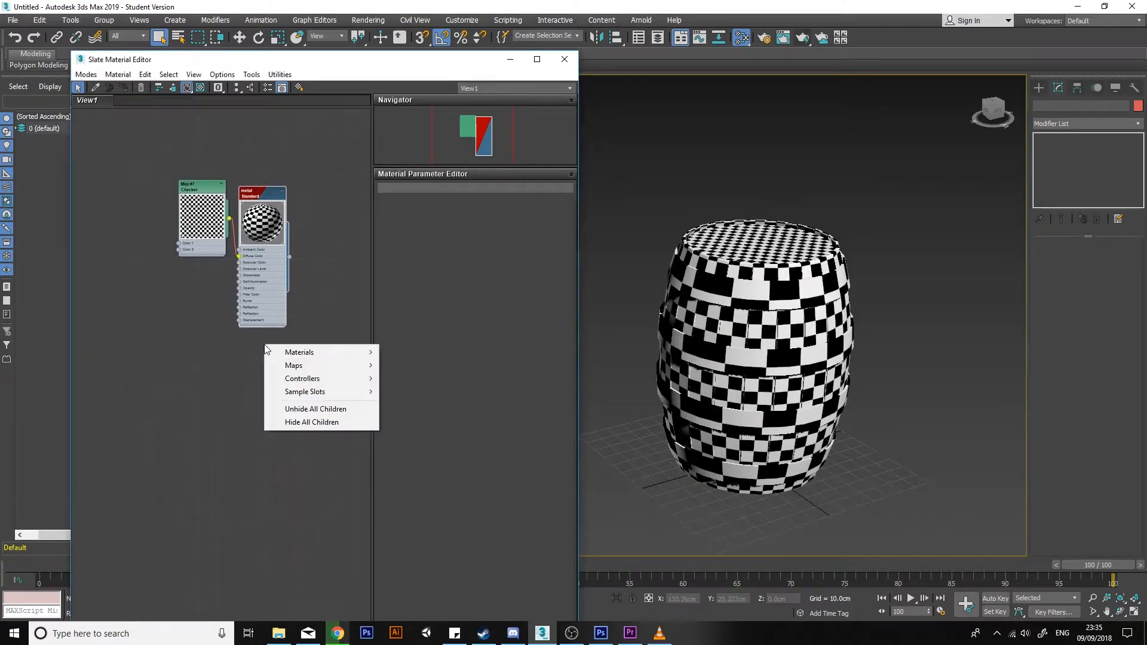
pyautogui.moveTo(278, 352)
pyautogui.moveTo(419, 365)
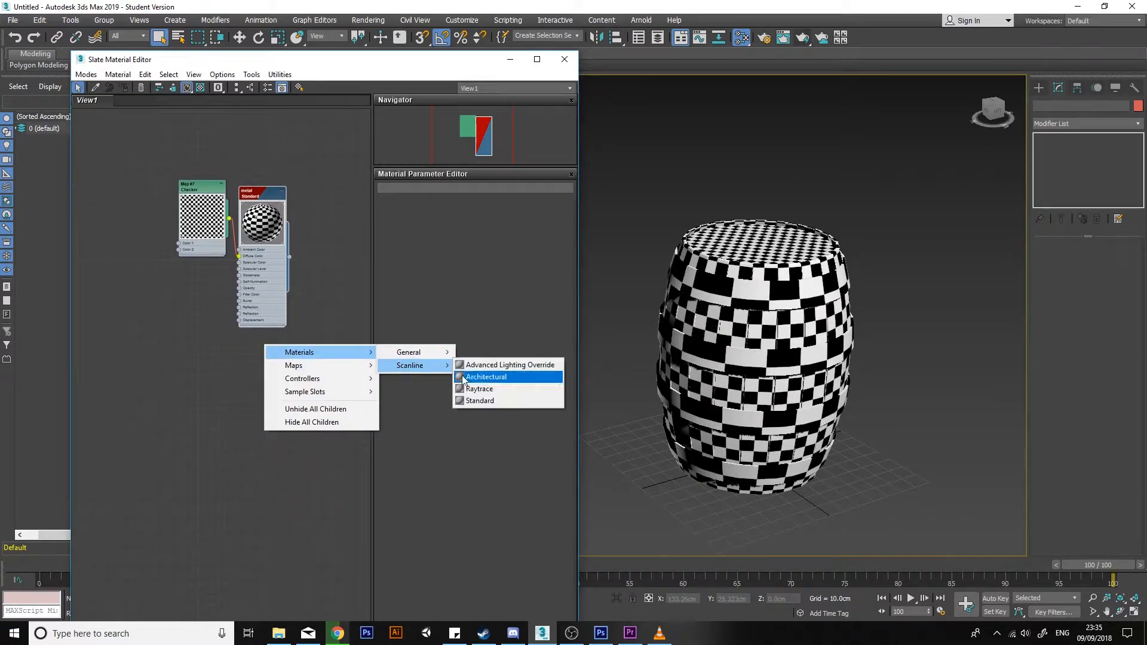
pyautogui.click(486, 403)
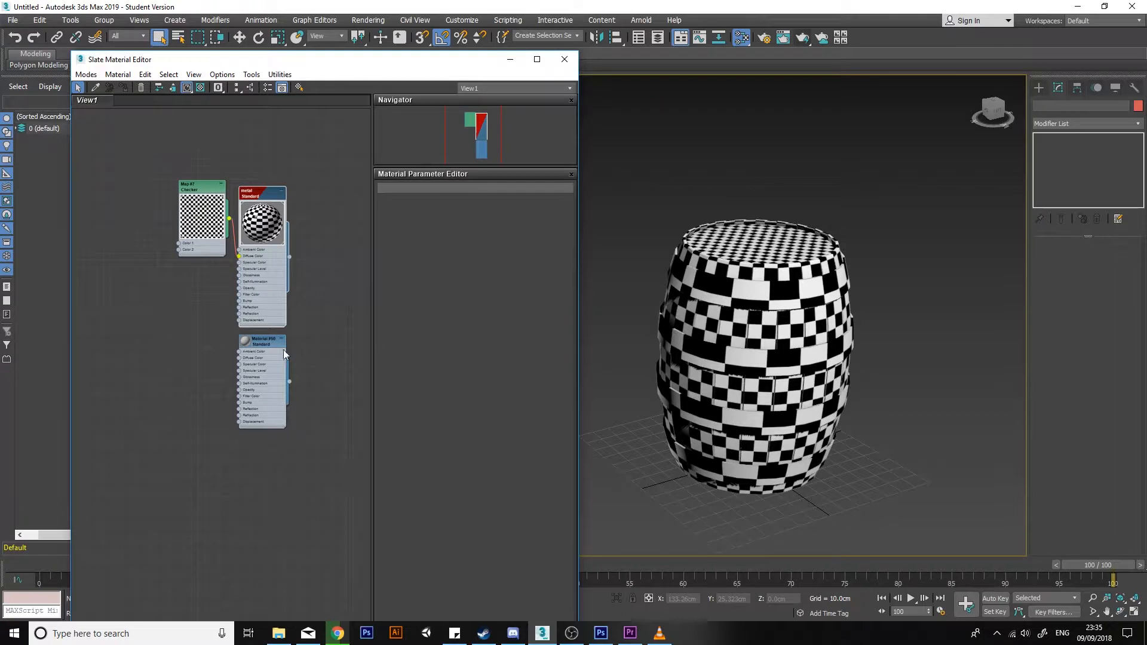
pyautogui.doubleClick(256, 340)
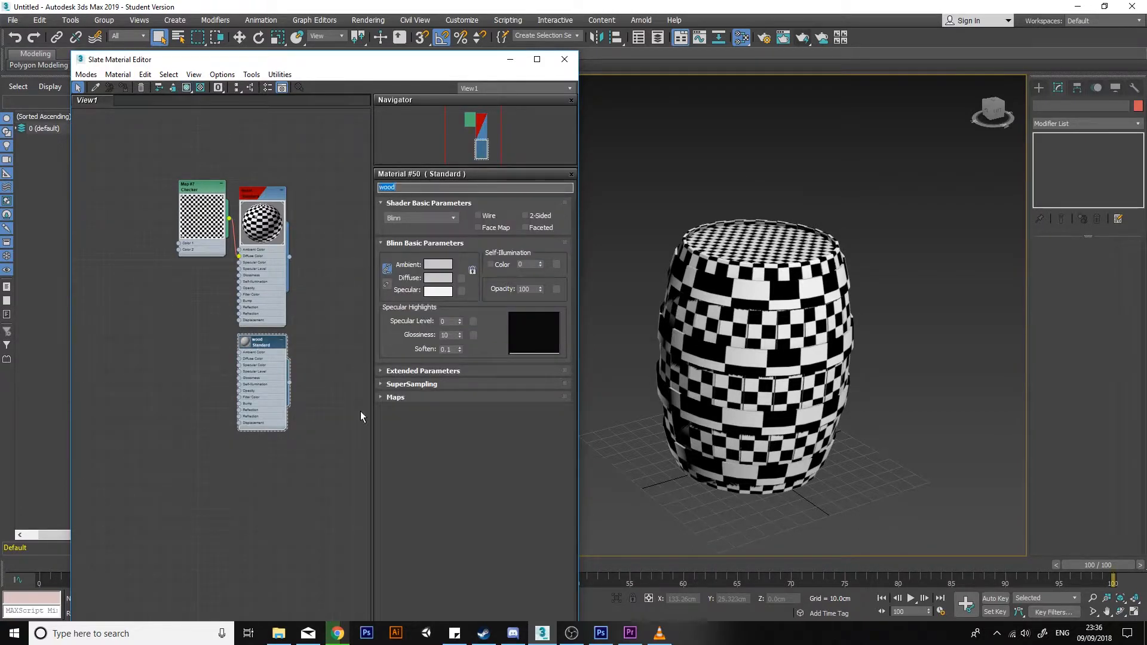
# Step: Add another Standard scanline material, name it Metal, and line up its node beneath the wood material
pyautogui.rightClick(258, 458)
pyautogui.moveTo(299, 459)
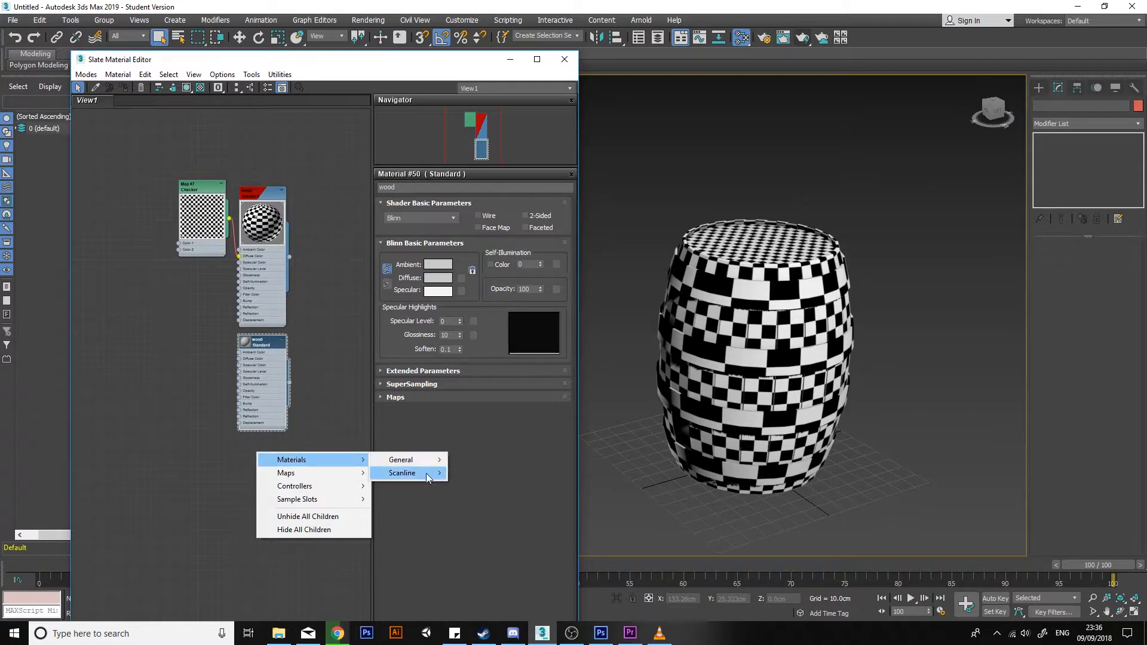
pyautogui.moveTo(430, 475)
pyautogui.click(500, 509)
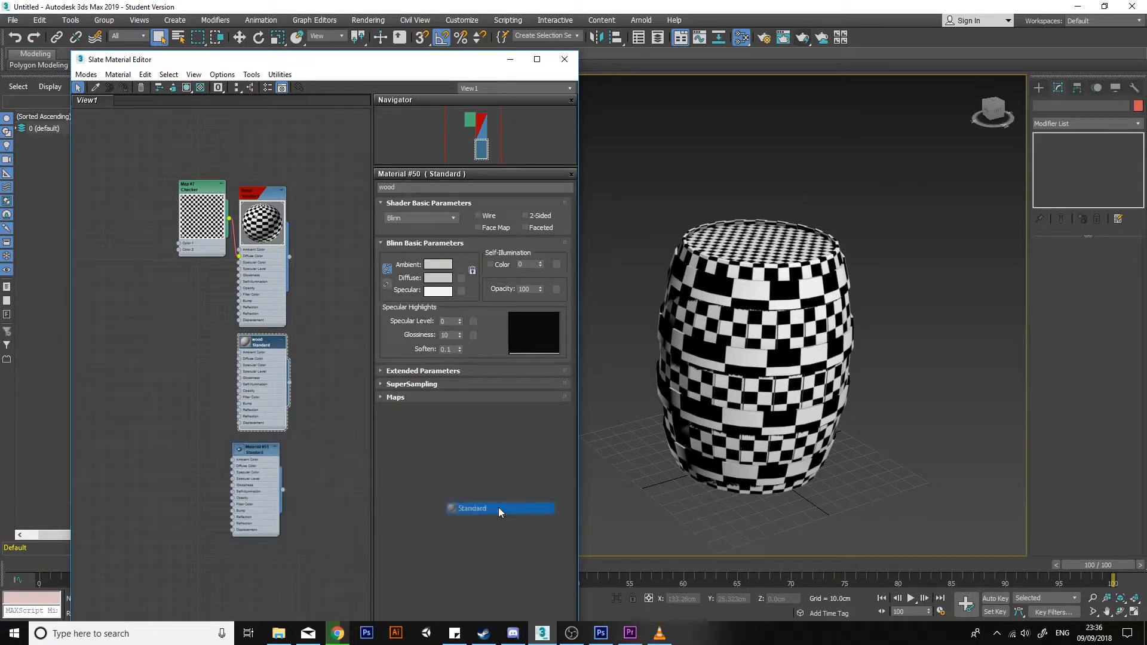
pyautogui.doubleClick(258, 447)
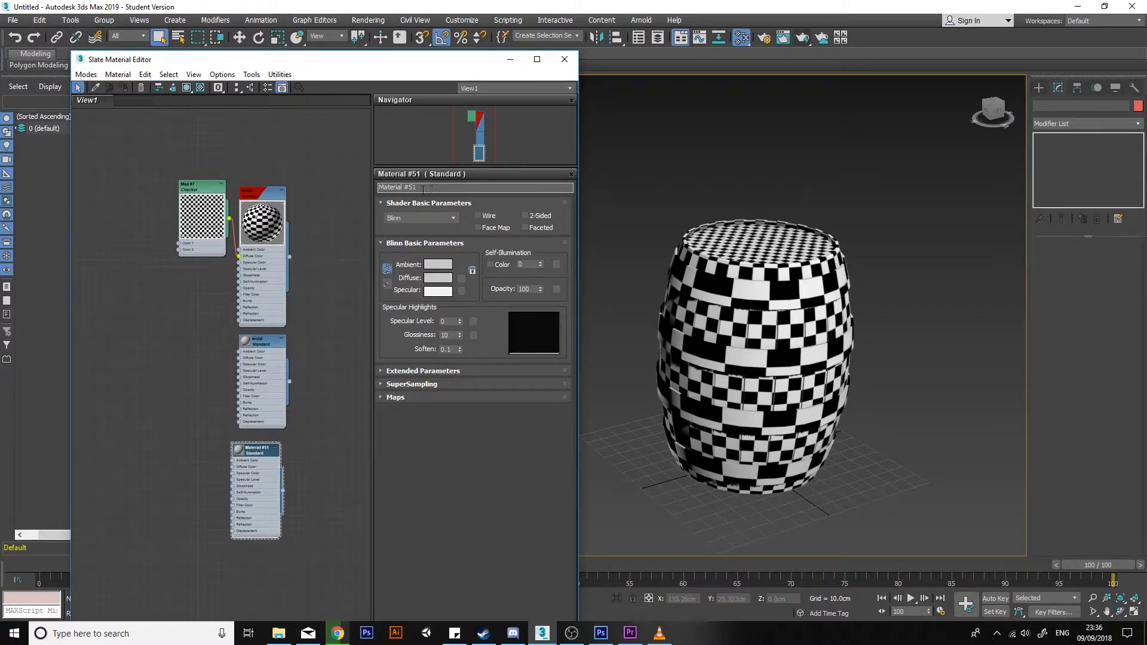
pyautogui.write('Metal')
pyautogui.press('Return')
pyautogui.moveTo(258, 460); pyautogui.dragTo(265, 454)
# Step: Select the wood material and assign it to all of the barrel's staves
pyautogui.click(261, 345)
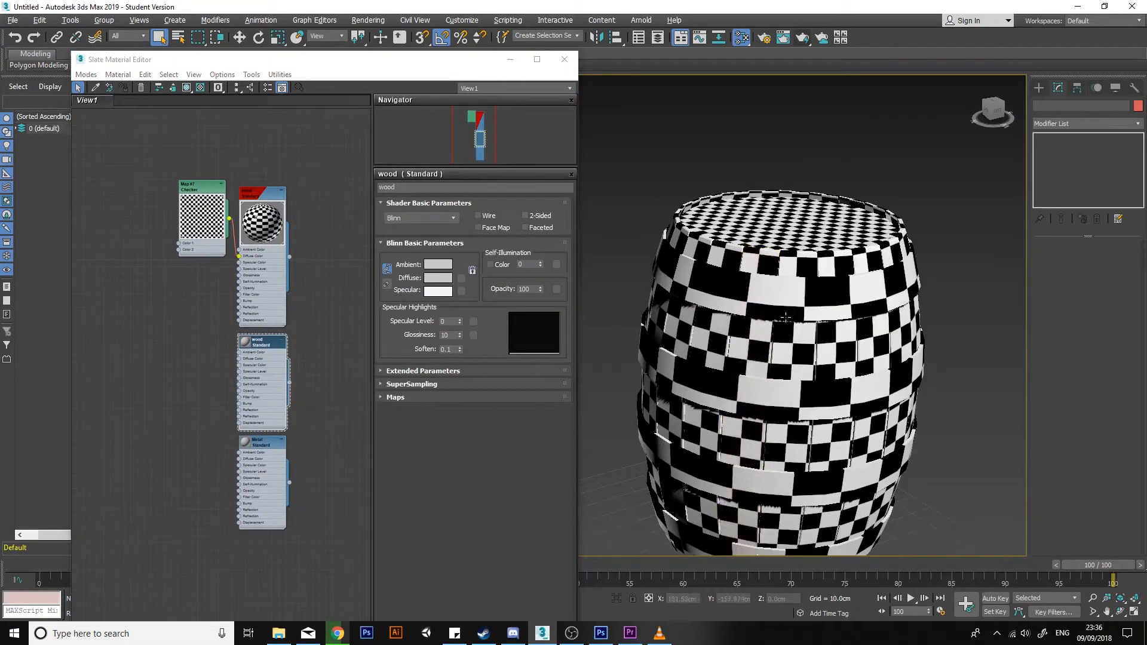
pyautogui.scroll(3, 796, 323)
pyautogui.moveTo(796, 323); pyautogui.dragTo(767, 258, button='middle')
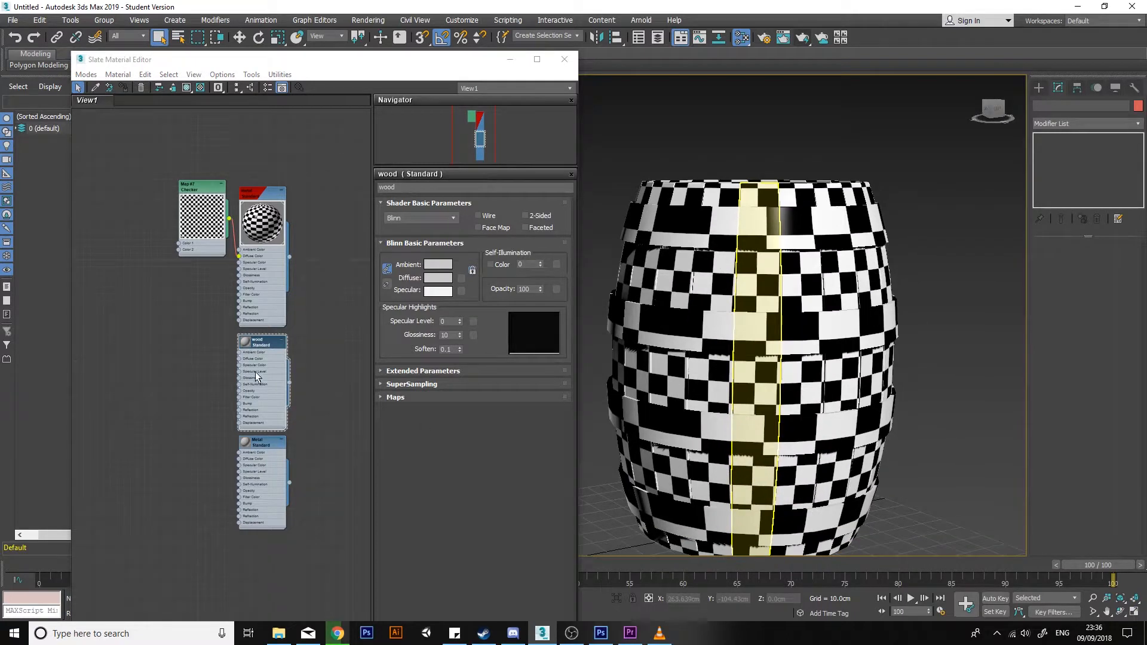
pyautogui.scroll(4, 245, 373)
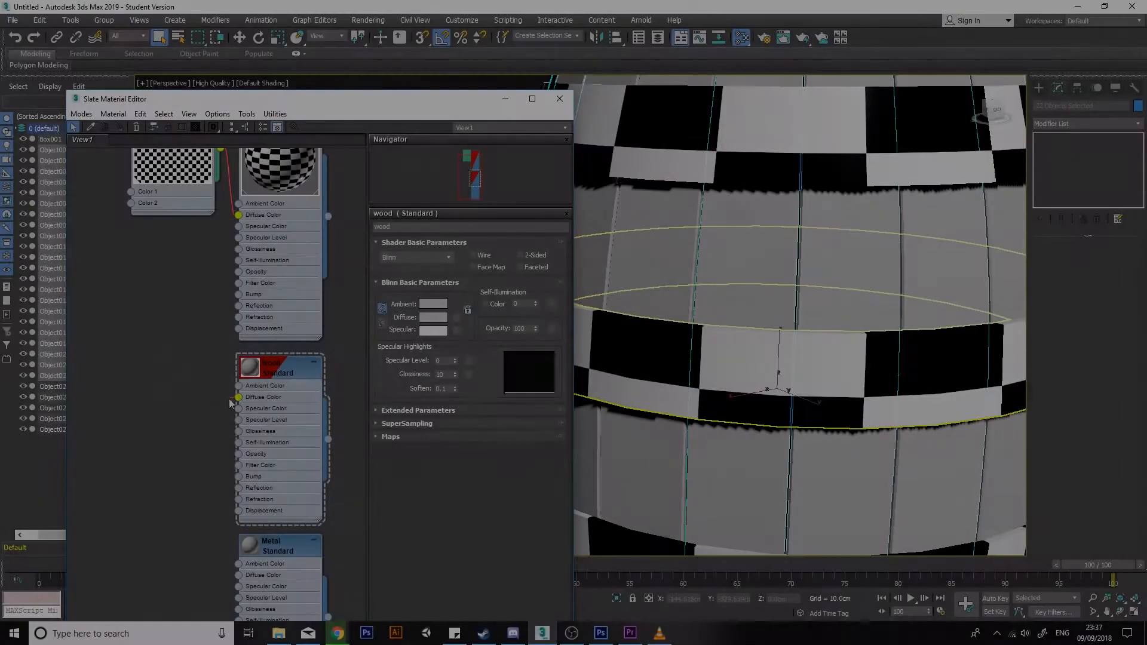
# Step: Connect a Bitmap map with the tablewoodSquare image to the wood material's Diffuse Color
pyautogui.rightClick(149, 378)
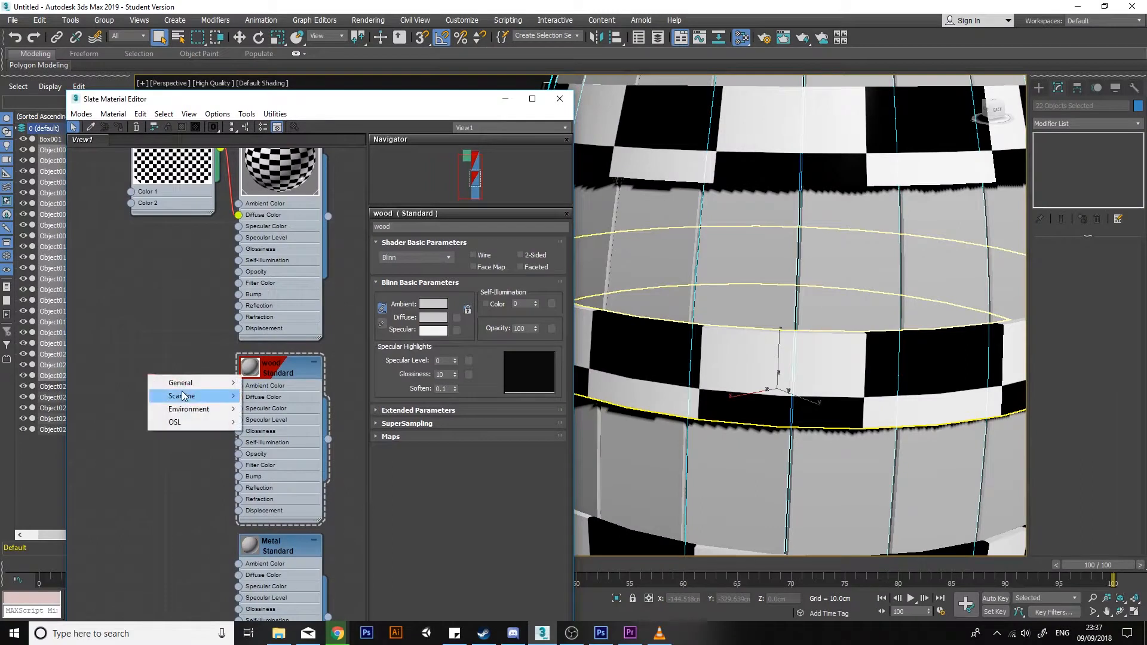
pyautogui.moveTo(182, 383)
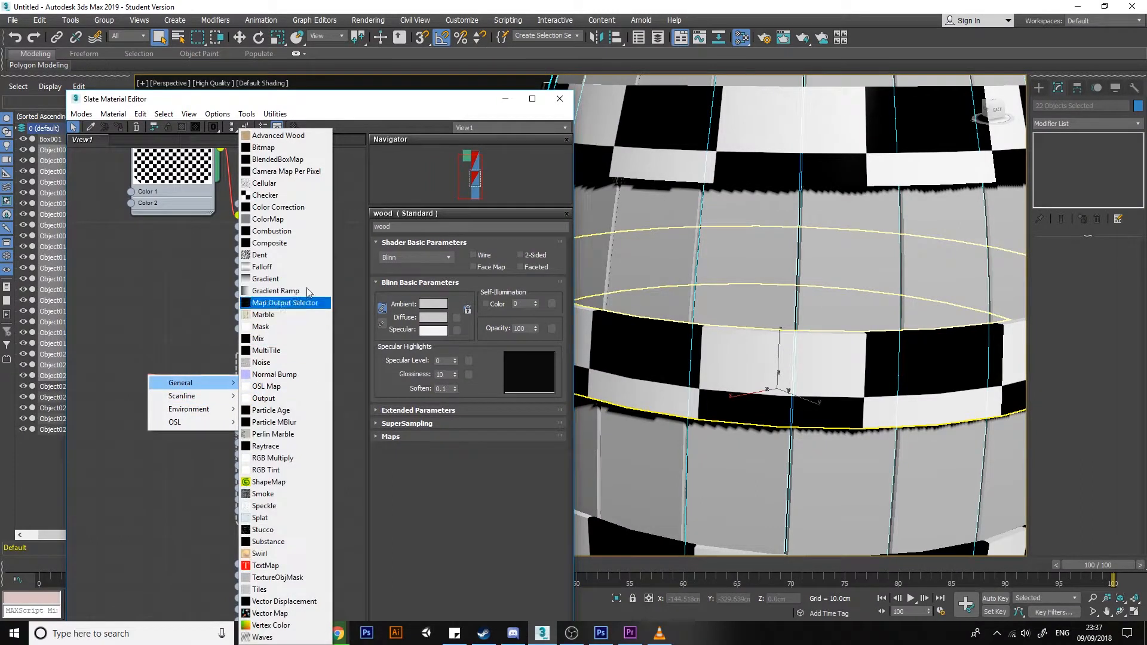
pyautogui.click(294, 149)
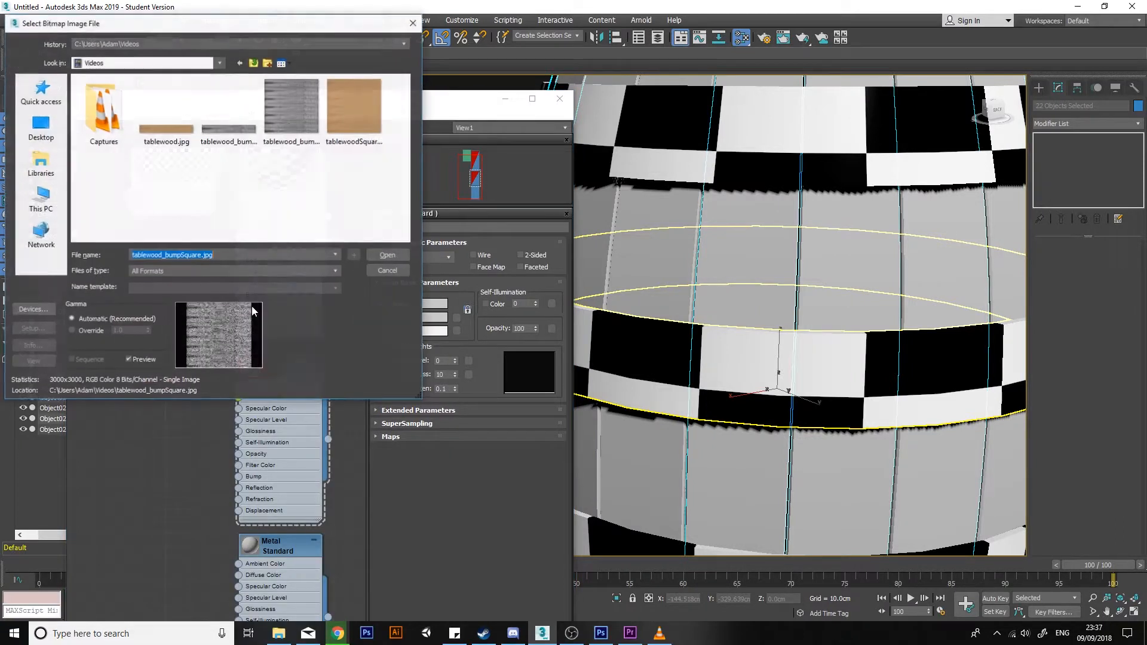
pyautogui.click(339, 123)
pyautogui.click(389, 254)
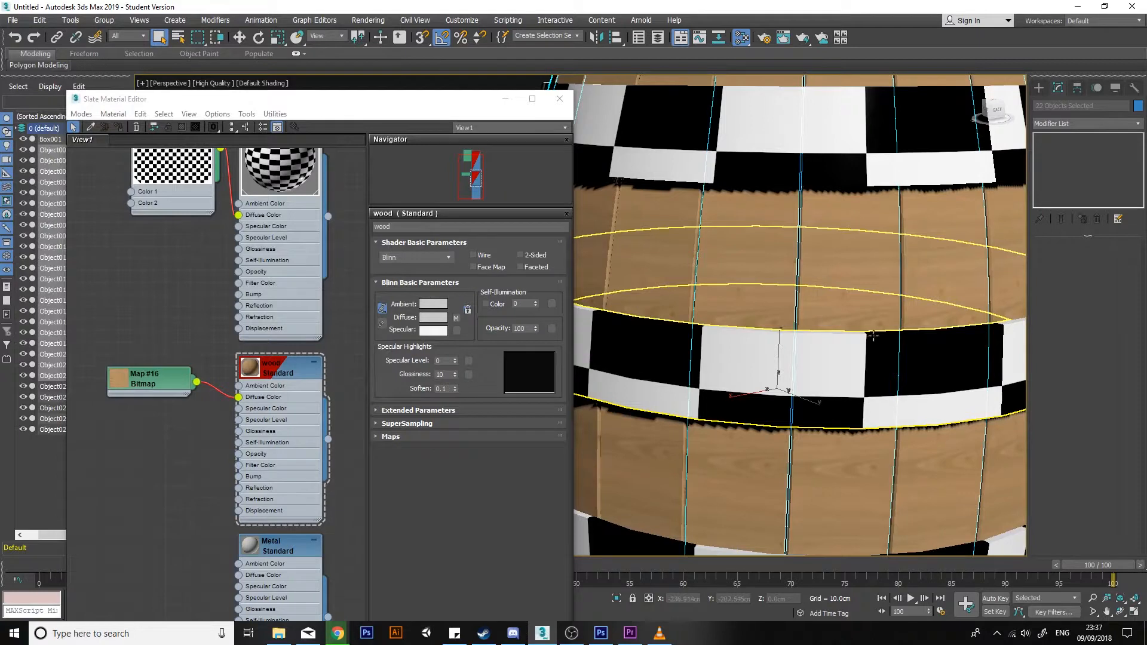
# Step: Assign the wood material to the barrel's top and bottom lids
pyautogui.scroll(-5, 874, 335)
pyautogui.keyDown('alt'); pyautogui.moveTo(832, 343); pyautogui.dragTo(771, 268, button='middle'); pyautogui.keyUp('alt')
pyautogui.click(771, 200)
pyautogui.scroll(4, 768, 383)
pyautogui.keyDown('alt'); pyautogui.moveTo(834, 389); pyautogui.dragTo(779, 350, button='middle'); pyautogui.keyUp('alt')
pyautogui.scroll(-3, 891, 366)
pyautogui.moveTo(890, 367); pyautogui.dragTo(685, 305, button='middle')
pyautogui.keyDown('alt'); pyautogui.moveTo(816, 373); pyautogui.dragTo(811, 283, button='middle'); pyautogui.keyUp('alt')
pyautogui.click(855, 389)
pyautogui.click(148, 131)
pyautogui.click(120, 129)
pyautogui.keyDown('alt'); pyautogui.moveTo(899, 269); pyautogui.dragTo(814, 384, button='middle'); pyautogui.keyUp('alt')
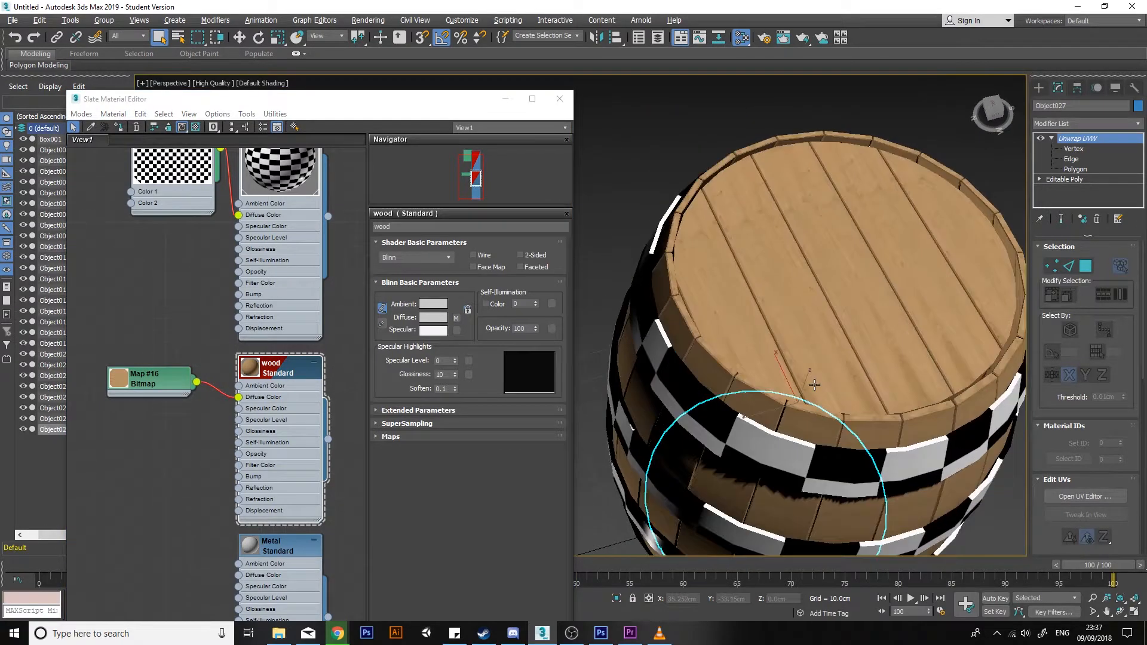
# Step: Select all four hoops together and assign the Metal material to them
pyautogui.click(663, 120)
pyautogui.keyDown('alt'); pyautogui.moveTo(663, 119); pyautogui.dragTo(749, 190, button='middle'); pyautogui.keyUp('alt')
pyautogui.click(761, 138)
pyautogui.keyDown('ctrl'); pyautogui.click(752, 219); pyautogui.keyUp('ctrl')
pyautogui.keyDown('ctrl'); pyautogui.click(750, 296); pyautogui.keyUp('ctrl')
pyautogui.keyDown('ctrl'); pyautogui.click(753, 377); pyautogui.keyUp('ctrl')
pyautogui.moveTo(292, 552); pyautogui.dragTo(255, 460, button='middle')
pyautogui.click(256, 460)
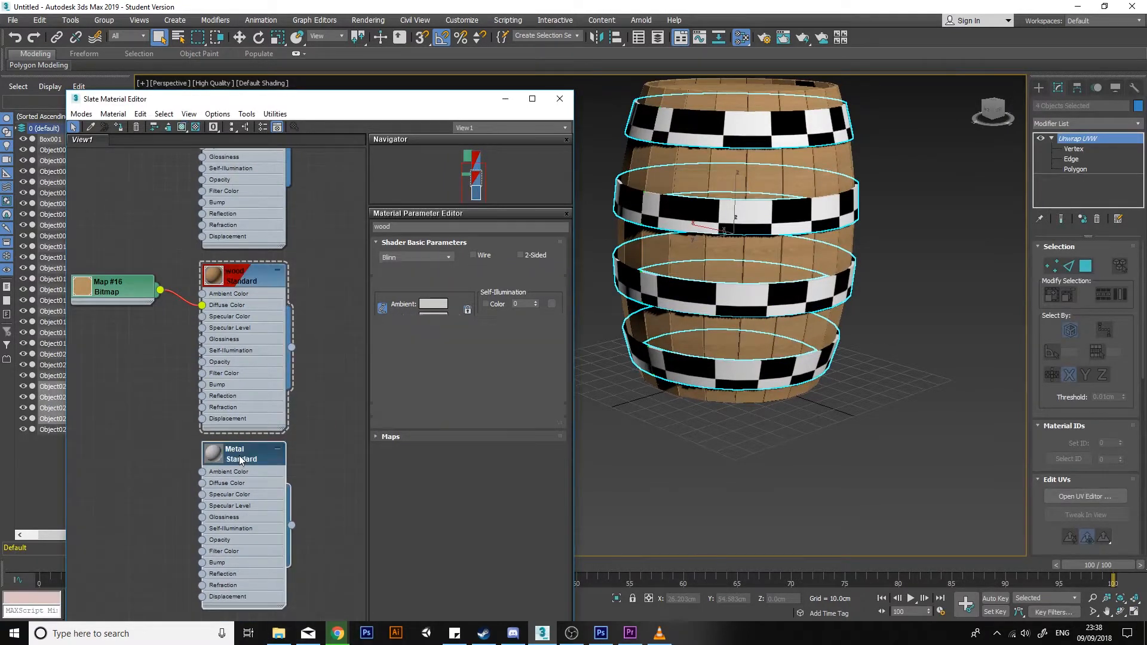
pyautogui.click(119, 127)
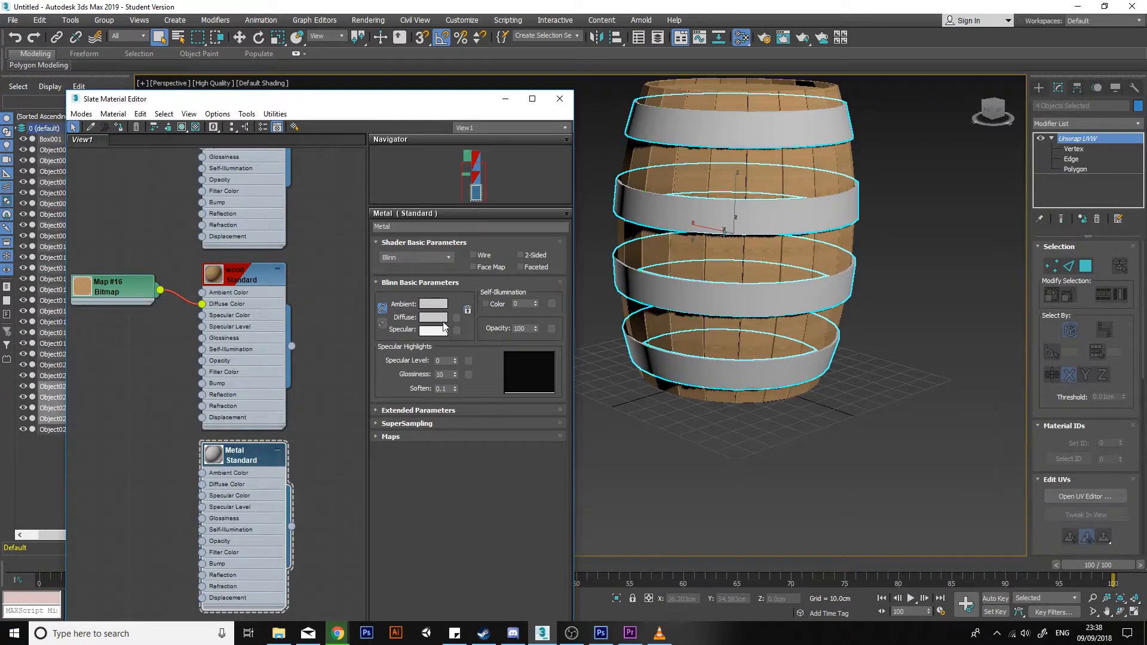
# Step: Darken the Metal material's diffuse color to a medium grey
pyautogui.click(443, 320)
pyautogui.moveTo(353, 129)
pyautogui.mouseDown()
pyautogui.moveTo(353, 102)
pyautogui.moveTo(340, 112)
pyautogui.mouseUp()
pyautogui.click(443, 185)
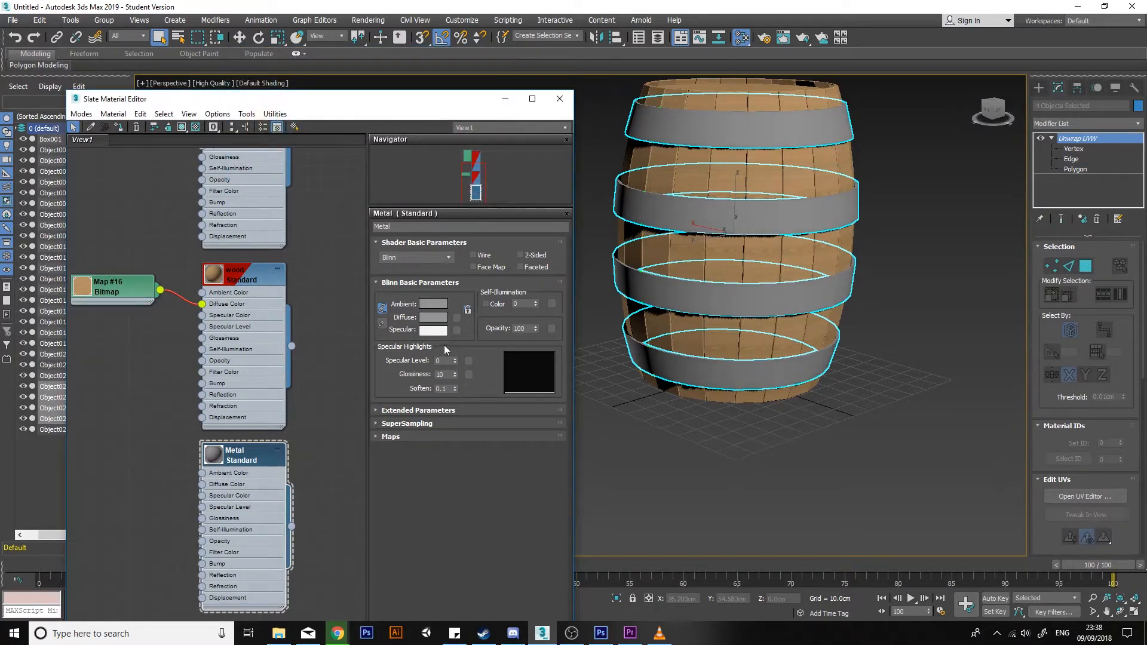
# Step: Set the Metal material's Specular Level to 108 and its Glossiness to 23
pyautogui.moveTo(454, 363); pyautogui.dragTo(451, 321)
pyautogui.moveTo(455, 374)
pyautogui.mouseDown()
pyautogui.moveTo(451, 351)
pyautogui.moveTo(451, 368)
pyautogui.mouseUp()
pyautogui.moveTo(602, 407)
pyautogui.keyDown('alt'); pyautogui.mouseDown(button='middle')
pyautogui.moveTo(606, 378)
pyautogui.moveTo(611, 421)
pyautogui.moveTo(610, 392)
pyautogui.mouseUp(button='middle'); pyautogui.keyUp('alt')
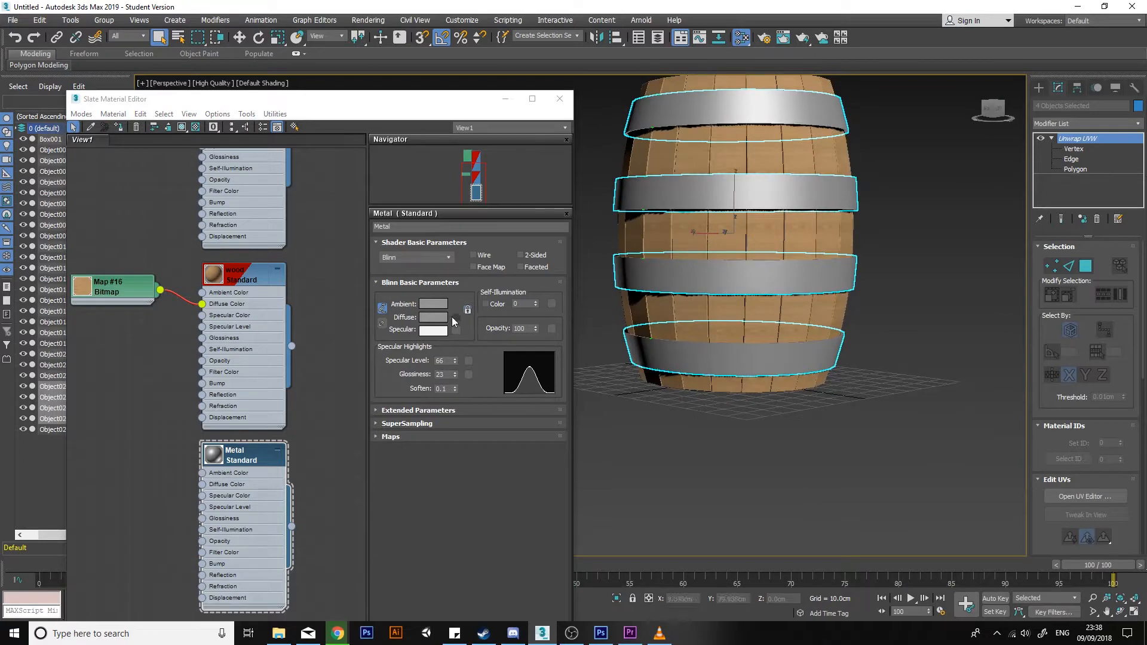
pyautogui.moveTo(455, 361); pyautogui.dragTo(454, 357)
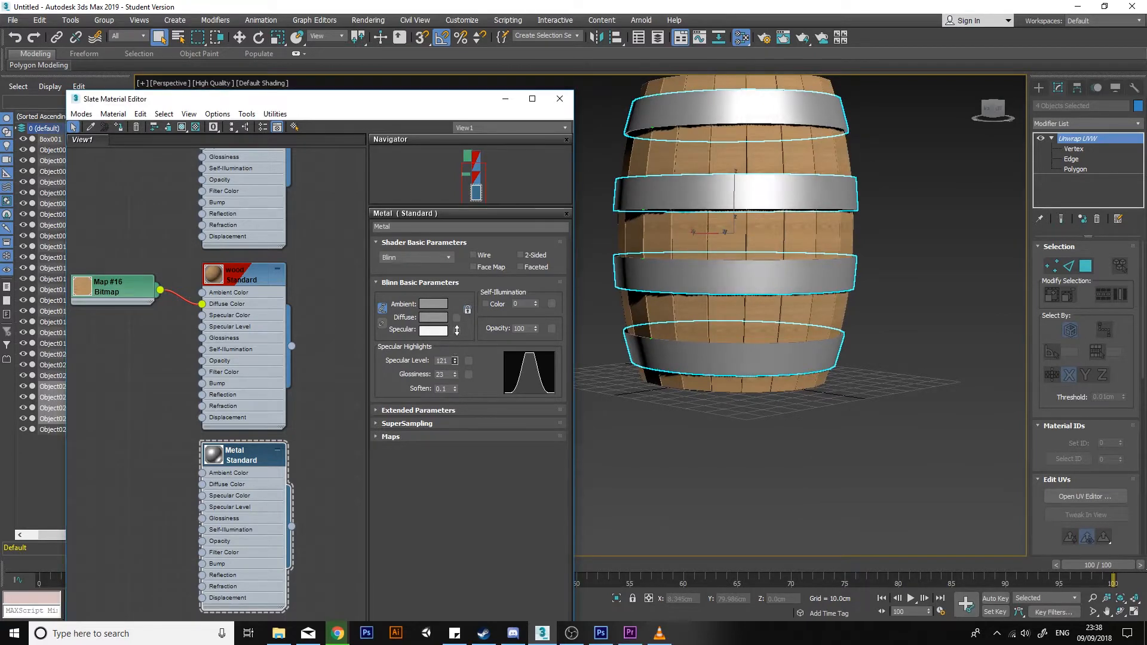
# Step: Select only the uppermost hoop and examine the metal highlights from different angles around the barrel
pyautogui.keyDown('alt'); pyautogui.moveTo(838, 220); pyautogui.dragTo(813, 265, button='middle'); pyautogui.keyUp('alt')
pyautogui.click(929, 344)
pyautogui.click(832, 190)
pyautogui.keyDown('alt'); pyautogui.moveTo(855, 338); pyautogui.dragTo(857, 306, button='middle'); pyautogui.keyUp('alt')
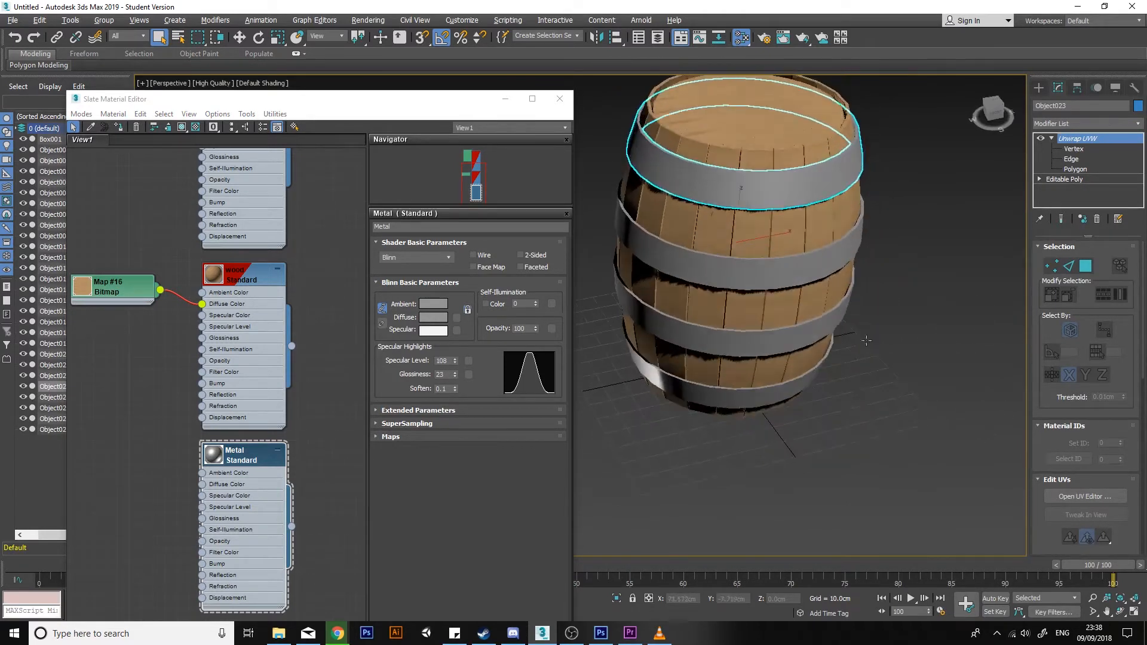
pyautogui.scroll(4, 766, 314)
pyautogui.keyDown('alt'); pyautogui.moveTo(765, 315); pyautogui.dragTo(829, 312, button='middle'); pyautogui.keyUp('alt')
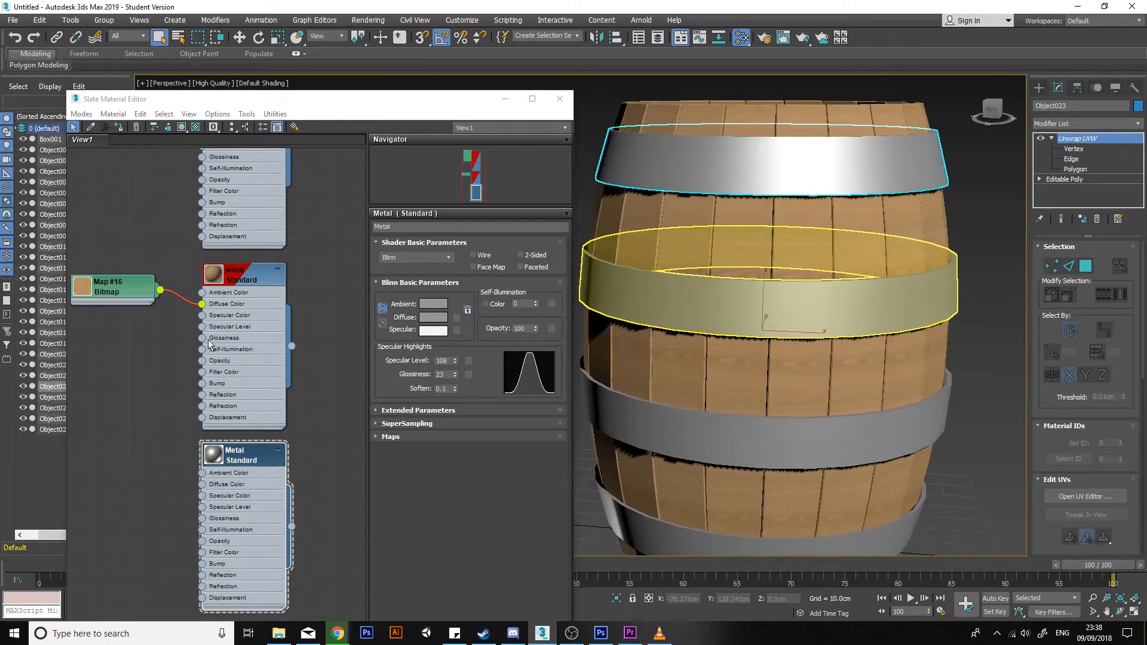
# Step: Connect a new bitmap map using tablewood_bumpSquare.jpg to the wood material's Bump channel
pyautogui.moveTo(156, 278); pyautogui.dragTo(216, 287, button='middle')
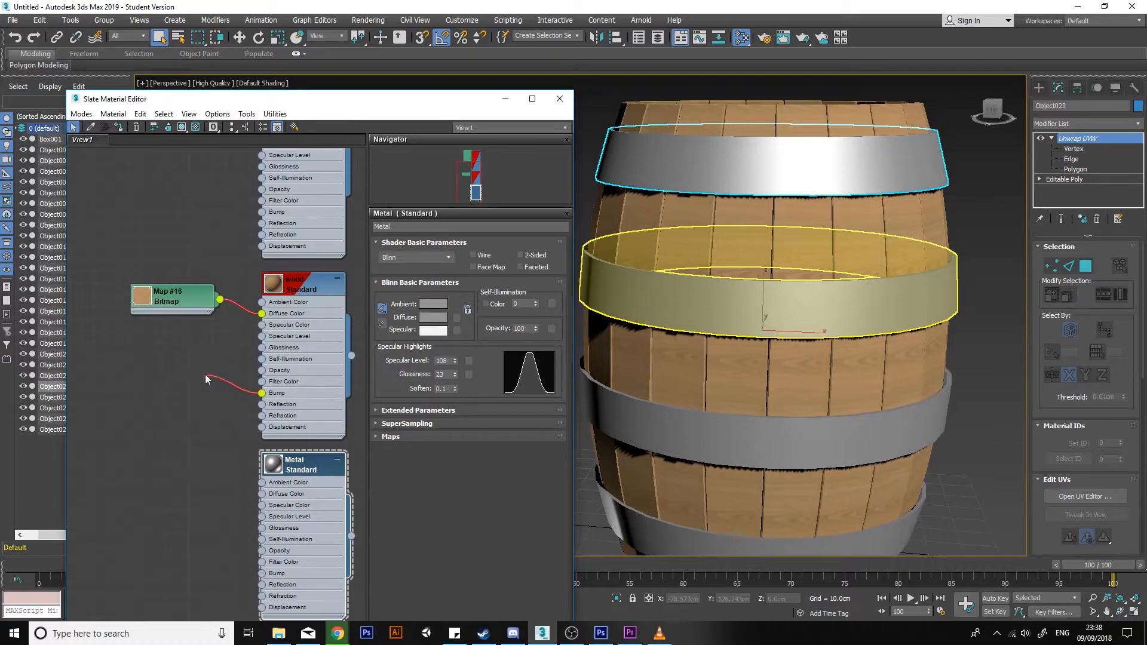
pyautogui.moveTo(163, 370); pyautogui.dragTo(164, 369)
pyautogui.moveTo(177, 376)
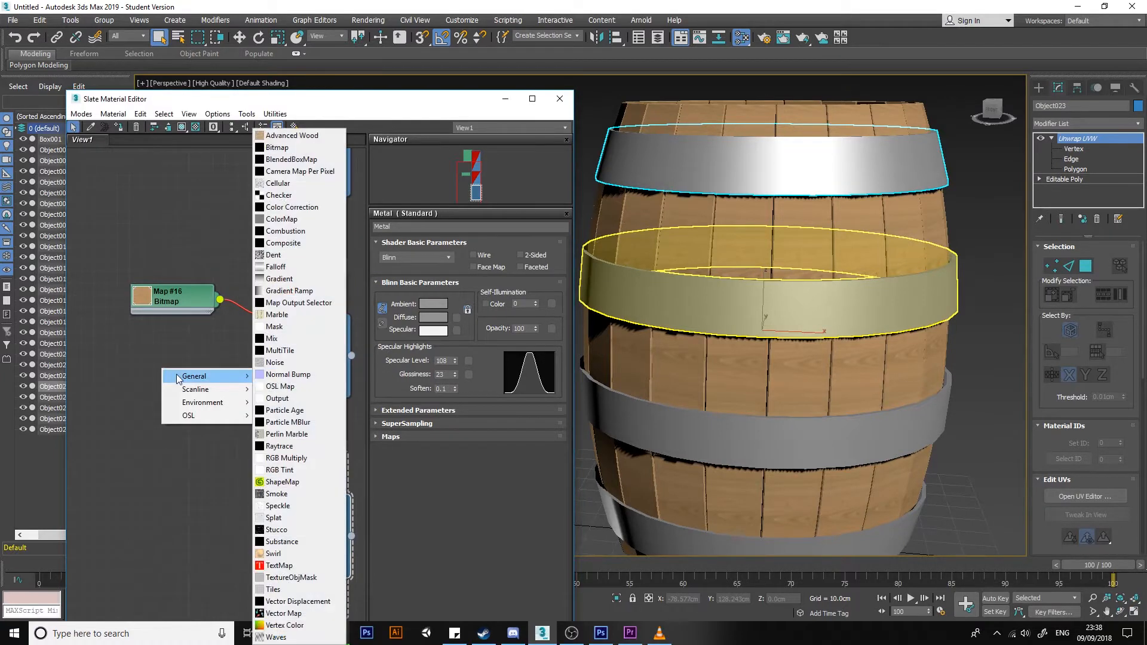
pyautogui.click(307, 148)
pyautogui.click(282, 102)
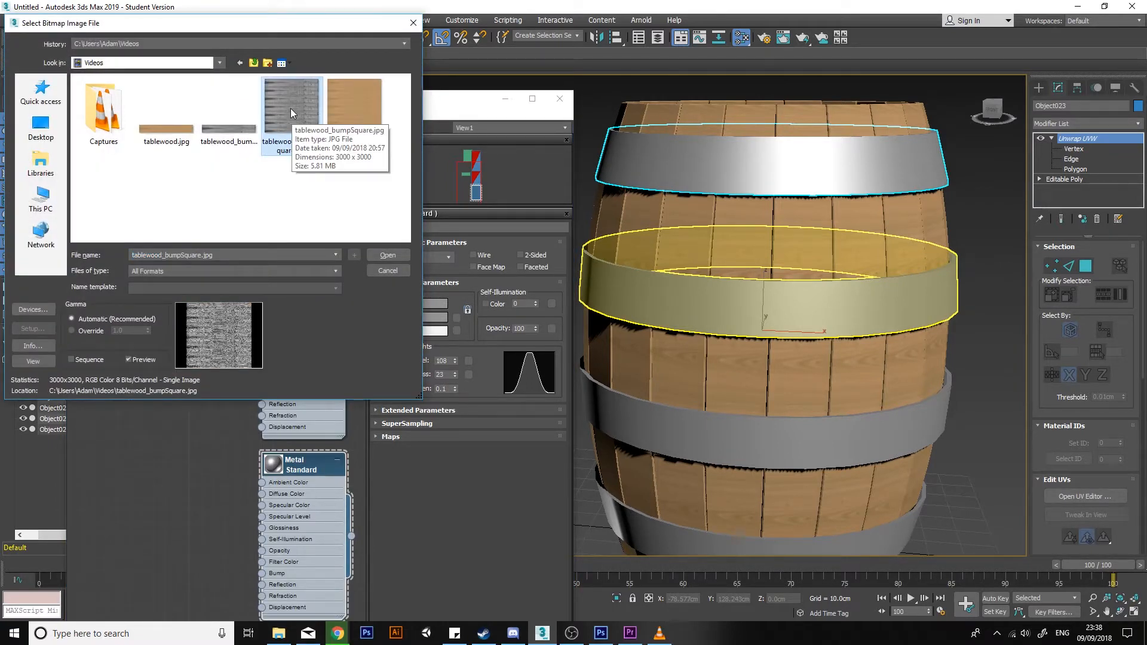
pyautogui.click(382, 256)
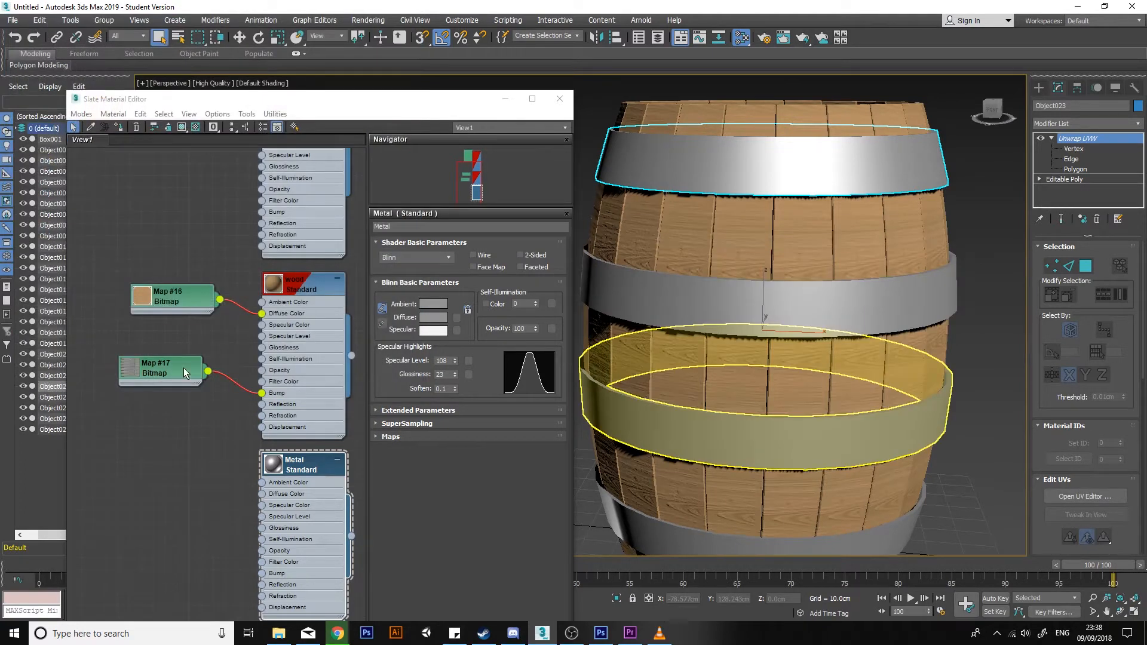
# Step: Examine the wood bump effect on the barrel's lid and staves from several angles and distances
pyautogui.keyDown('alt'); pyautogui.moveTo(707, 268); pyautogui.dragTo(741, 234, button='middle'); pyautogui.keyUp('alt')
pyautogui.click(755, 265)
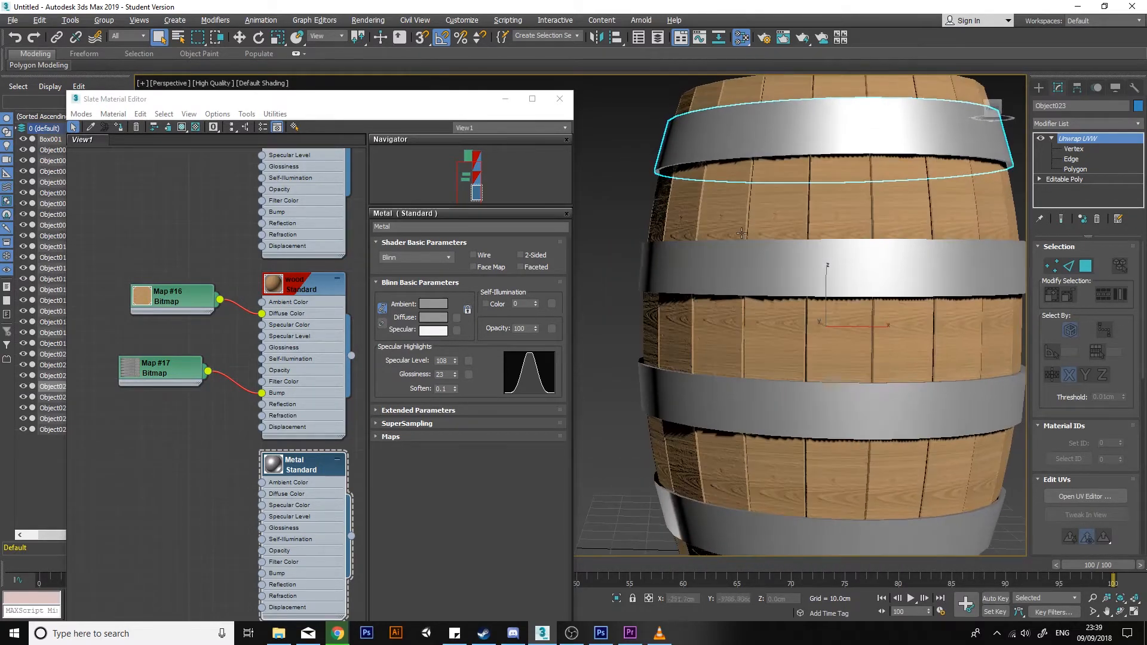
pyautogui.keyDown('alt'); pyautogui.moveTo(1009, 382); pyautogui.dragTo(936, 314, button='middle'); pyautogui.keyUp('alt')
pyautogui.scroll(8, 801, 317)
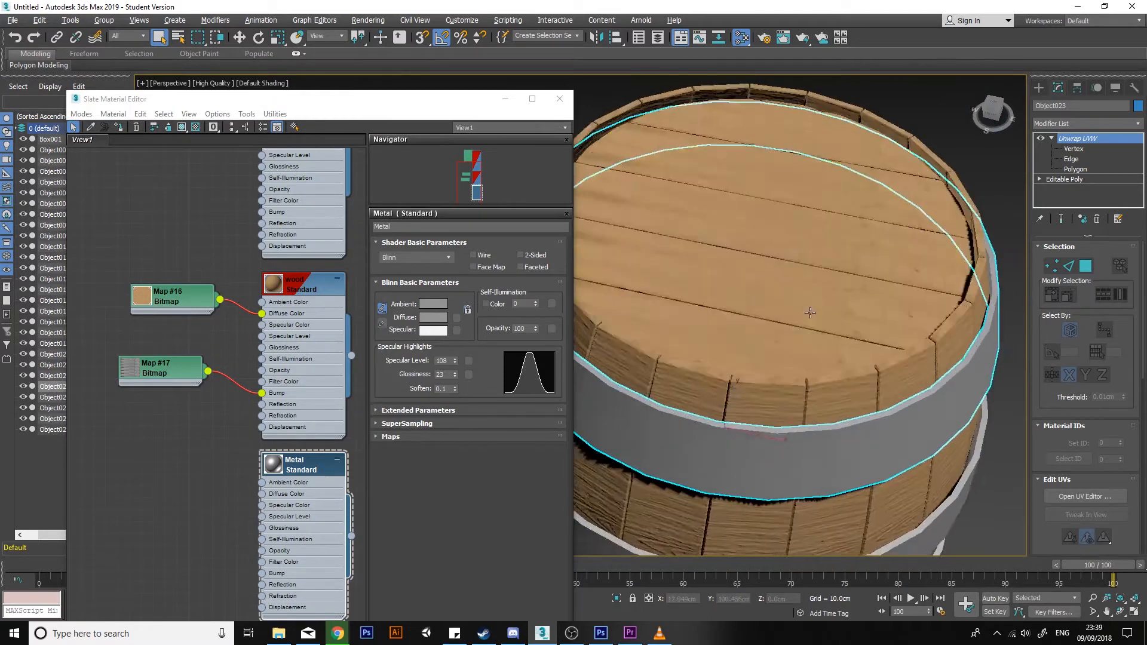
pyautogui.scroll(-4, 747, 323)
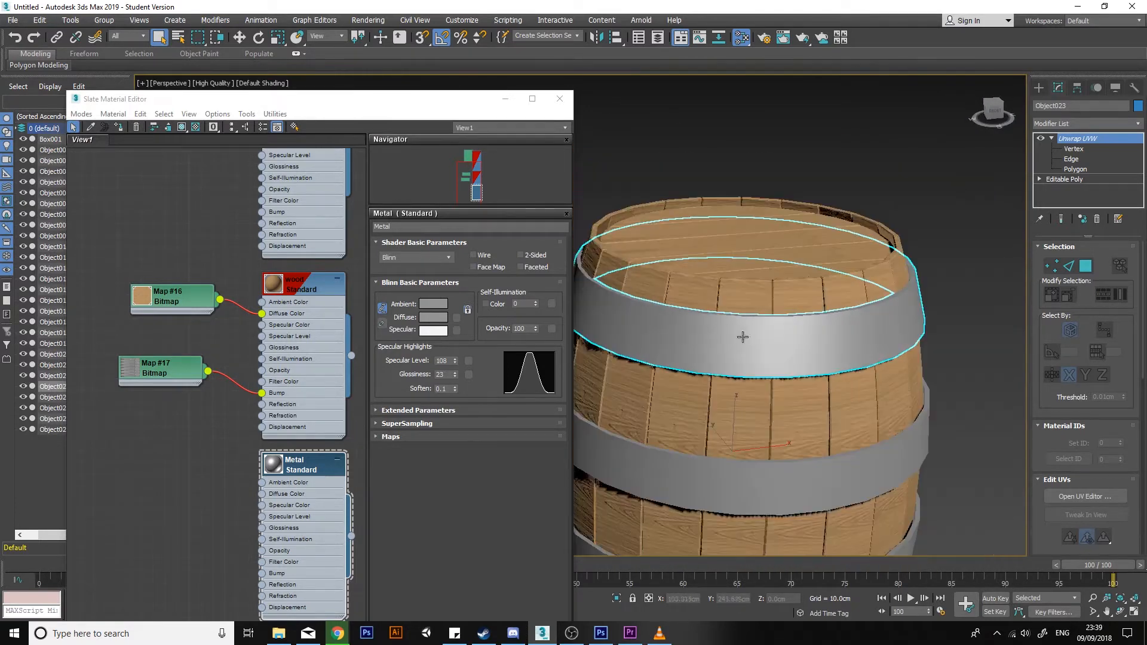
pyautogui.scroll(4, 655, 277)
pyautogui.scroll(-4, 691, 277)
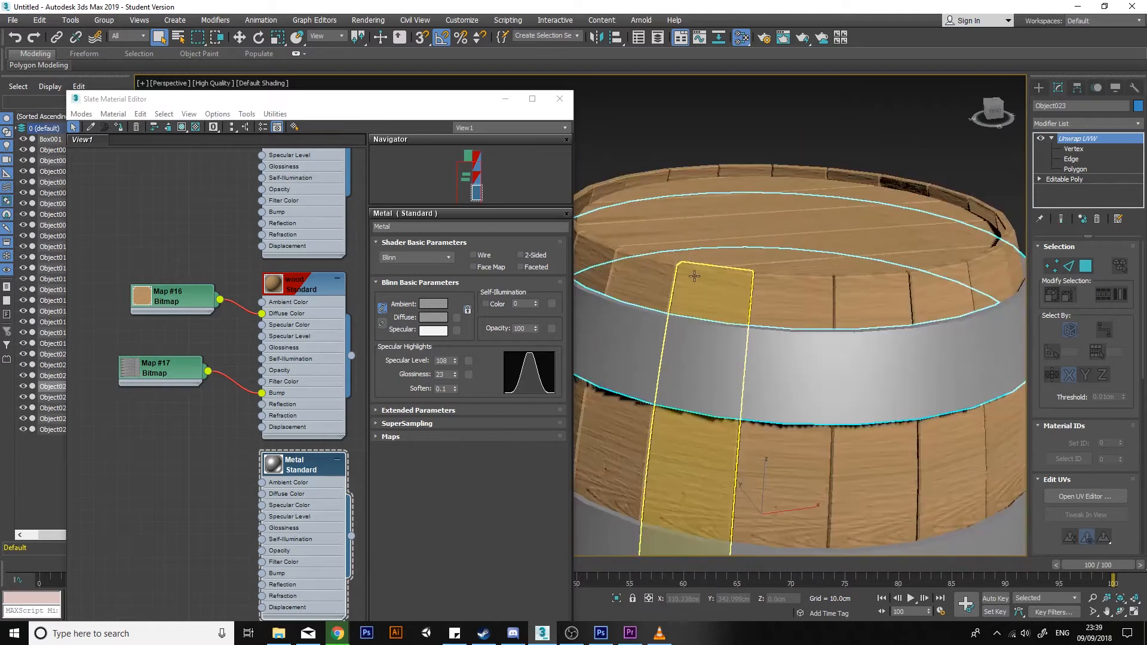
pyautogui.scroll(-4, 713, 395)
pyautogui.keyDown('alt'); pyautogui.moveTo(713, 396); pyautogui.dragTo(705, 364, button='middle'); pyautogui.keyUp('alt')
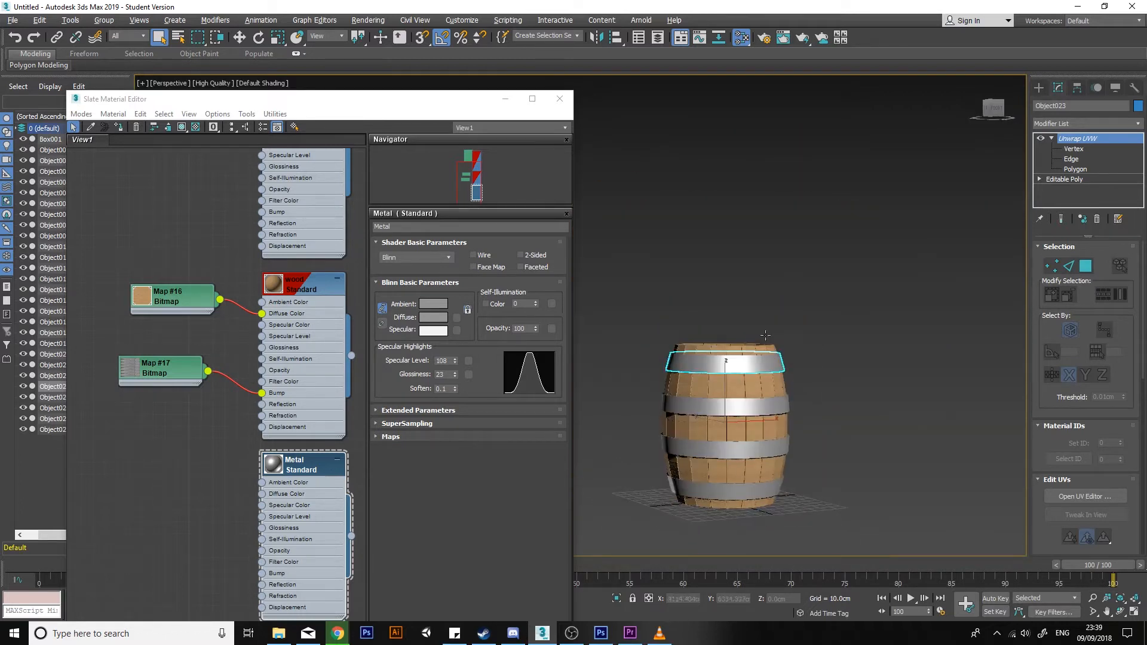
pyautogui.scroll(4, 700, 356)
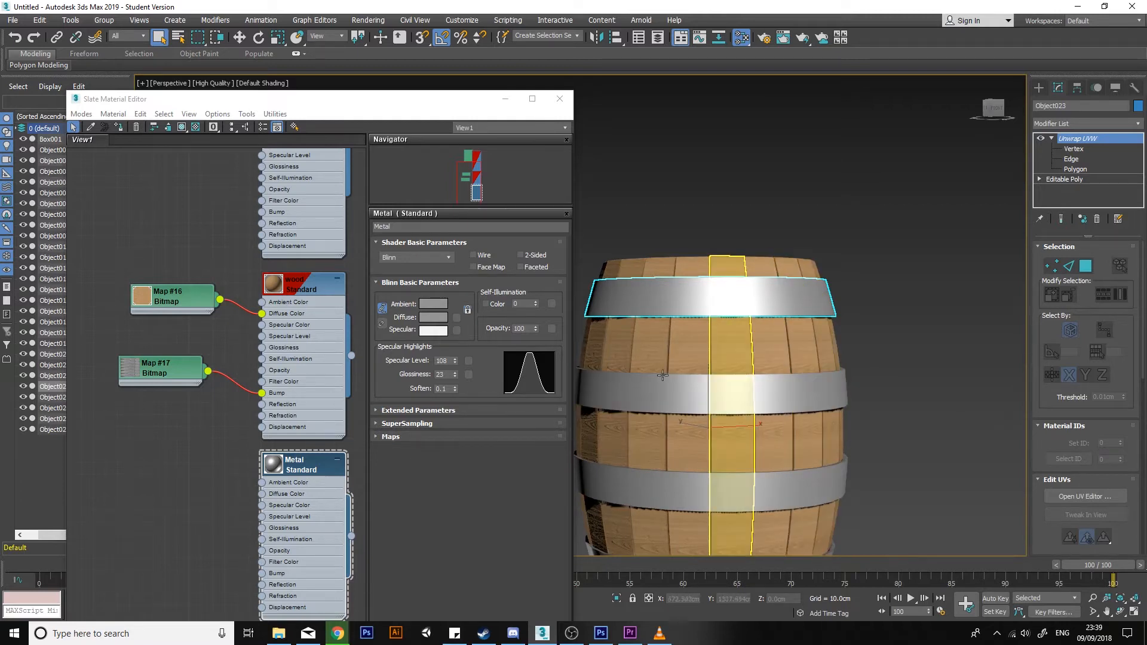
pyautogui.moveTo(594, 348); pyautogui.dragTo(604, 343, button='middle')
pyautogui.moveTo(263, 394); pyautogui.dragTo(228, 374)
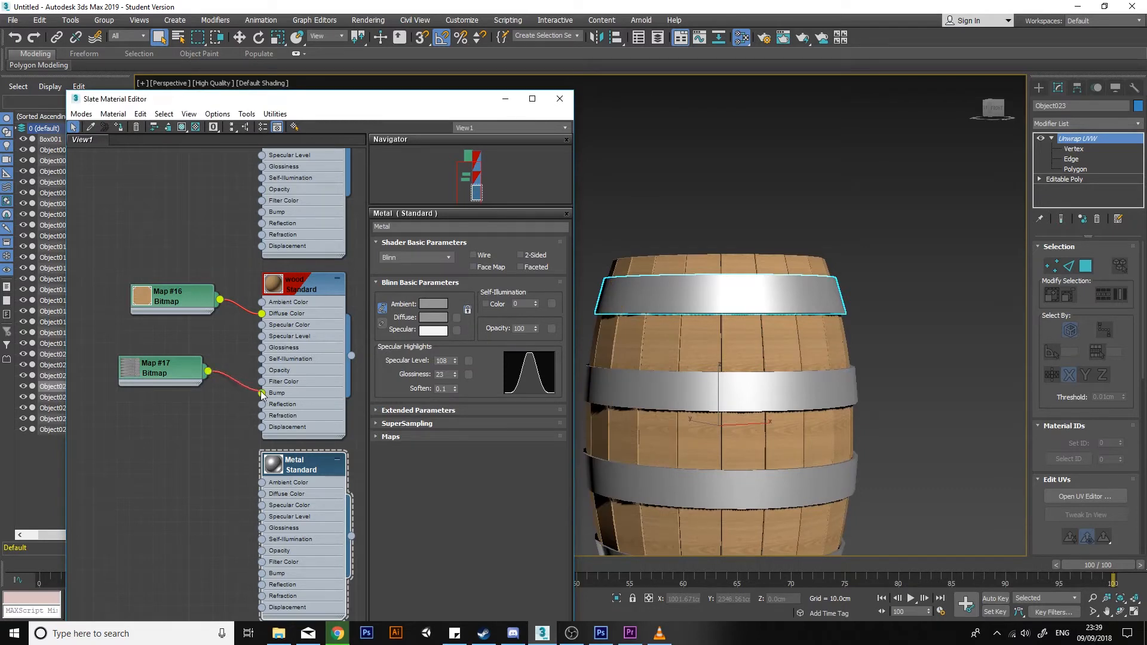
# Step: Deselect the uppermost hoop and inspect the wood grain and metal shading around the whole barrel
pyautogui.moveTo(743, 356); pyautogui.dragTo(820, 328, button='middle')
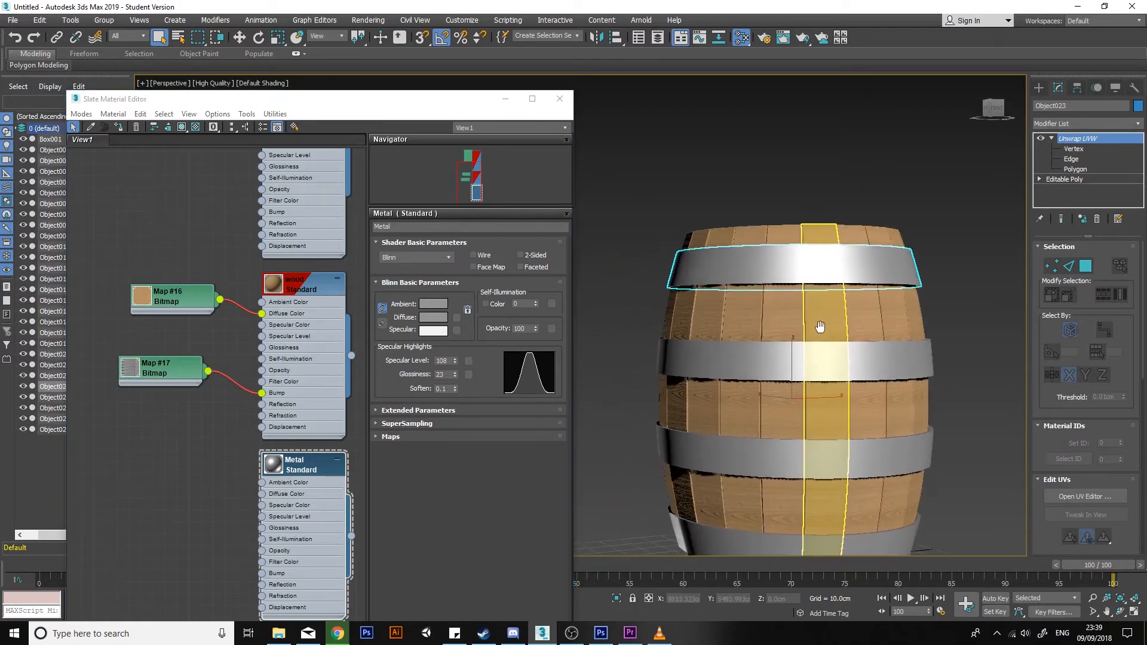
pyautogui.scroll(3, 717, 388)
pyautogui.scroll(-3, 743, 398)
pyautogui.keyDown('alt'); pyautogui.moveTo(855, 381); pyautogui.dragTo(801, 445, button='middle'); pyautogui.keyUp('alt')
pyautogui.scroll(2, 734, 427)
pyautogui.moveTo(350, 378); pyautogui.dragTo(263, 292, button='middle')
pyautogui.keyDown('alt'); pyautogui.moveTo(858, 299); pyautogui.dragTo(827, 414, button='middle'); pyautogui.keyUp('alt')
pyautogui.scroll(-3, 827, 414)
pyautogui.click(924, 289)
pyautogui.keyDown('alt'); pyautogui.moveTo(863, 463); pyautogui.dragTo(854, 395, button='middle'); pyautogui.keyUp('alt')
pyautogui.scroll(3, 811, 324)
pyautogui.keyDown('alt'); pyautogui.moveTo(811, 324); pyautogui.dragTo(831, 346, button='middle'); pyautogui.keyUp('alt')
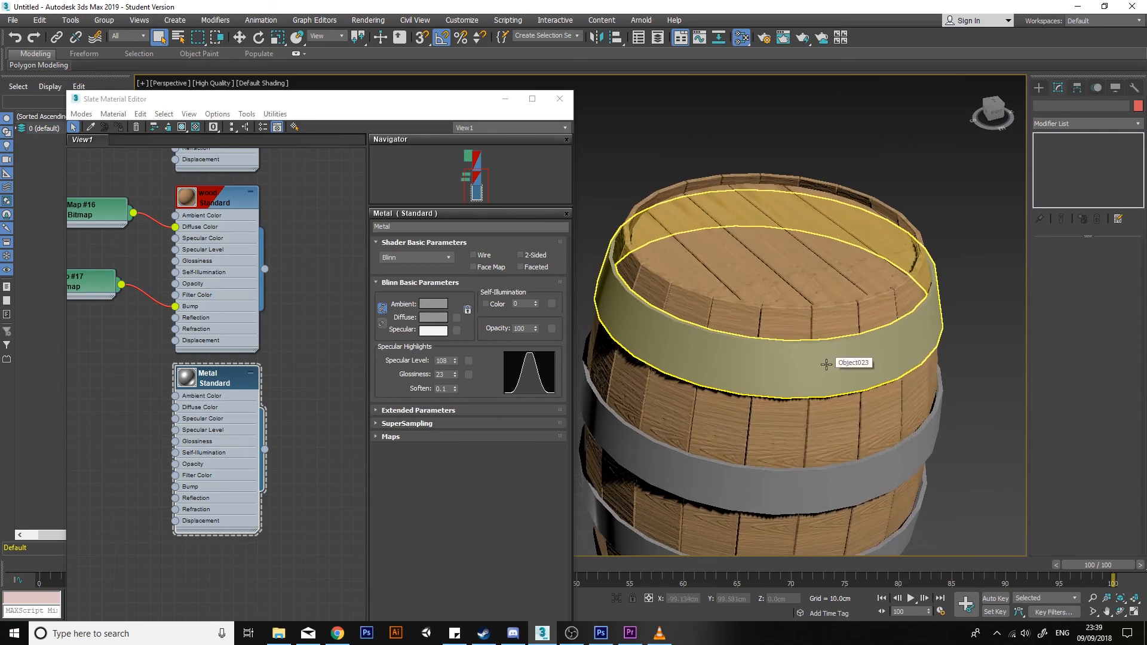